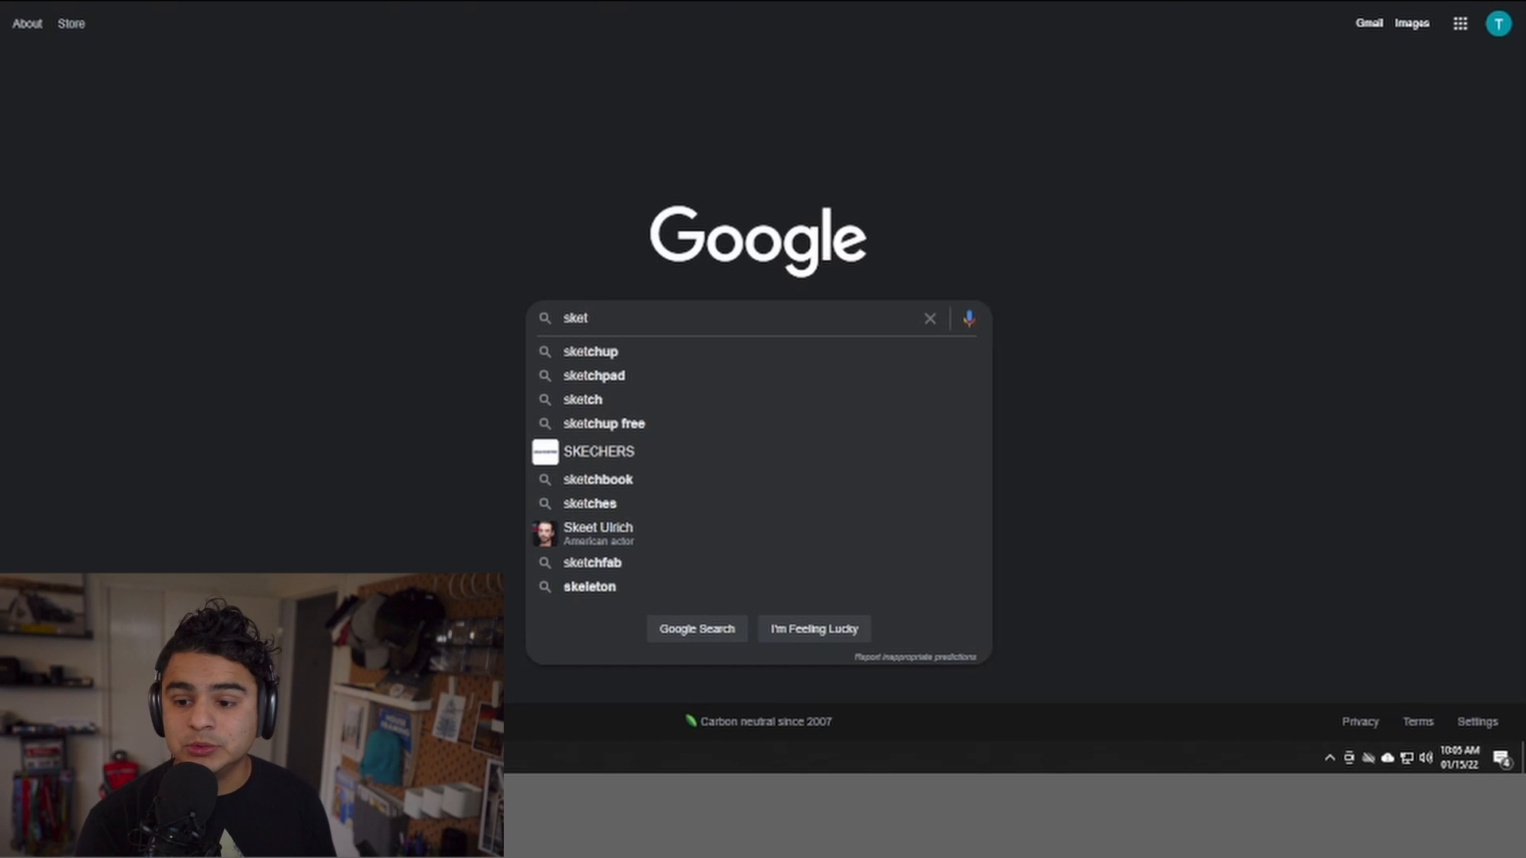
# - Search Google for "sketchup for web"
pyautogui.write('ch')
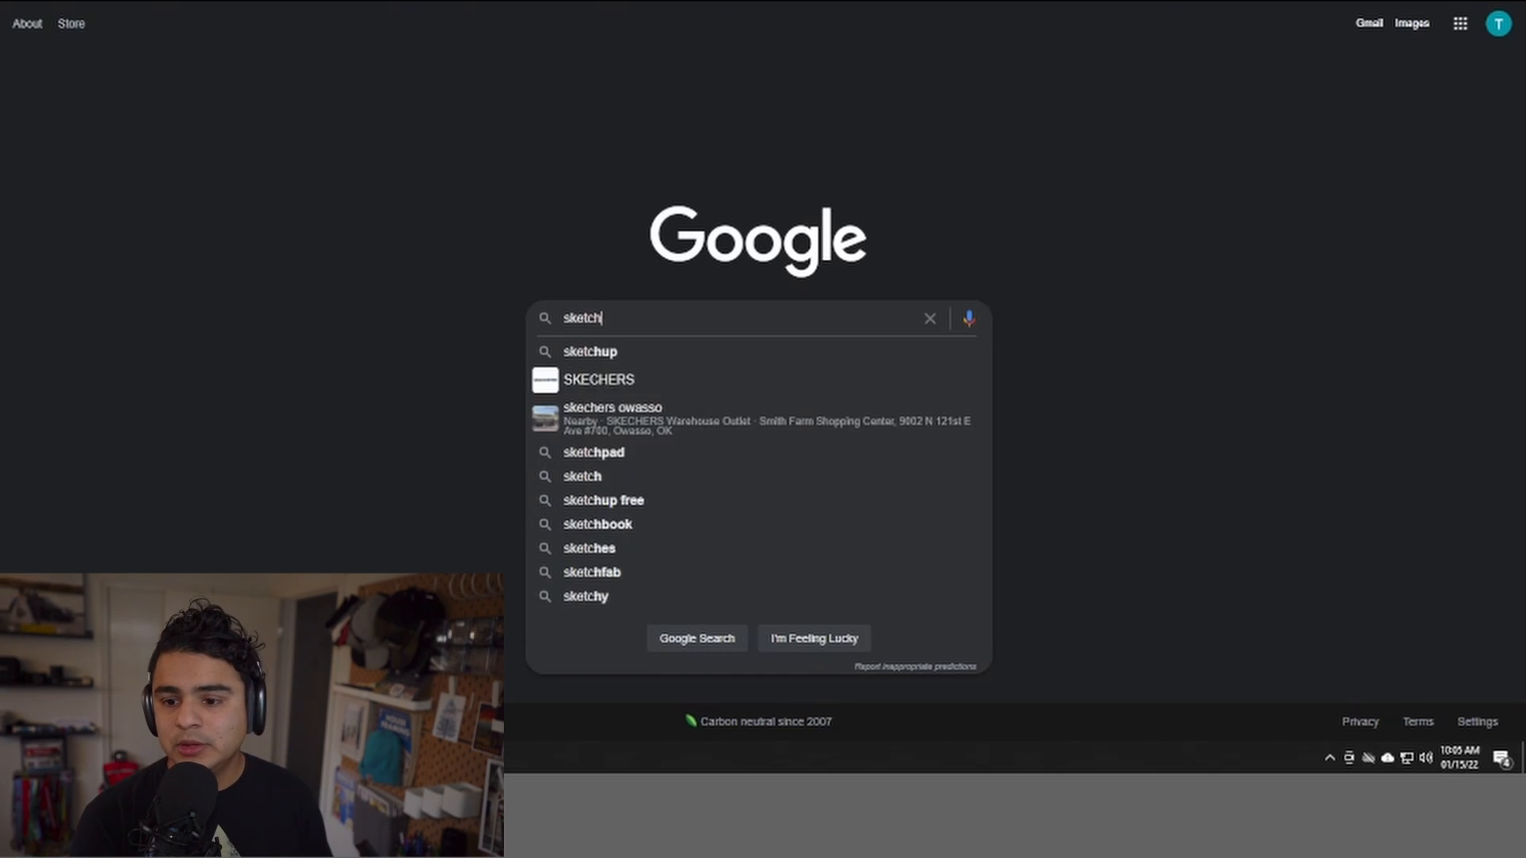
pyautogui.write('up for web')
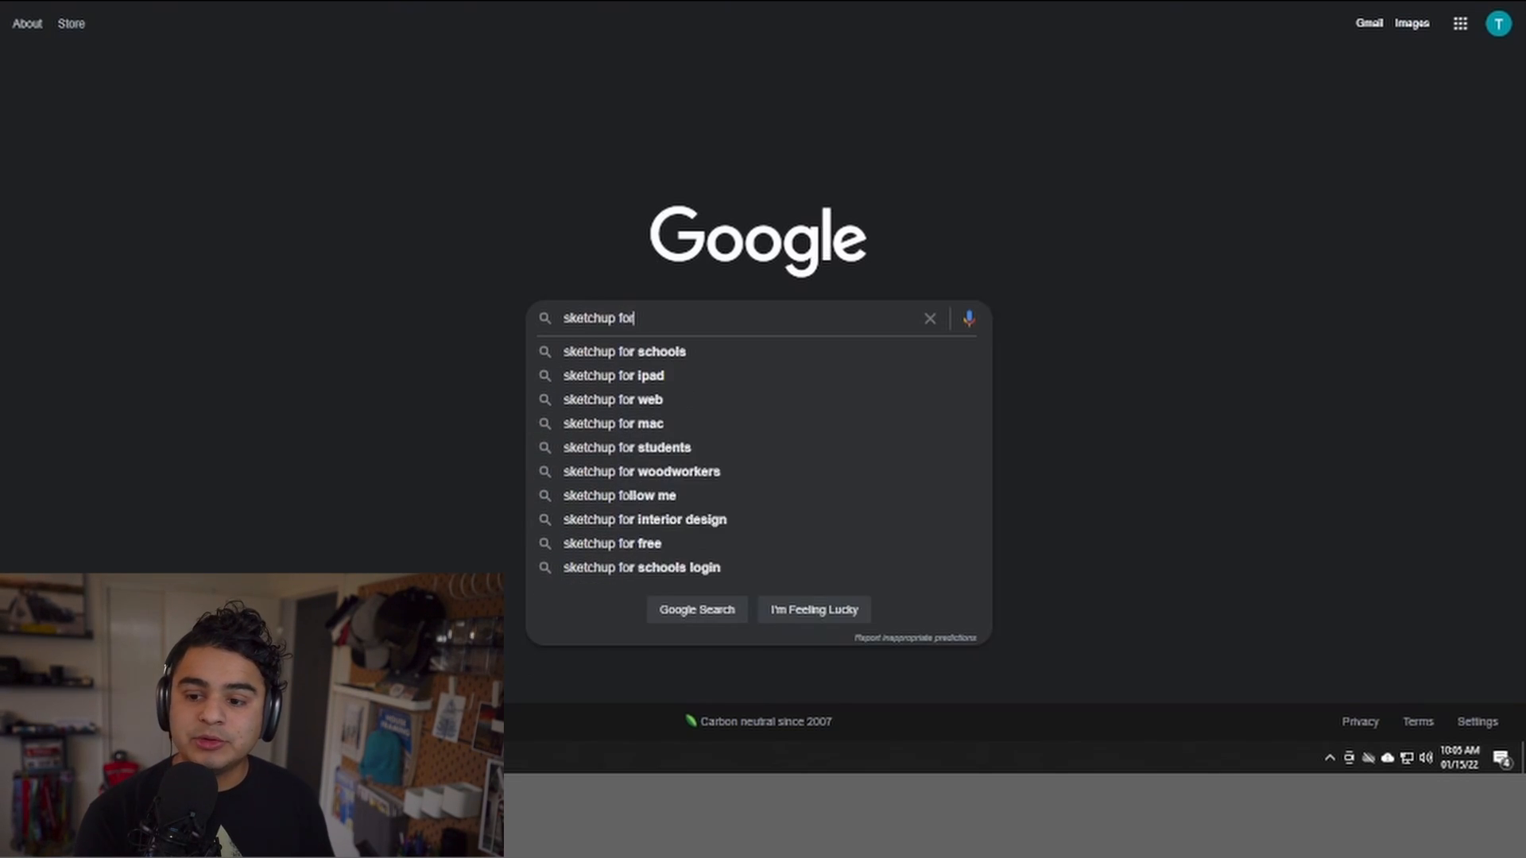
pyautogui.press('Escape')
pyautogui.press('Return')
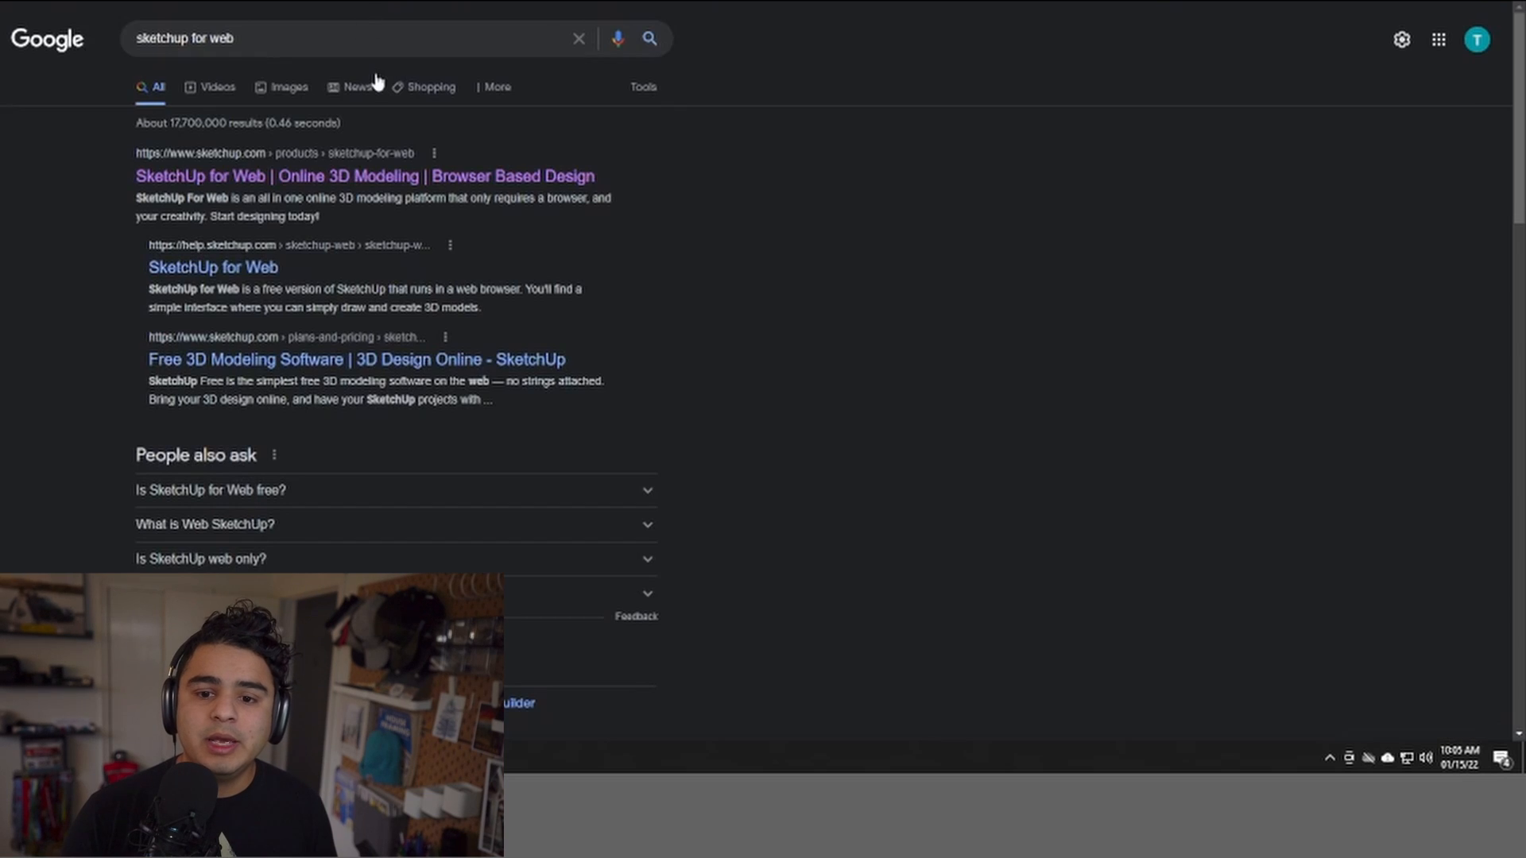
# - Open the SketchUp for Web product page, start modeling, and create a new blank model
pyautogui.click(307, 181)
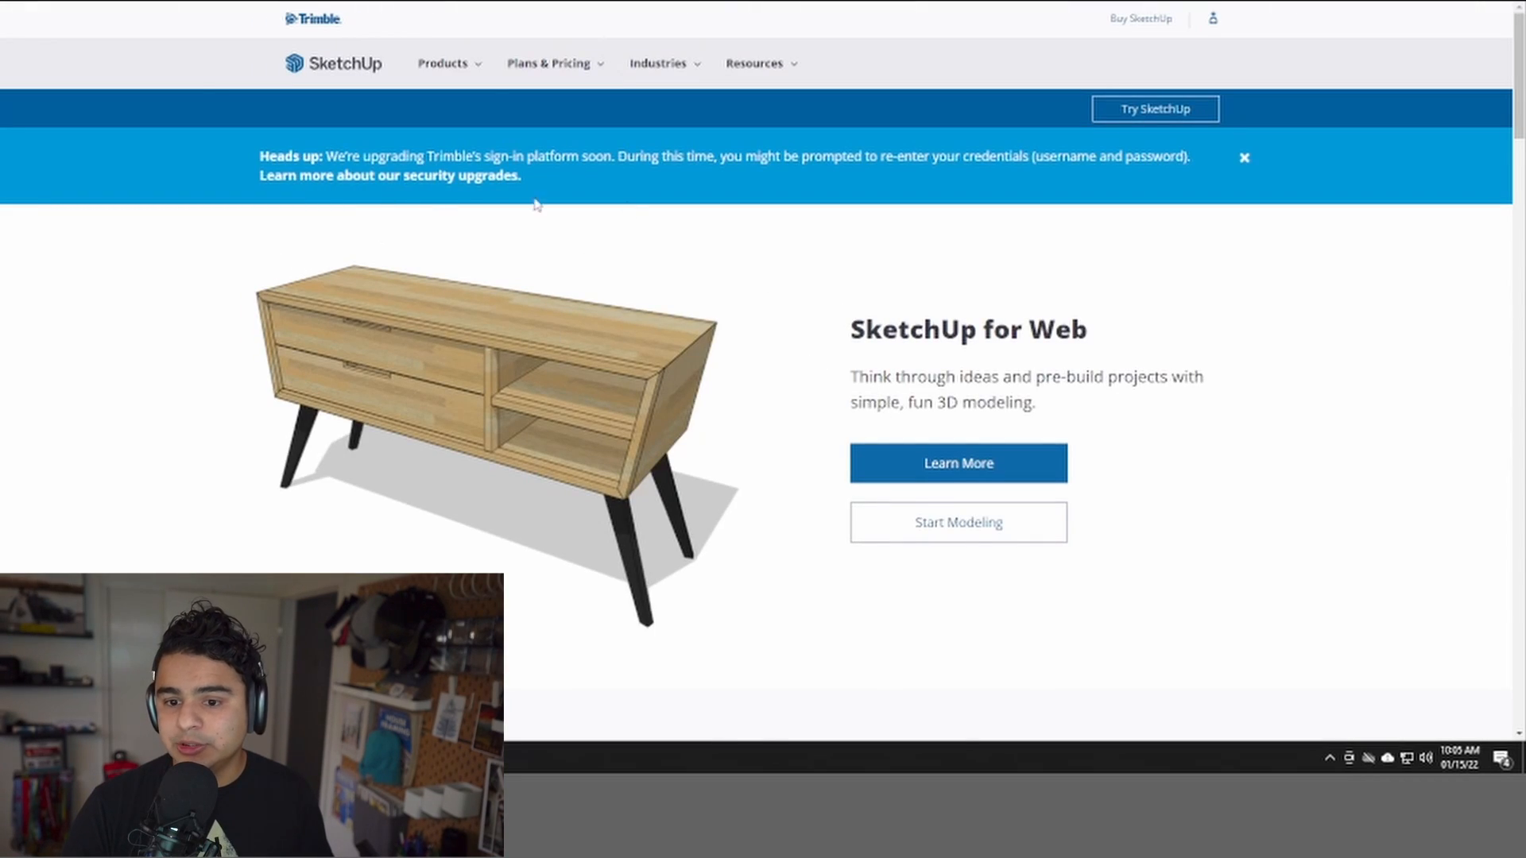
pyautogui.click(974, 538)
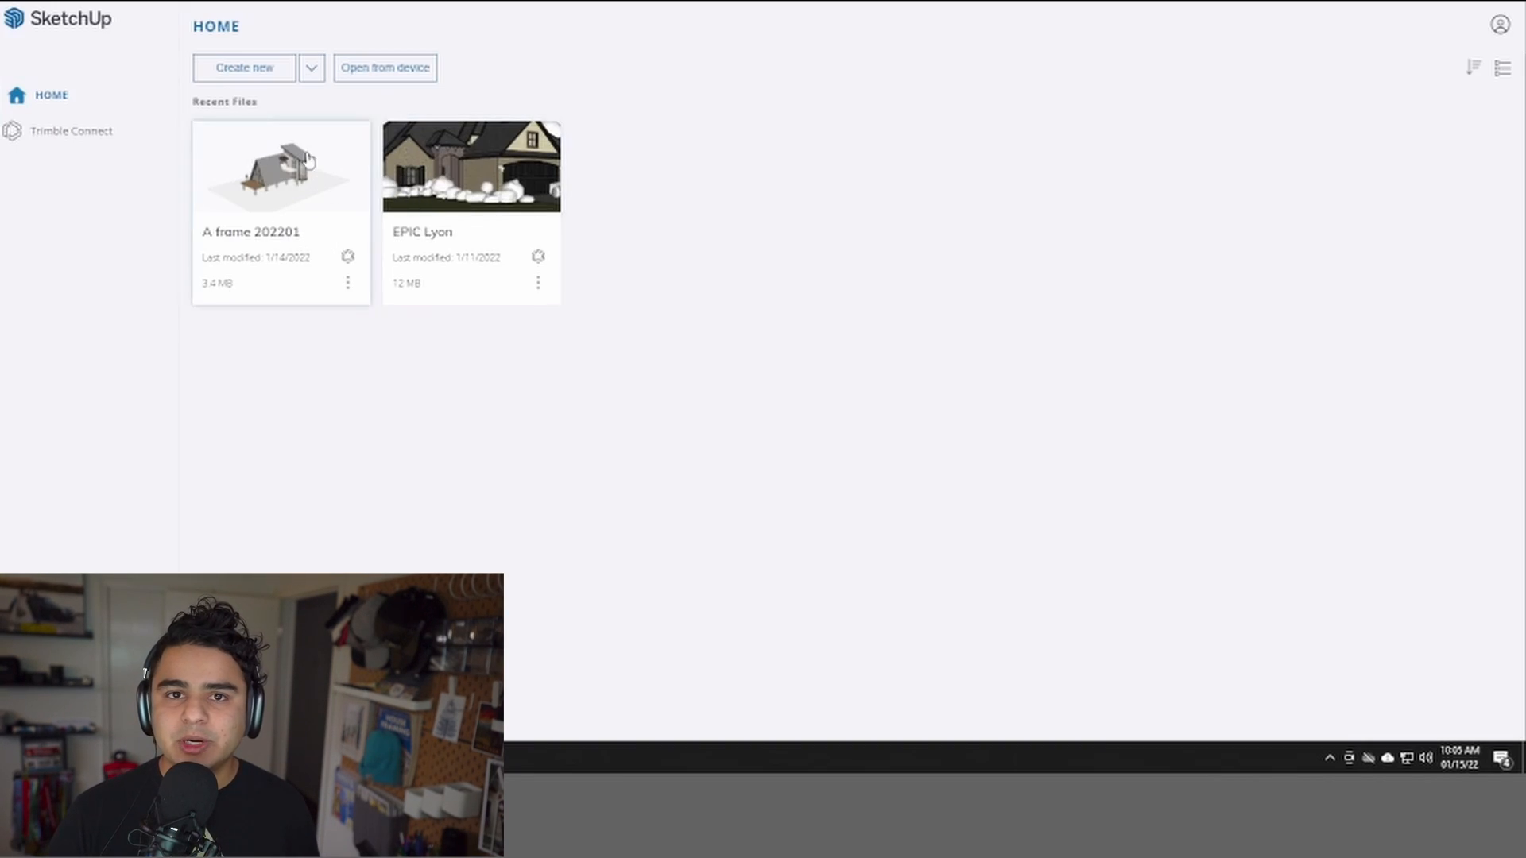
pyautogui.click(267, 75)
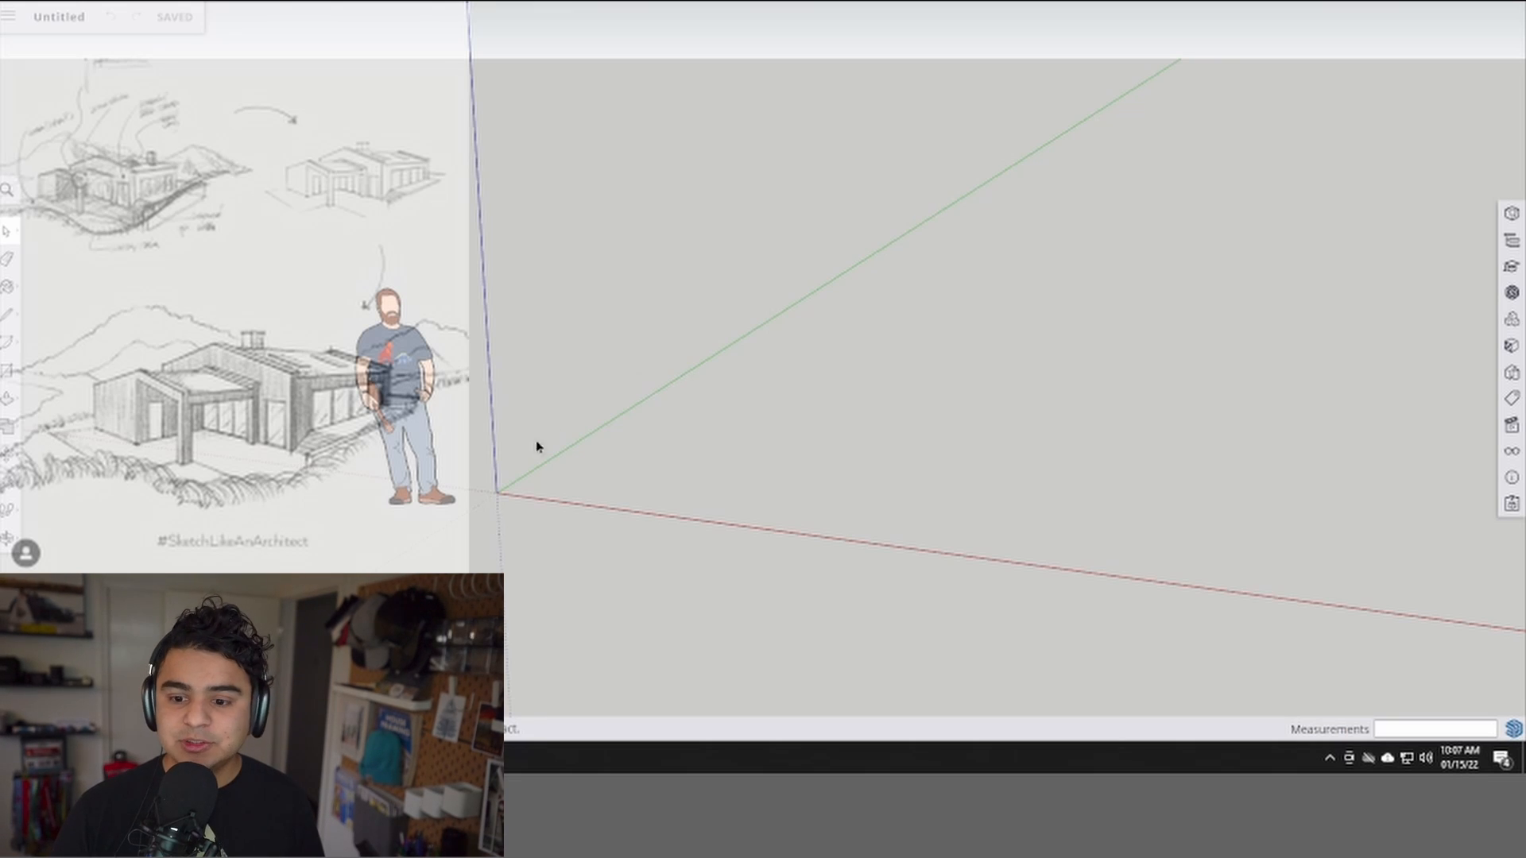
# - Draw a large ground rectangle starting at the origin and lying along the red and green axes
pyautogui.press('r')
pyautogui.click(497, 492)
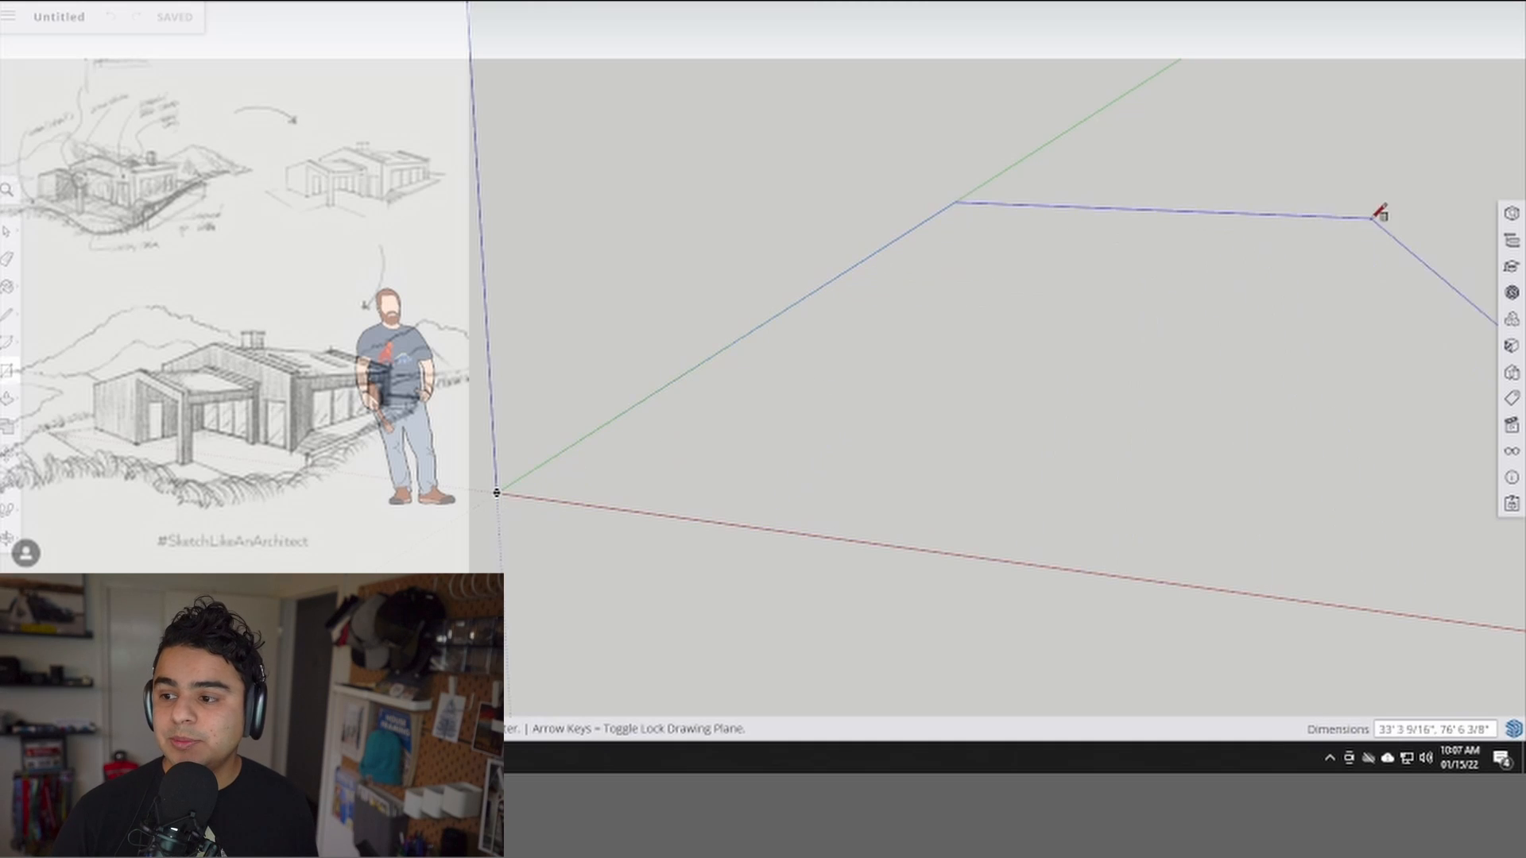
pyautogui.click(1336, 229)
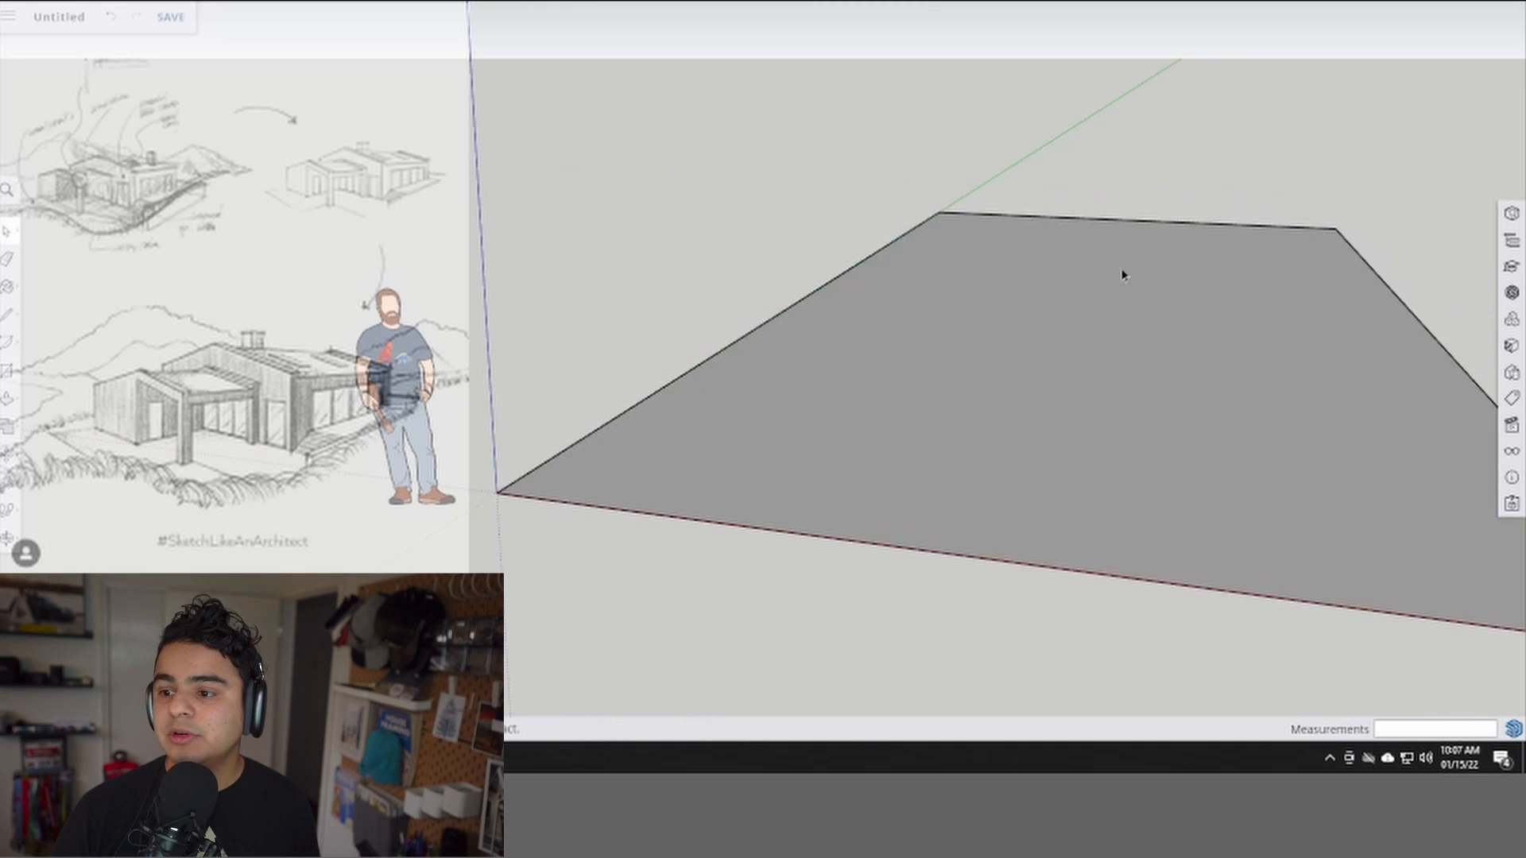
# - Group the ground rectangle's face and edges into one object
pyautogui.scroll(-5, 1122, 275)
pyautogui.keyDown('shift'); pyautogui.moveTo(1122, 278); pyautogui.dragTo(797, 327, button='middle'); pyautogui.keyUp('shift')
pyautogui.scroll(3, 798, 325)
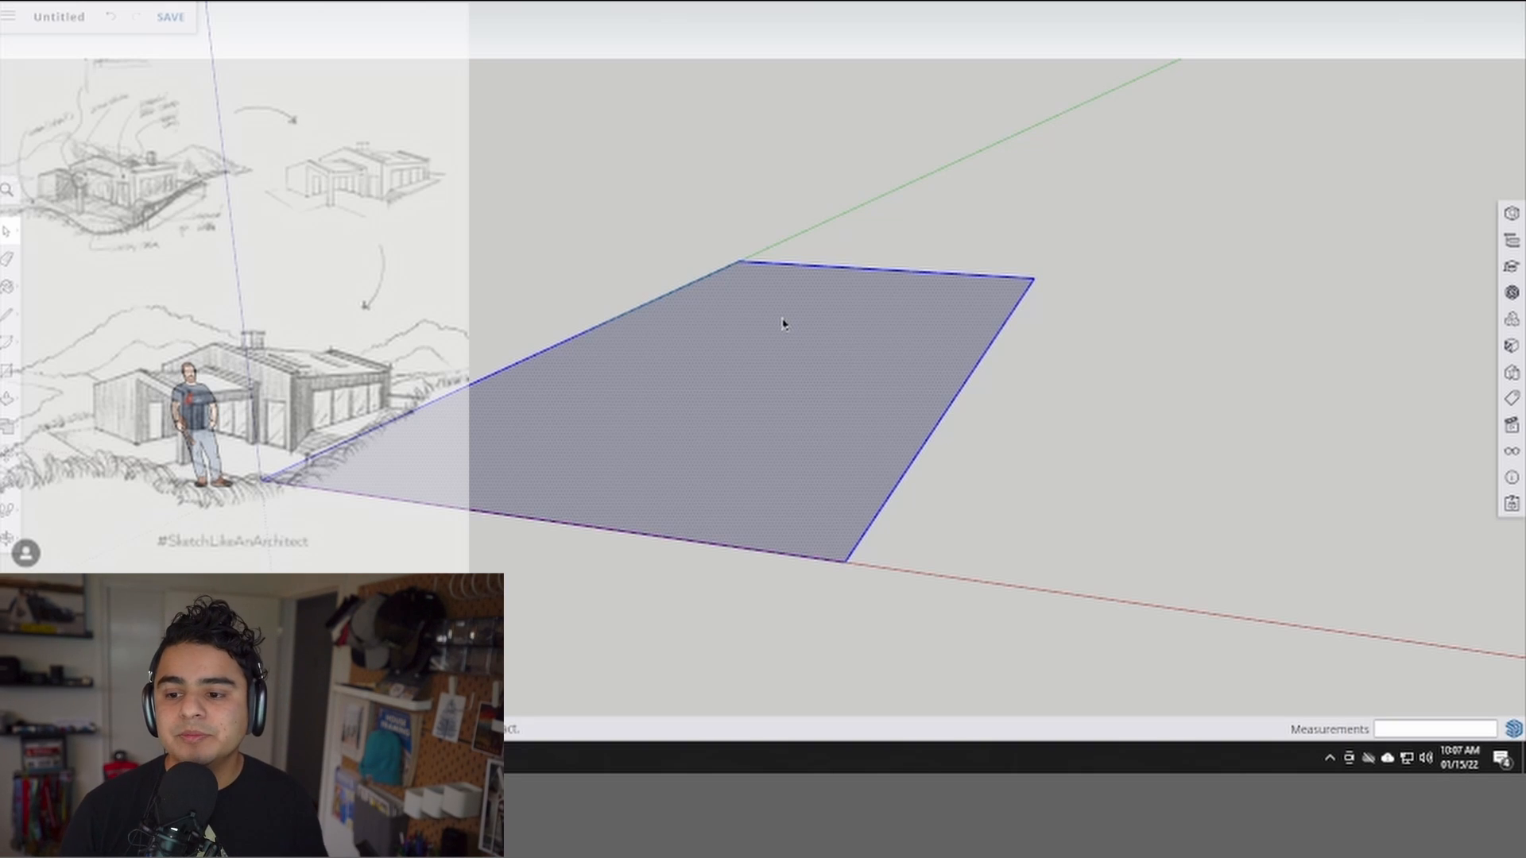
pyautogui.press('g')
pyautogui.press('Return')
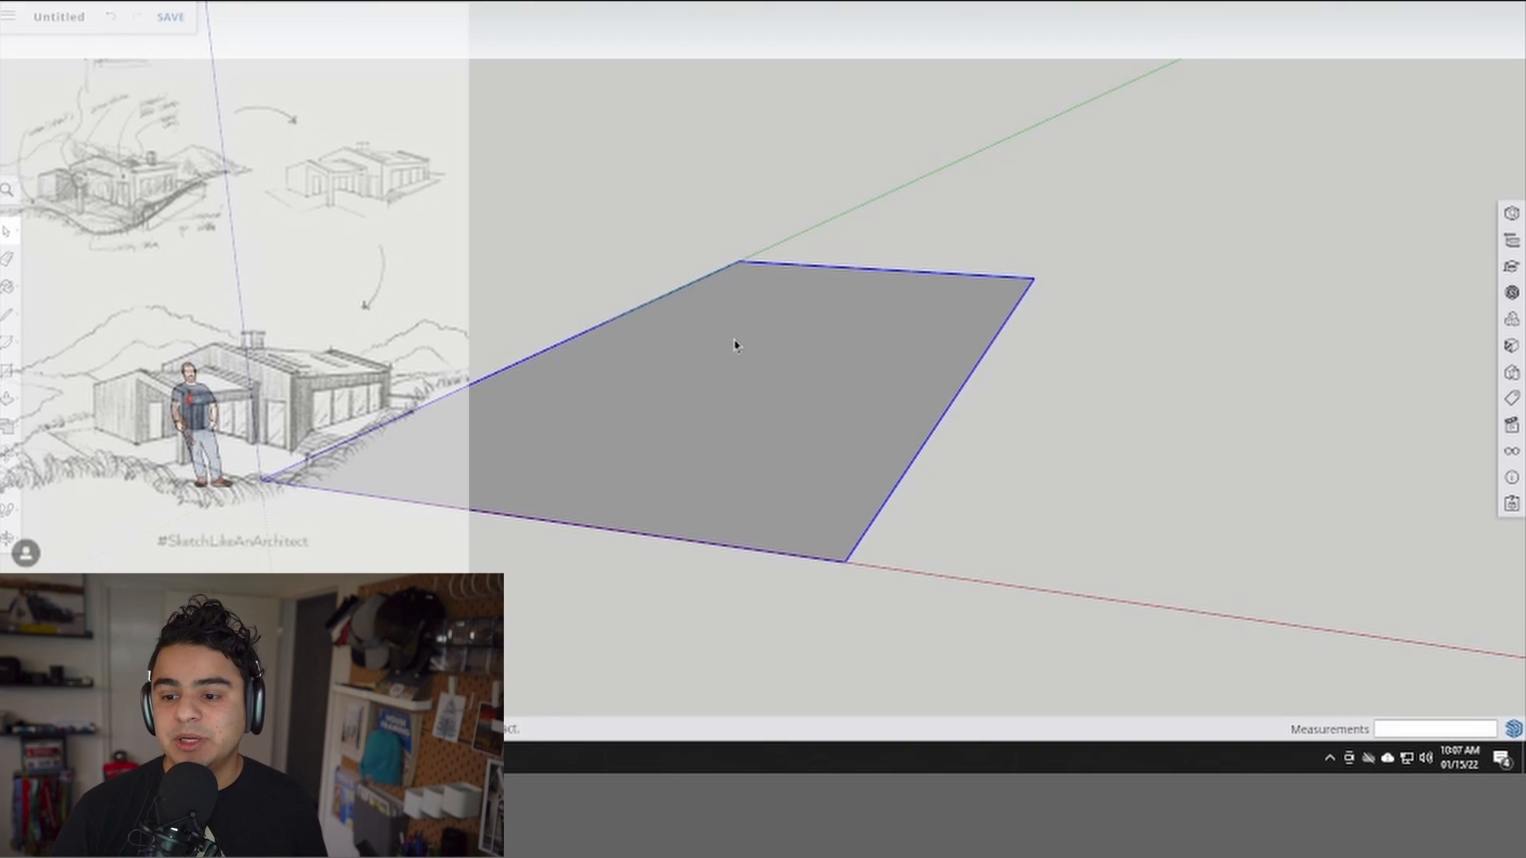
pyautogui.moveTo(817, 299)
pyautogui.mouseDown(button='middle')
pyautogui.moveTo(684, 385)
pyautogui.moveTo(750, 361)
pyautogui.moveTo(721, 377)
pyautogui.moveTo(776, 324)
pyautogui.moveTo(776, 350)
pyautogui.moveTo(805, 357)
pyautogui.mouseUp(button='middle')
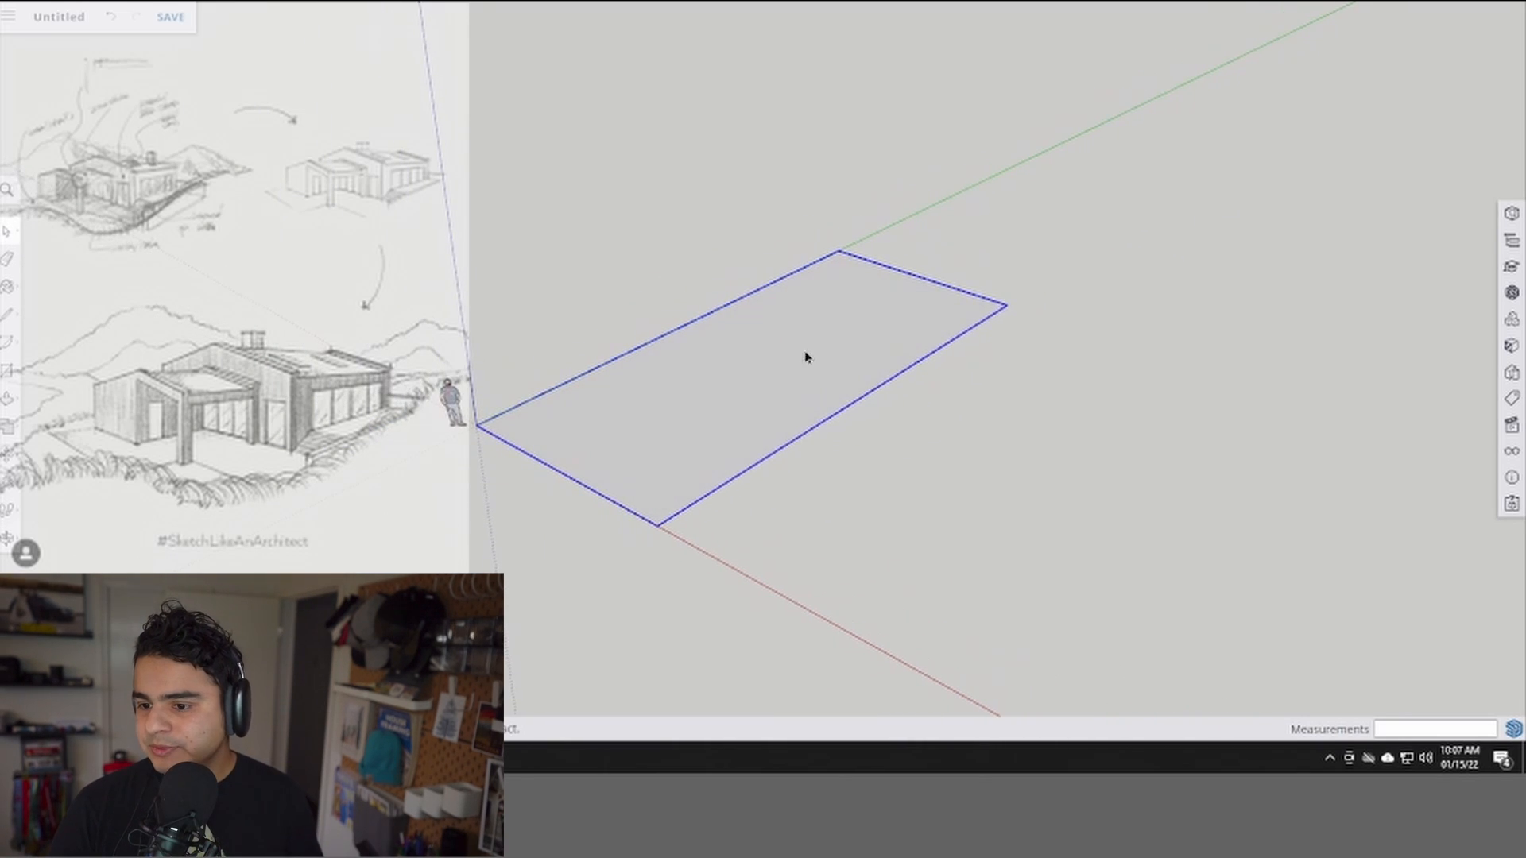
# - Enlarge the grouped ground by moving its long edge outward along the red axis and its far edge outward along the green axis
pyautogui.doubleClick(867, 369)
pyautogui.press('m')
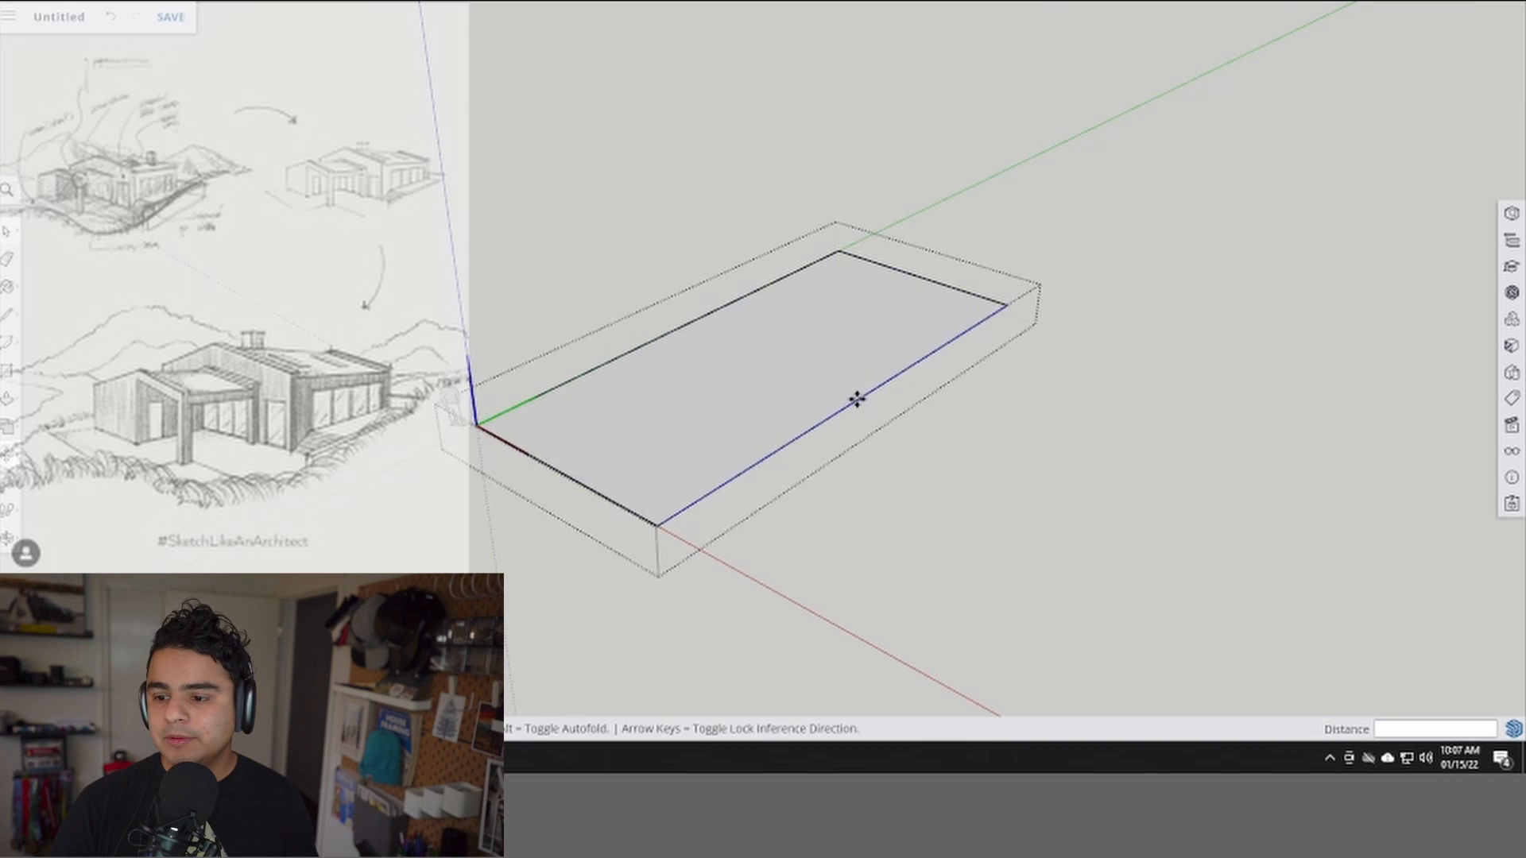
pyautogui.click(902, 413)
pyautogui.click(1022, 460)
pyautogui.press('space')
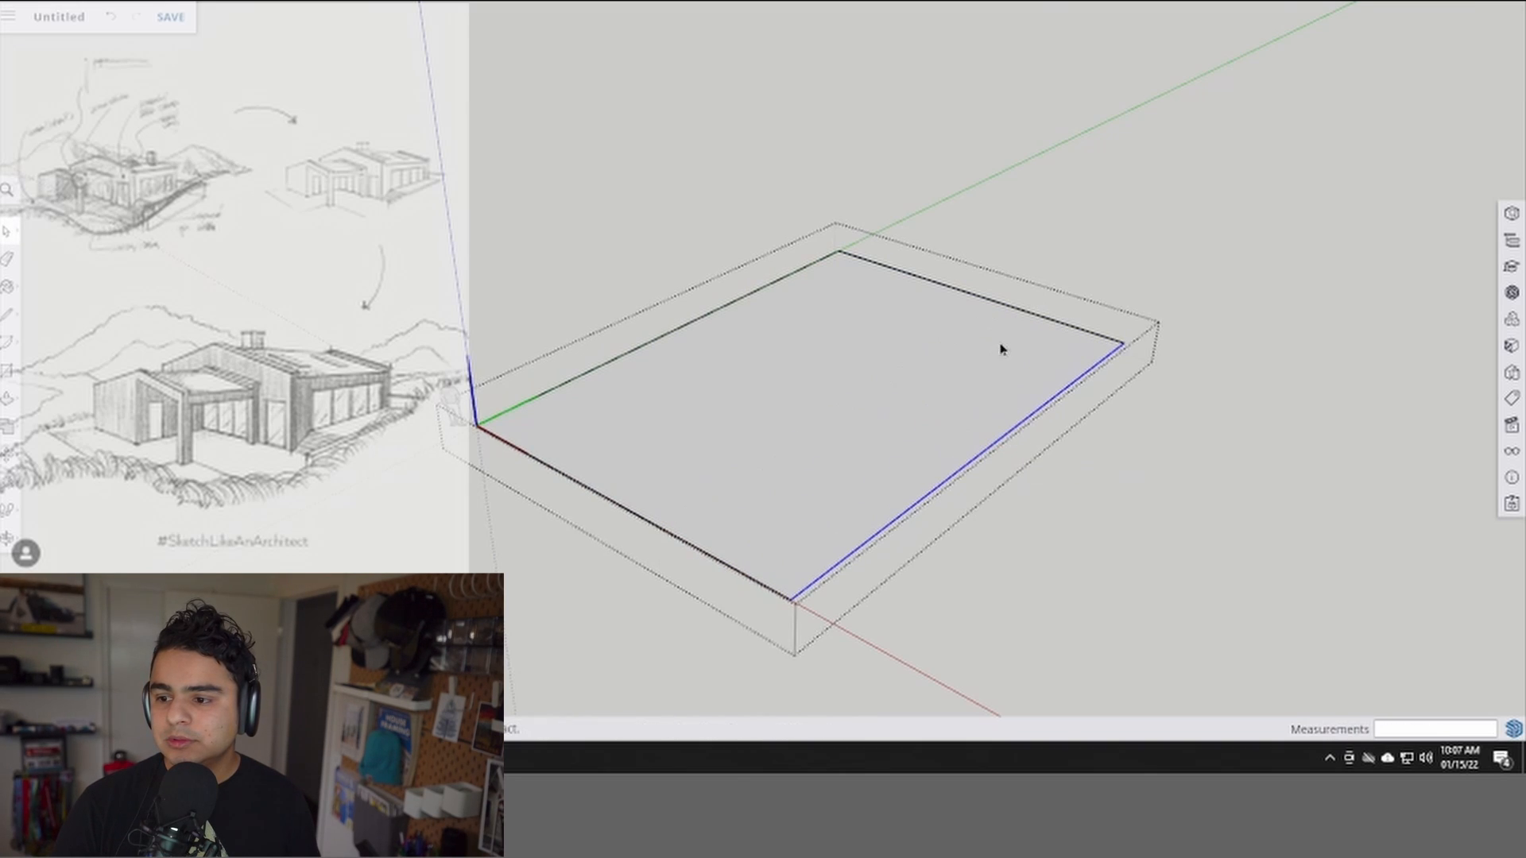
pyautogui.press('m')
pyautogui.moveTo(1004, 306); pyautogui.dragTo(1086, 238)
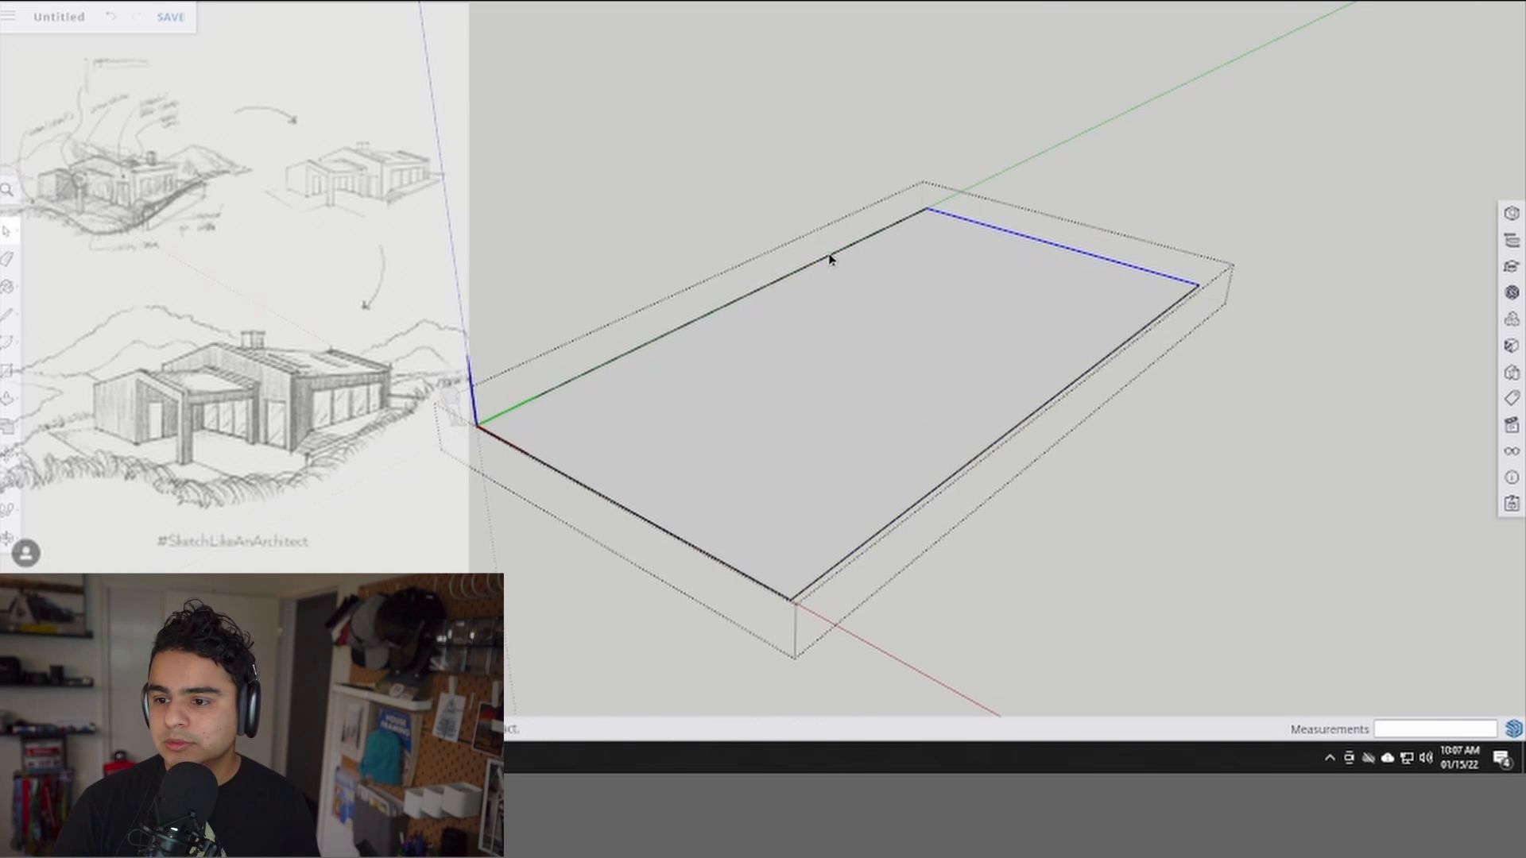
pyautogui.press('Escape')
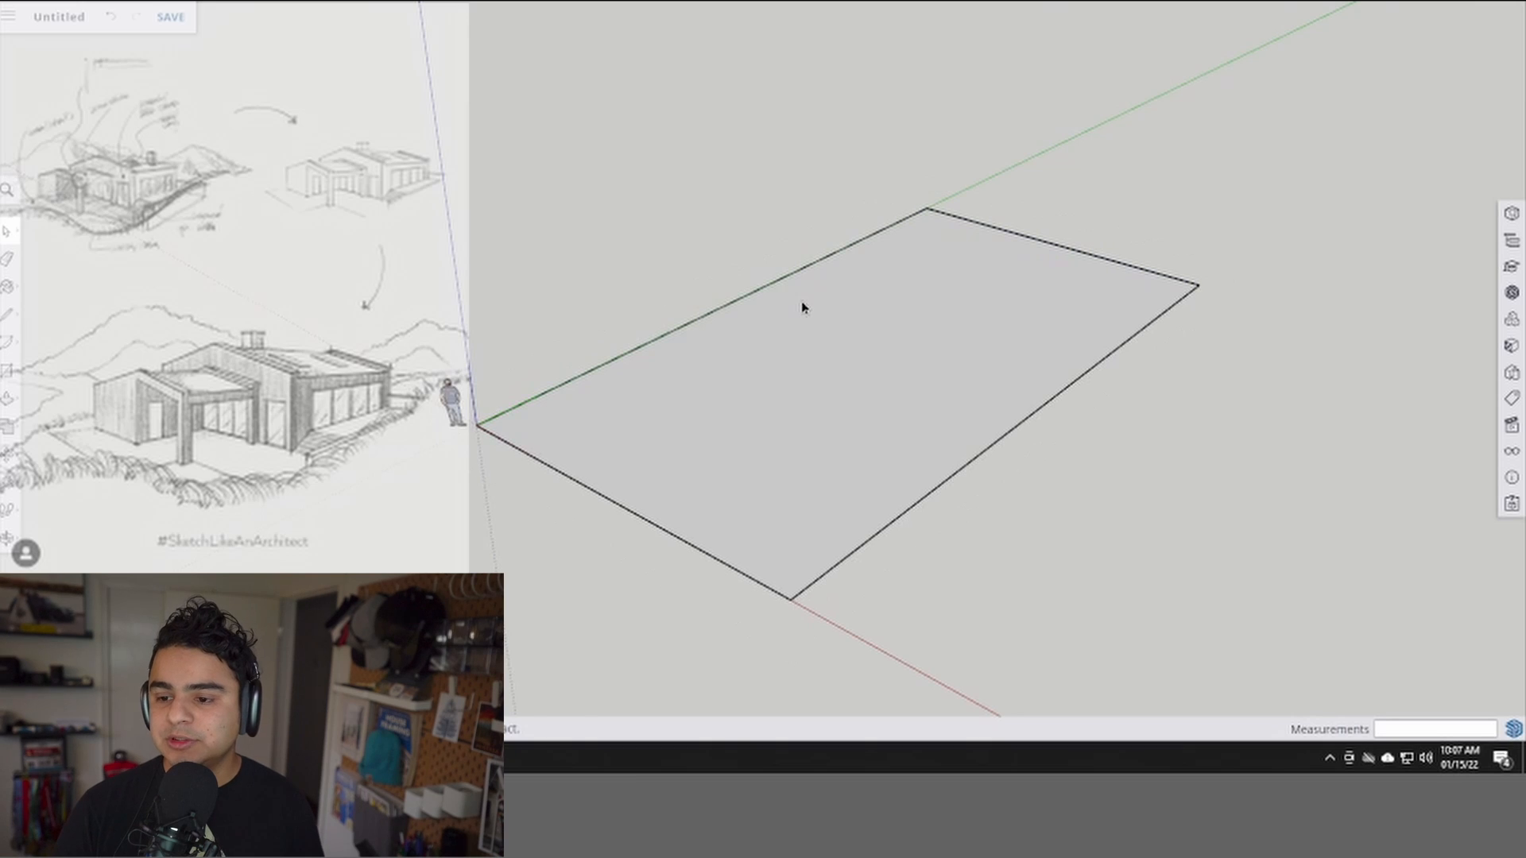
# - Scale the ground object up uniformly by 2.00, keeping its near corner on the red axis fixed
pyautogui.press('s')
pyautogui.click(818, 313)
pyautogui.click(922, 204)
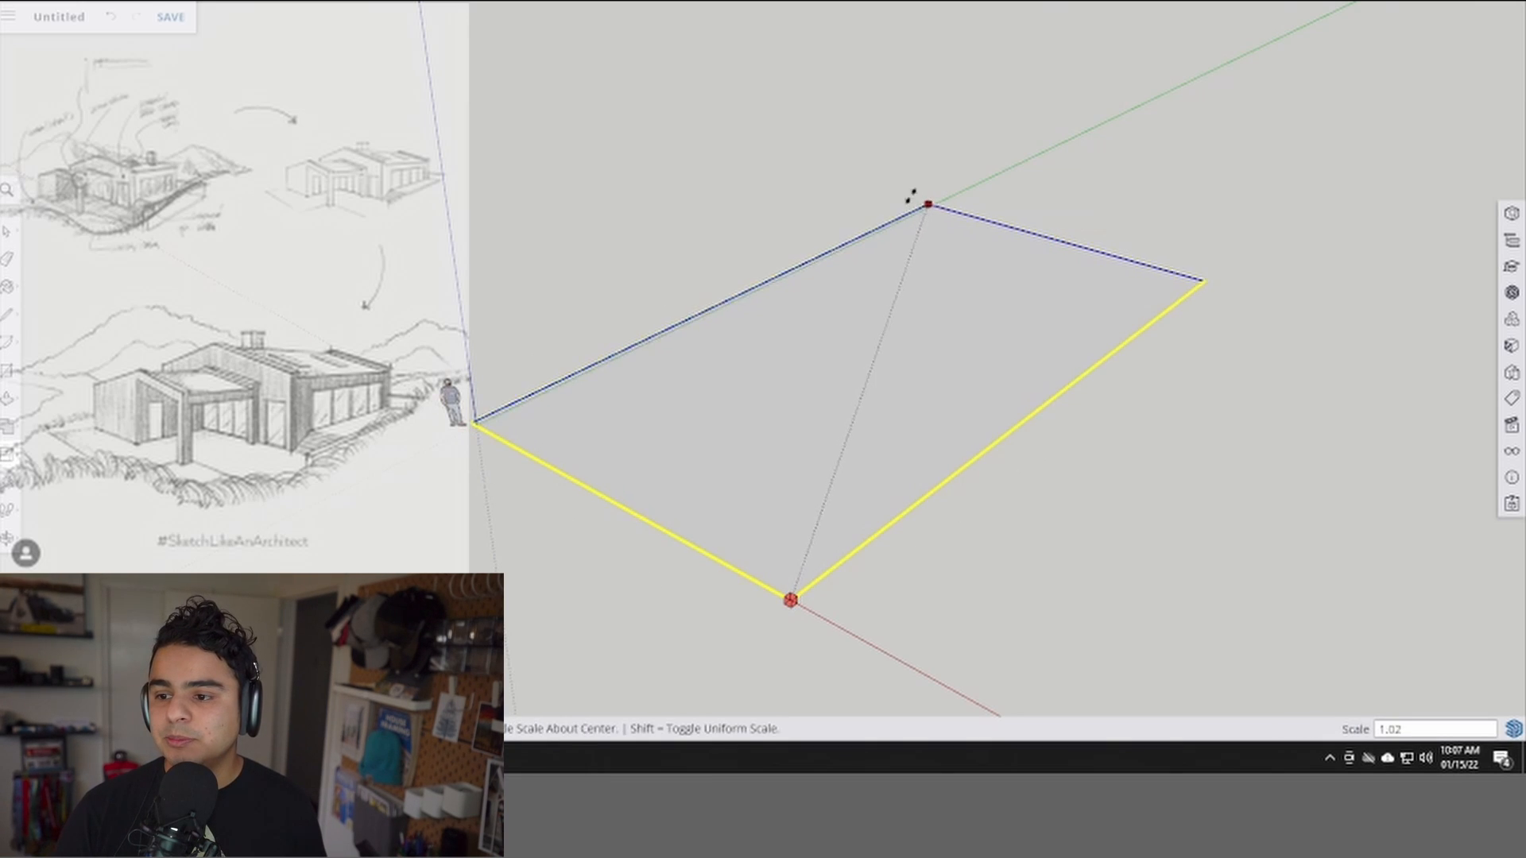
pyautogui.click(950, 60)
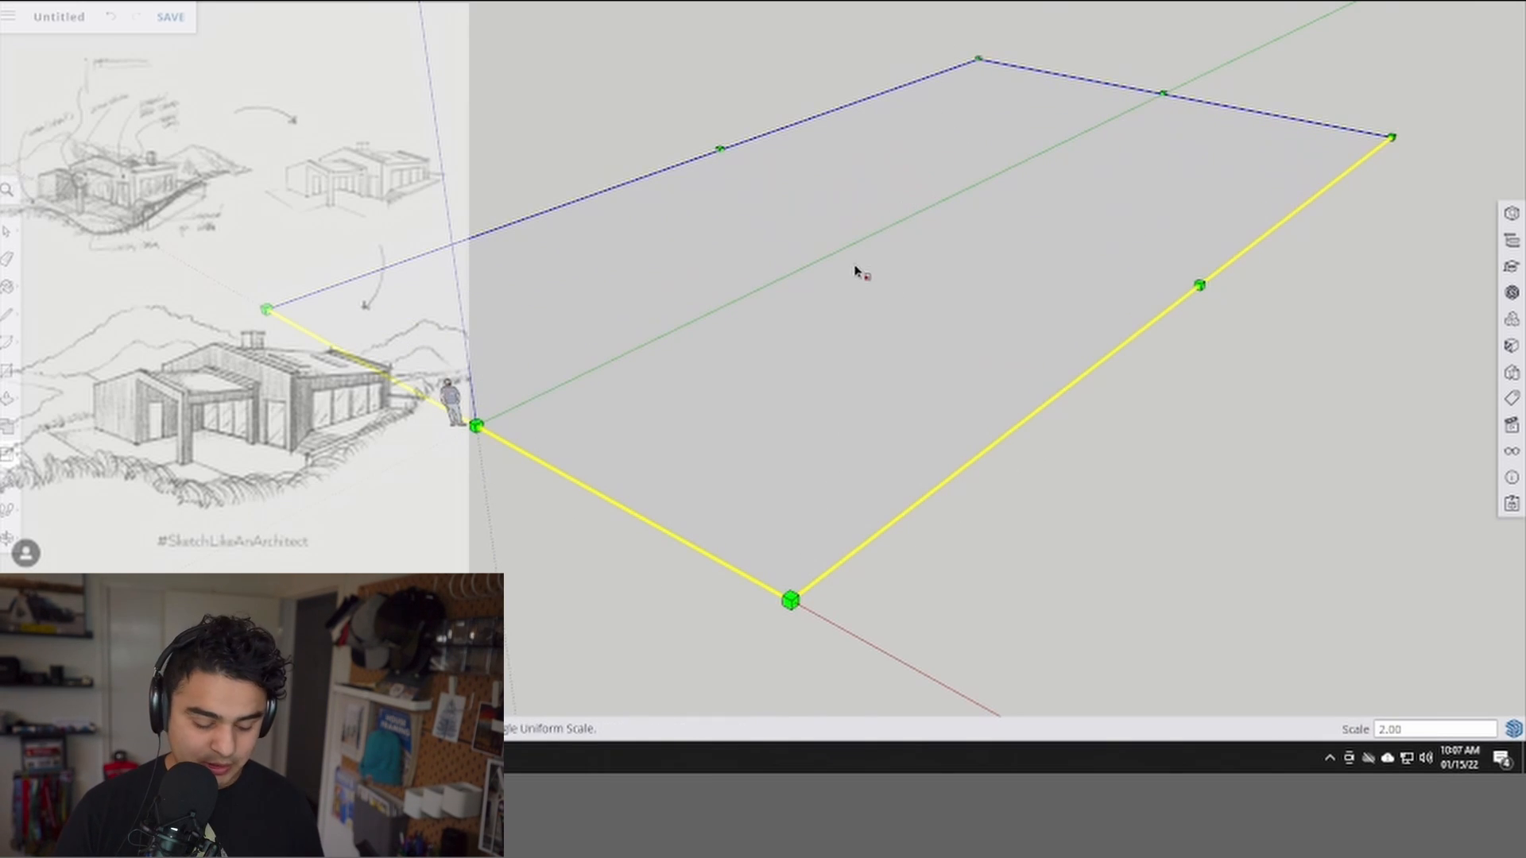
# - Move the enlarged ground object so that the origin lies well inside its edges
pyautogui.press('m')
pyautogui.click(603, 120)
pyautogui.click(539, 181)
pyautogui.press('space')
pyautogui.scroll(-1, 590, 259)
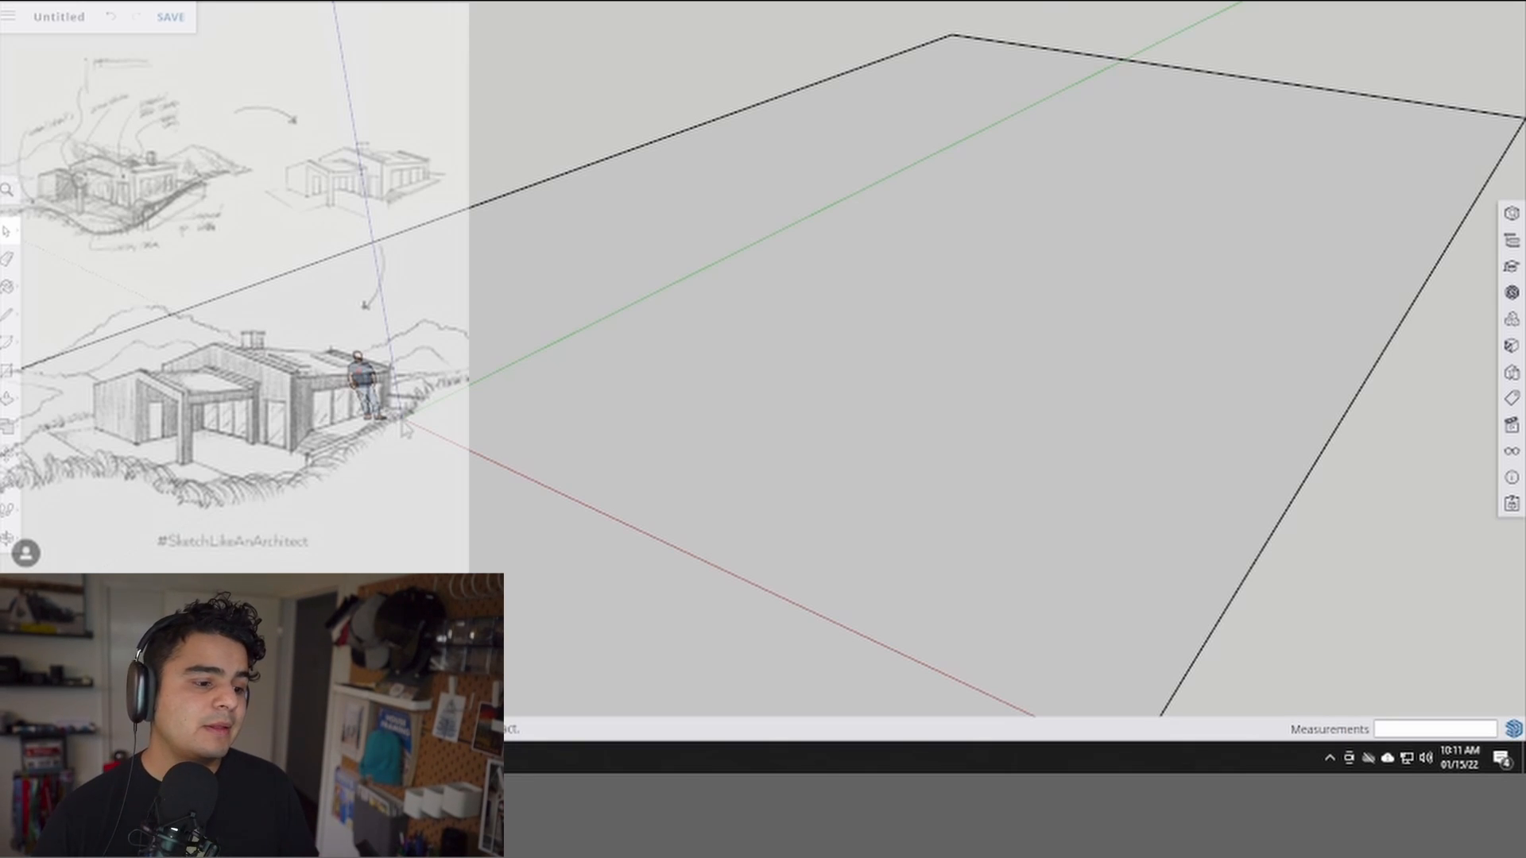
# - Place a guide parallel to the red axis, offset 4' along the green axis
pyautogui.moveTo(300, 381); pyautogui.dragTo(348, 400, button='middle')
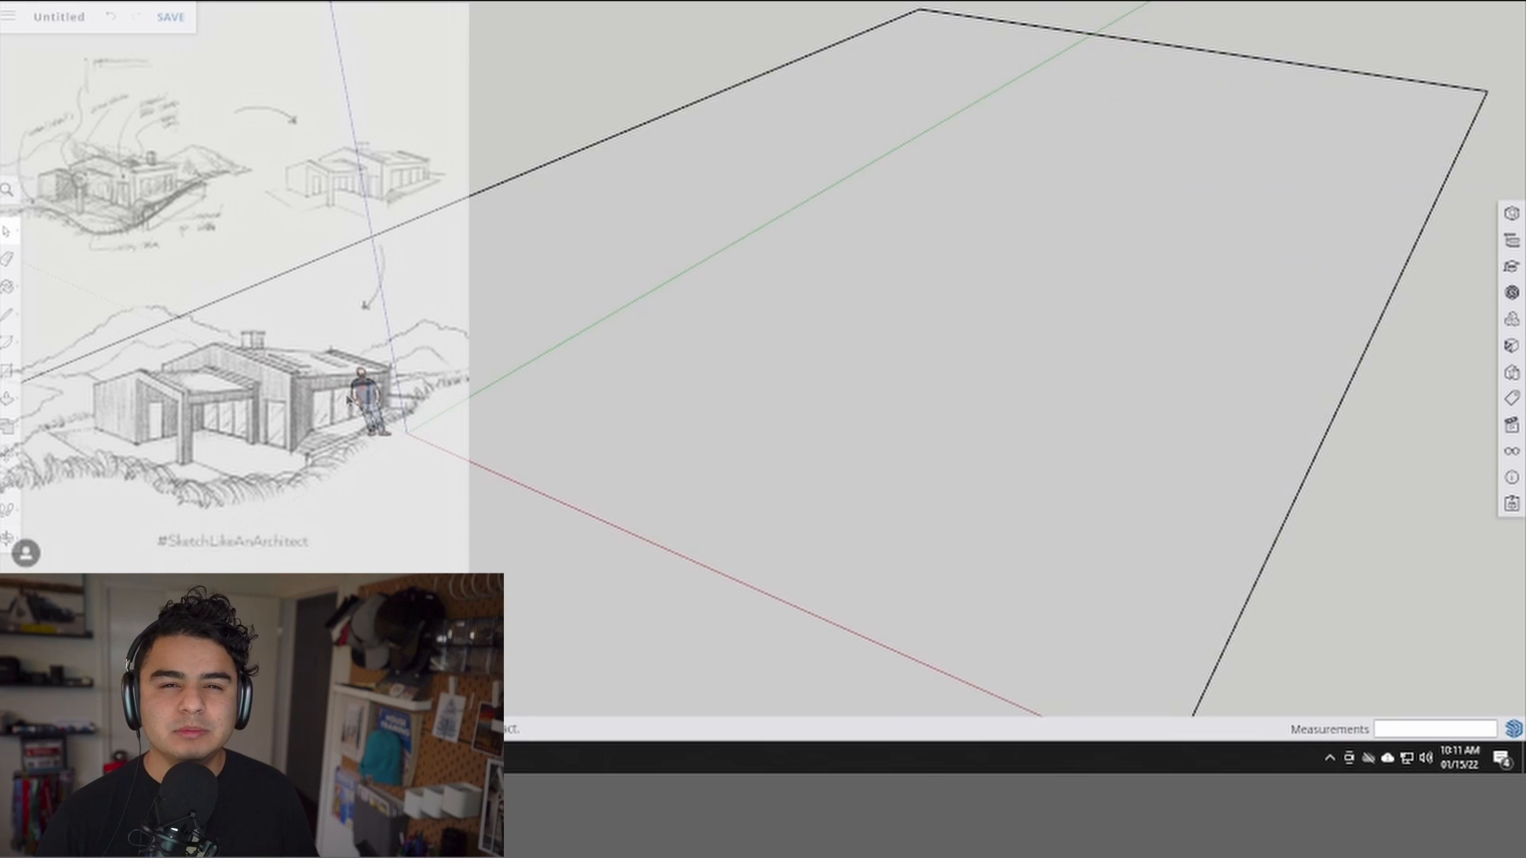
pyautogui.press('t')
pyautogui.click(527, 485)
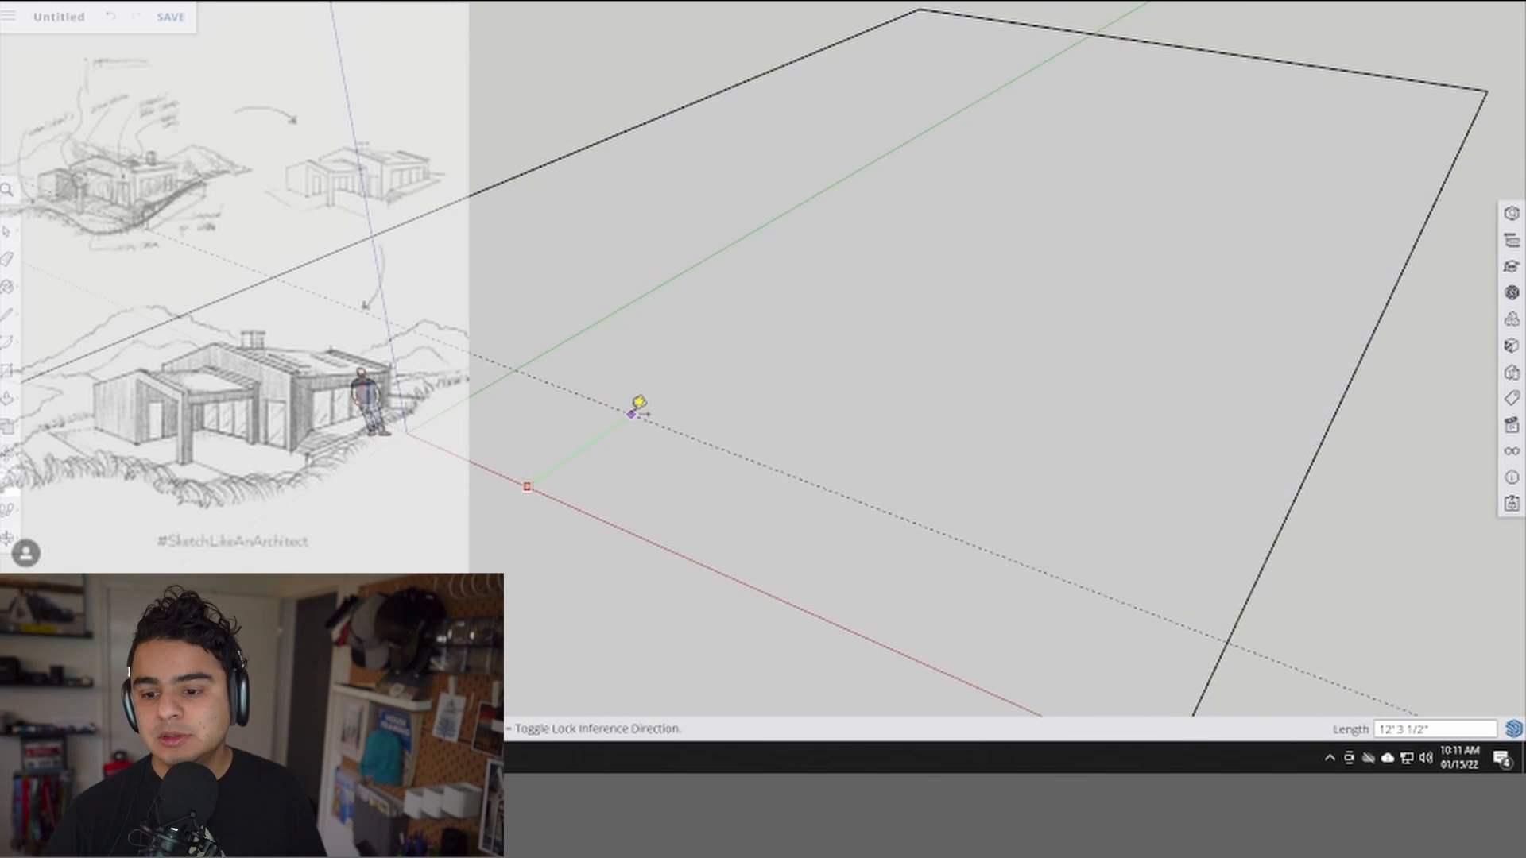
pyautogui.write("4'")
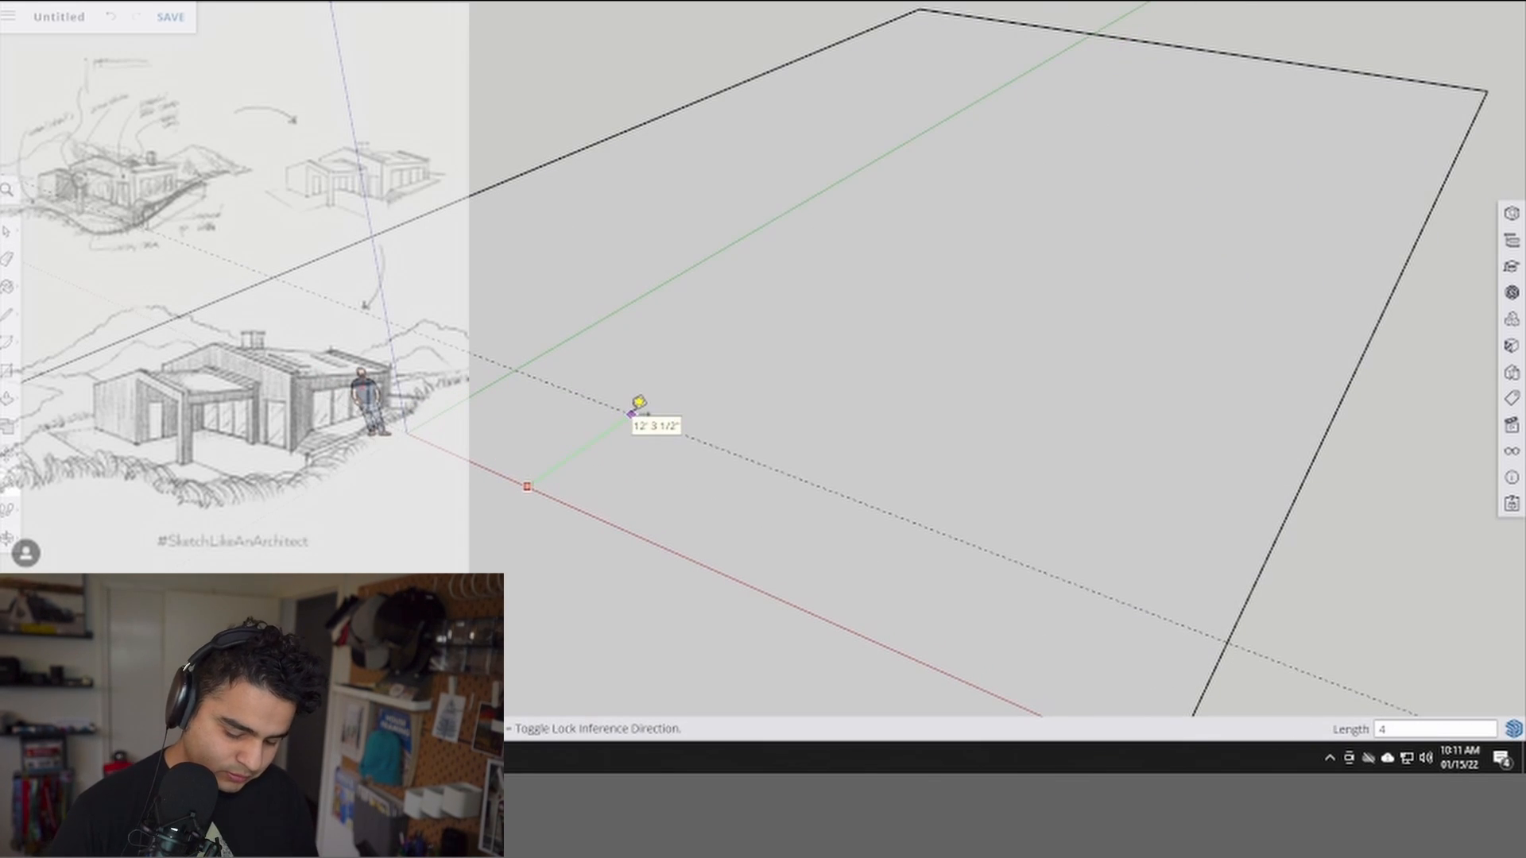
pyautogui.press('Return')
# - Add two more parallel guides, one 16' beyond the first and another 4' beyond that
pyautogui.click(654, 499)
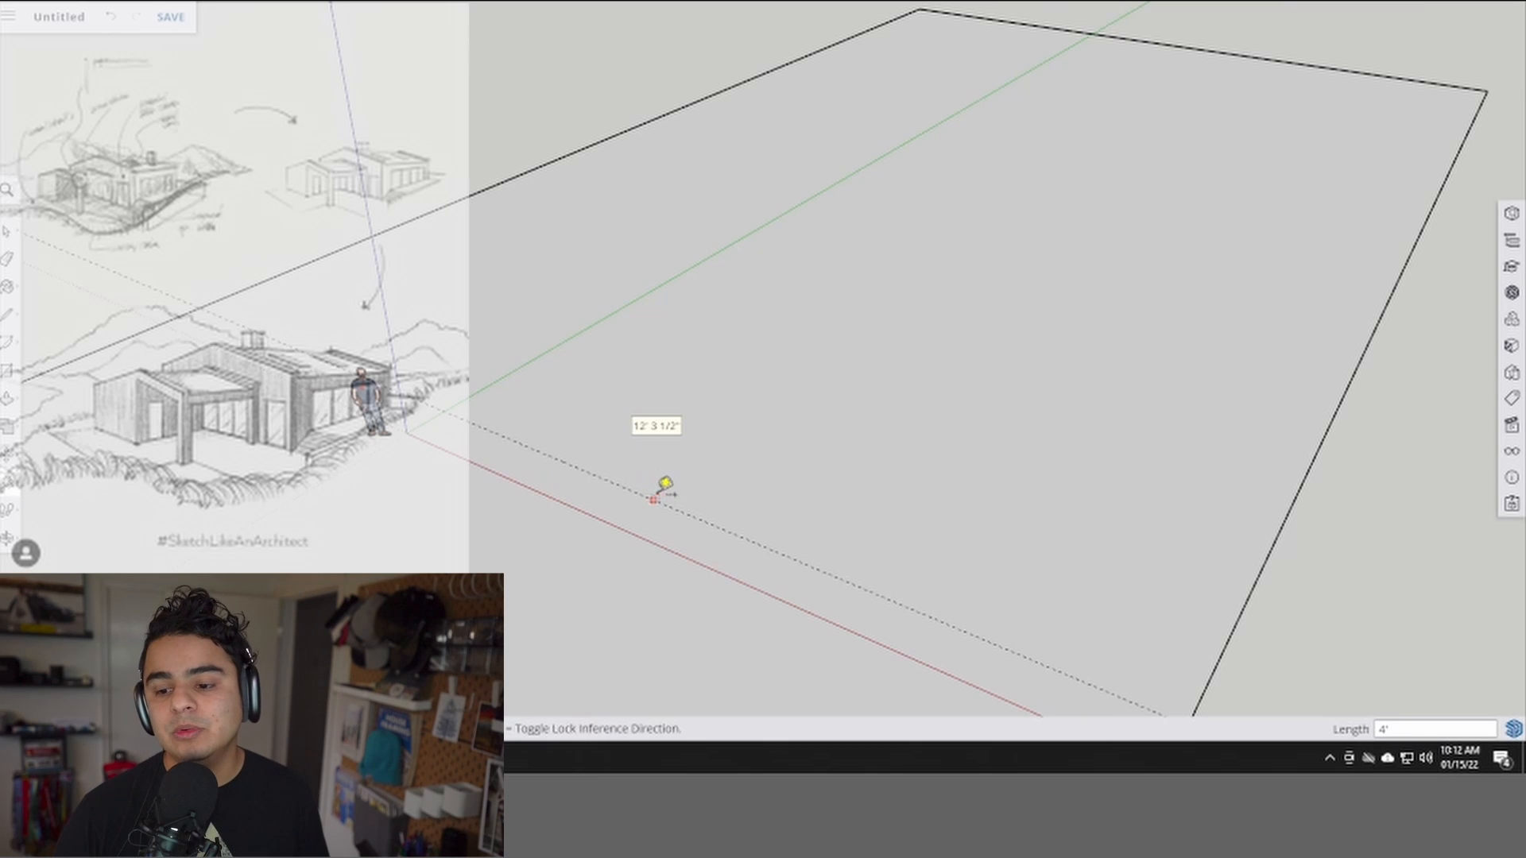
pyautogui.write("16'")
pyautogui.press('Return')
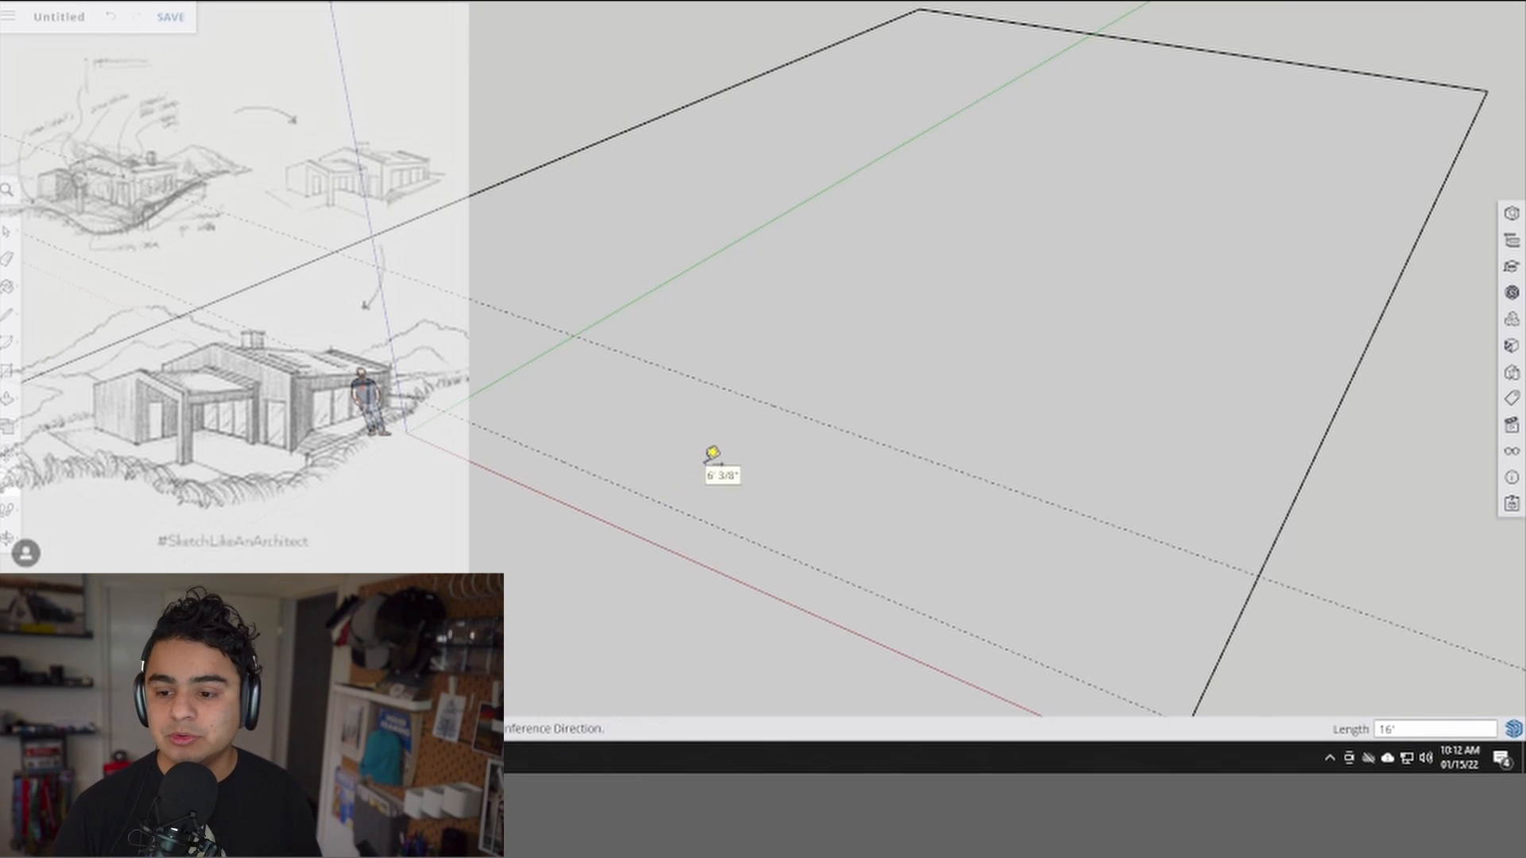
pyautogui.click(770, 393)
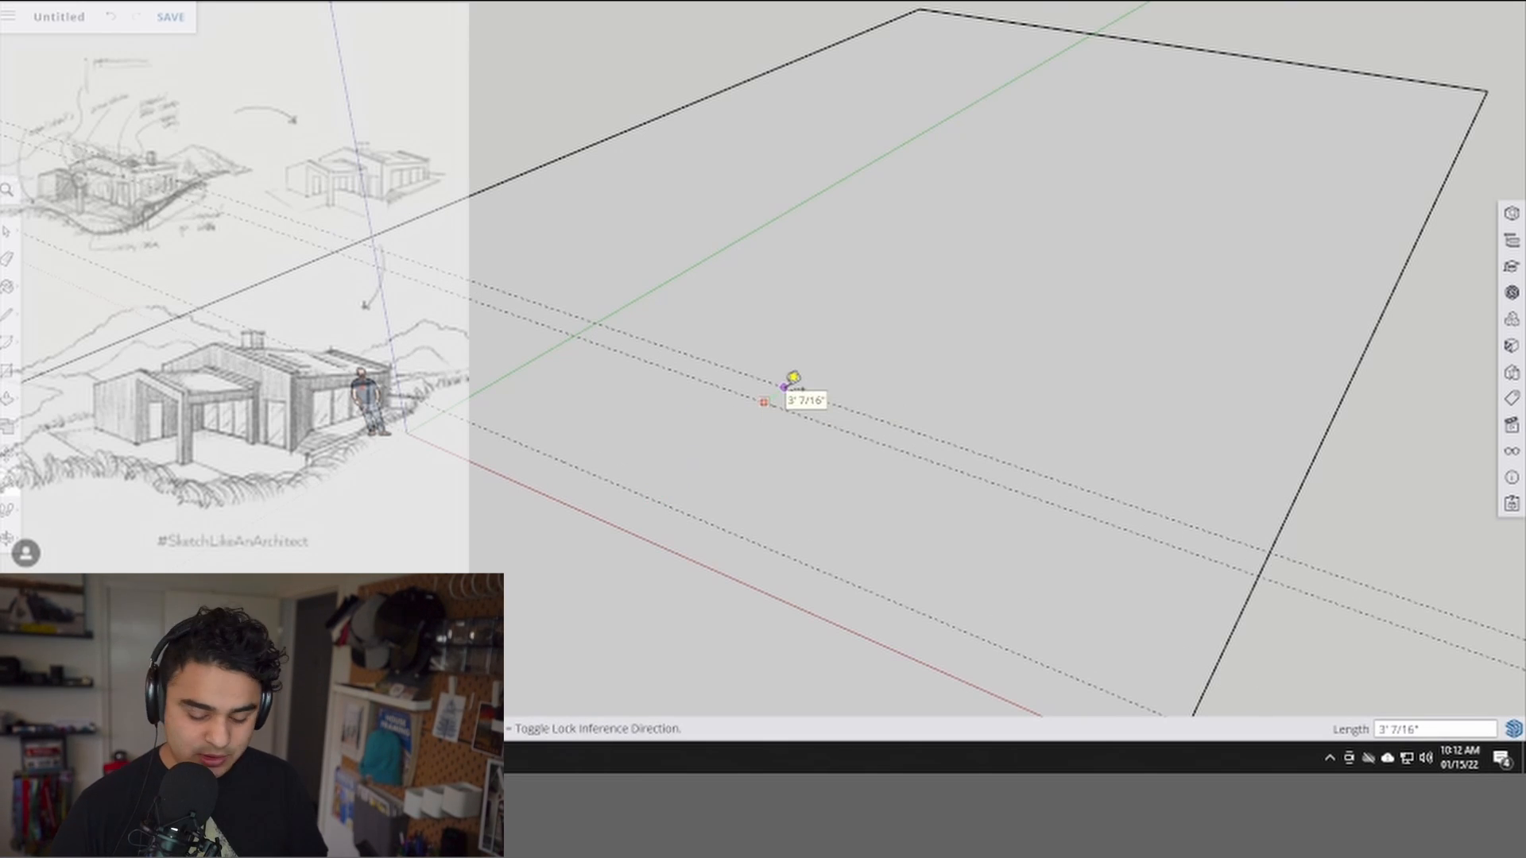
pyautogui.write("4'")
pyautogui.press('Return')
pyautogui.press('space')
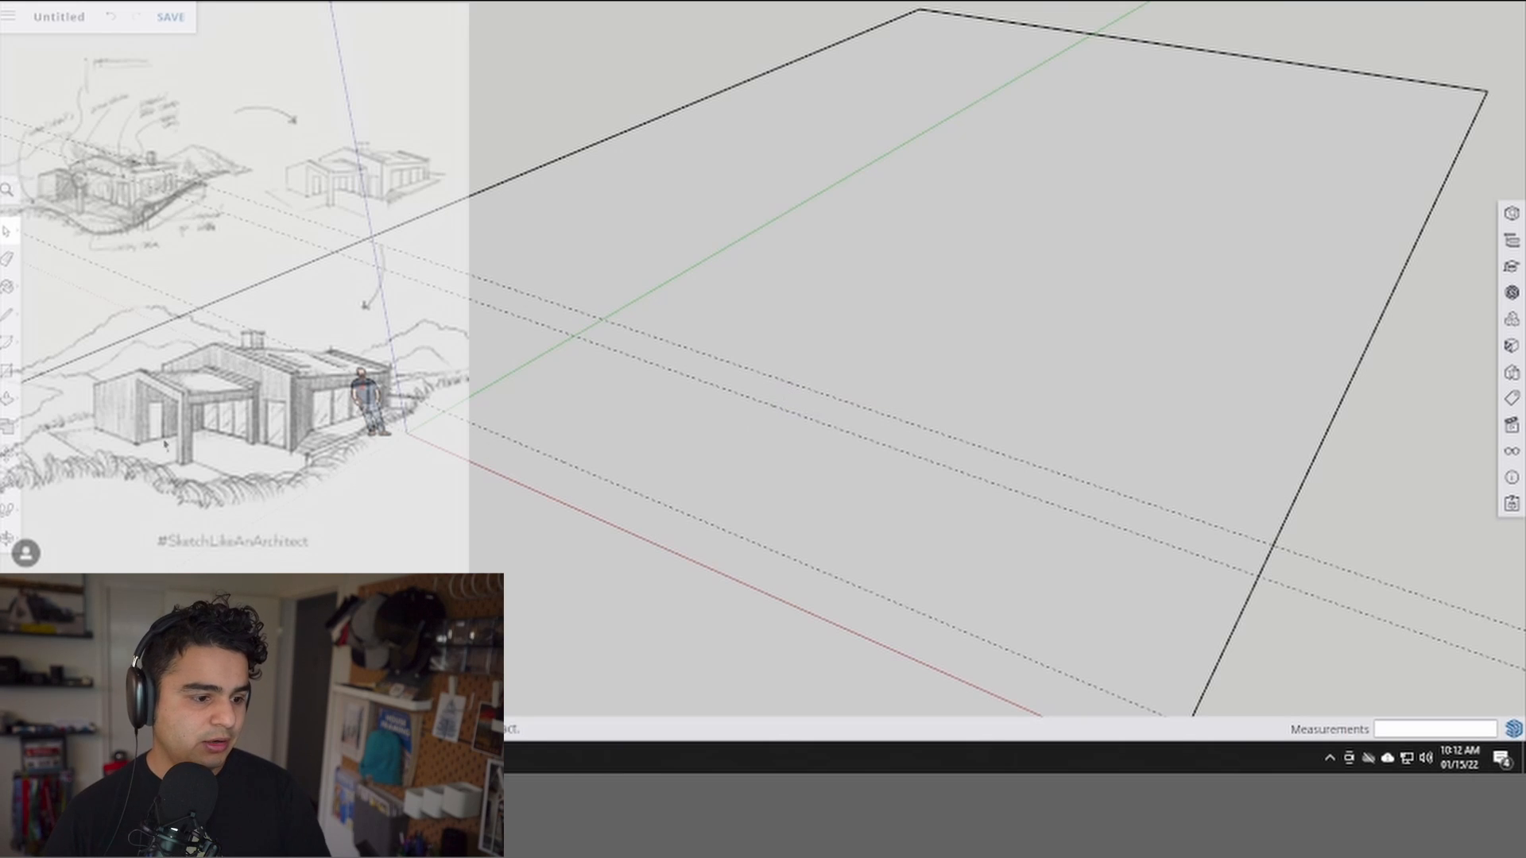
# - Draw the building footprint rectangle on the ground, spanning from the origin to the farthest guide
pyautogui.moveTo(397, 417)
pyautogui.mouseDown(button='middle')
pyautogui.moveTo(562, 286)
pyautogui.moveTo(514, 191)
pyautogui.moveTo(542, 320)
pyautogui.moveTo(617, 351)
pyautogui.mouseUp(button='middle')
pyautogui.press('r')
pyautogui.click(574, 286)
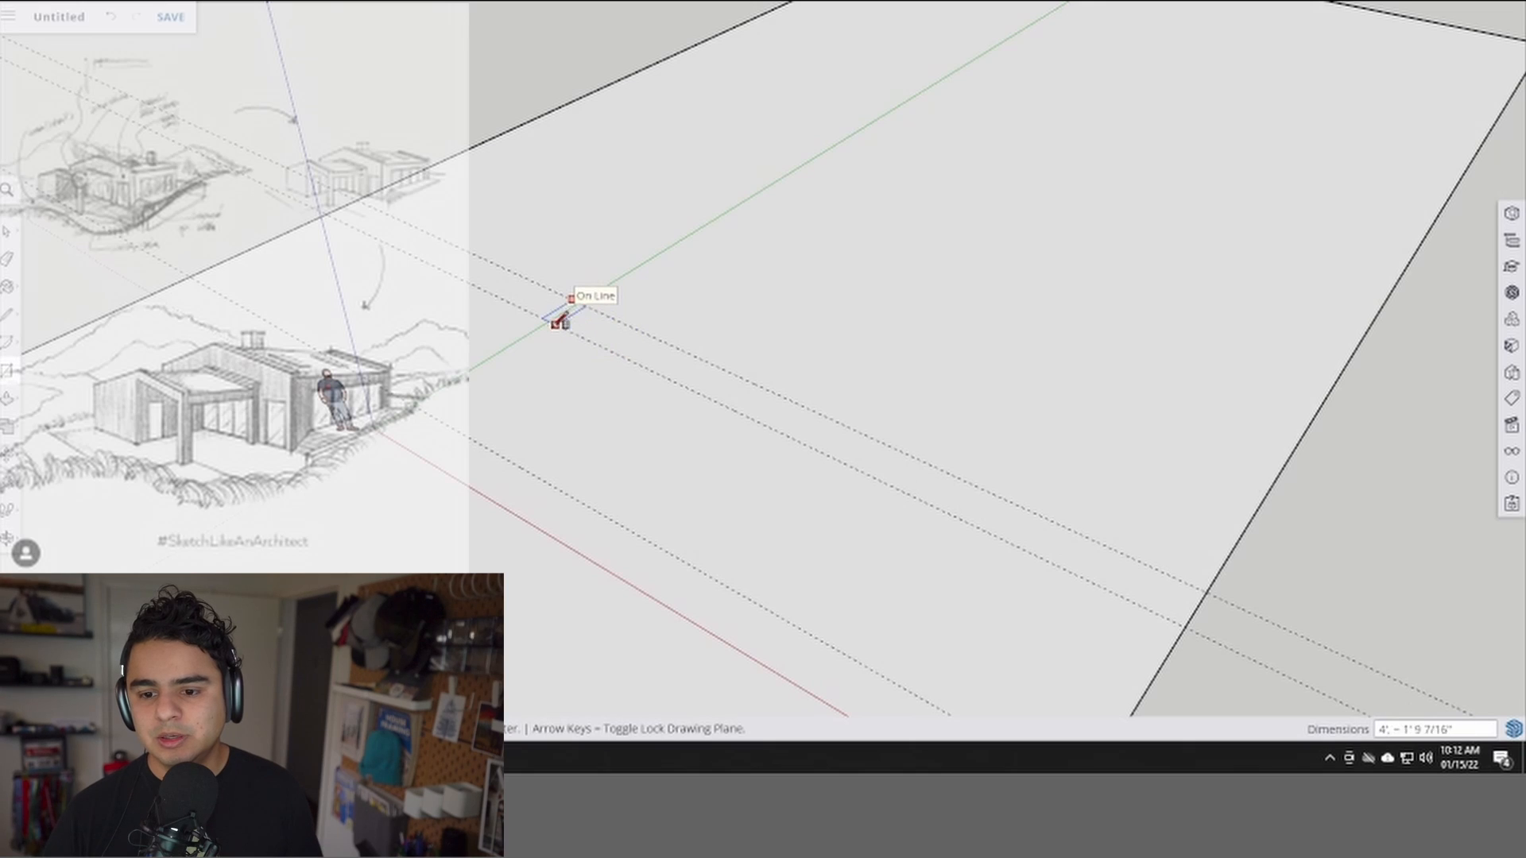
pyautogui.click(779, 394)
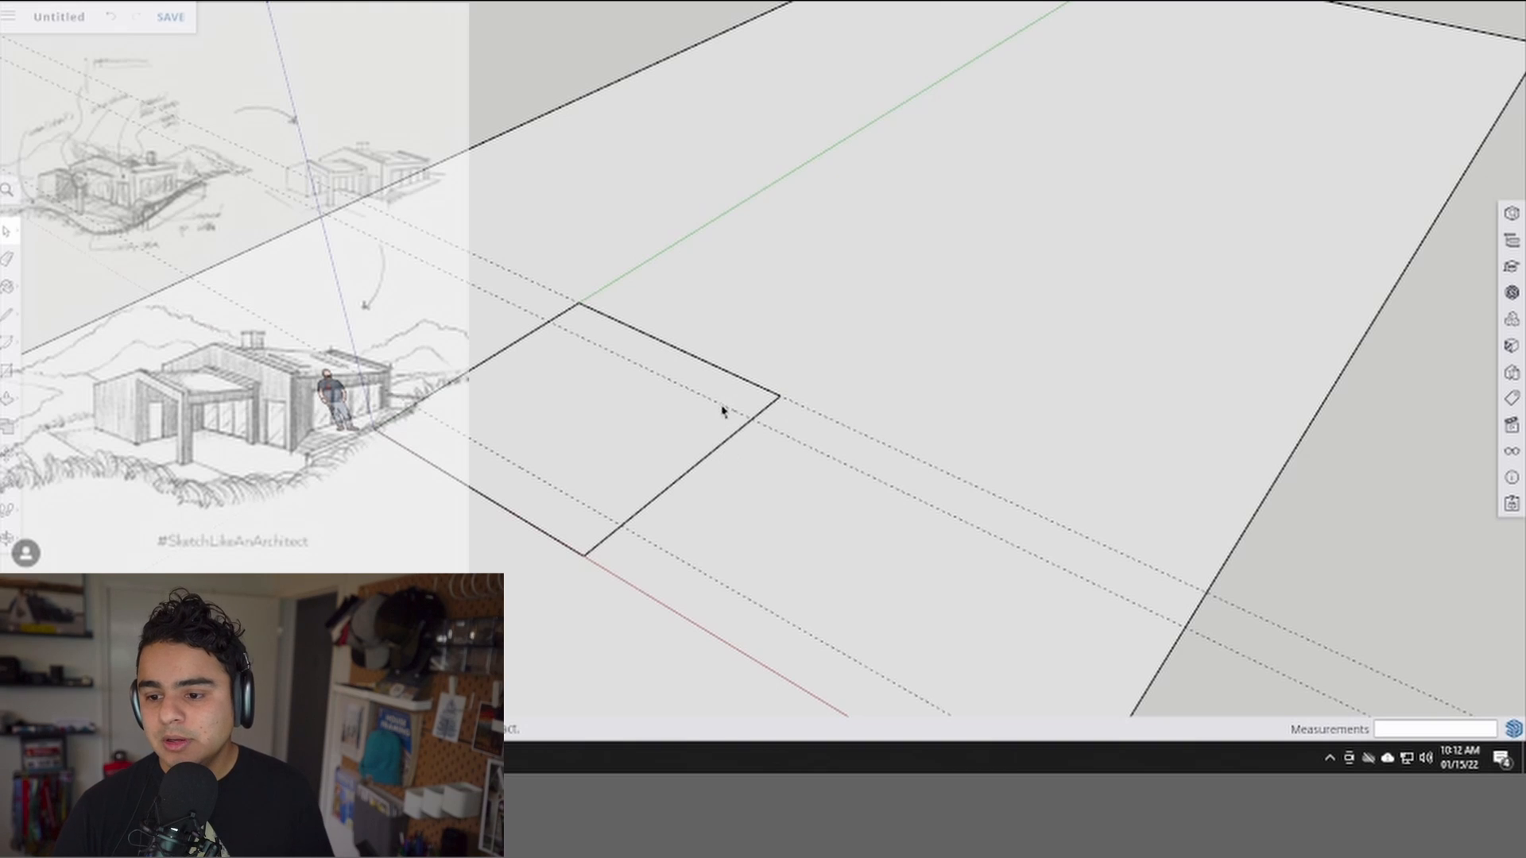
pyautogui.press('e')
pyautogui.press('space')
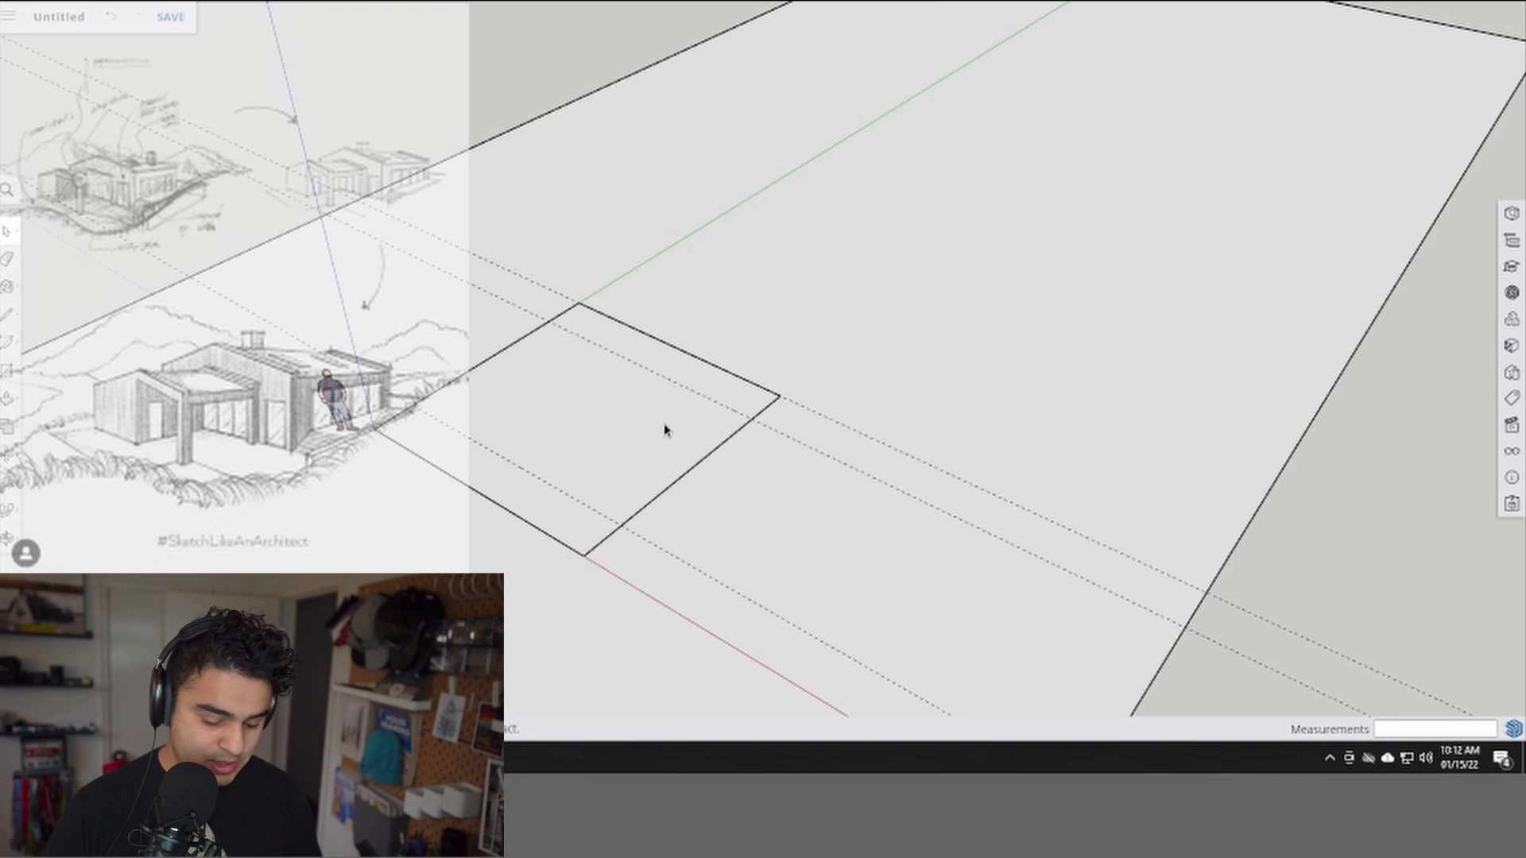
# - Offset the footprint rectangle inward by 5" to form the wall thickness
pyautogui.scroll(1, 659, 439)
pyautogui.press('p')
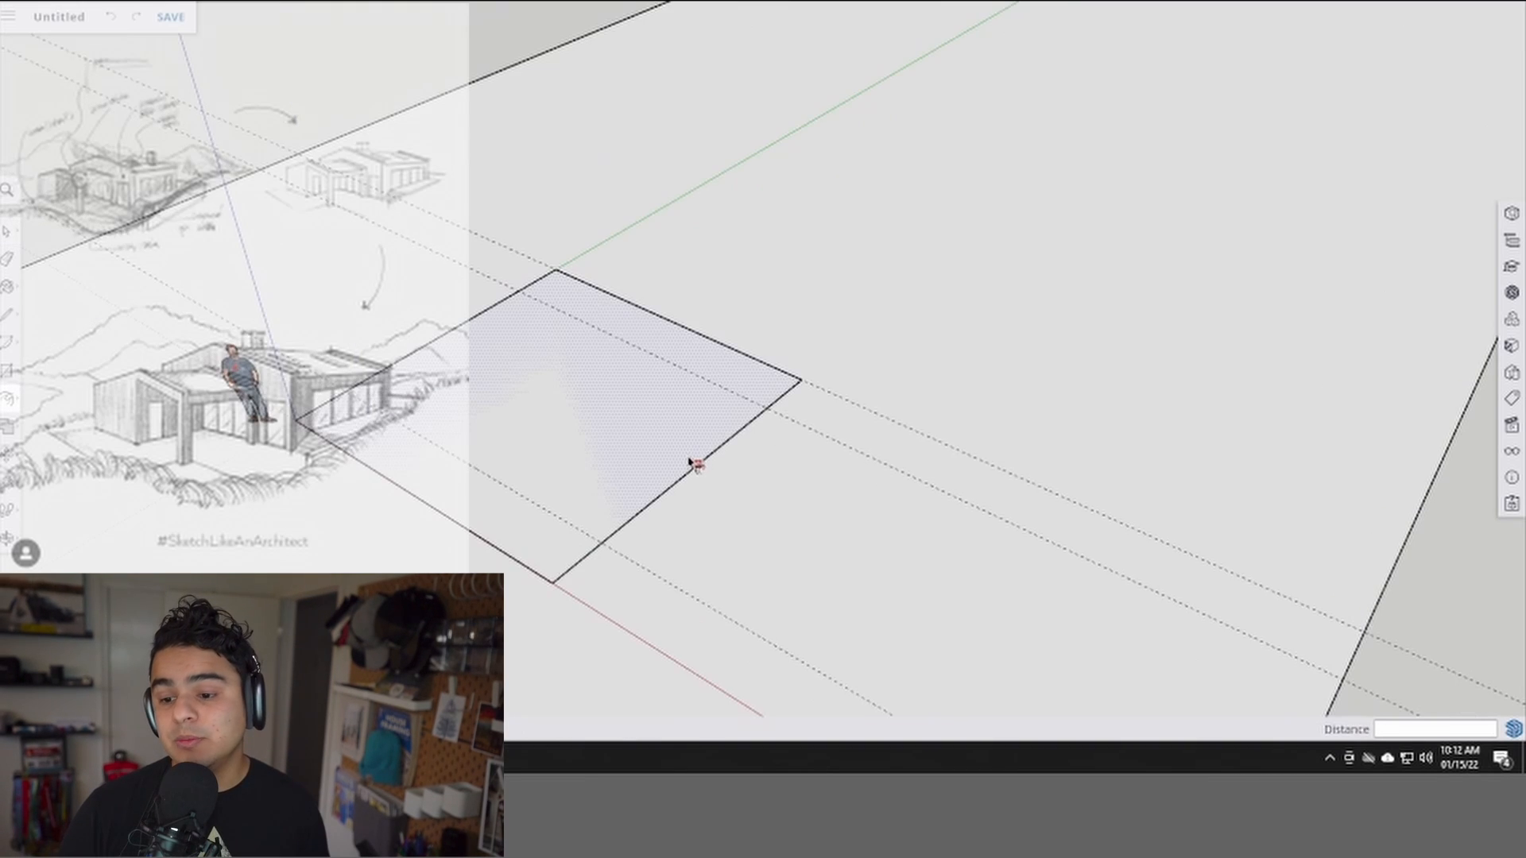
pyautogui.click(696, 464)
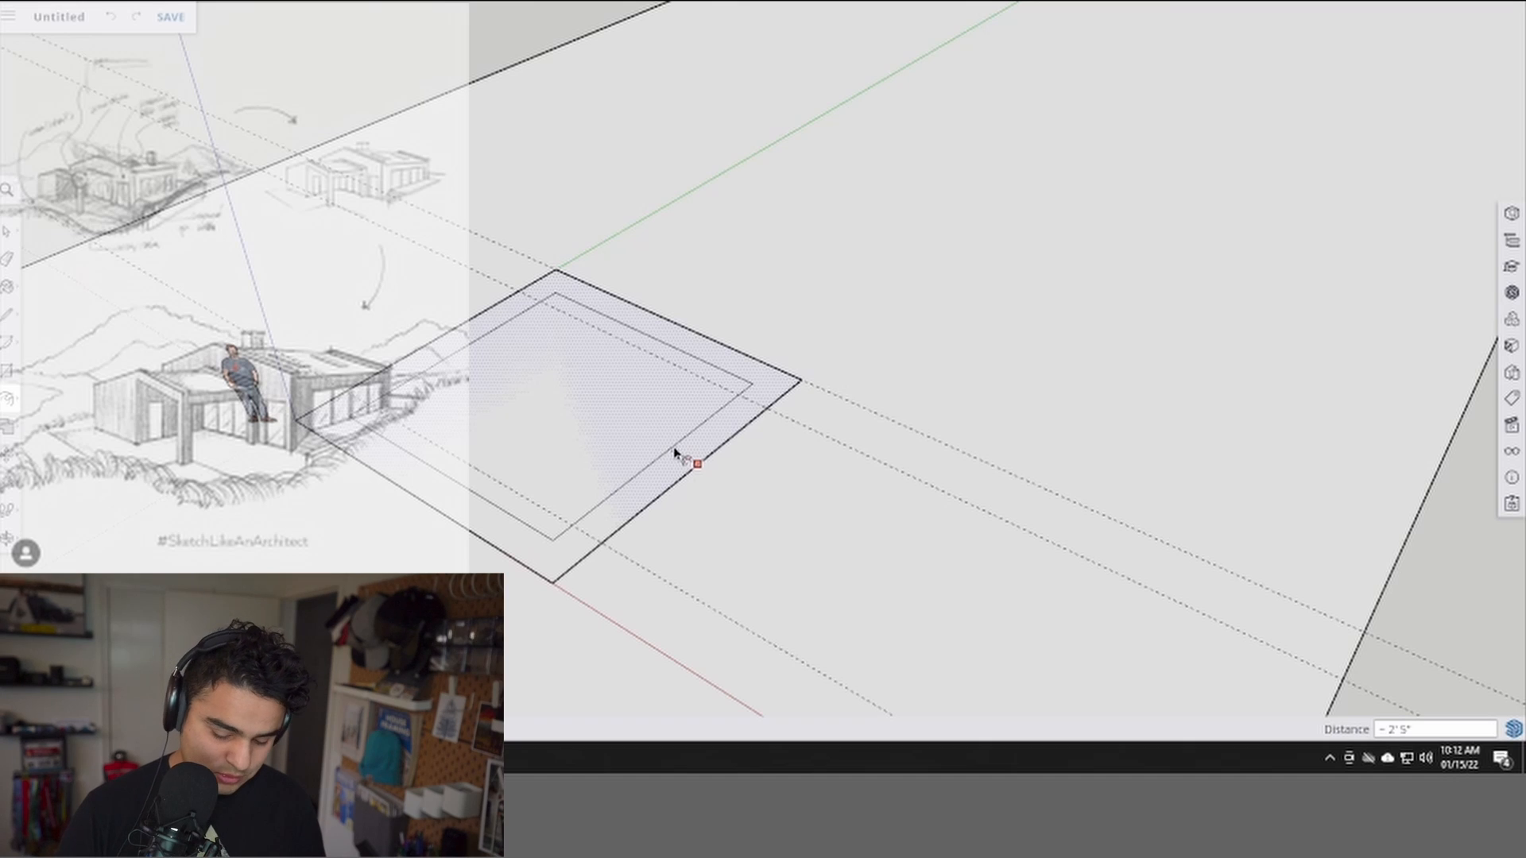
pyautogui.write('5')
pyautogui.press('Return')
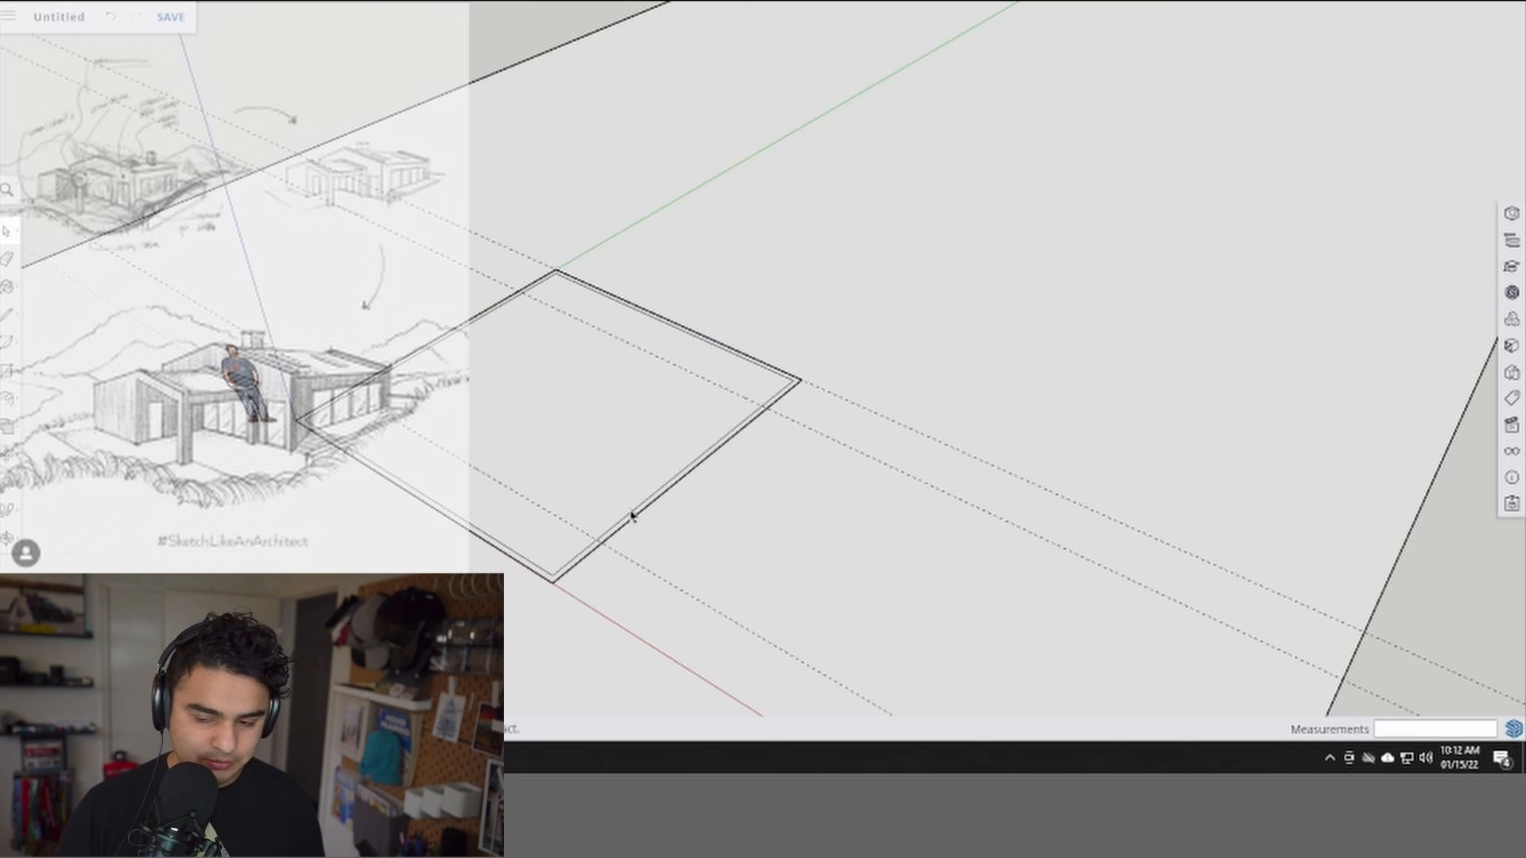
# - Draw lines across the wall outline at the two inner guides and erase the wall edges between them to leave an opening
pyautogui.press('l')
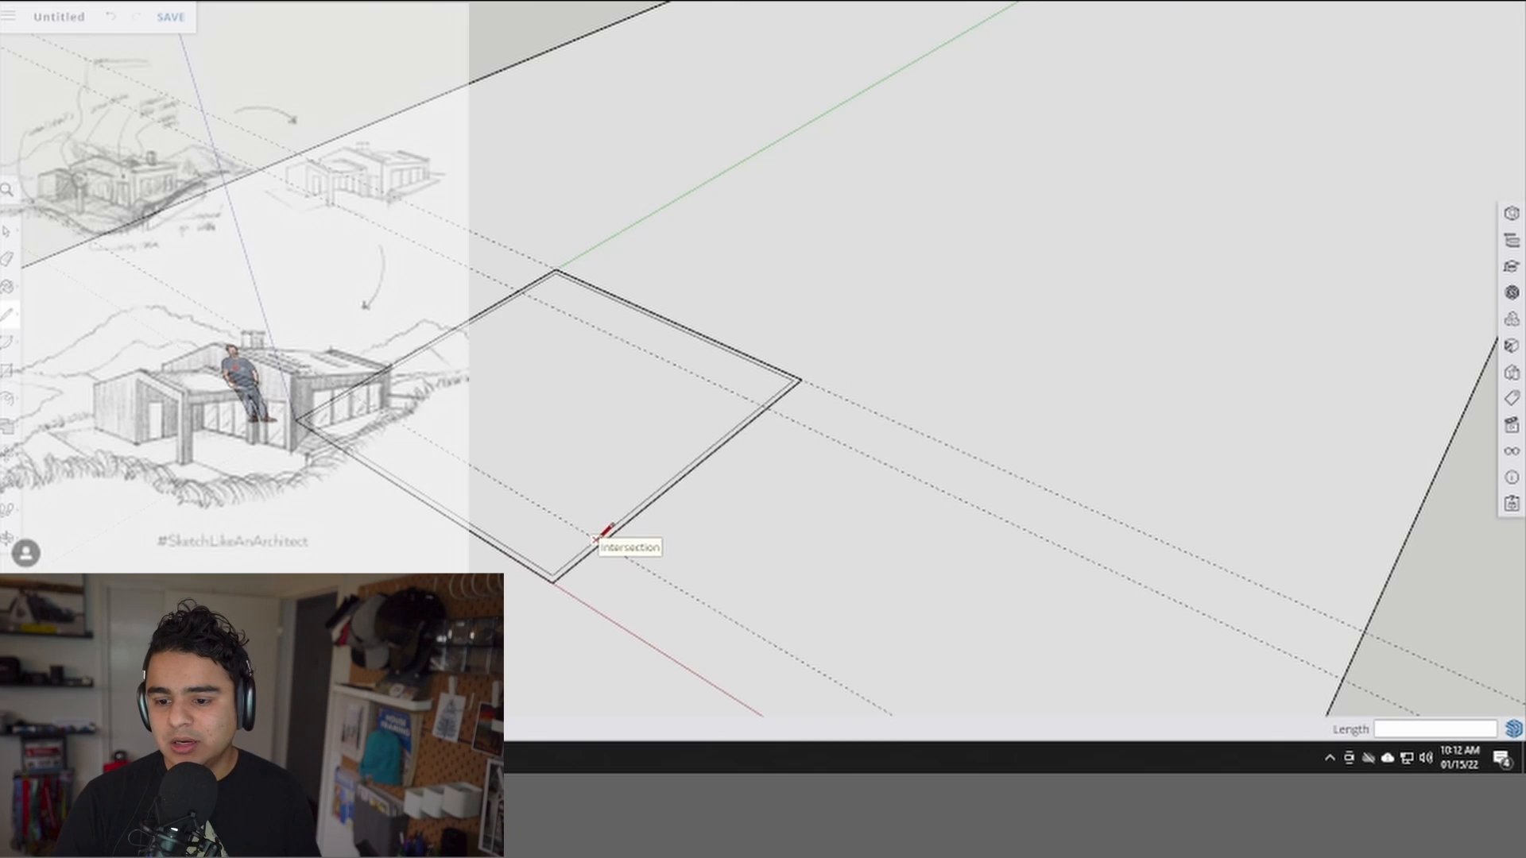
pyautogui.click(599, 540)
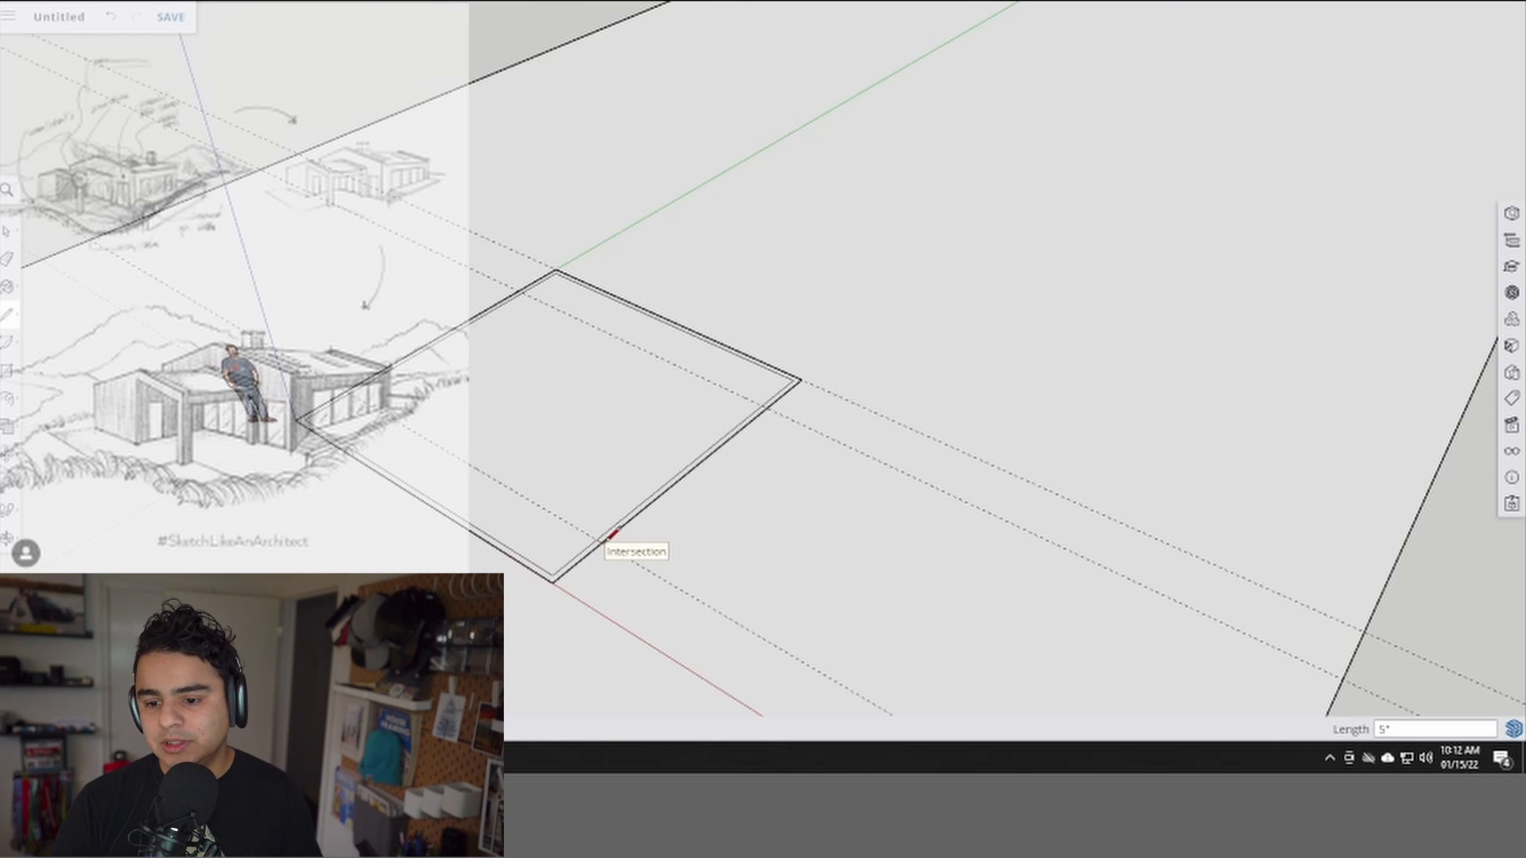
pyautogui.scroll(2, 771, 413)
pyautogui.press('e')
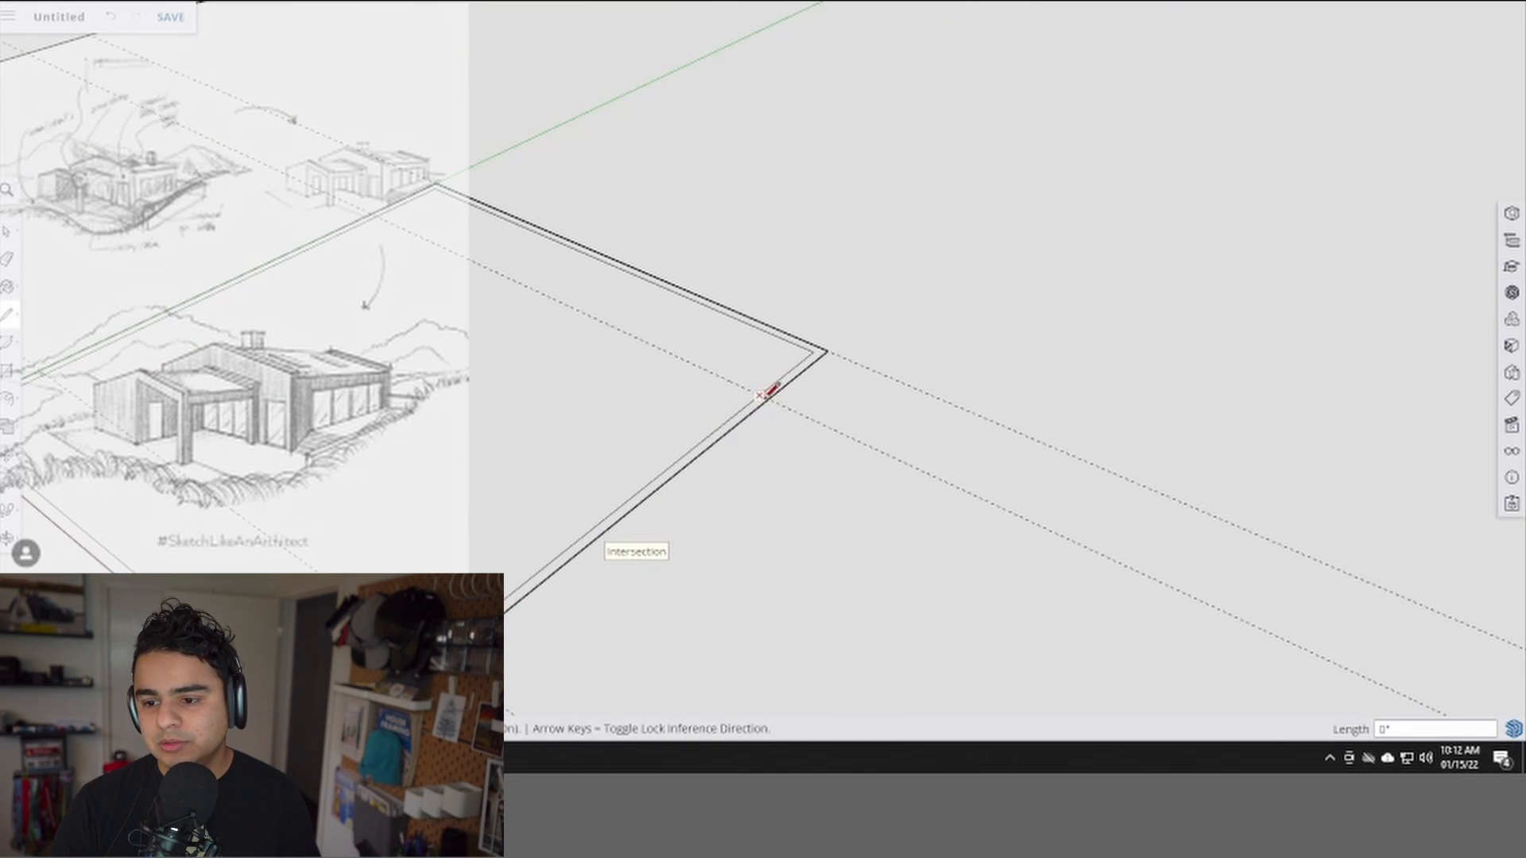
pyautogui.moveTo(727, 410); pyautogui.dragTo(747, 426)
pyautogui.press('space')
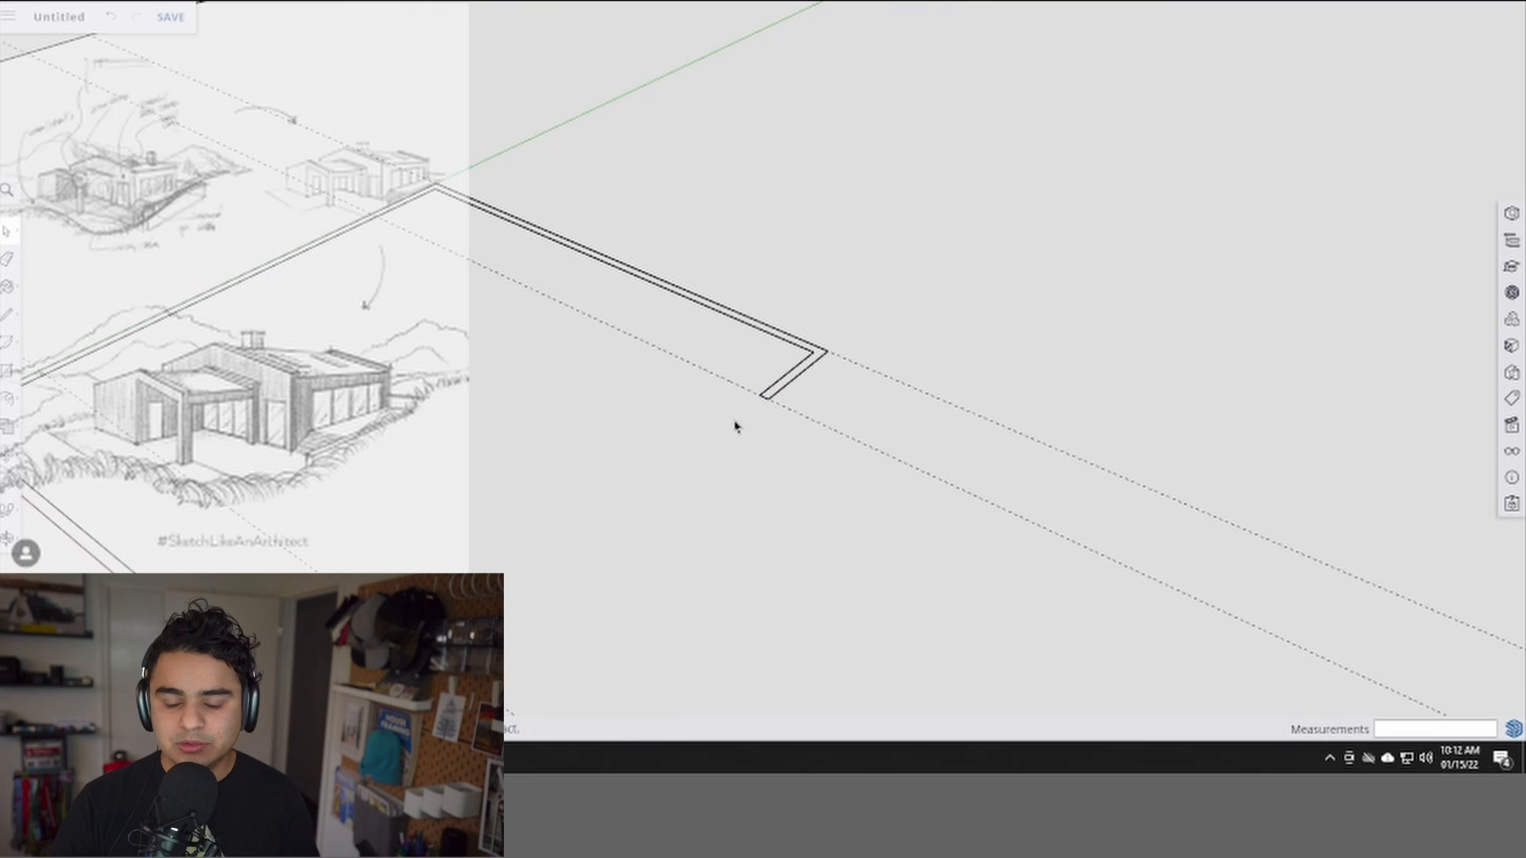
# - Push/pull the wall outline face up 10' to raise the walls
pyautogui.scroll(-1, 734, 423)
pyautogui.press('p')
pyautogui.scroll(-1, 735, 422)
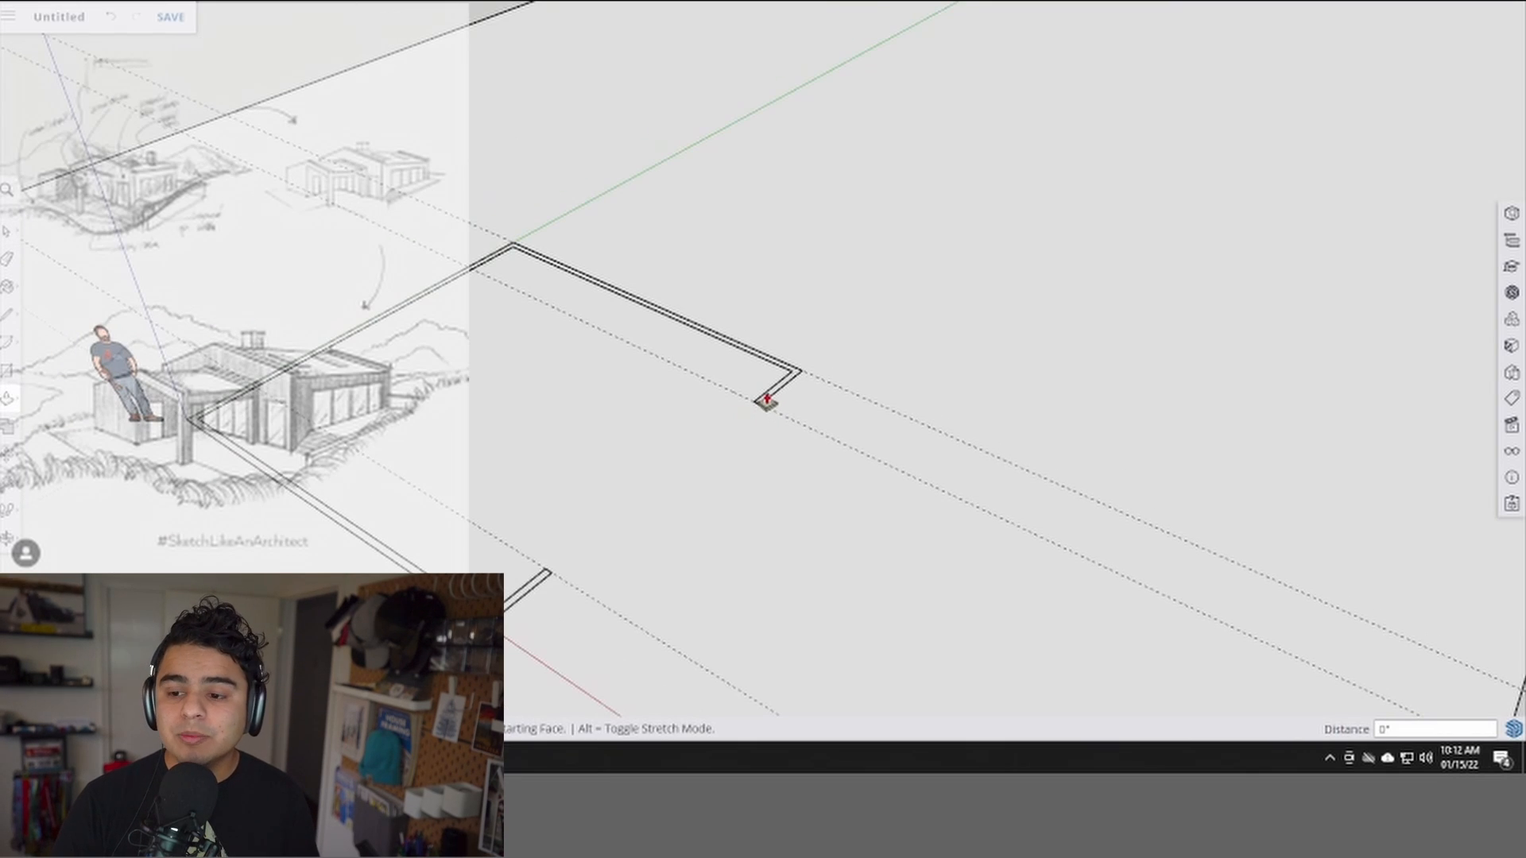
pyautogui.click(778, 391)
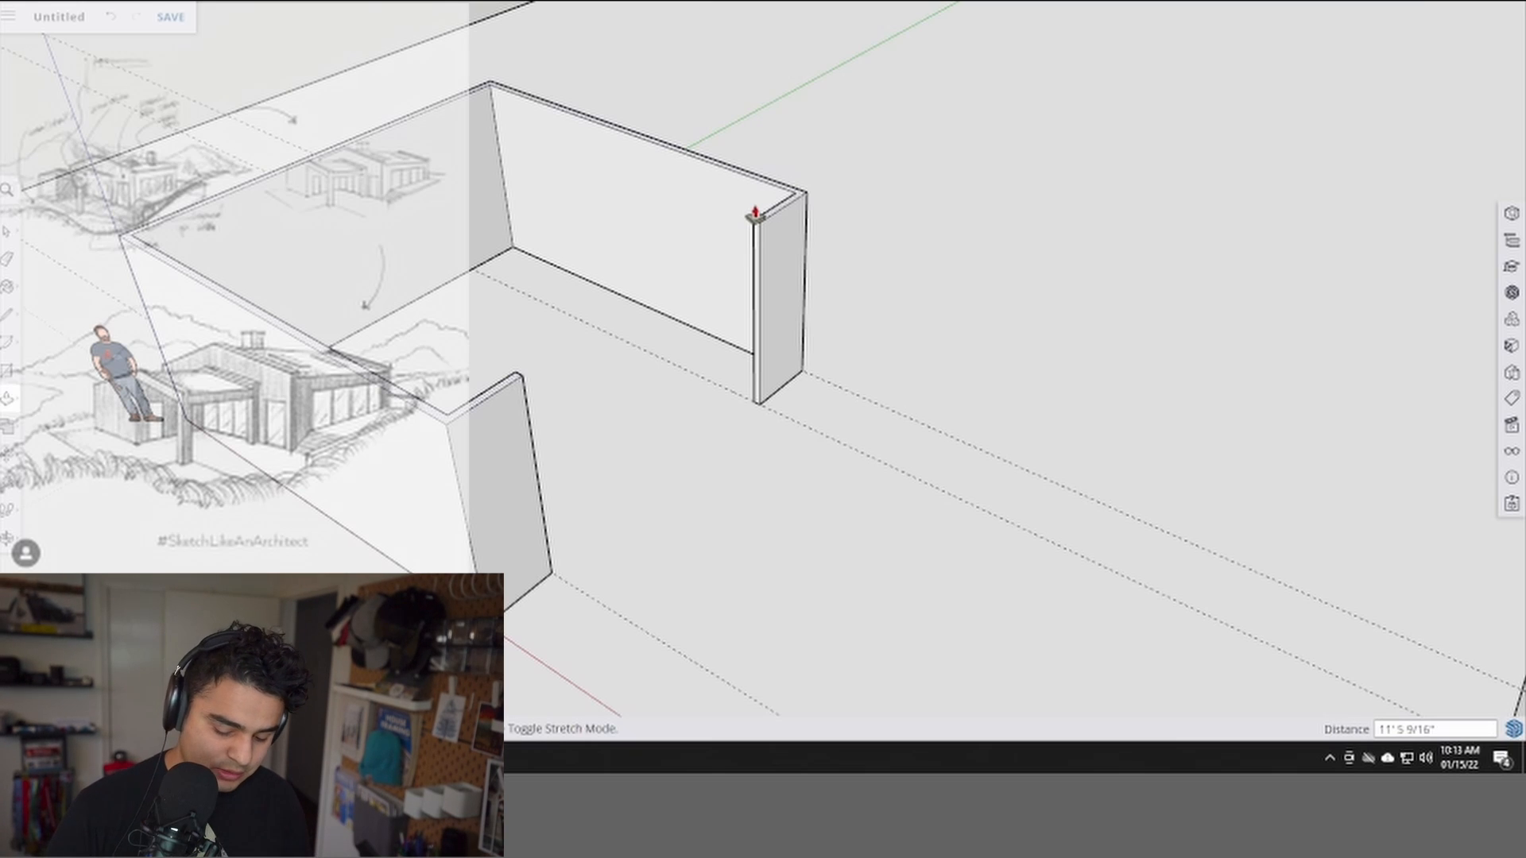
pyautogui.write("10'")
pyautogui.press('Return')
pyautogui.press('space')
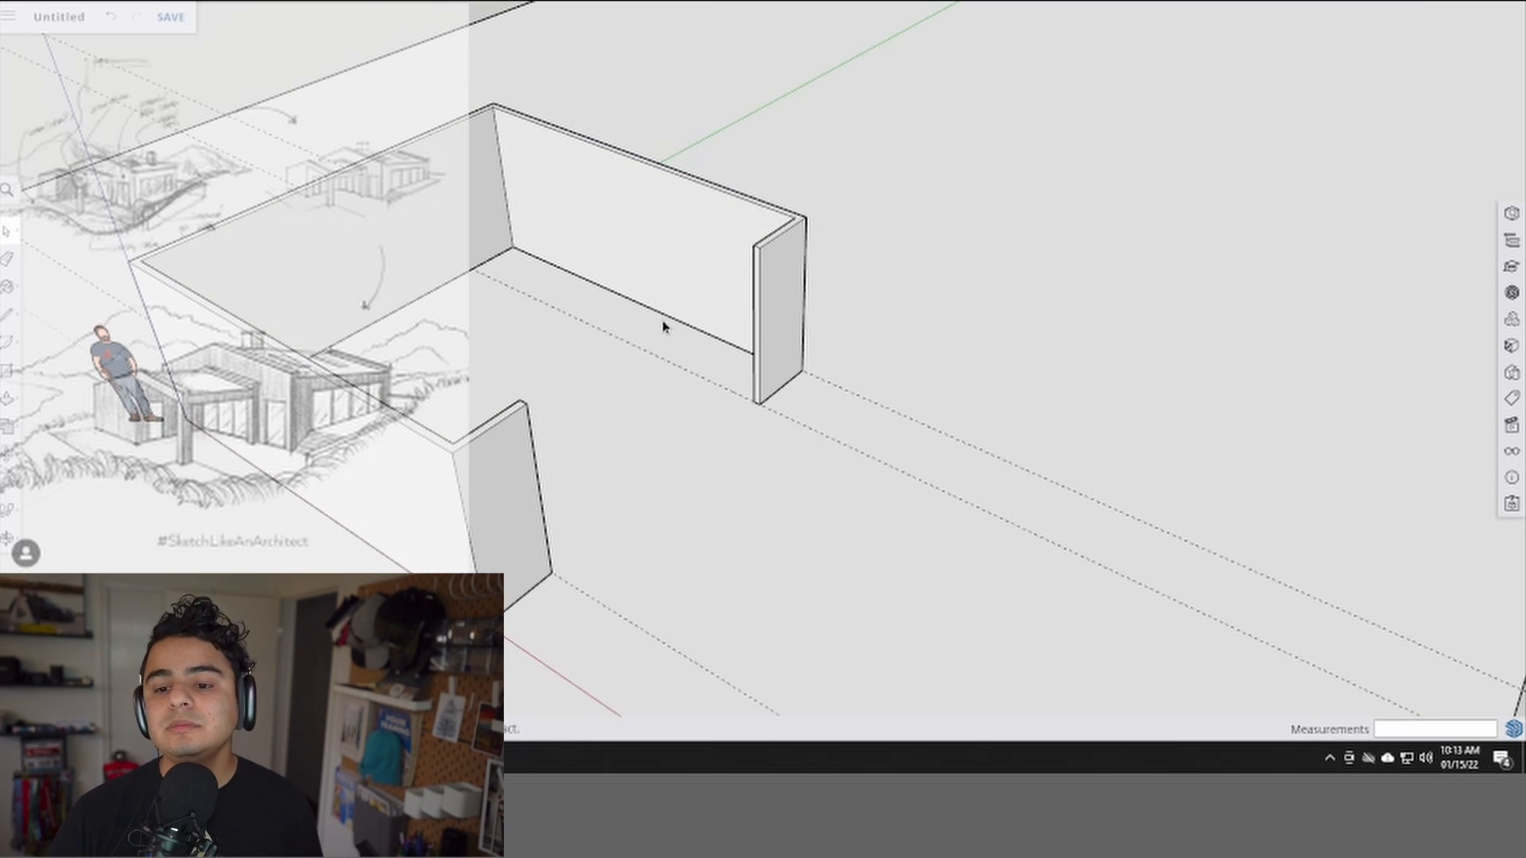
# - Erase the dashed construction guides running across the ground plane
pyautogui.moveTo(664, 327)
pyautogui.mouseDown(button='middle')
pyautogui.moveTo(797, 402)
pyautogui.moveTo(807, 364)
pyautogui.mouseUp(button='middle')
pyautogui.press('e')
pyautogui.scroll(-1, 1276, 515)
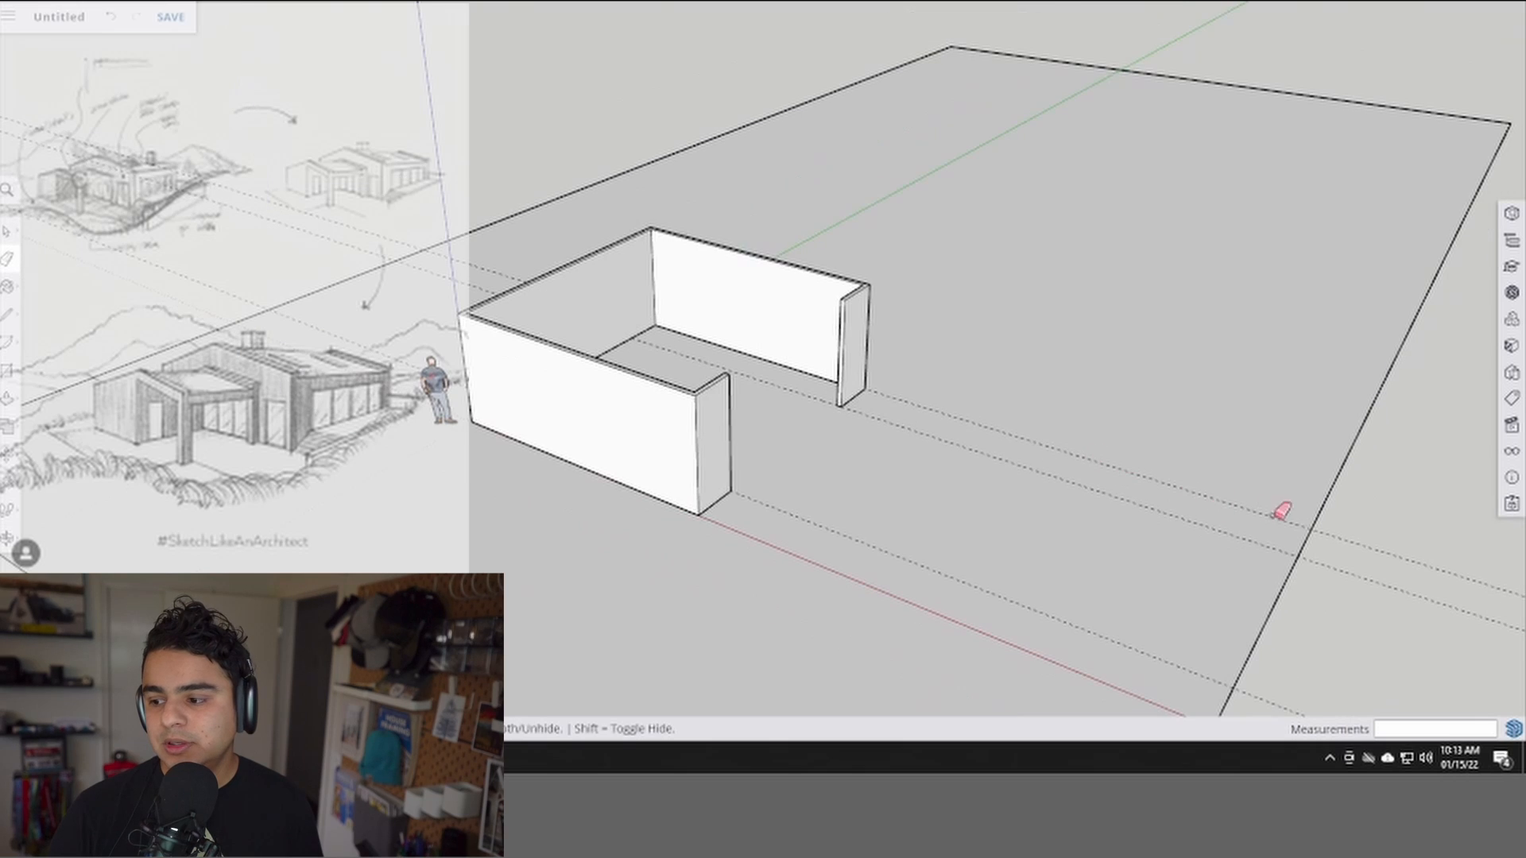
pyautogui.moveTo(1341, 530); pyautogui.dragTo(1325, 580)
pyautogui.scroll(-1, 1303, 572)
pyautogui.keyDown('shift'); pyautogui.moveTo(1273, 569); pyautogui.dragTo(1193, 555, button='middle'); pyautogui.keyUp('shift')
pyautogui.moveTo(1191, 558); pyautogui.dragTo(1143, 622)
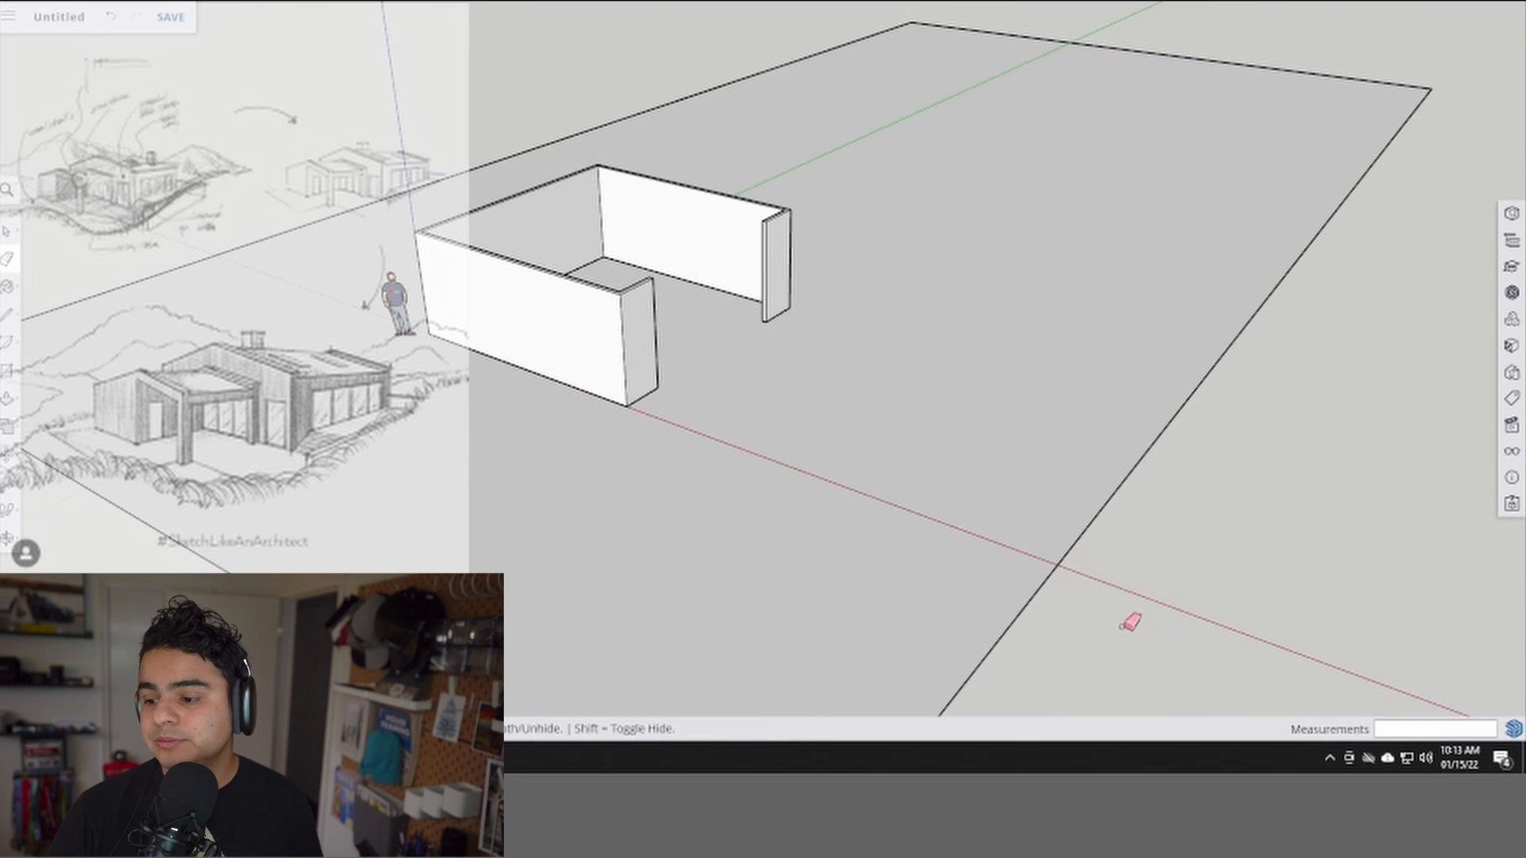
# - Select all the connected wall geometry and make it a component
pyautogui.press('space')
pyautogui.scroll(2, 497, 270)
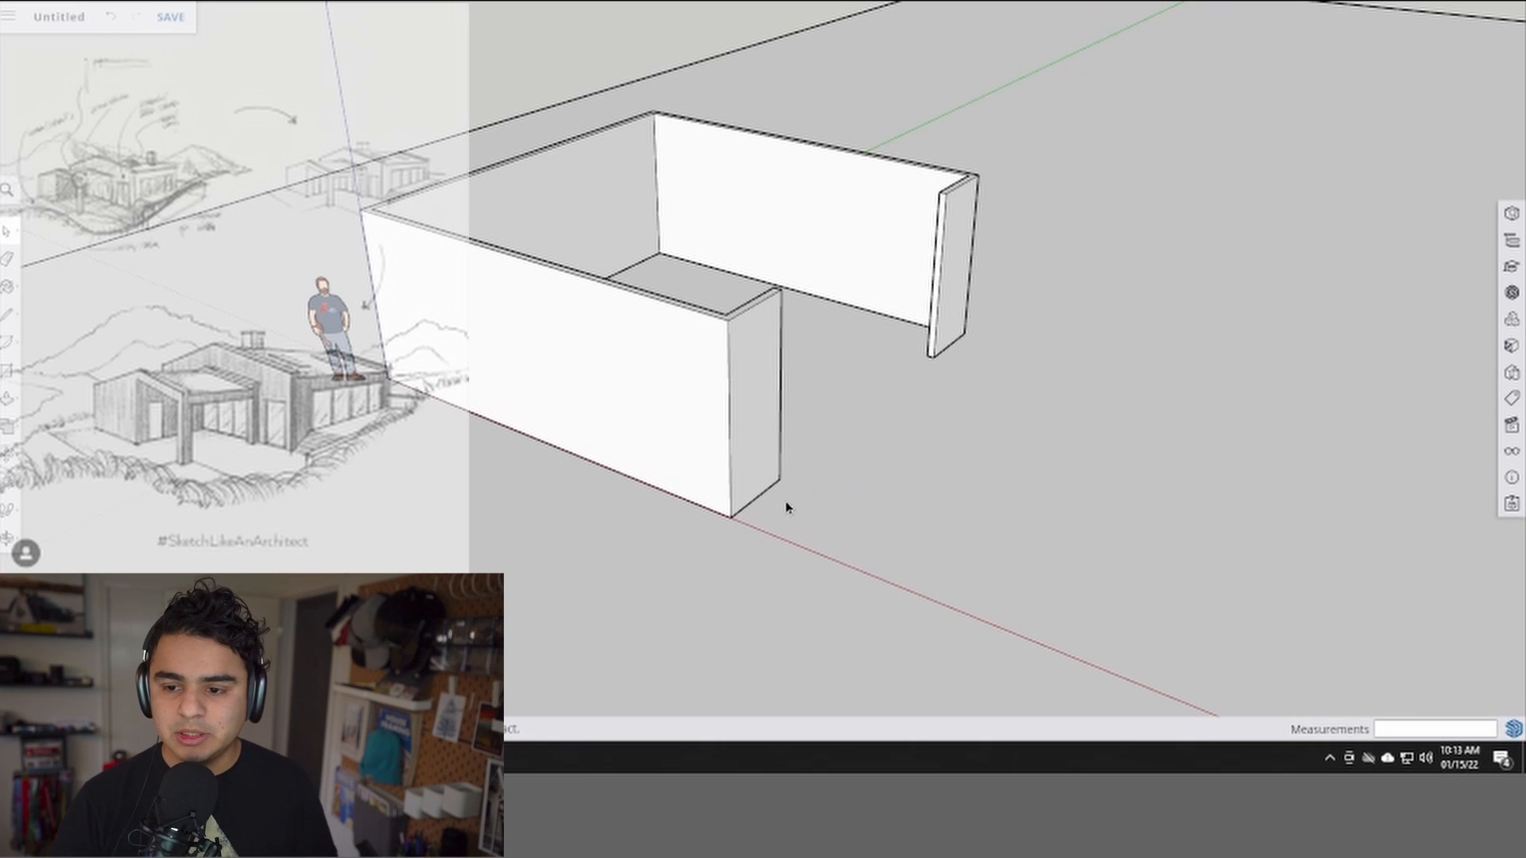
pyautogui.moveTo(811, 463)
pyautogui.mouseDown(button='middle')
pyautogui.moveTo(835, 507)
pyautogui.moveTo(760, 511)
pyautogui.mouseUp(button='middle')
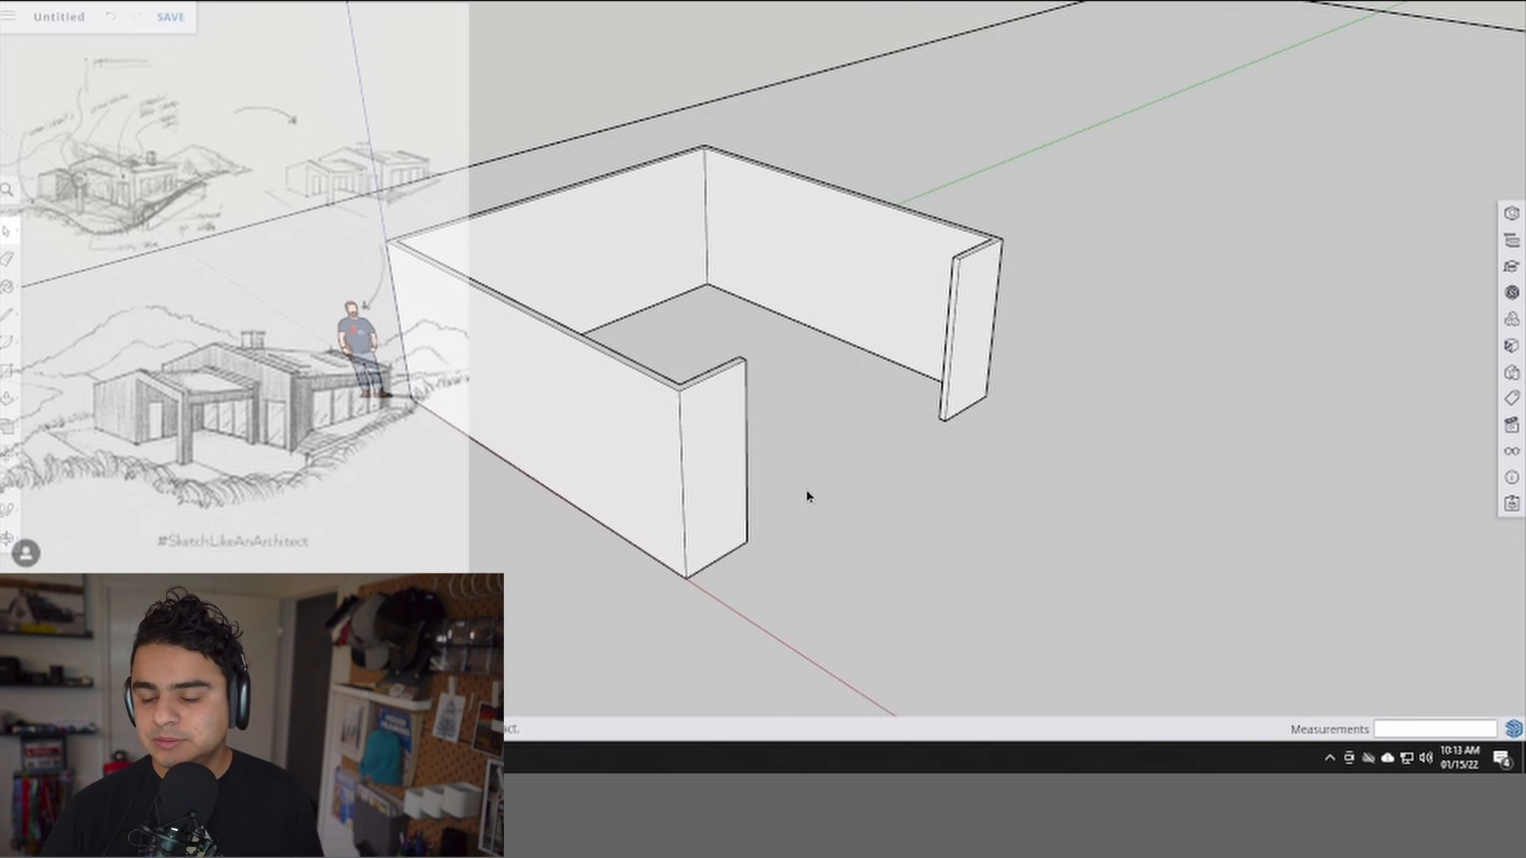
pyautogui.tripleClick(800, 270)
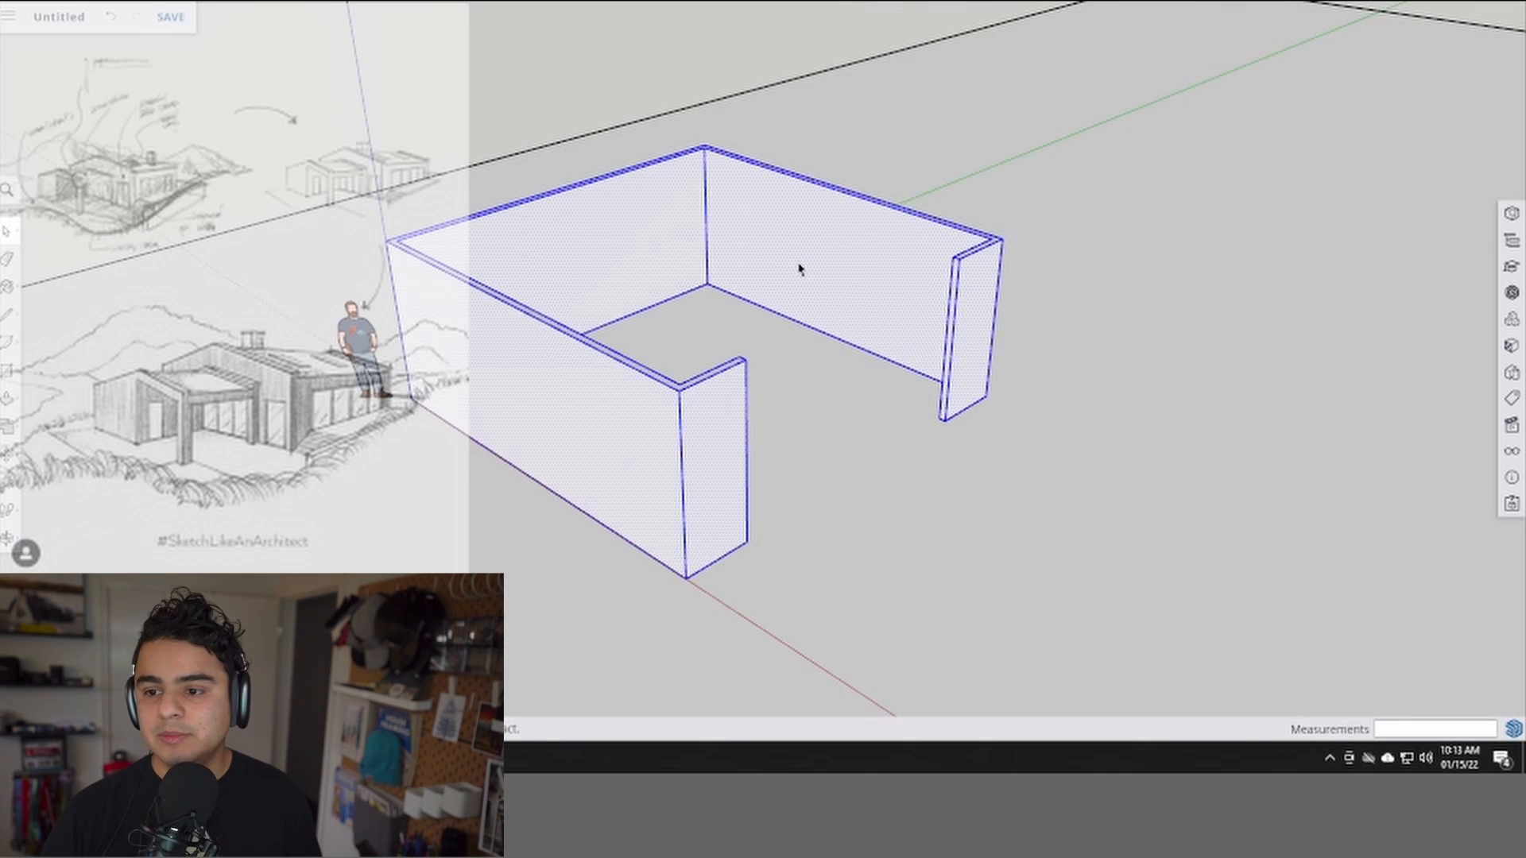
pyautogui.press('g')
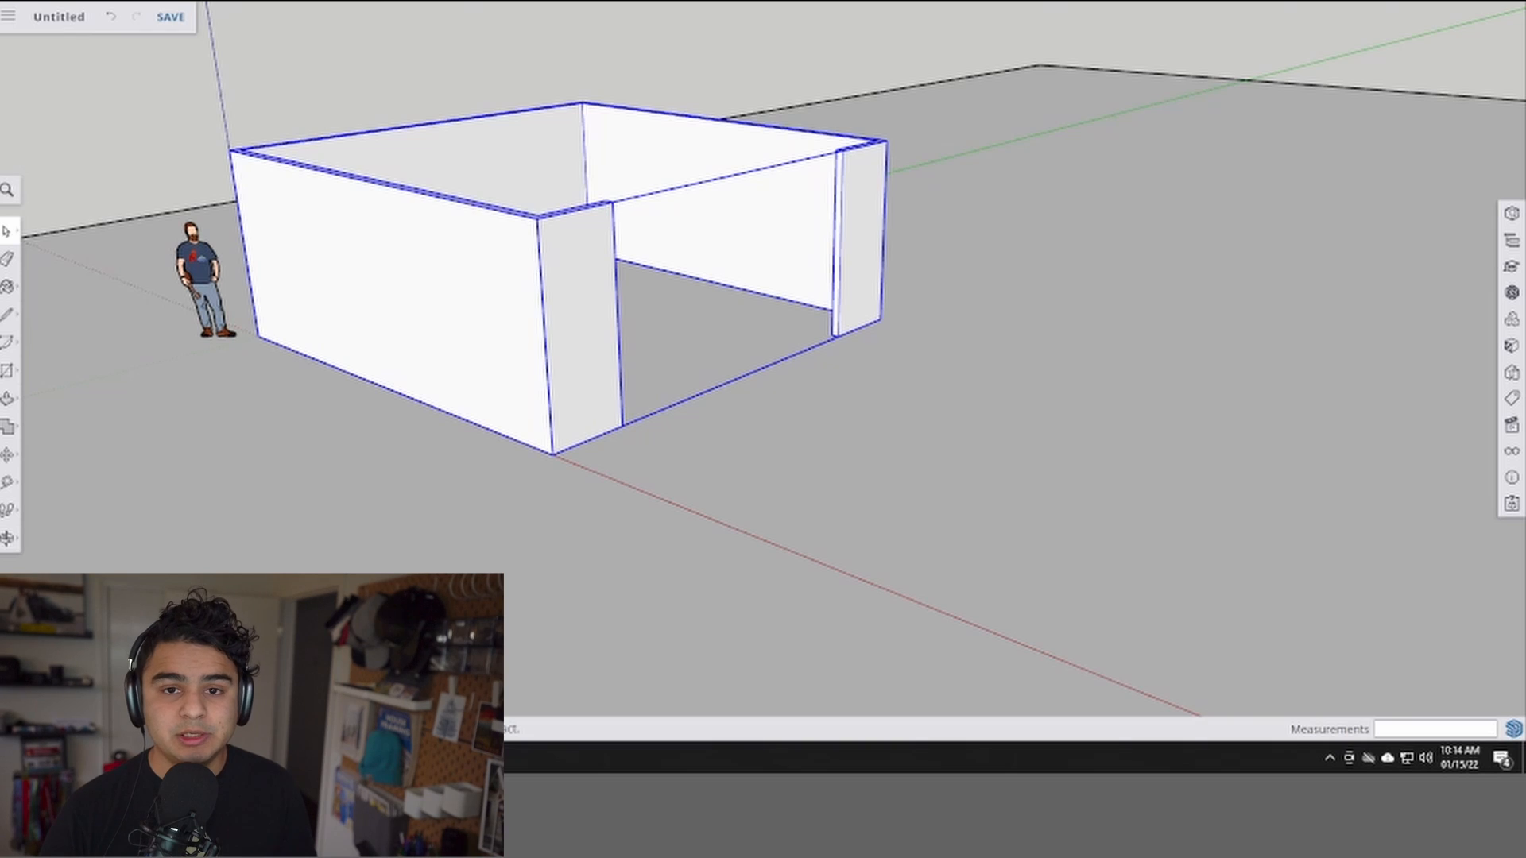
# - Switch to the web browser and search Google for "stair step riser", refining the query to "stair step rise"
pyautogui.hotkey('alt', 'Tab')
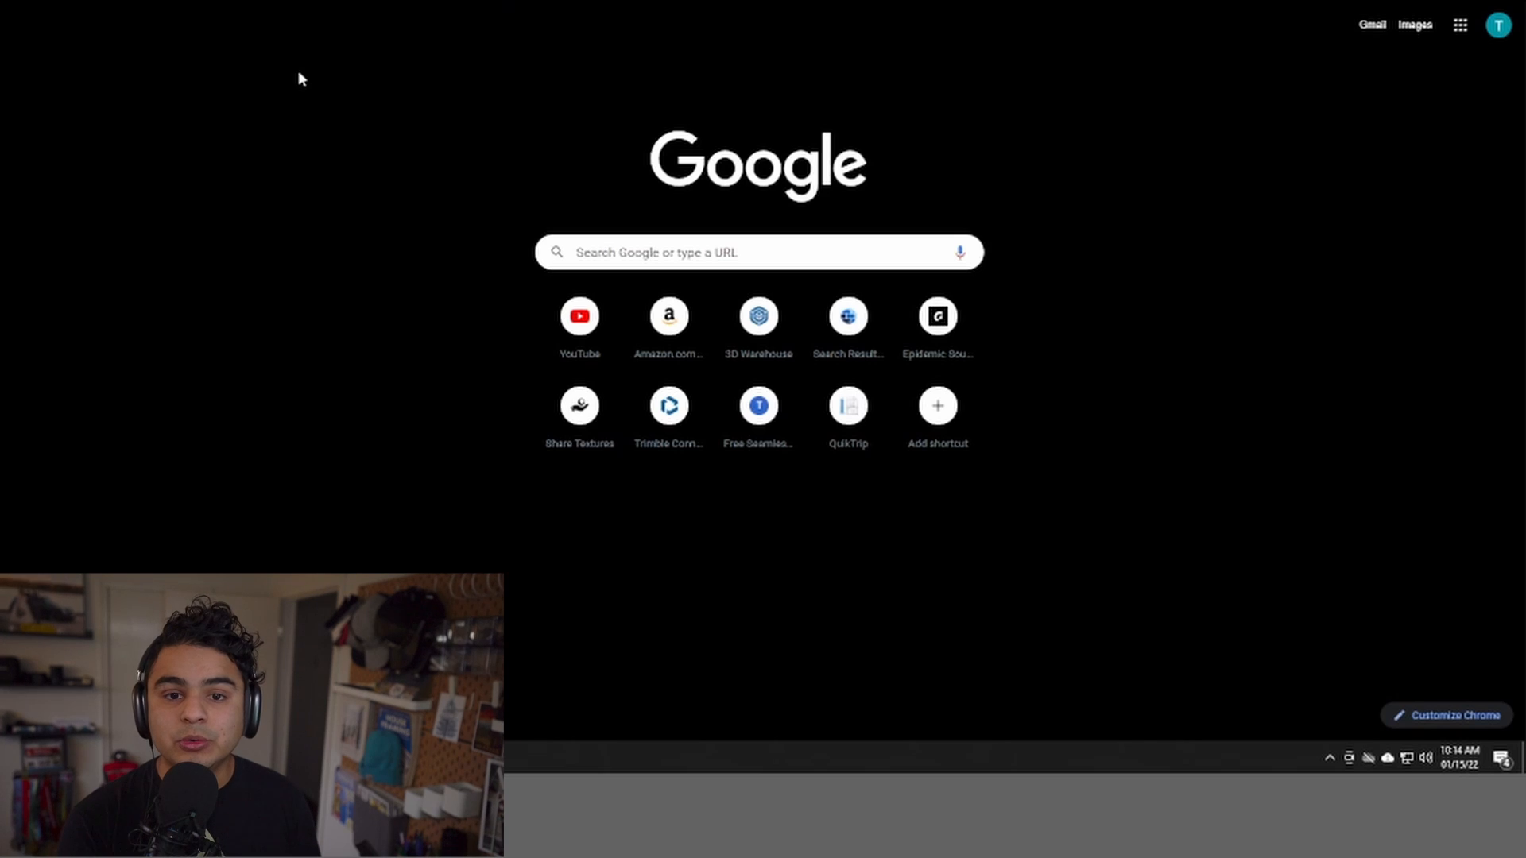
pyautogui.write('s')
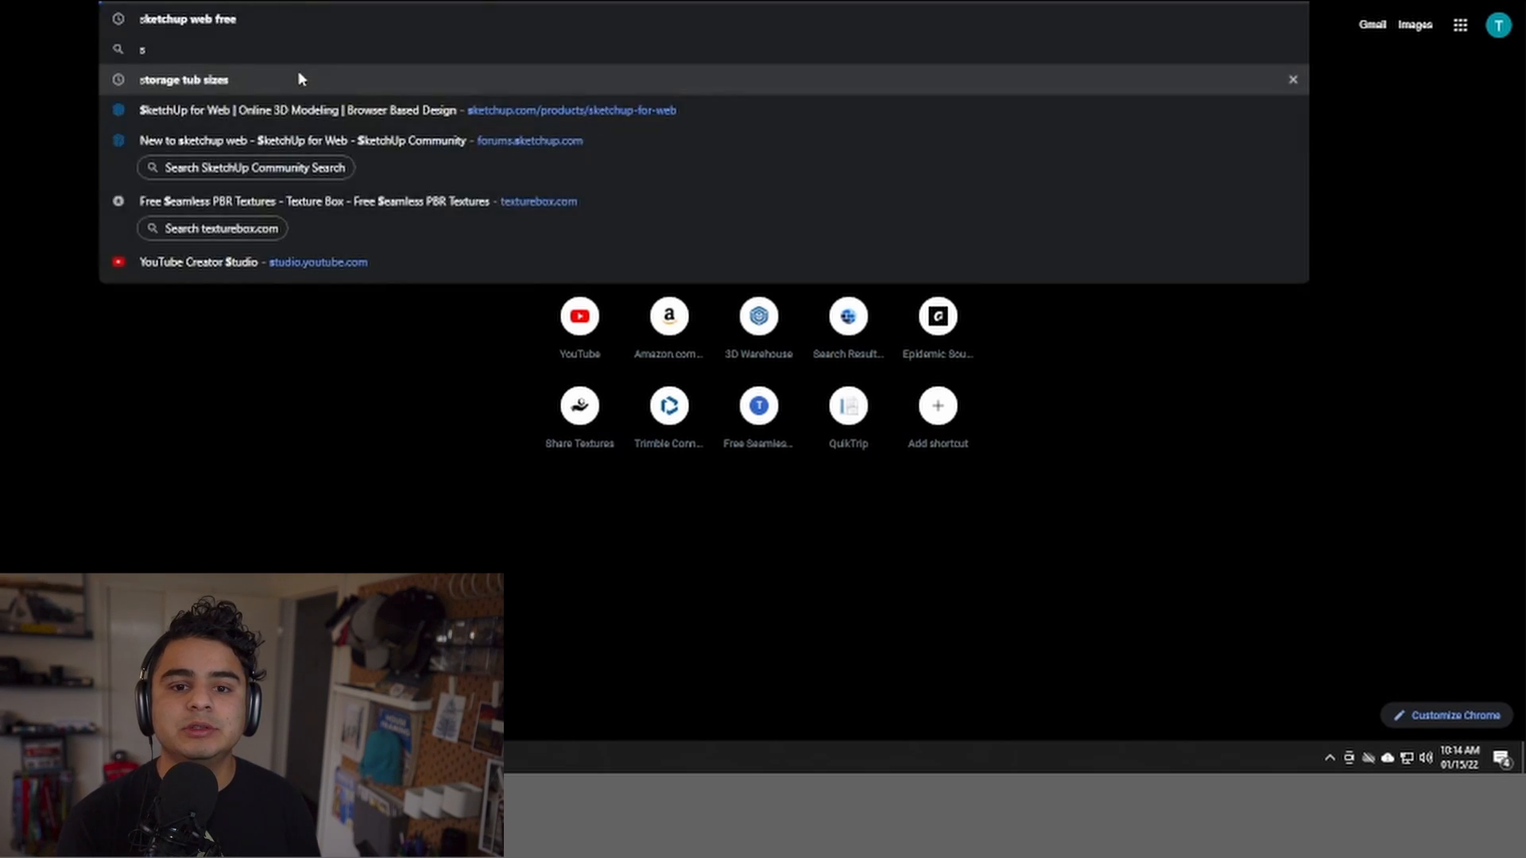
pyautogui.write('tair step')
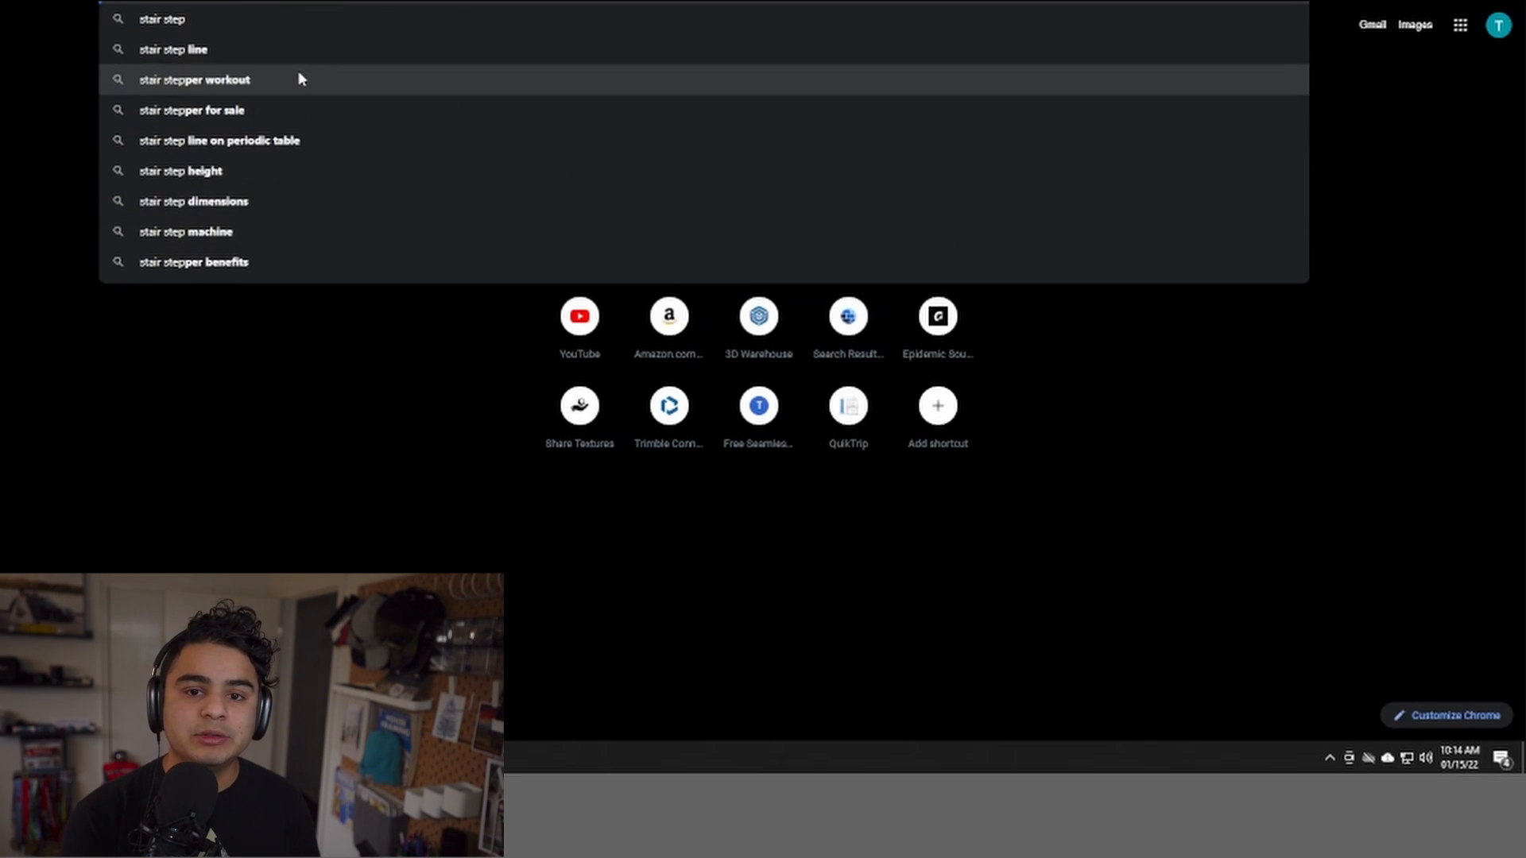
pyautogui.write(' riser')
pyautogui.press('Return')
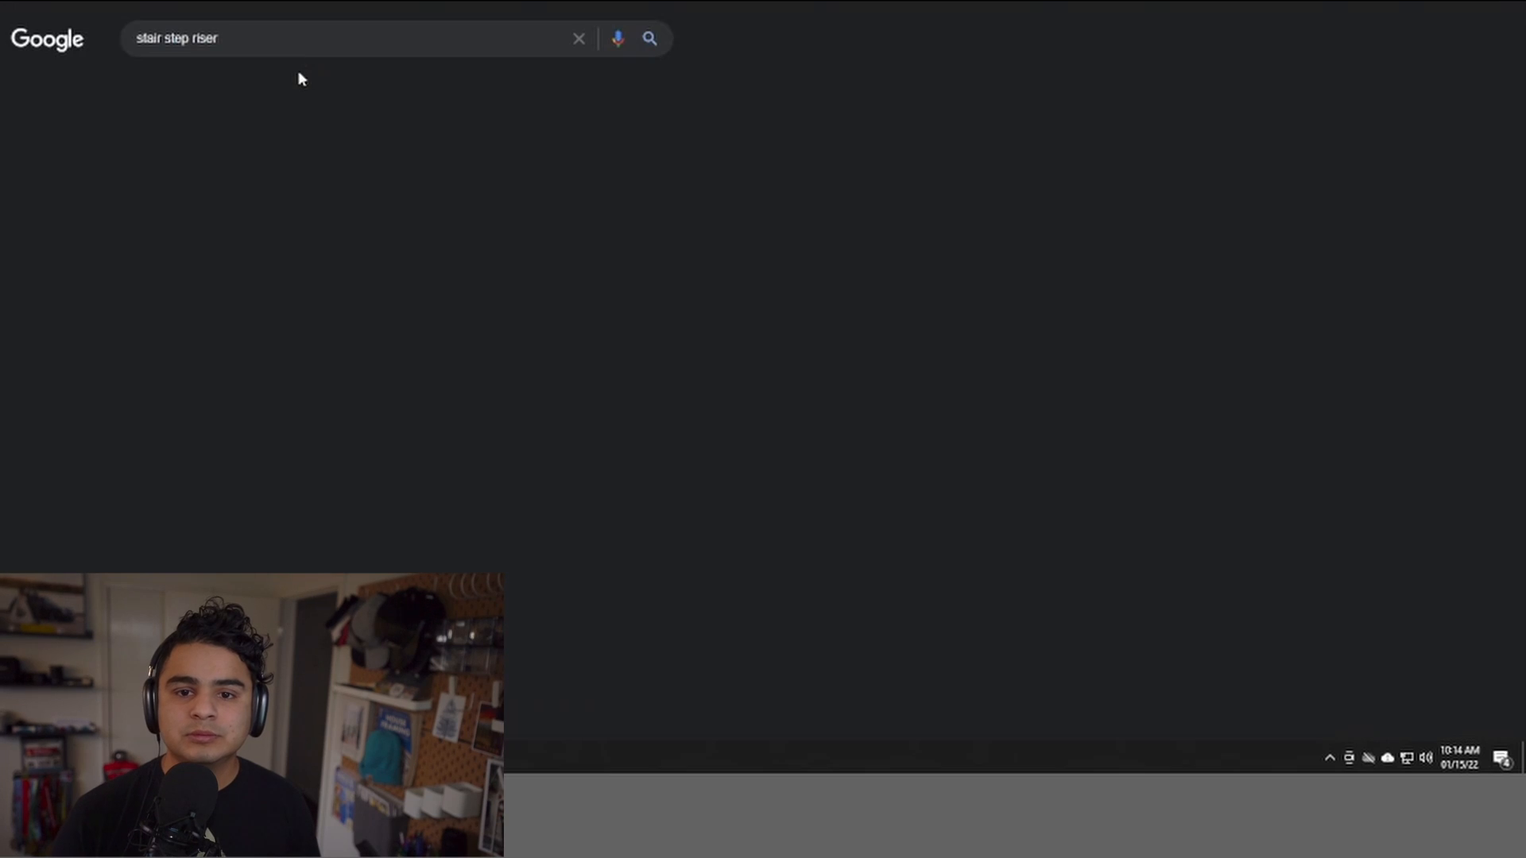
pyautogui.click(278, 51)
pyautogui.press('BackSpace')
pyautogui.press('Return')
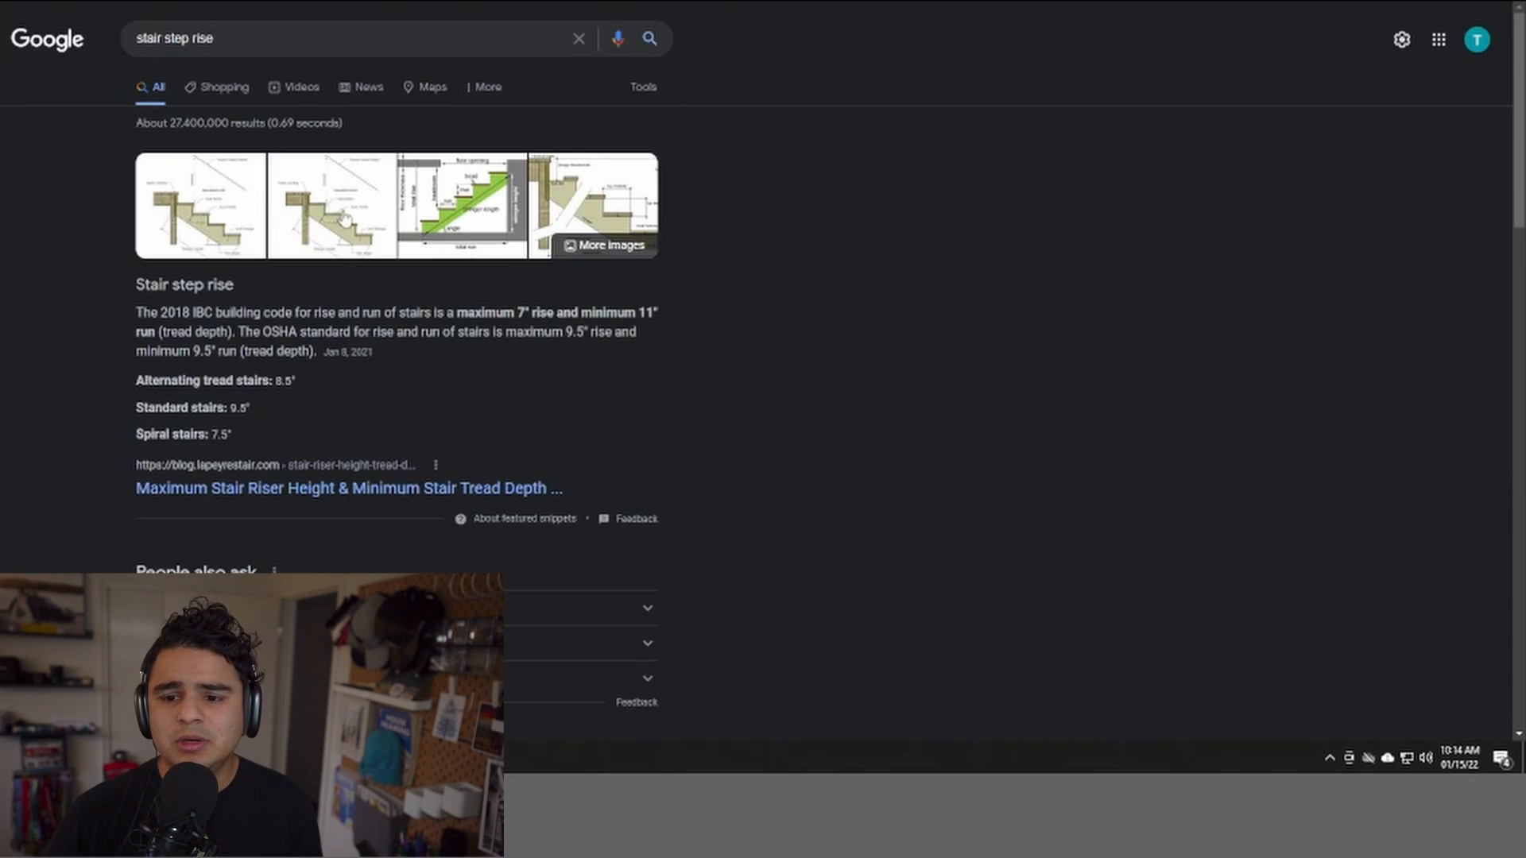
# - Open the image results for stair step rise and examine a diagram for riser and tread dimensions
pyautogui.click(592, 214)
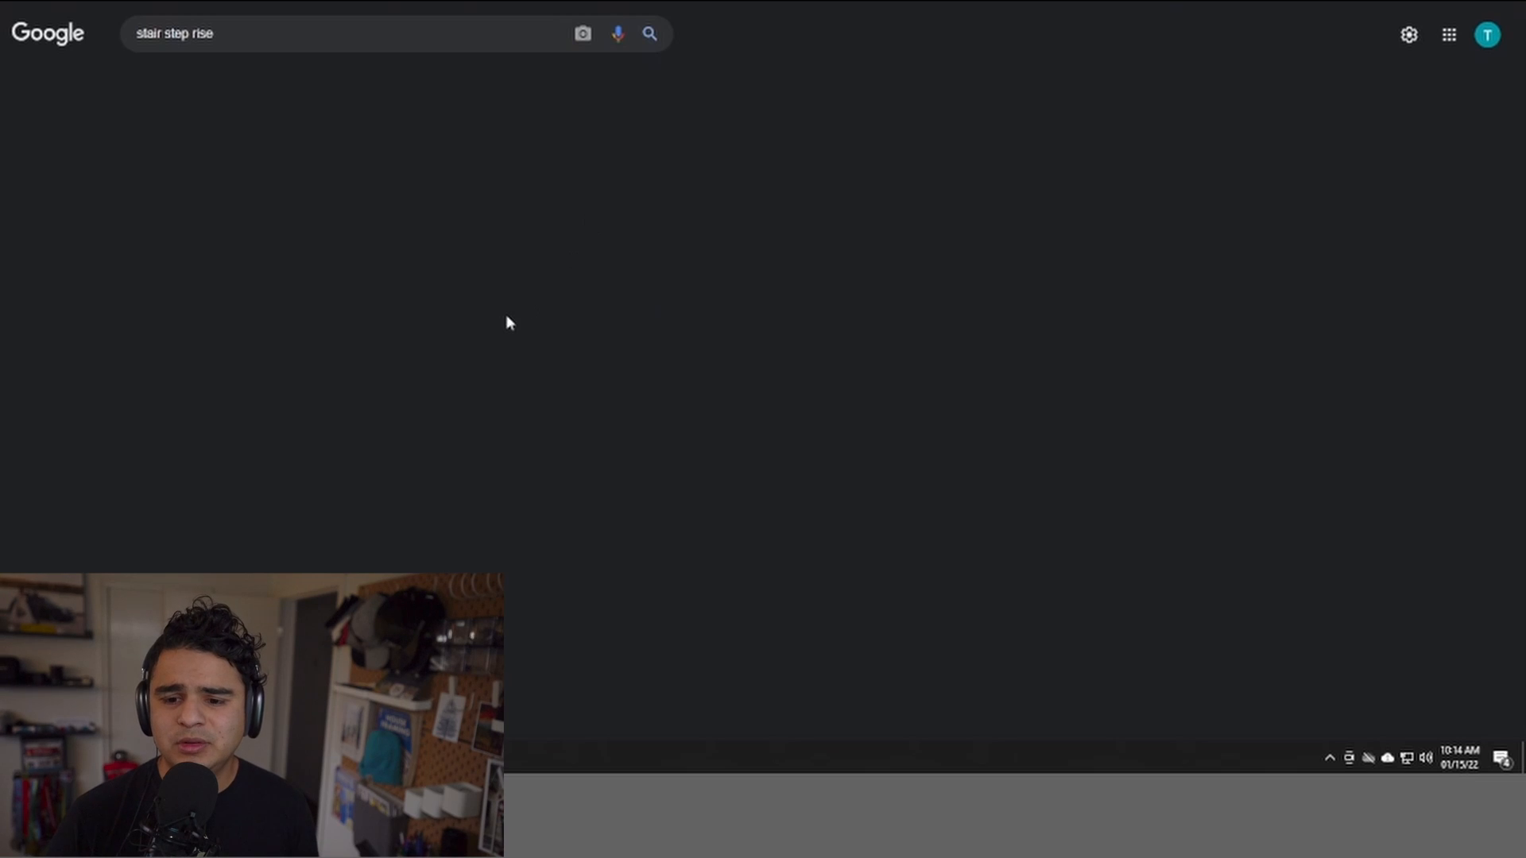
pyautogui.scroll(-4, 510, 322)
pyautogui.click(322, 406)
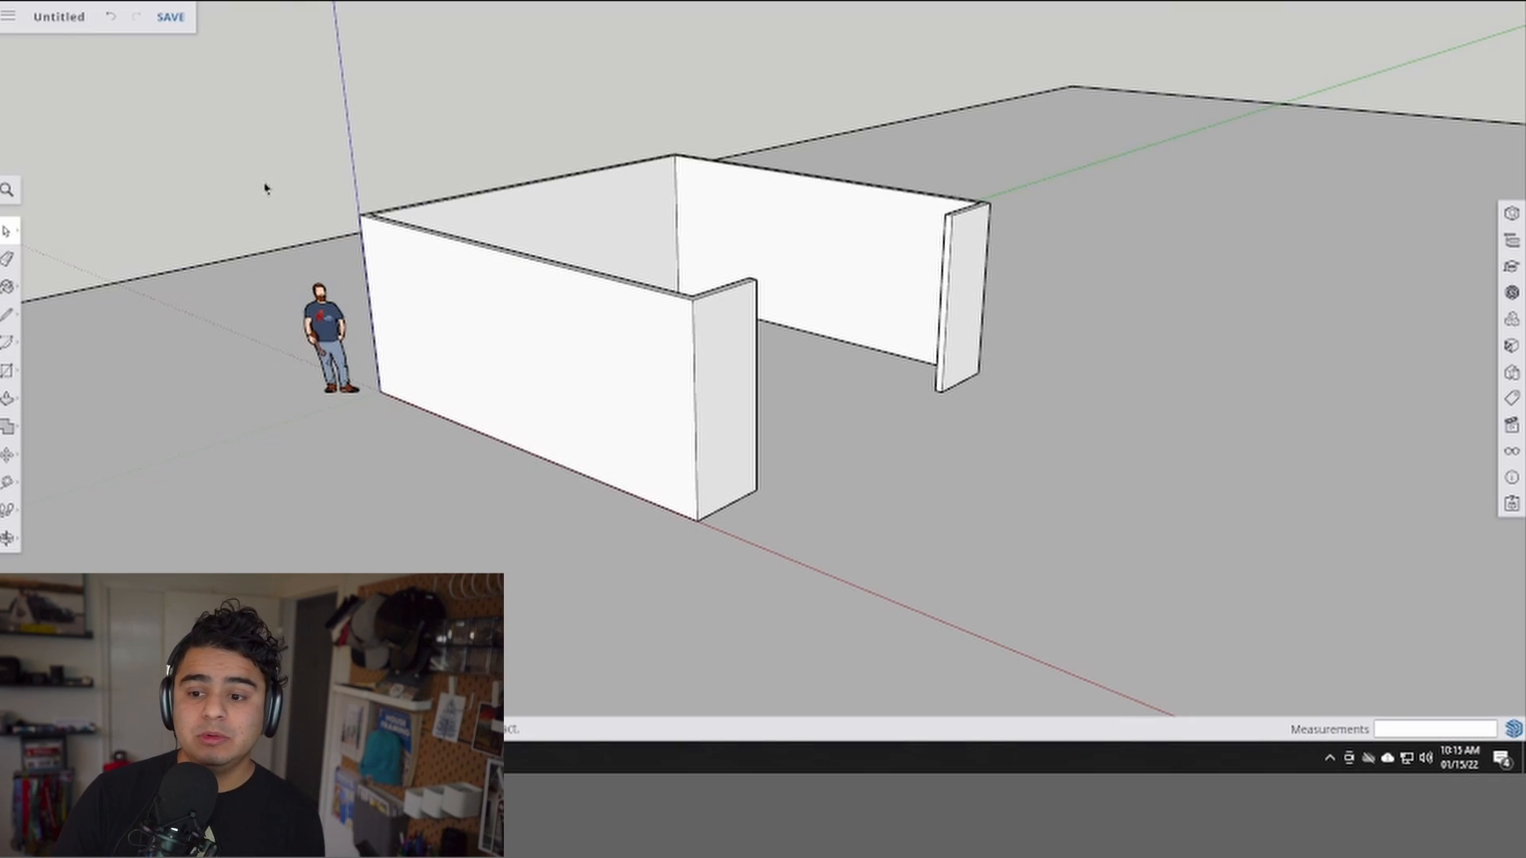
# - Switch back to SketchUp and save the model in the Personal Home project as "IG Home 1"
pyautogui.click(180, 19)
pyautogui.click(174, 238)
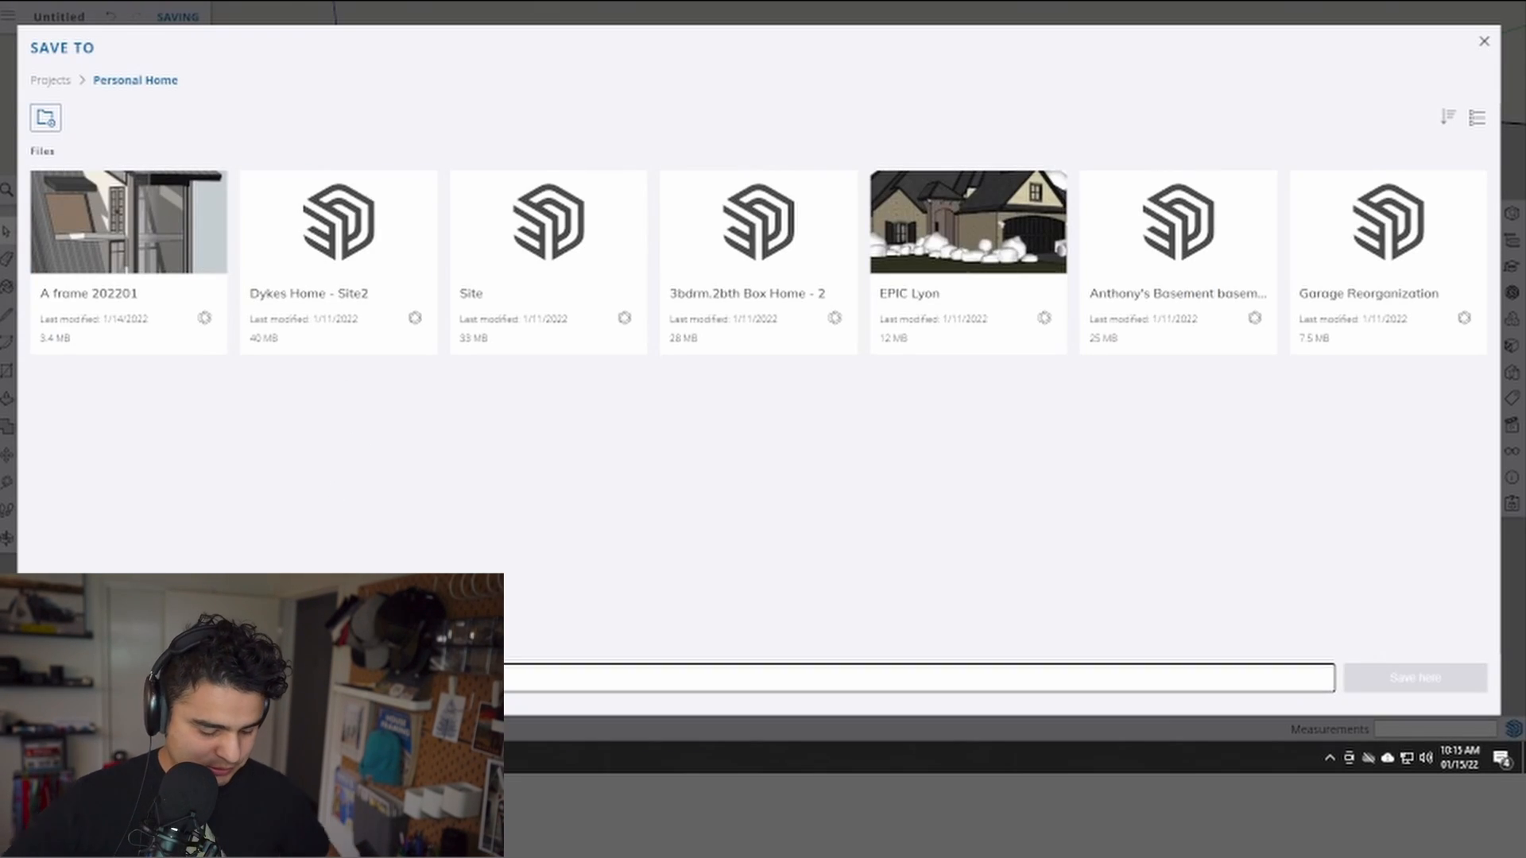
pyautogui.write('T')
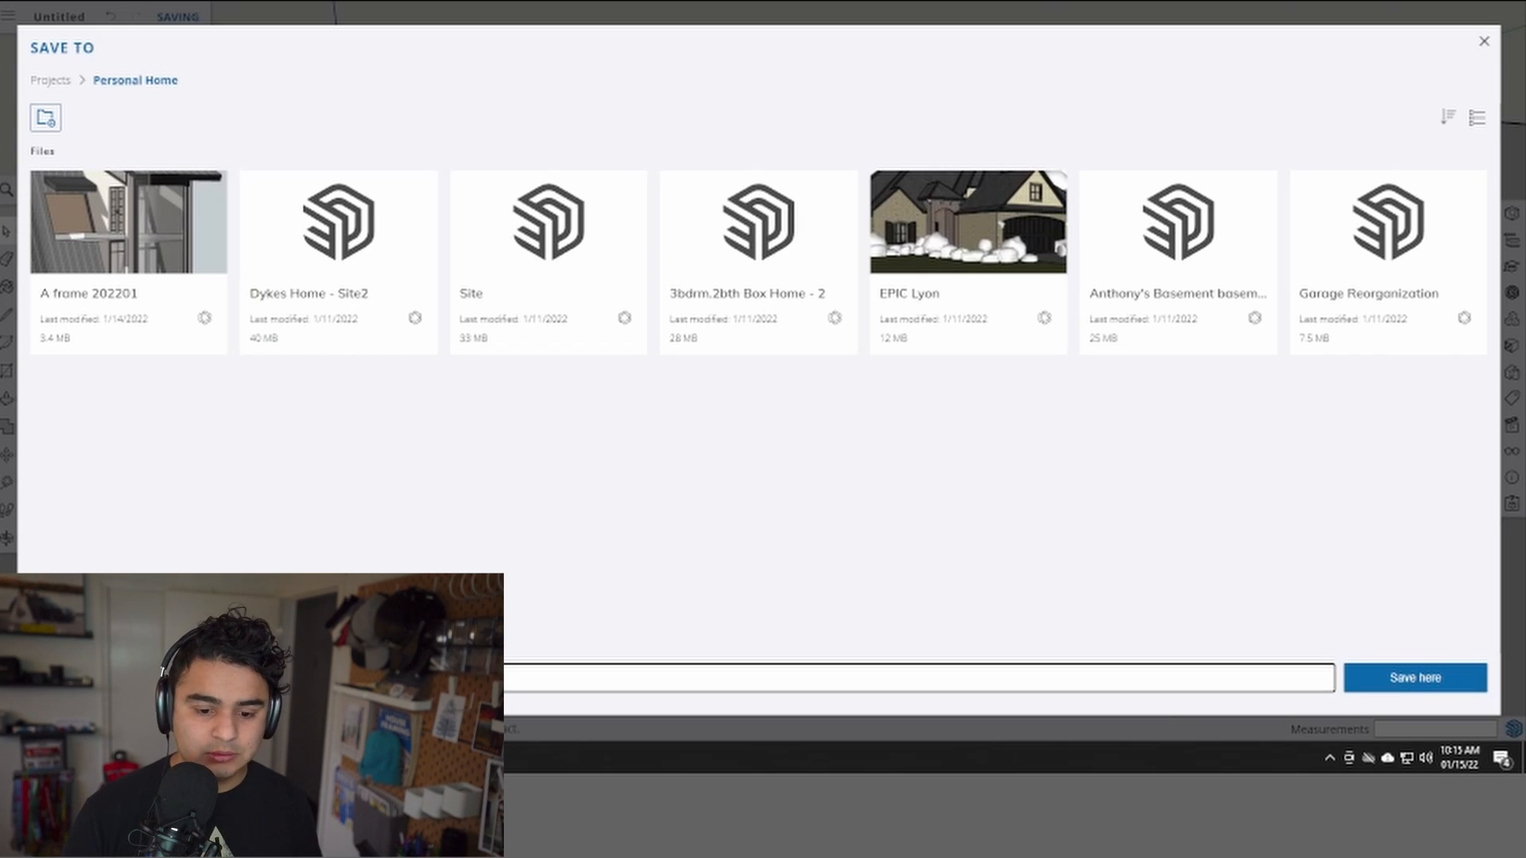
pyautogui.press('Return')
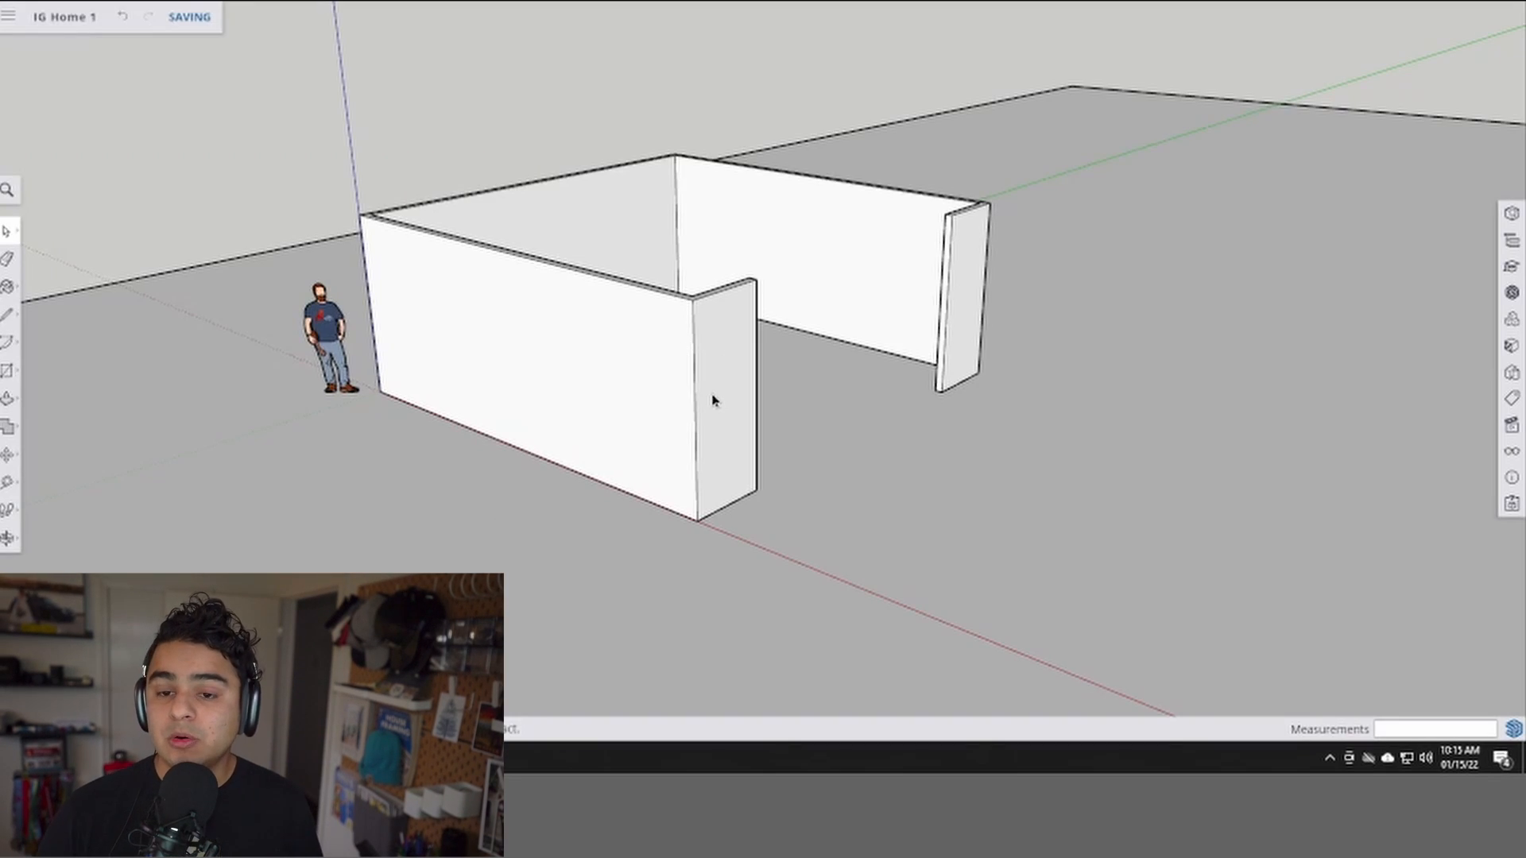
# - Draw a stair step profile from the wall's bottom outer corner, with a 7" vertical riser and an 11" horizontal tread
pyautogui.keyDown('shift'); pyautogui.moveTo(713, 401); pyautogui.dragTo(625, 383, button='middle'); pyautogui.keyUp('shift')
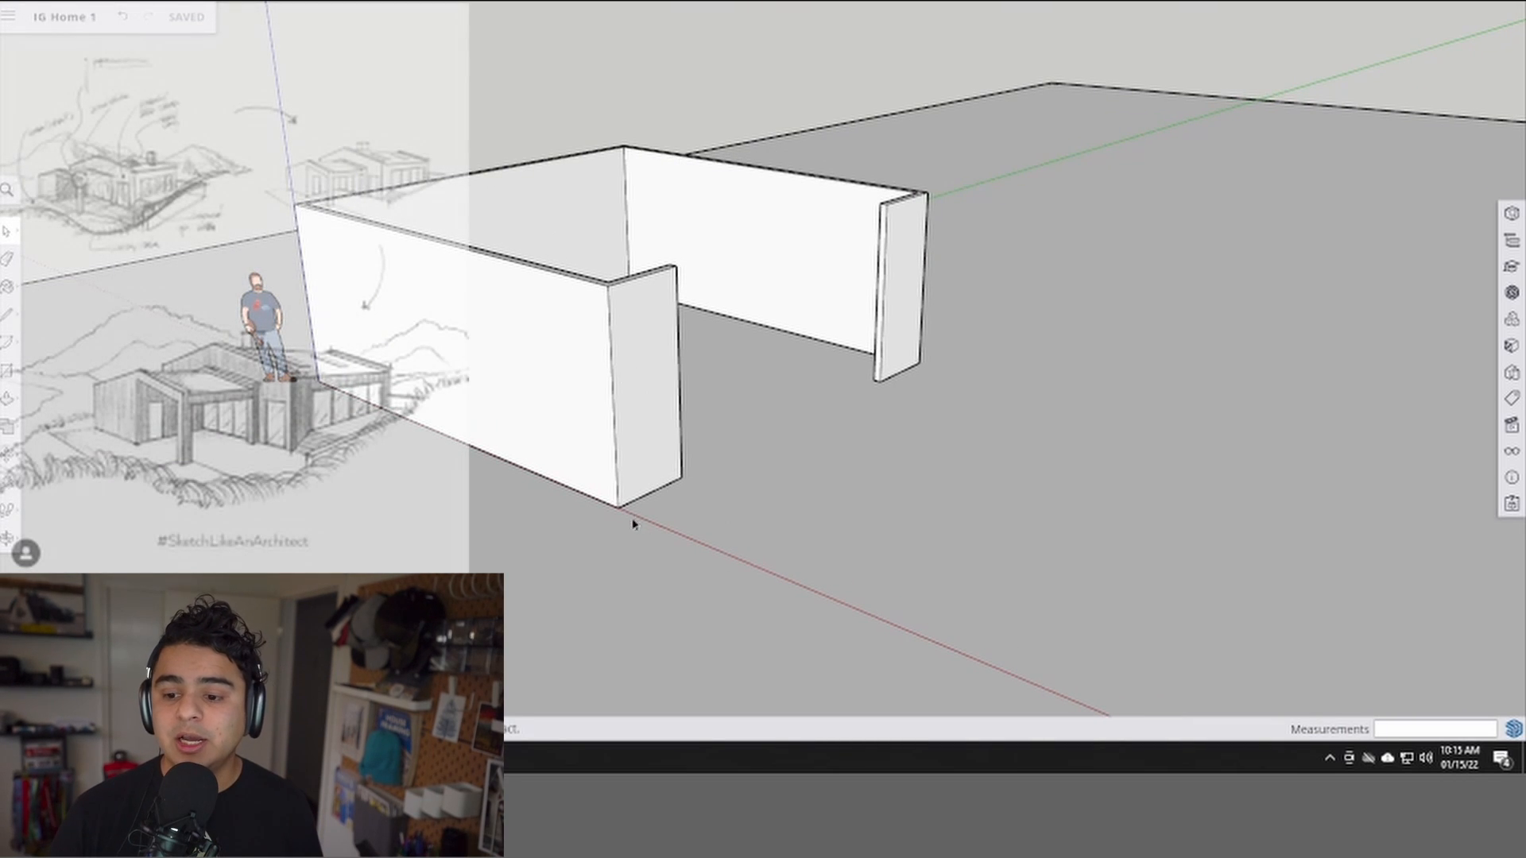
pyautogui.keyDown('shift'); pyautogui.moveTo(659, 518); pyautogui.dragTo(619, 515, button='middle'); pyautogui.keyUp('shift')
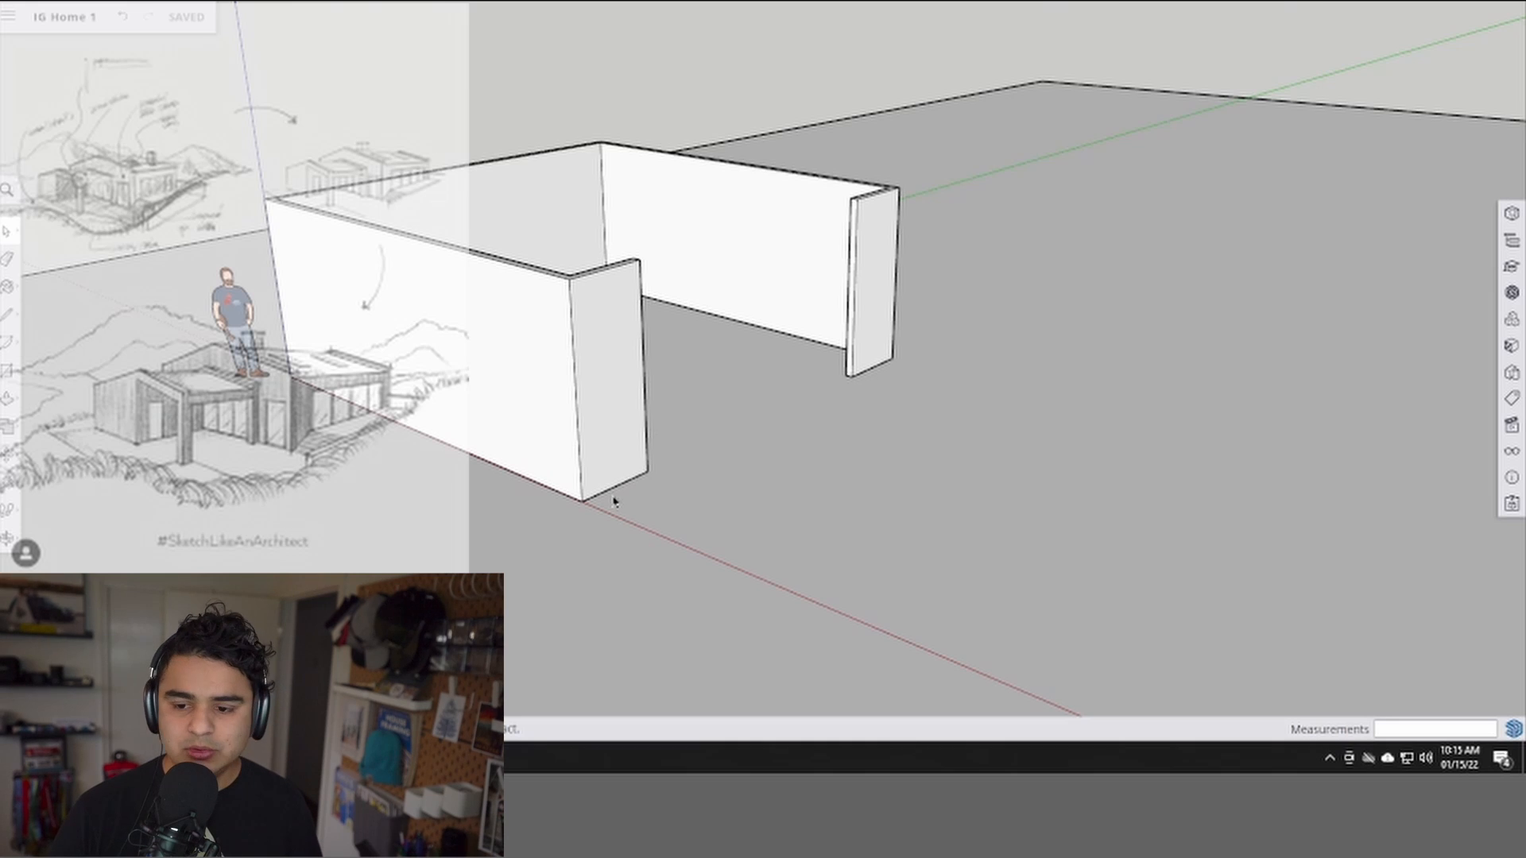
pyautogui.press('l')
pyautogui.scroll(4, 584, 504)
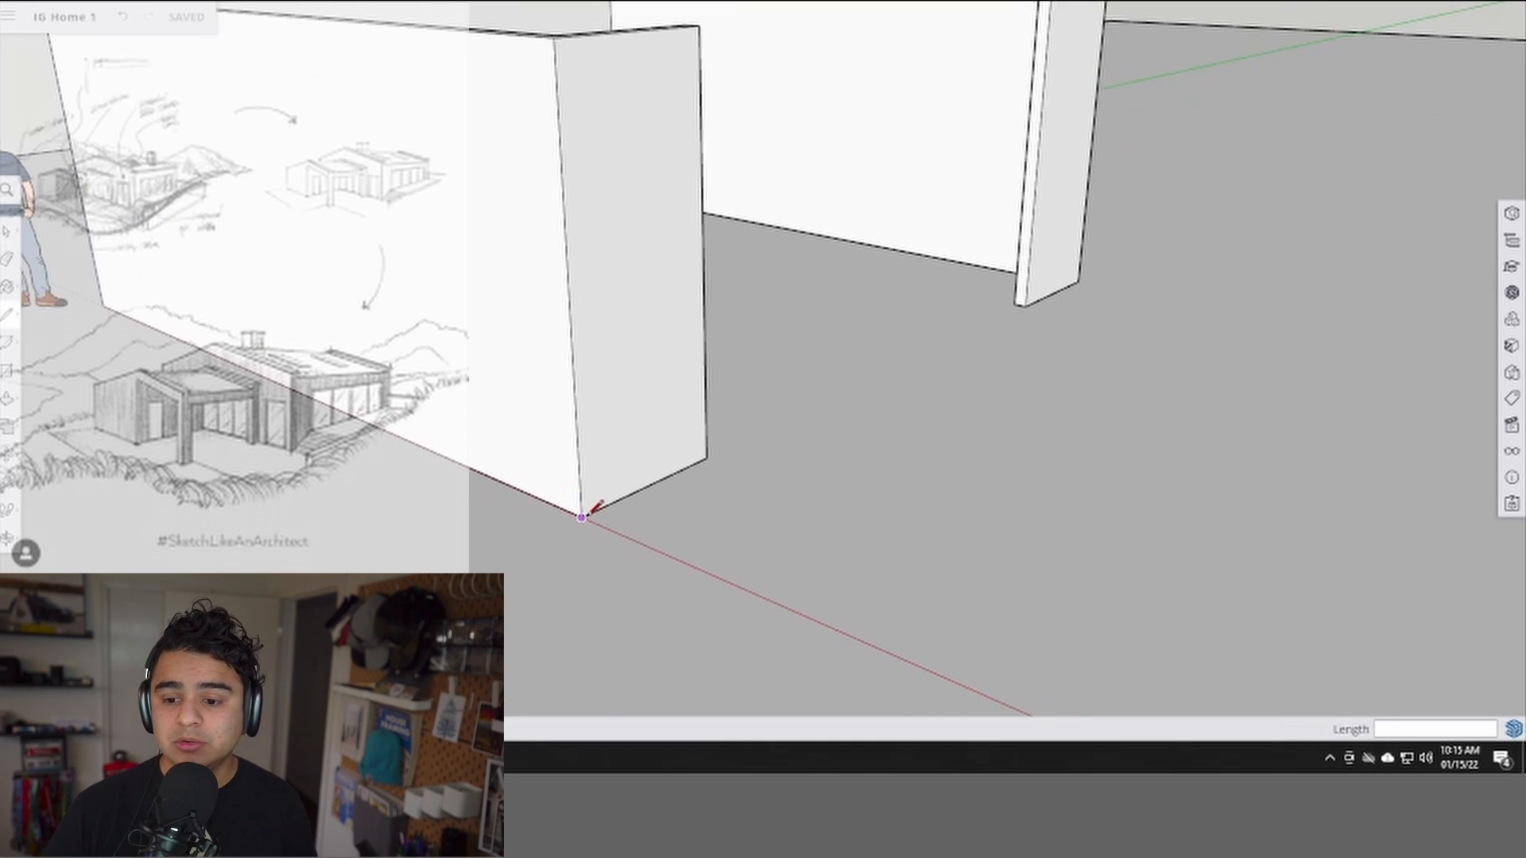
pyautogui.click(582, 517)
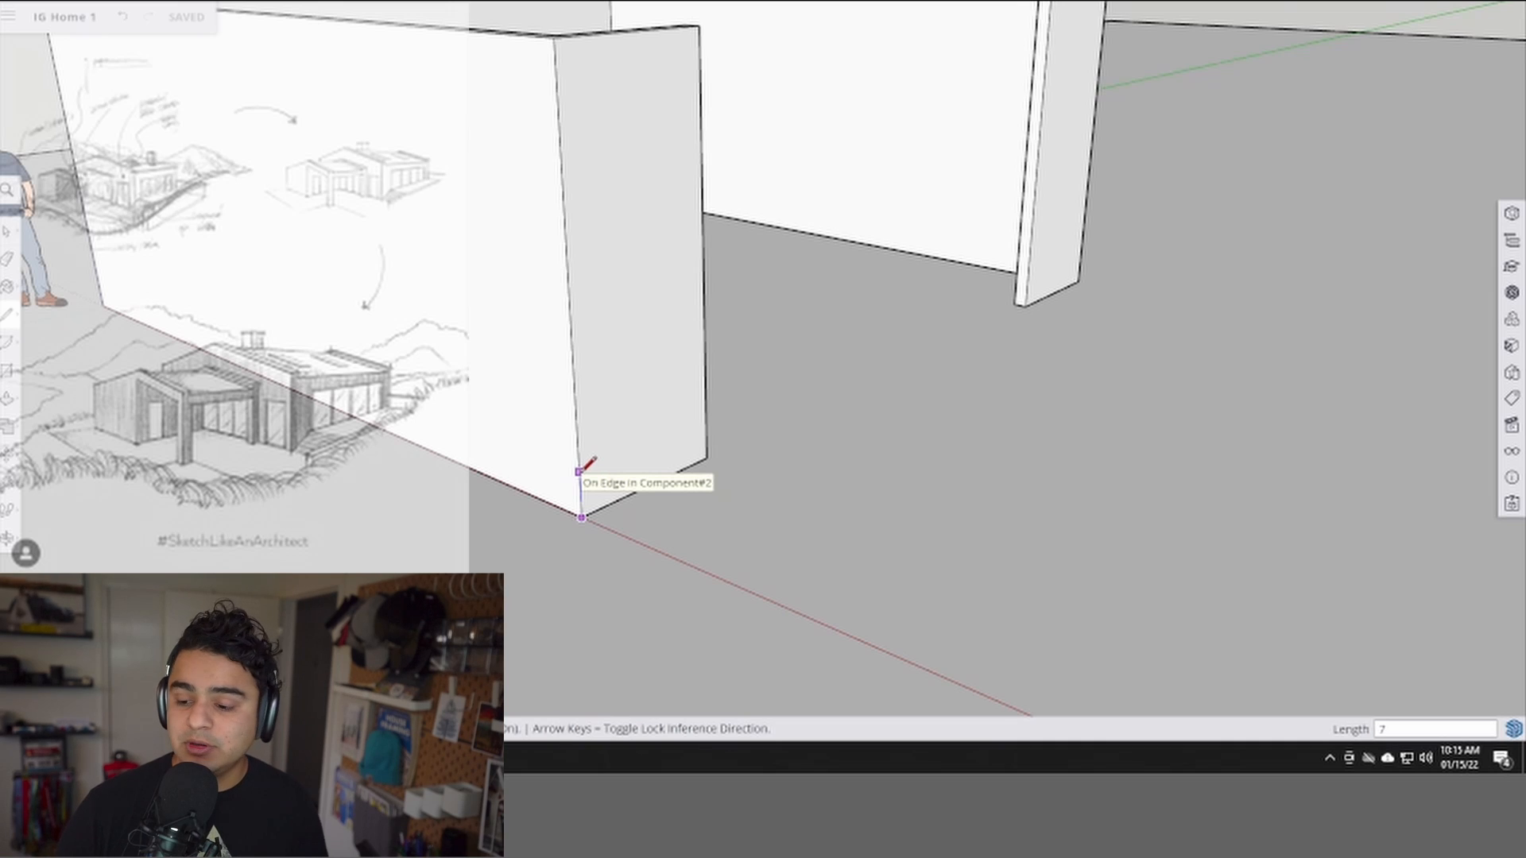
pyautogui.write('7"')
pyautogui.press('Return')
pyautogui.scroll(1, 604, 477)
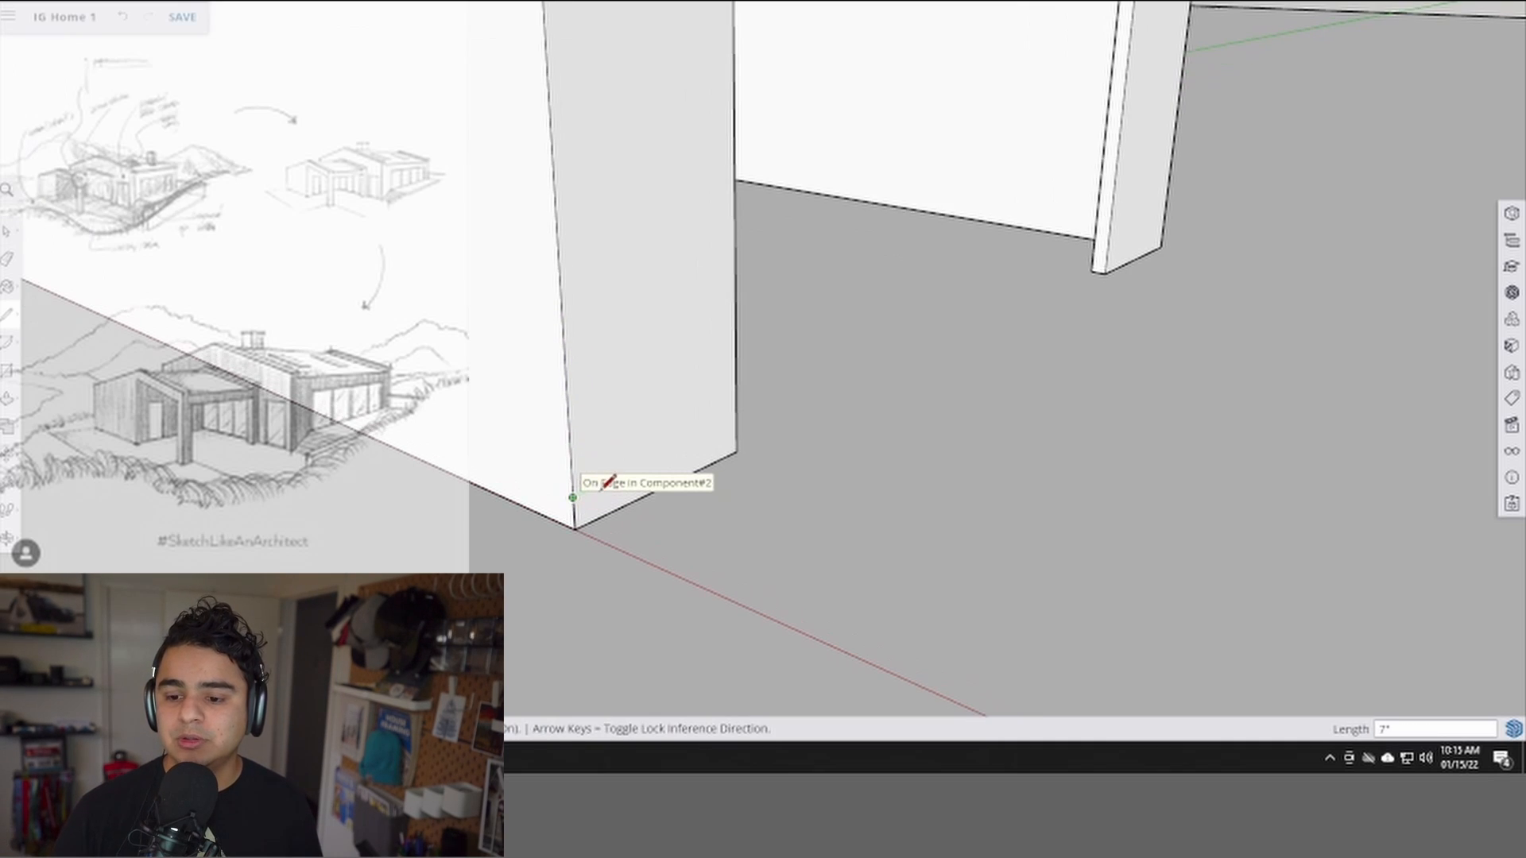
pyautogui.write('11"')
pyautogui.press('Return')
pyautogui.press('space')
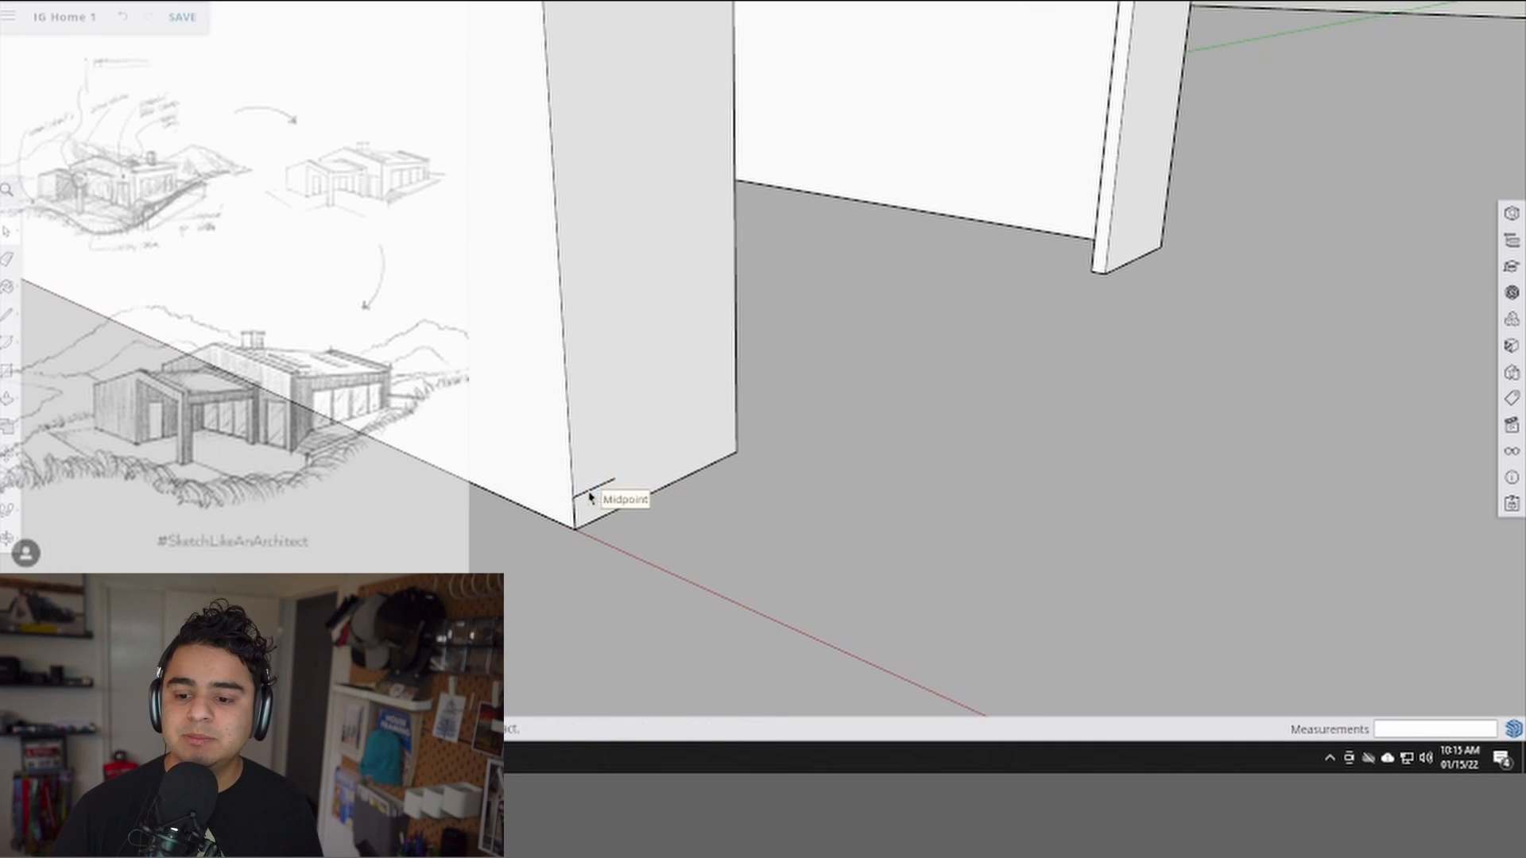
# - Try stacking three copies of the step profile end to end up the wall face, and undo them
pyautogui.moveTo(586, 492); pyautogui.dragTo(556, 483, button='middle')
pyautogui.moveTo(513, 427); pyautogui.dragTo(625, 566)
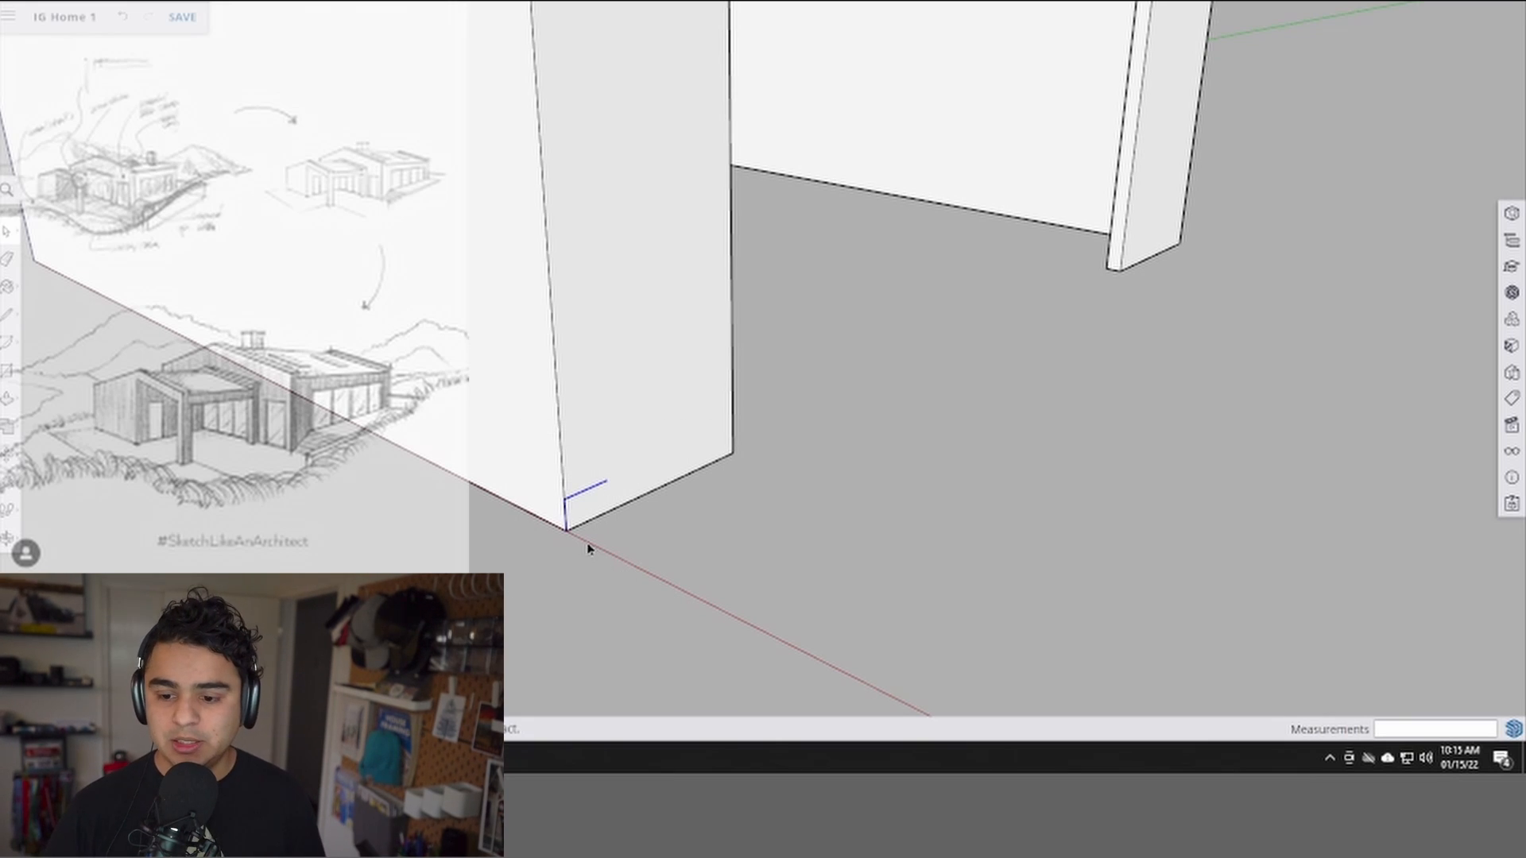
pyautogui.press('m')
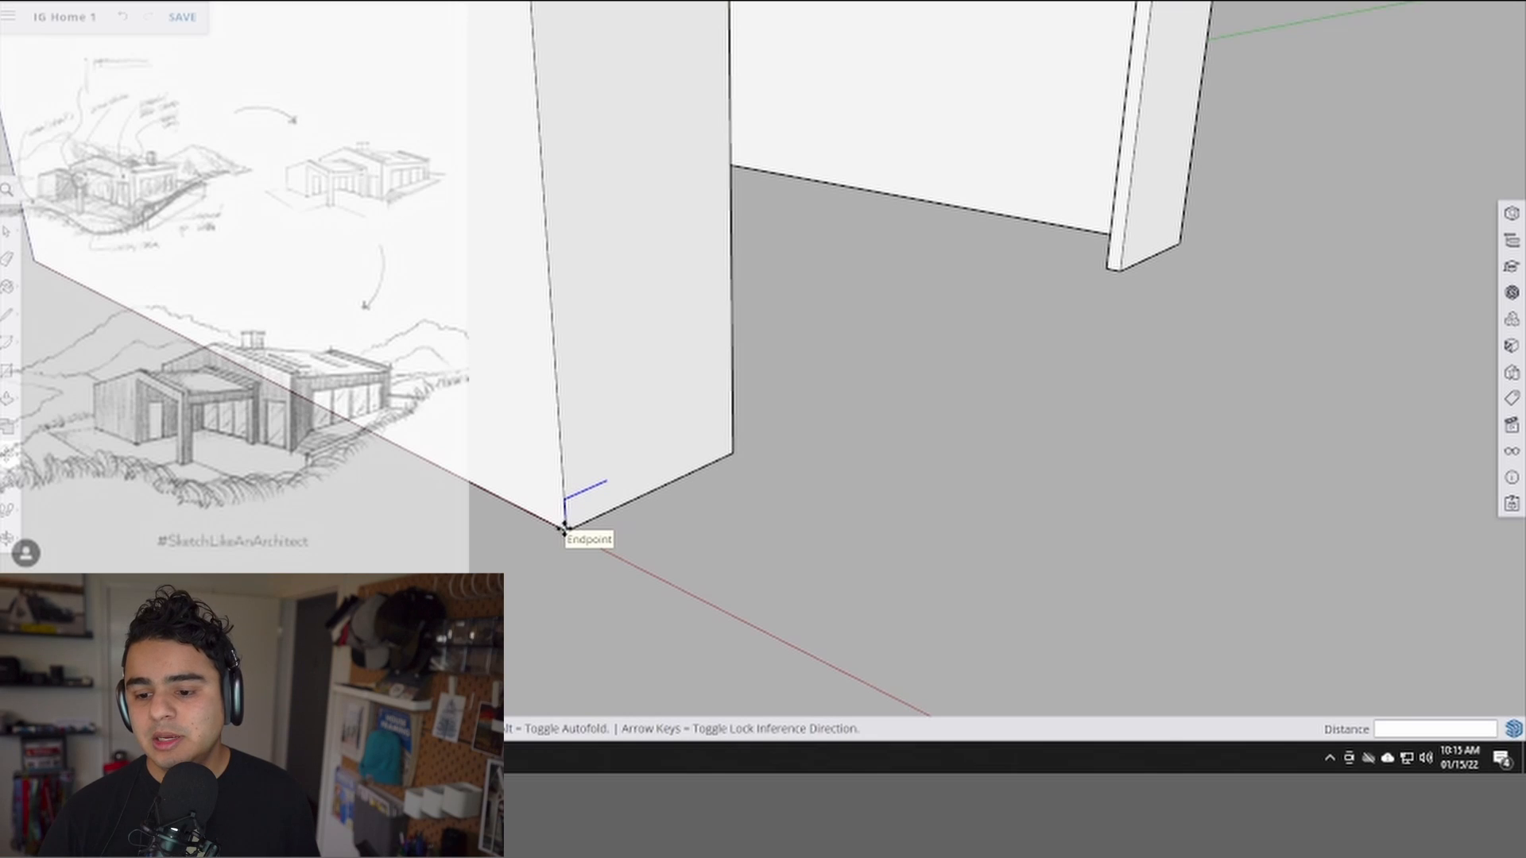
pyautogui.click(563, 528)
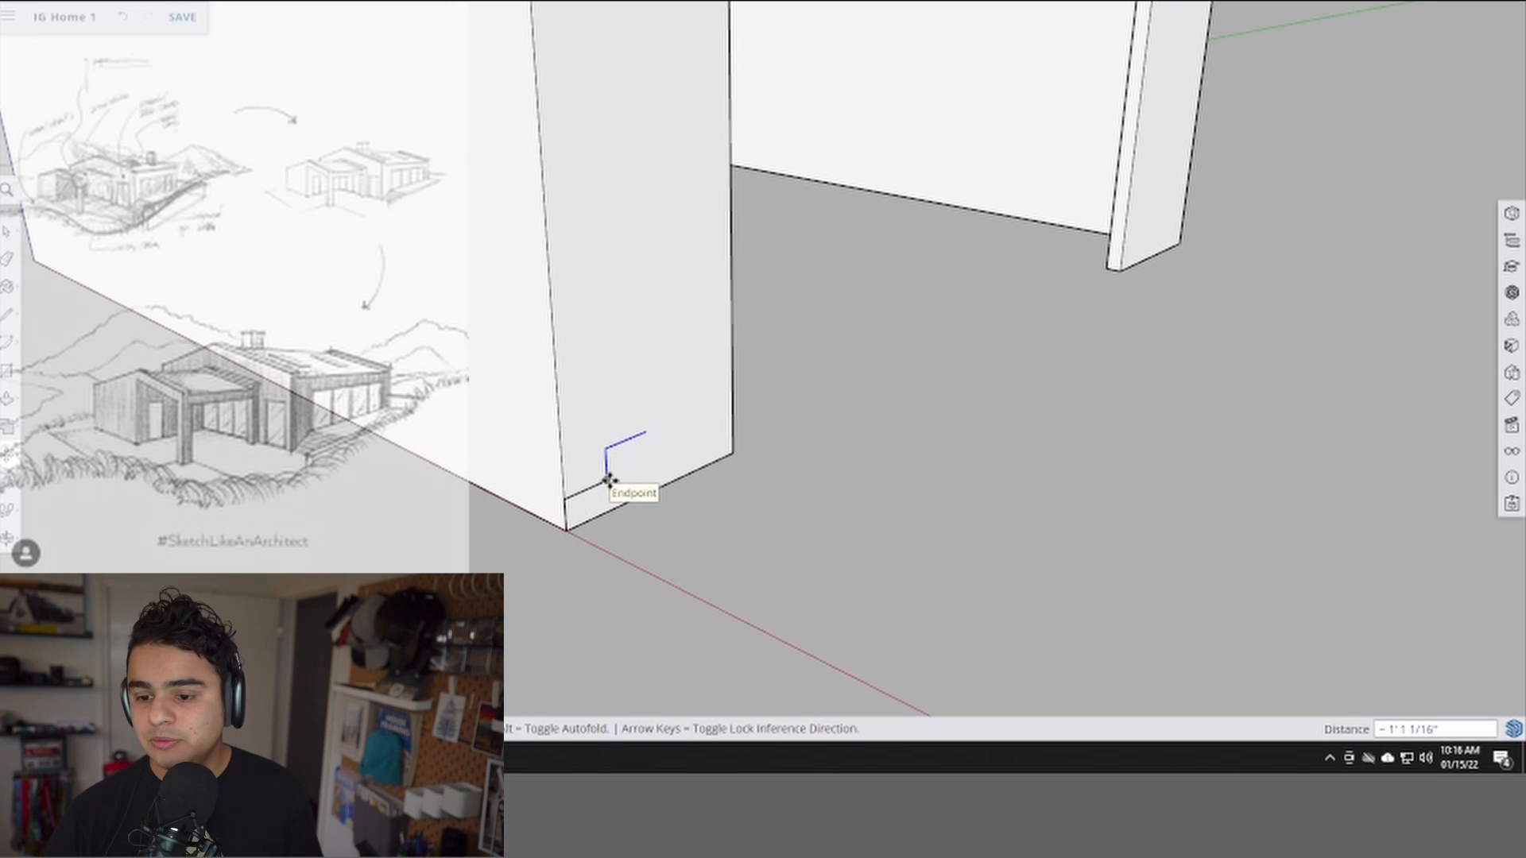
pyautogui.click(644, 441)
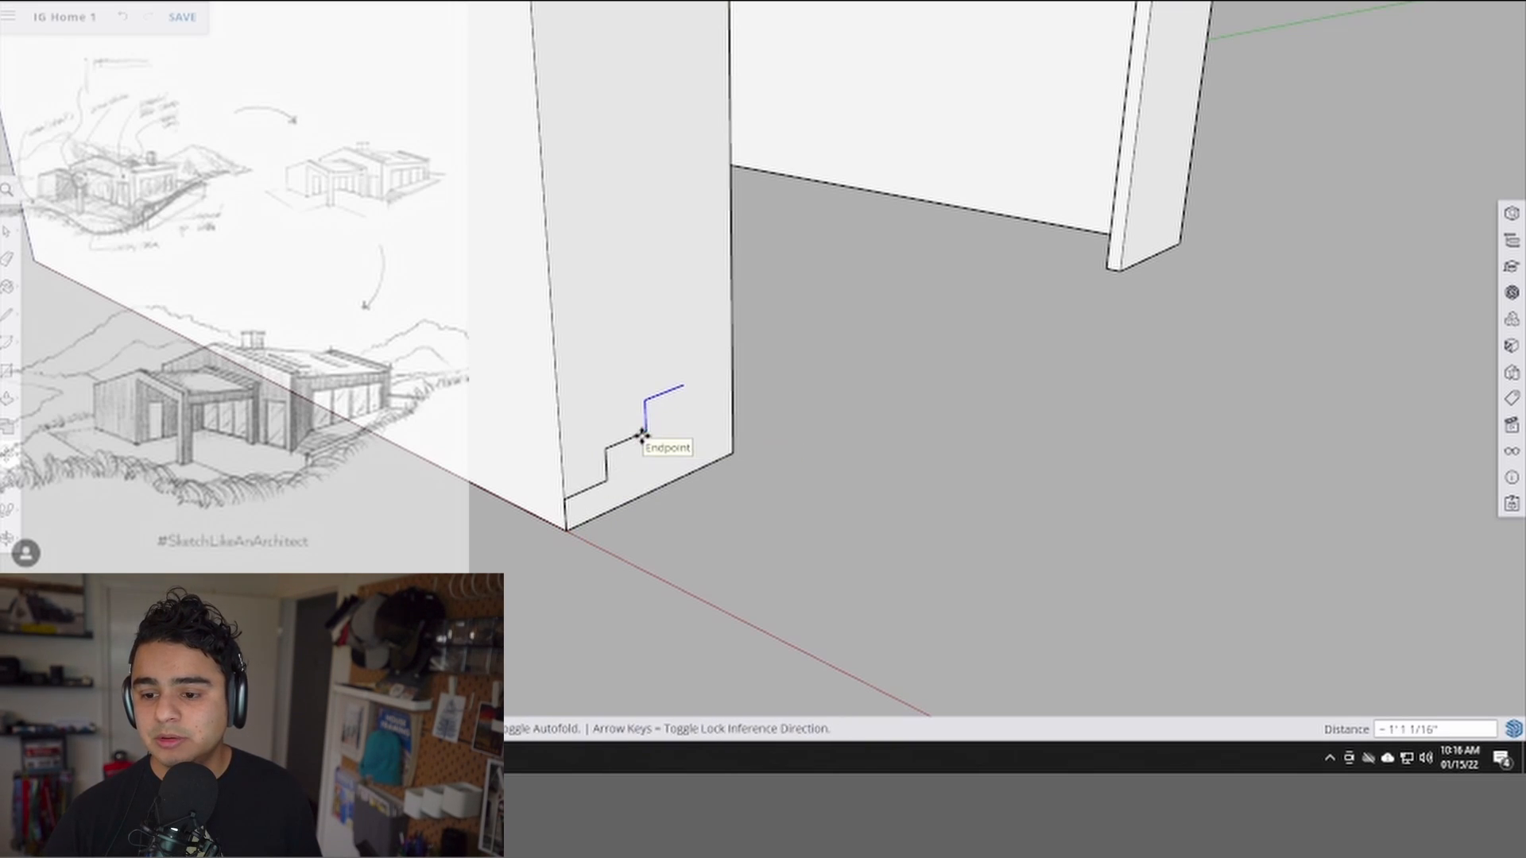
pyautogui.press('ctrl')
pyautogui.click(646, 432)
pyautogui.click(682, 388)
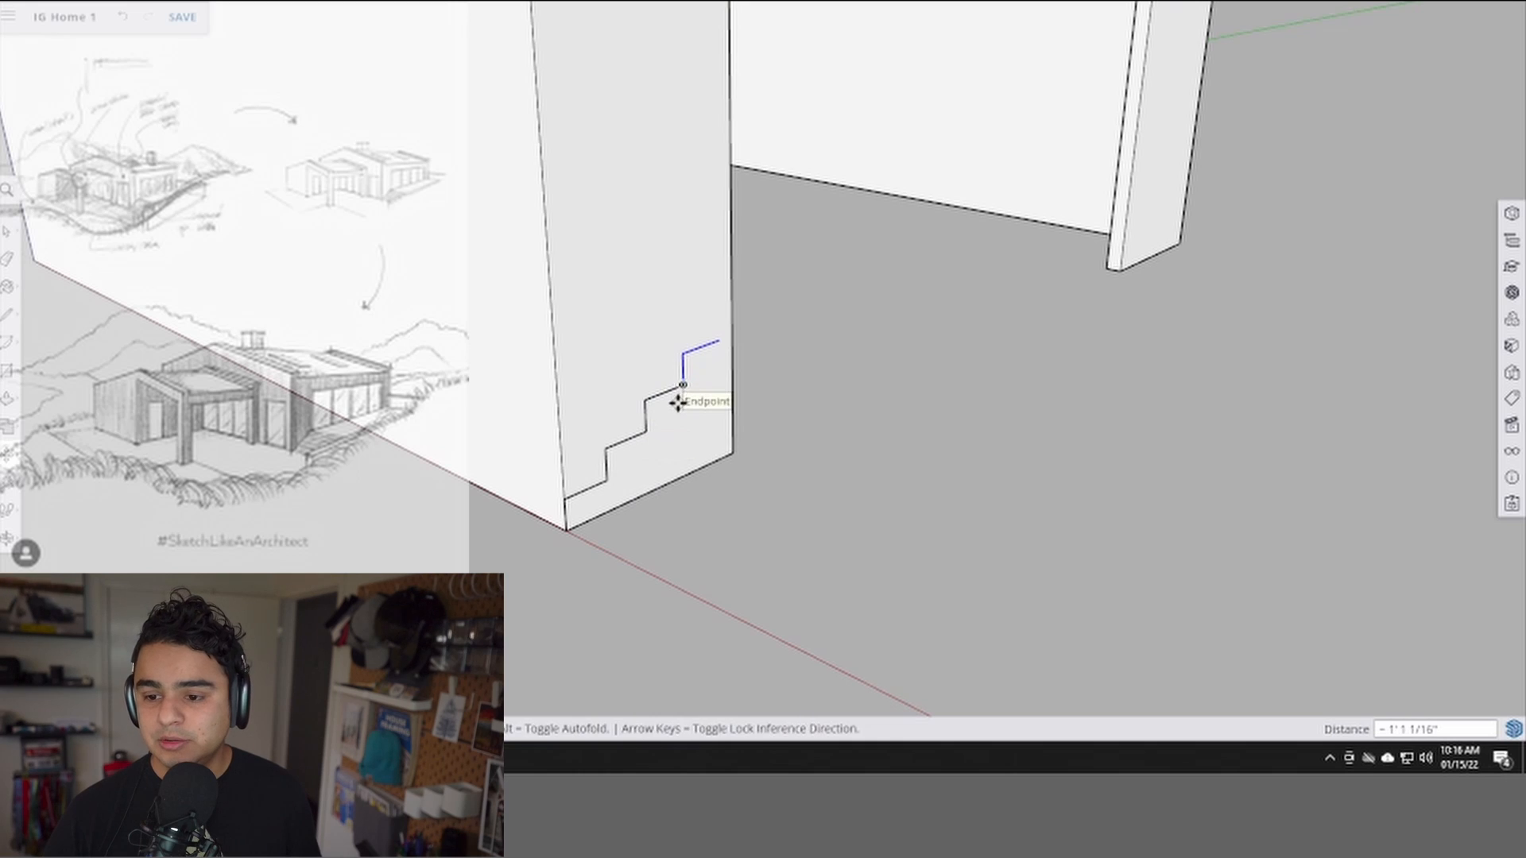
pyautogui.moveTo(678, 402); pyautogui.dragTo(648, 376, button='middle')
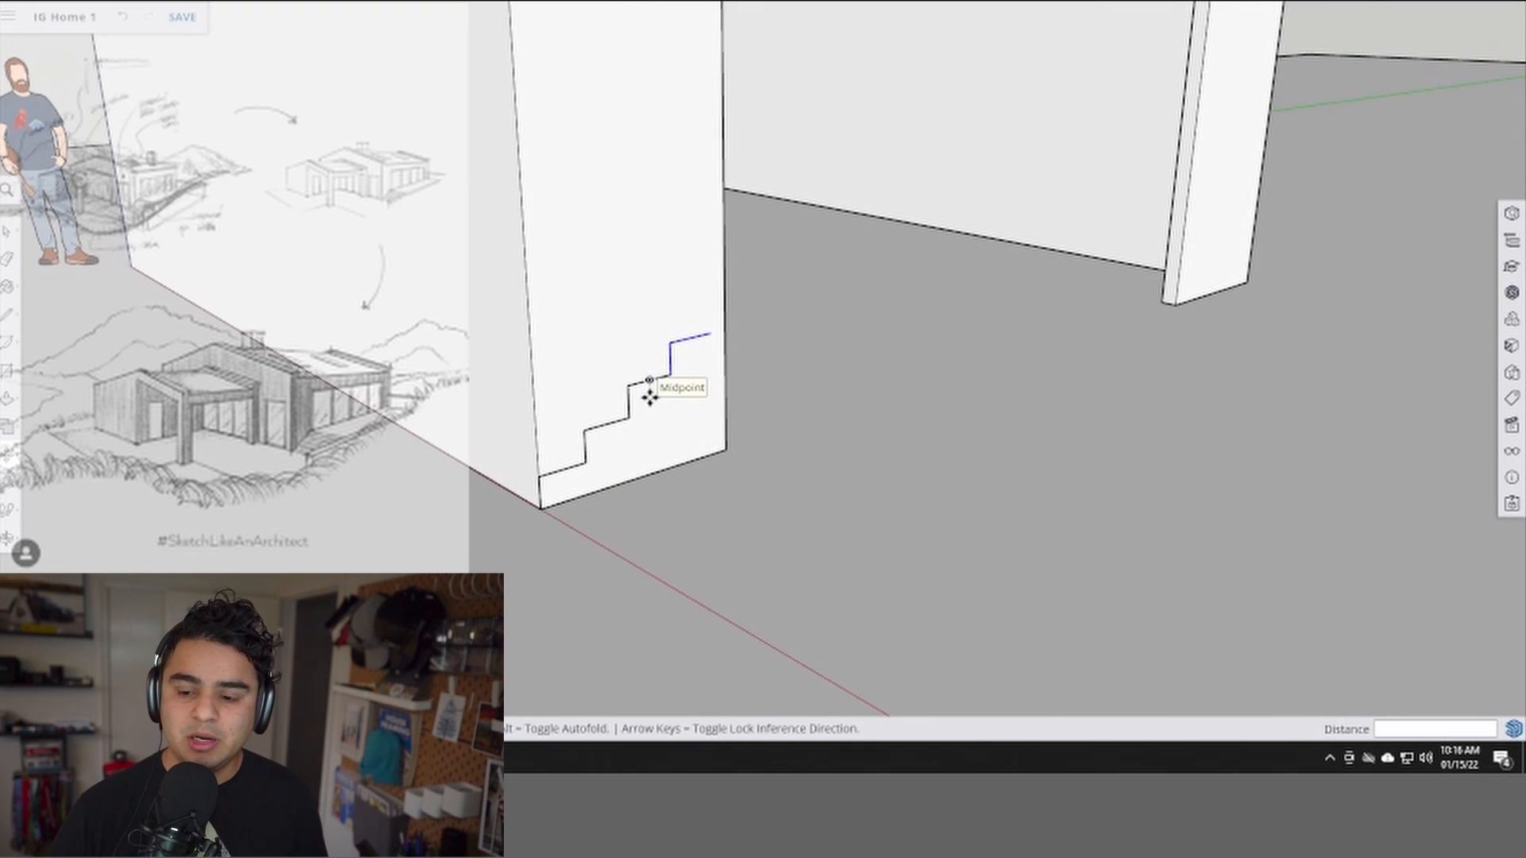
pyautogui.hotkey('ctrl', 'z')
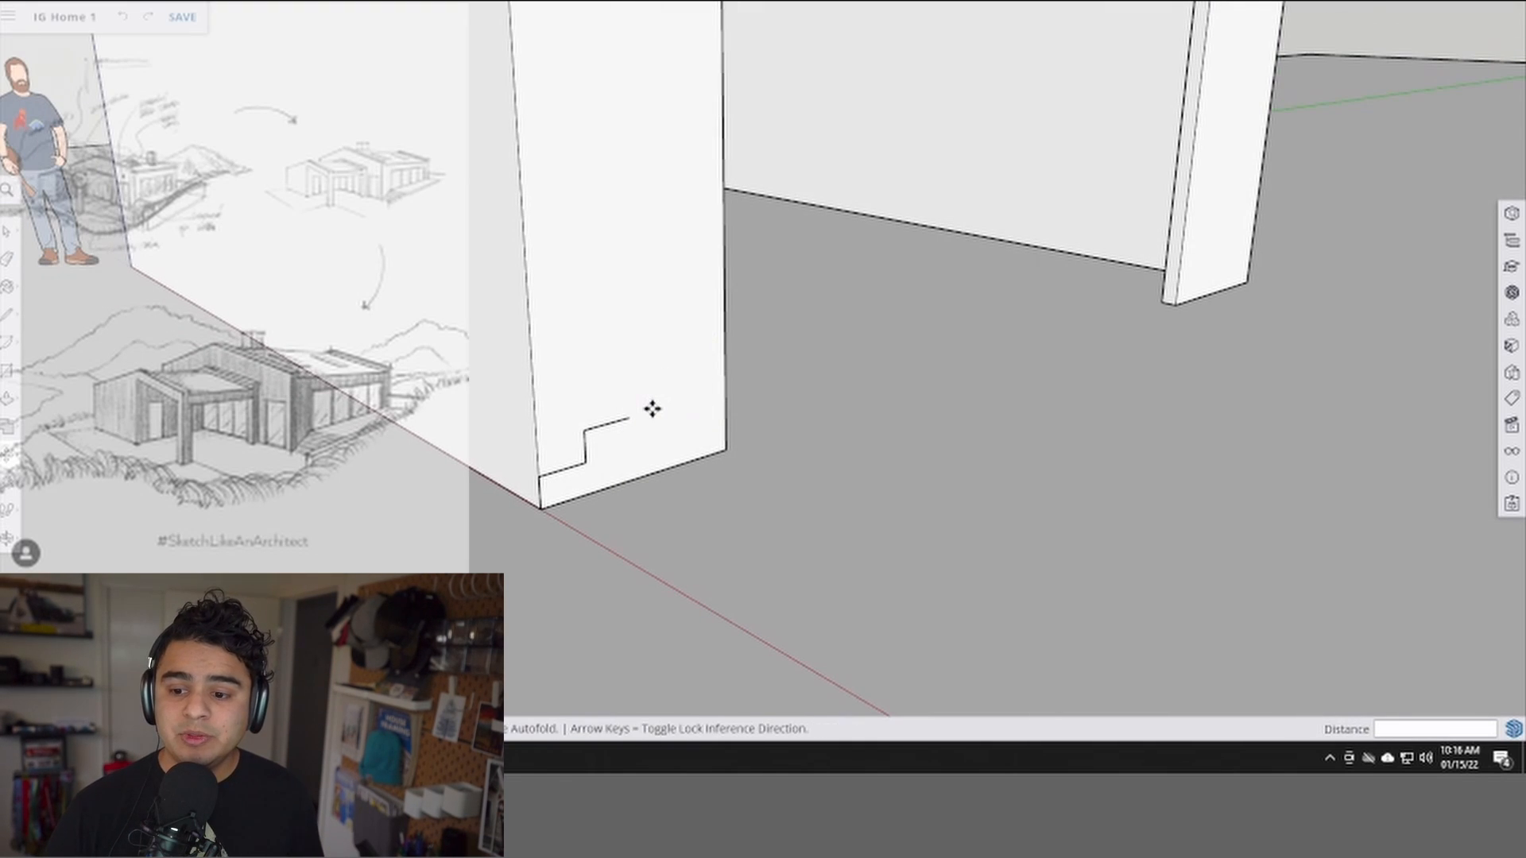
# - Copy the 7" by 11" step profile corner to corner from its bottom endpoint to its tread end, and multiply the copy by 6
pyautogui.press('space')
pyautogui.moveTo(511, 443); pyautogui.dragTo(614, 559)
pyautogui.press('m')
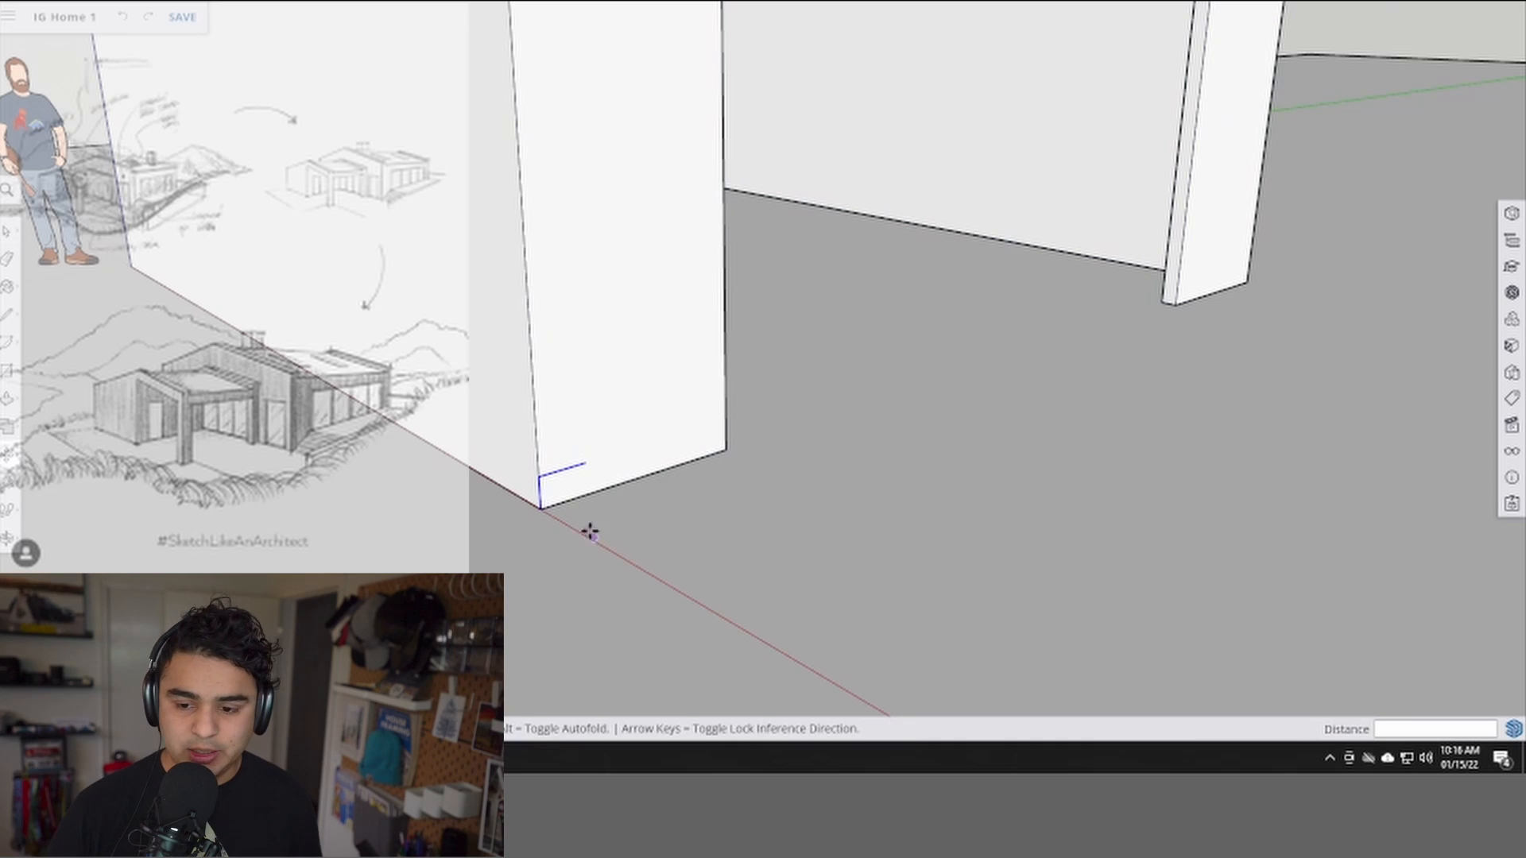
pyautogui.scroll(1, 541, 506)
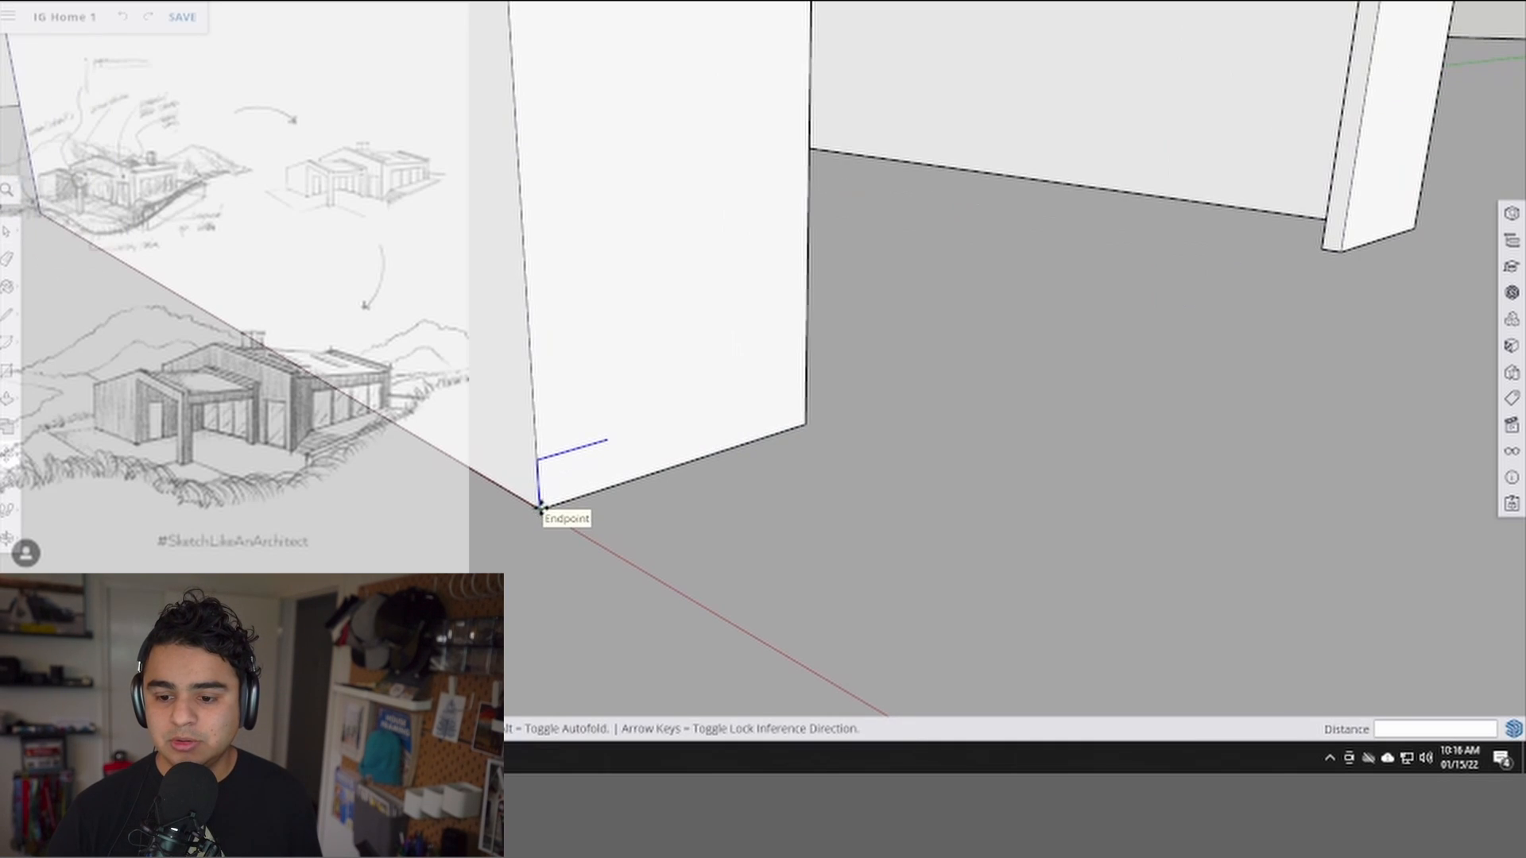
pyautogui.click(541, 506)
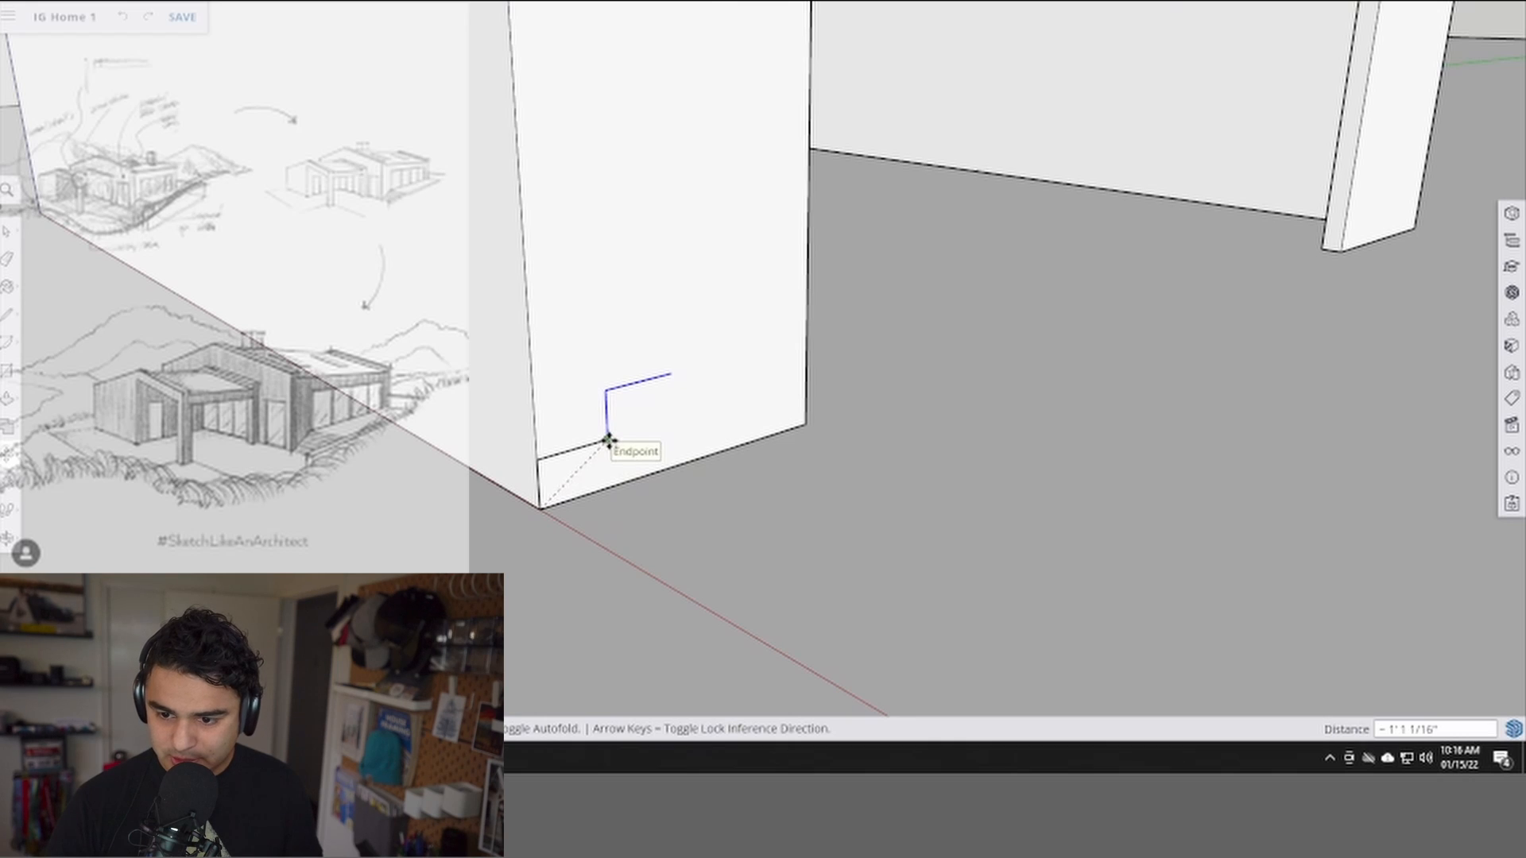
pyautogui.click(608, 439)
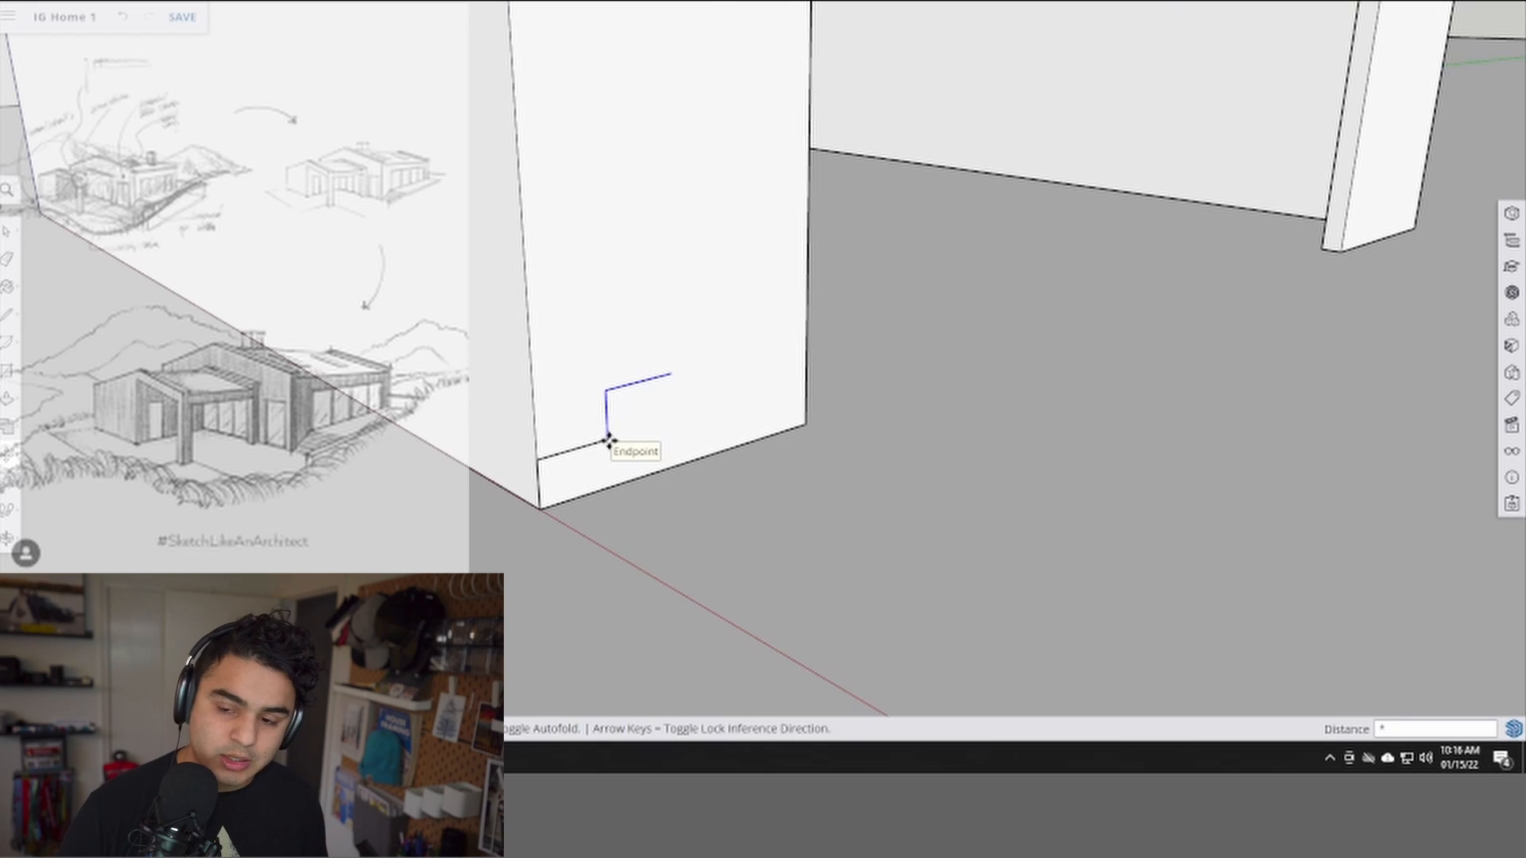
pyautogui.press('Return')
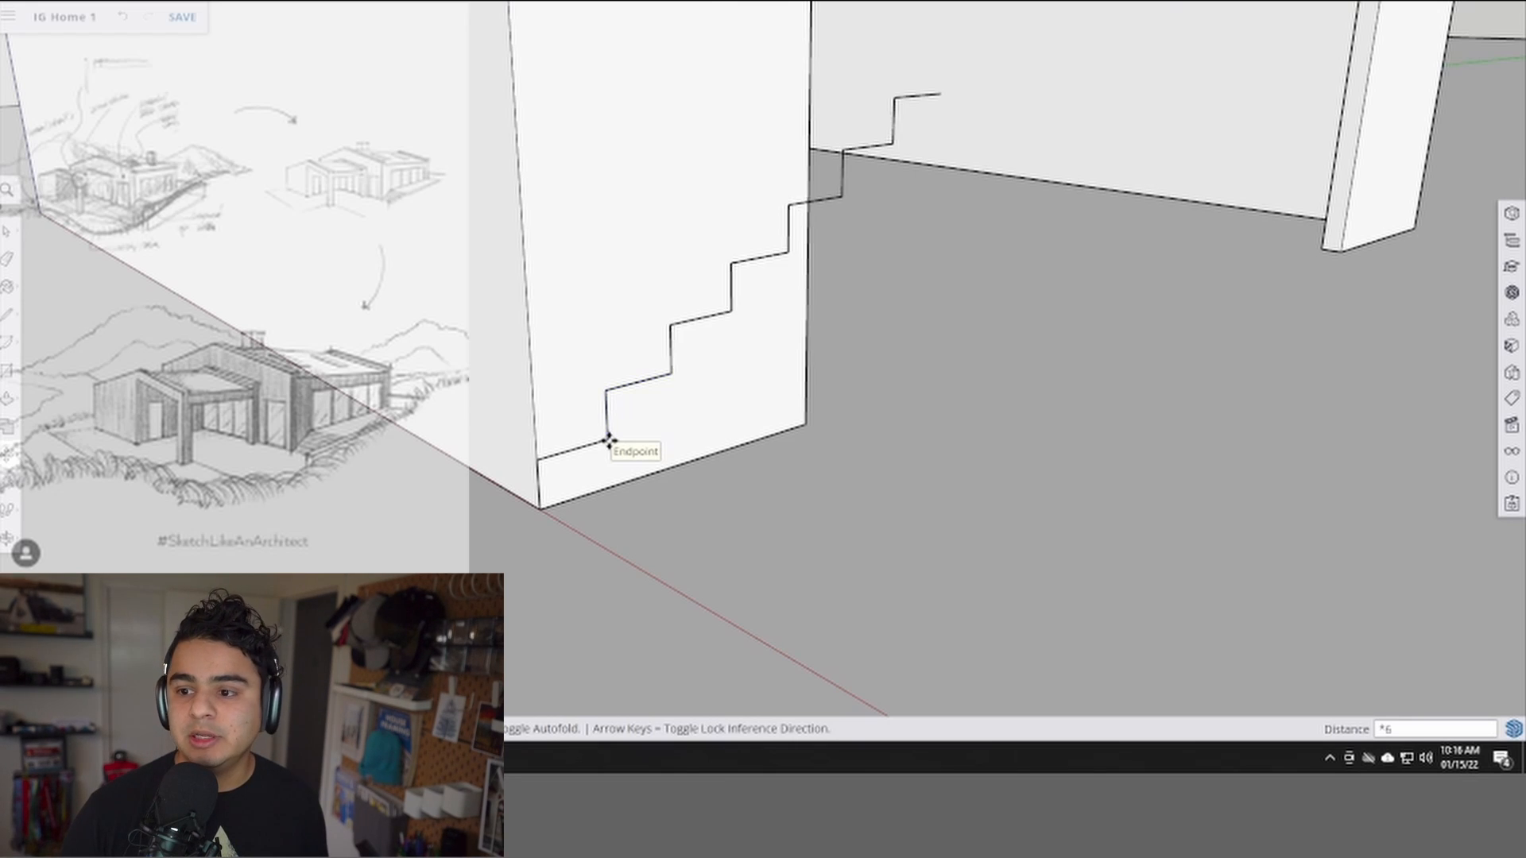
pyautogui.press('space')
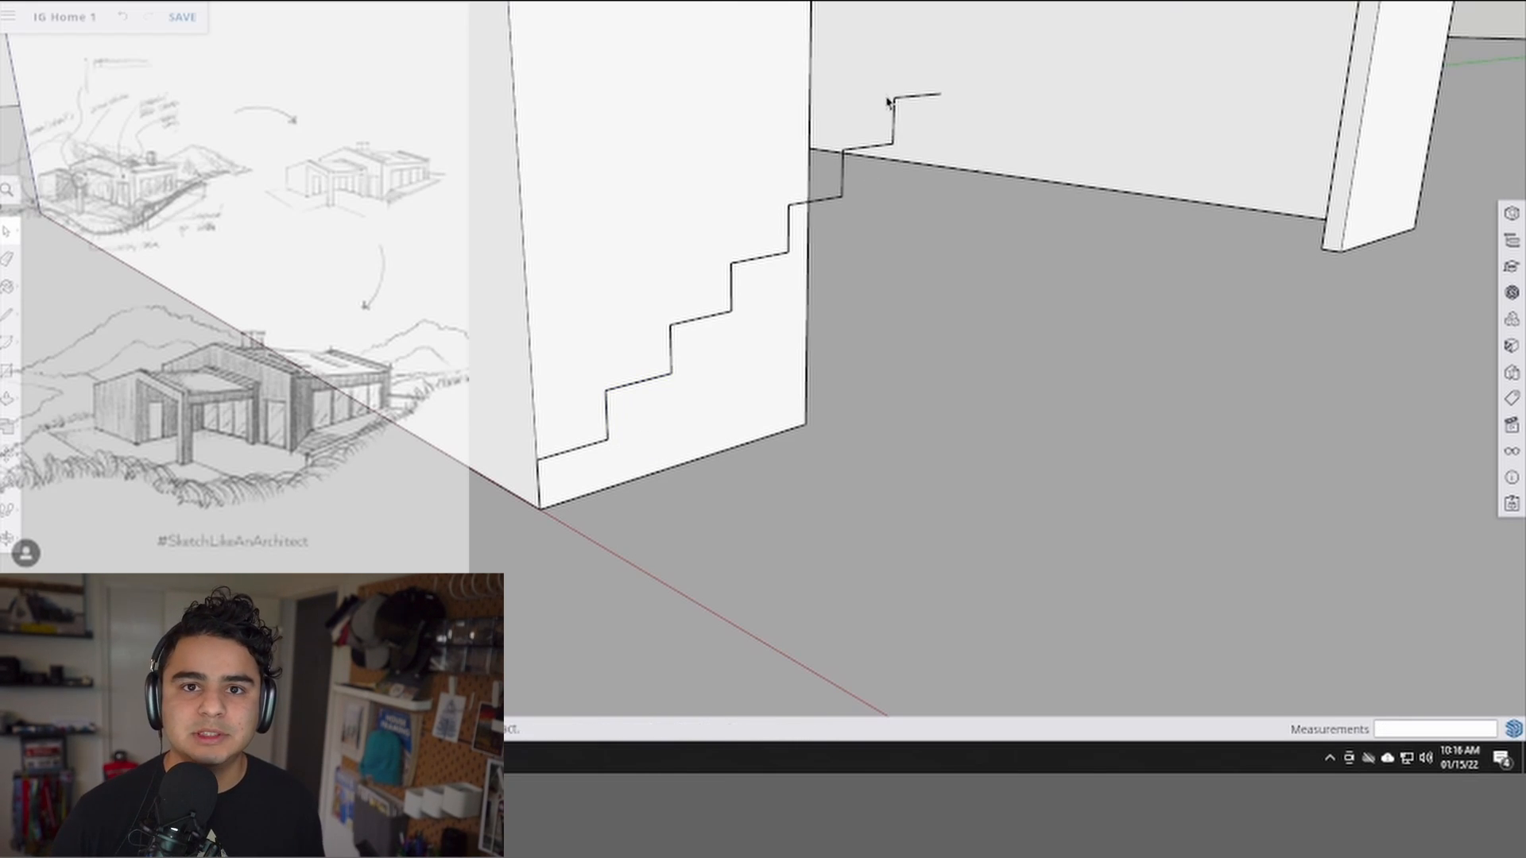
# - Erase the top two surplus steps of the stair profile that extend beyond the wall
pyautogui.scroll(-5, 856, 136)
pyautogui.moveTo(794, 198); pyautogui.dragTo(602, 351, button='middle')
pyautogui.scroll(5, 660, 285)
pyautogui.press('e')
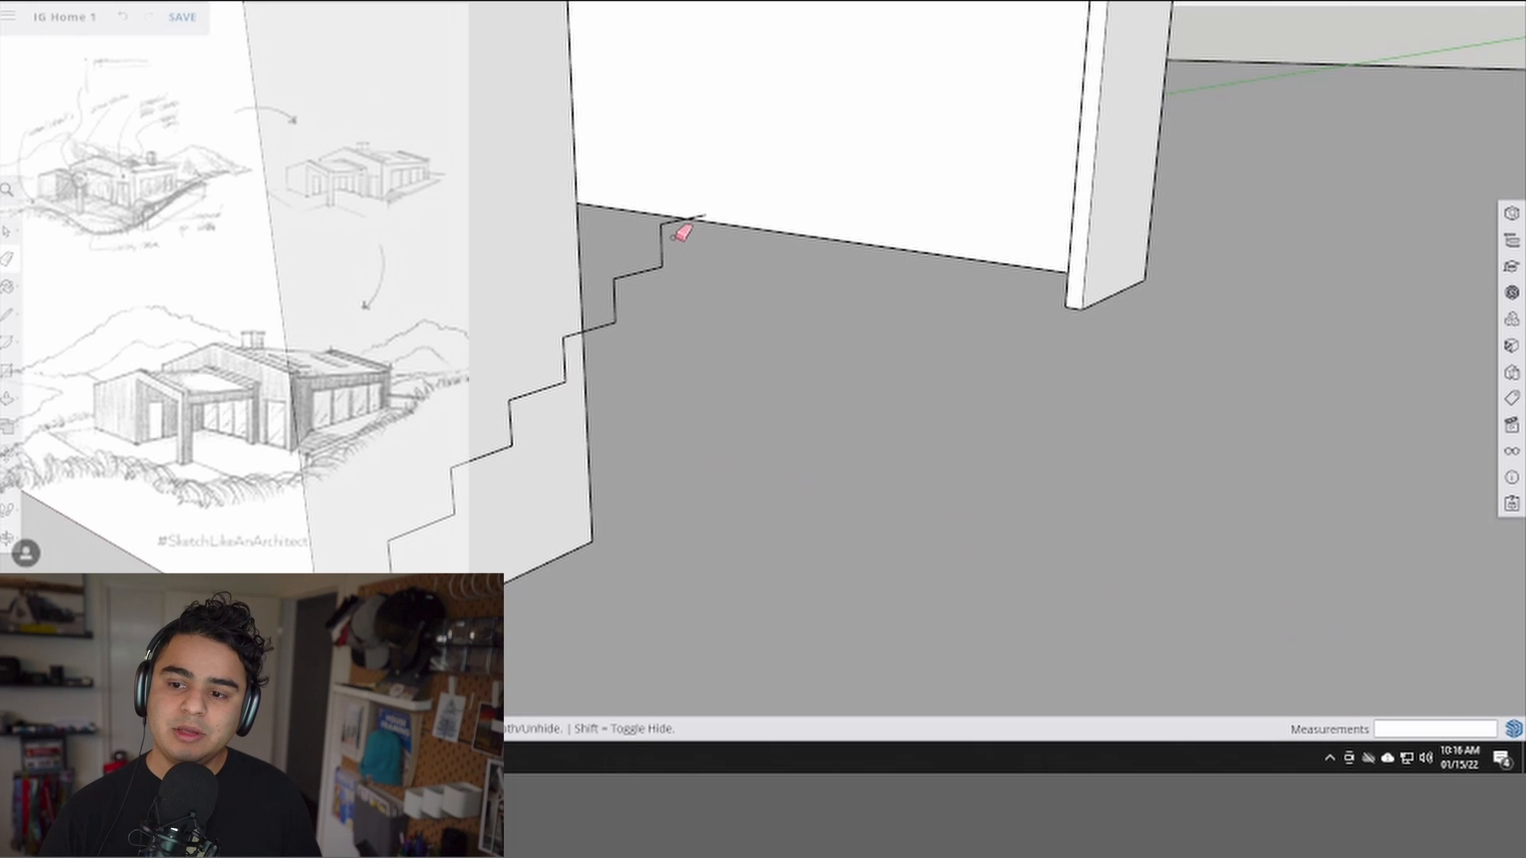
pyautogui.moveTo(677, 234); pyautogui.dragTo(661, 224, button='middle')
pyautogui.click(664, 224)
pyautogui.scroll(-5, 647, 307)
pyautogui.press('space')
pyautogui.moveTo(645, 308); pyautogui.dragTo(656, 316, button='middle')
pyautogui.scroll(4, 653, 318)
pyautogui.press('e')
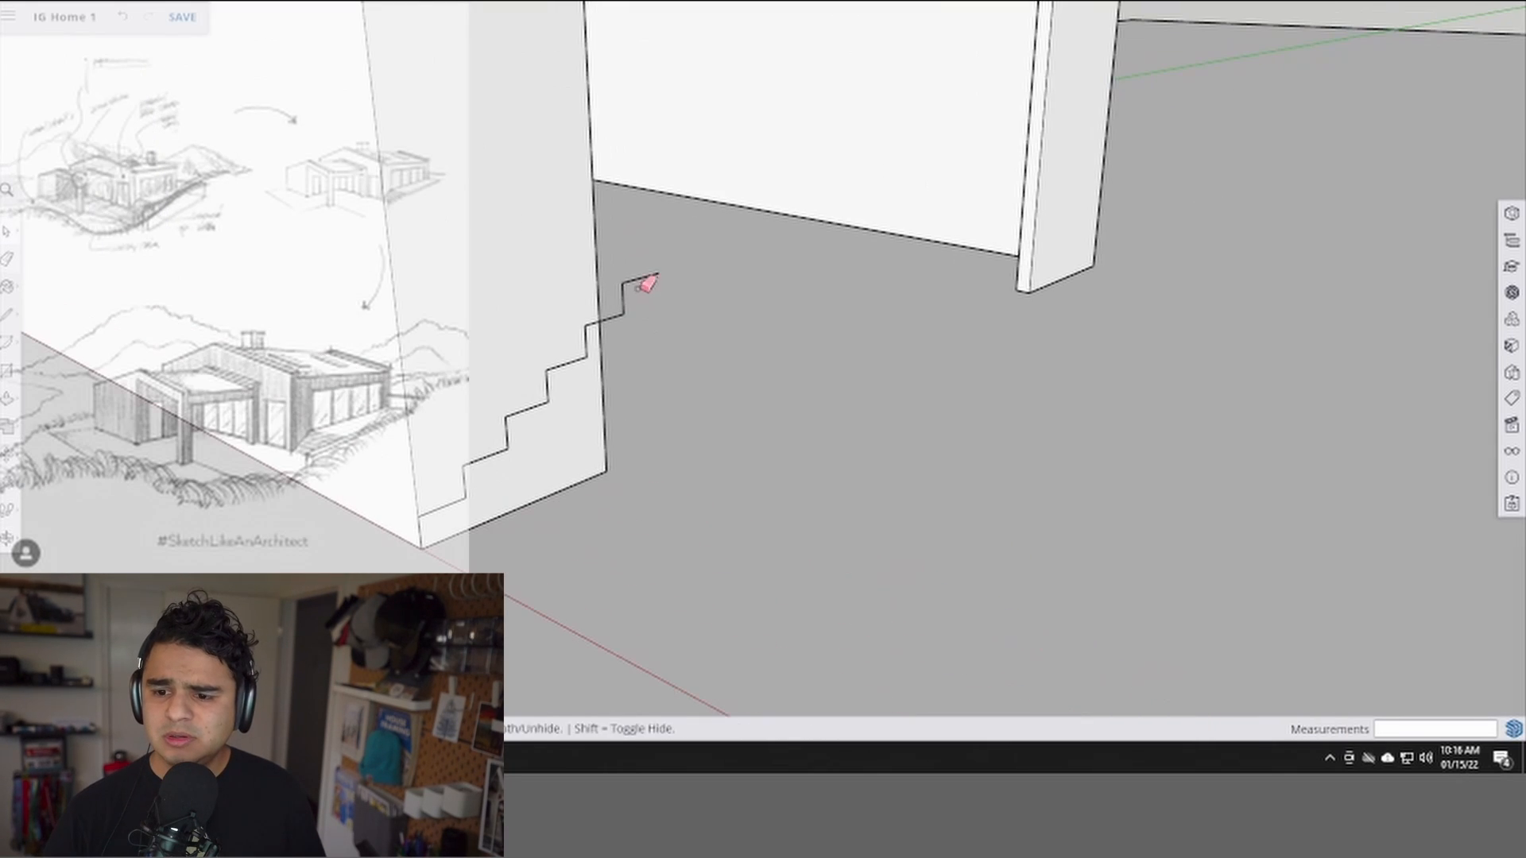
pyautogui.moveTo(643, 280); pyautogui.dragTo(623, 294)
pyautogui.scroll(-2, 602, 325)
pyautogui.press('space')
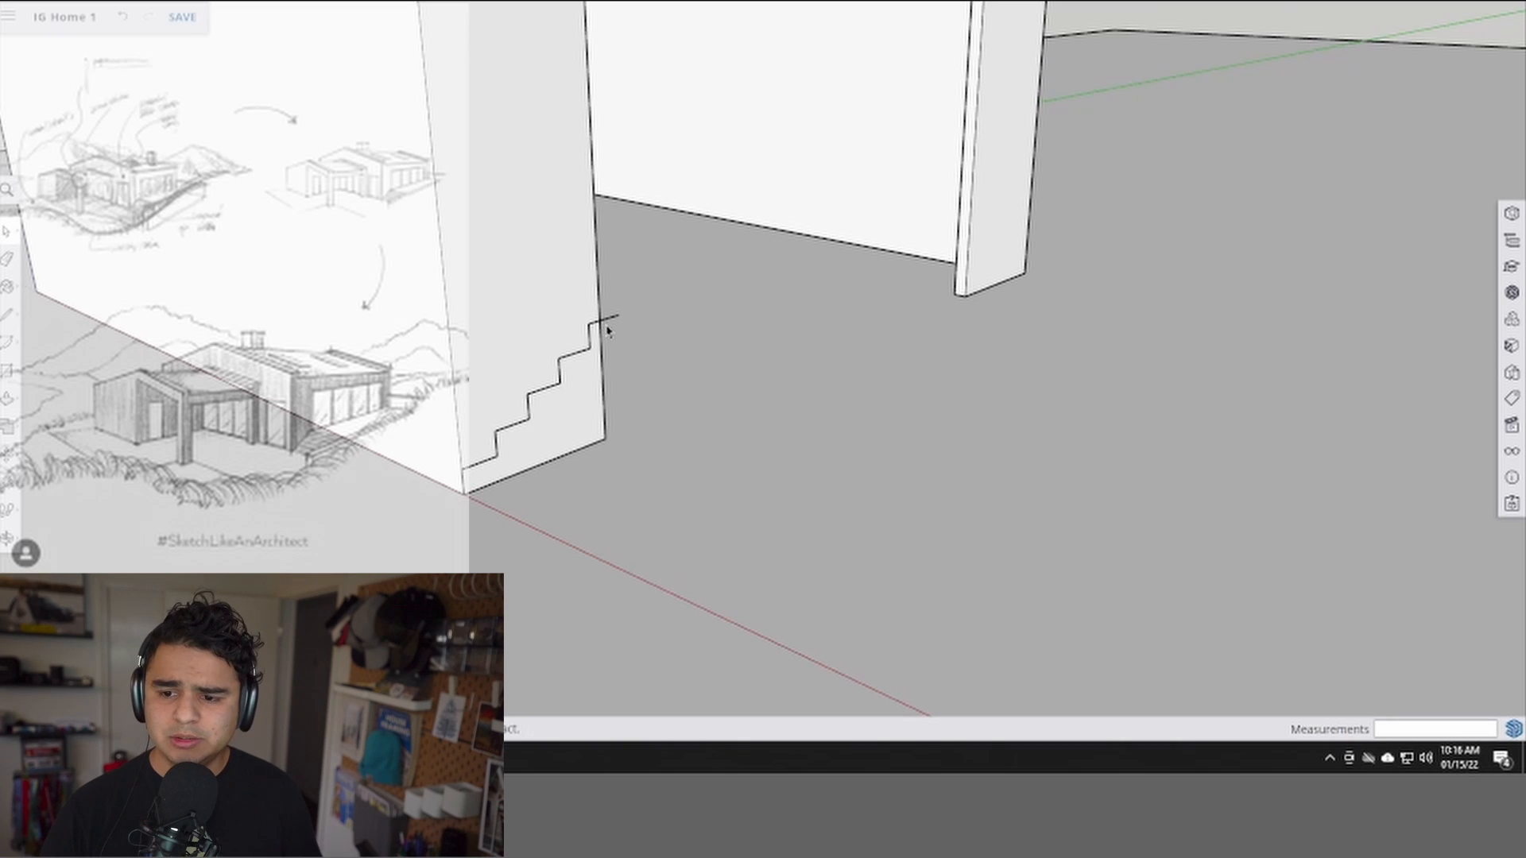
# - Close the stair profile with a vertical line down from the top tread's end and a base line back to the wall's bottom corner
pyautogui.press('l')
pyautogui.click(618, 316)
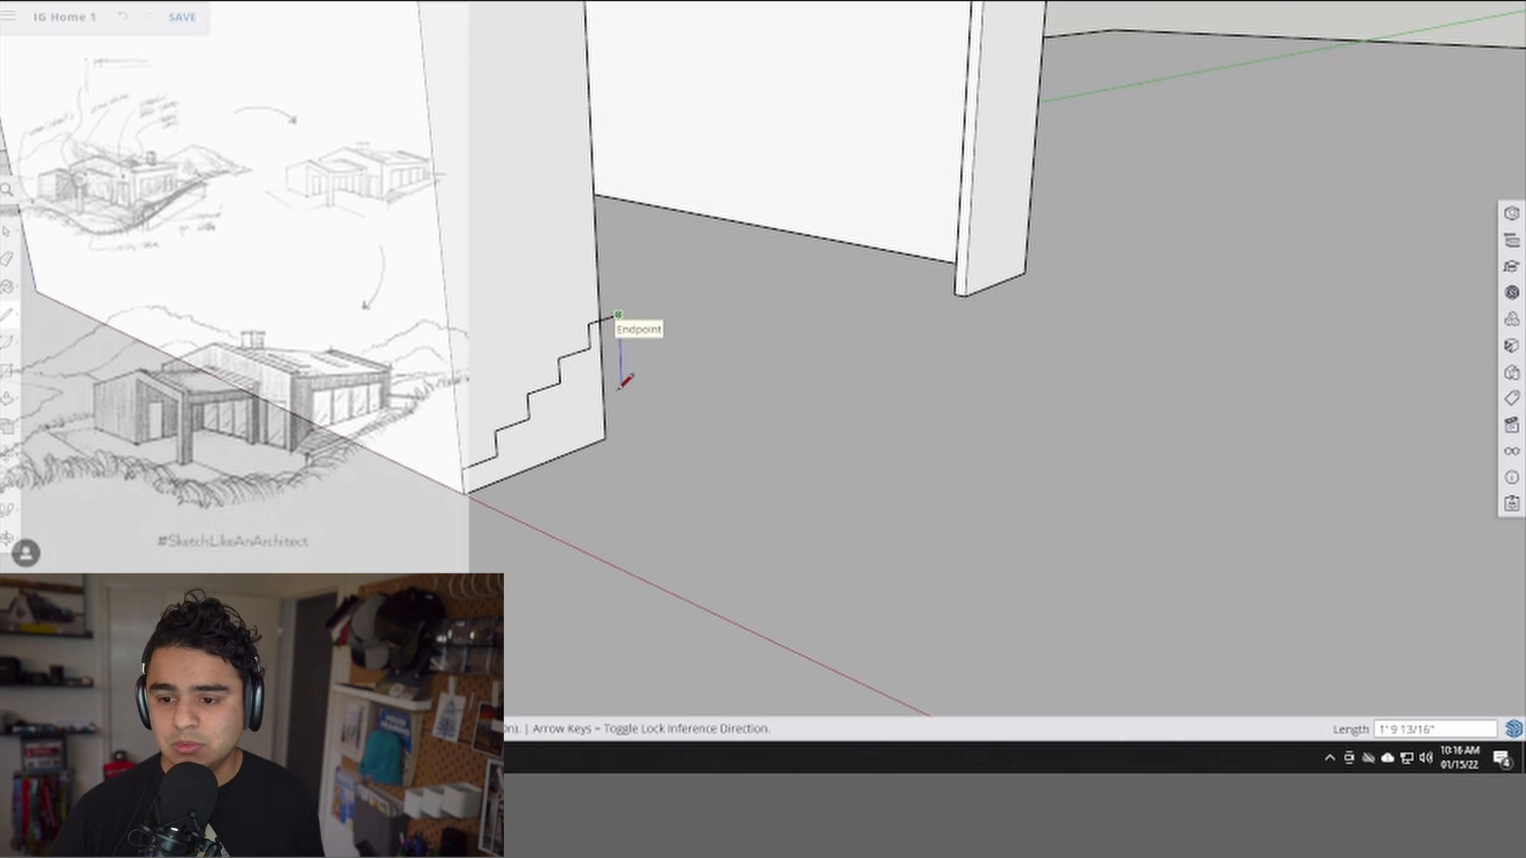
pyautogui.click(468, 495)
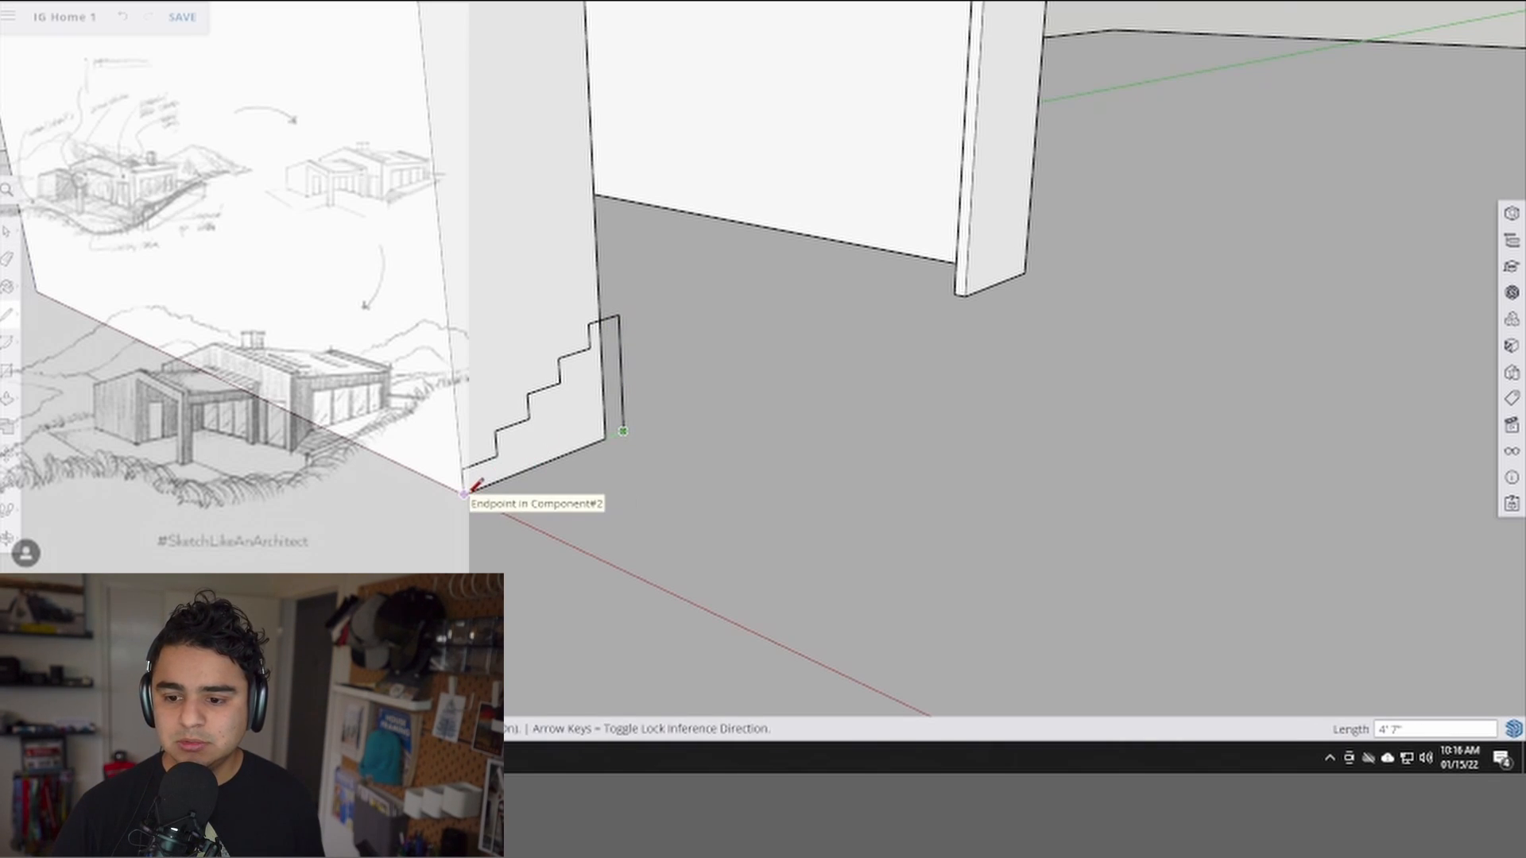
pyautogui.click(468, 495)
pyautogui.press('space')
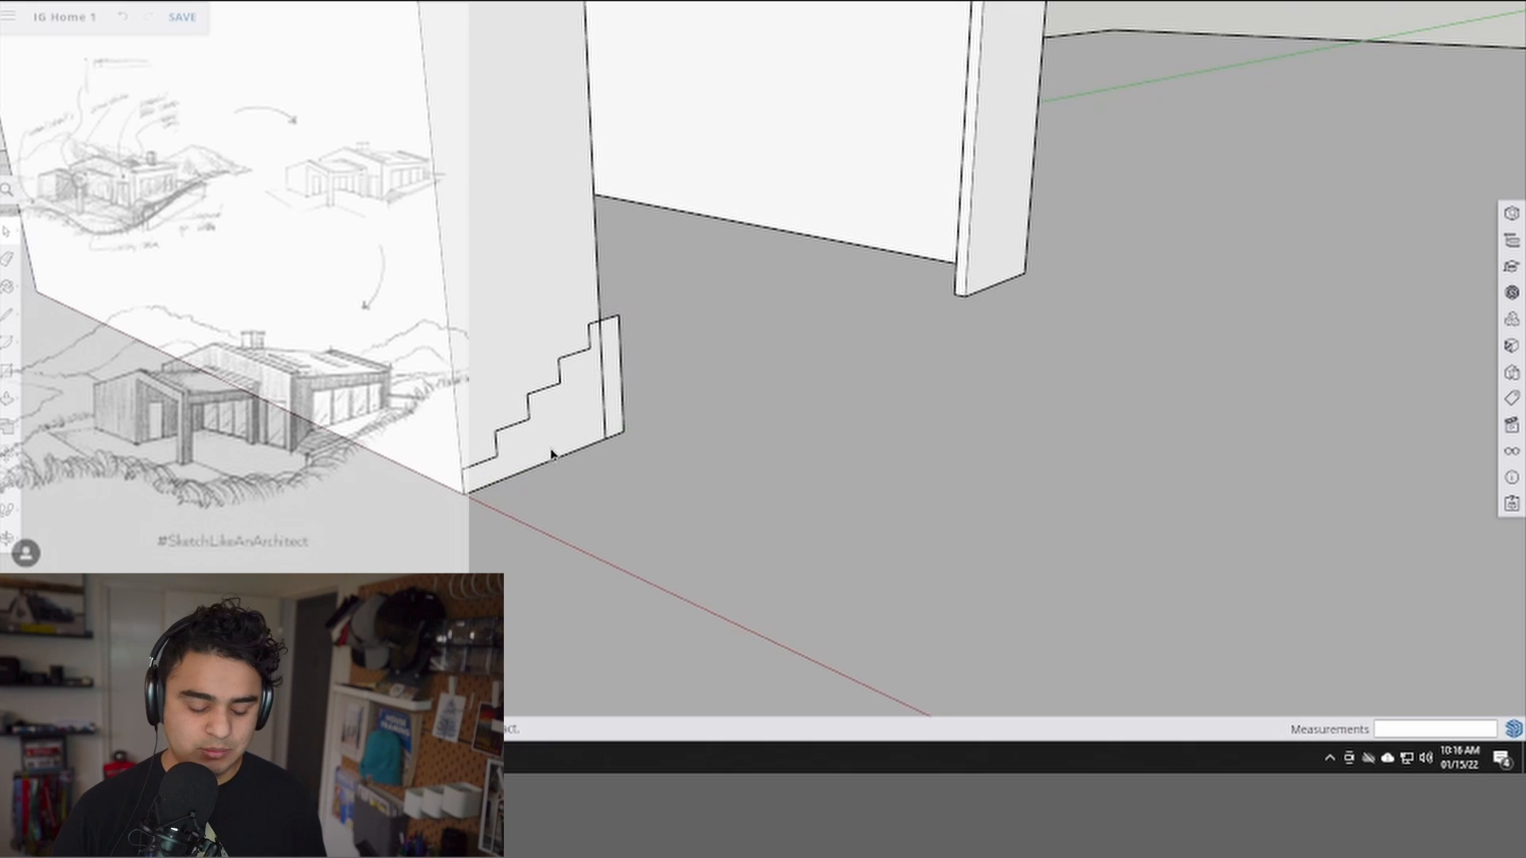
# - Push/Pull the closed stair profile 8' outward from the wall
pyautogui.press('p')
pyautogui.click(606, 409)
pyautogui.moveTo(606, 416); pyautogui.dragTo(726, 466, button='middle')
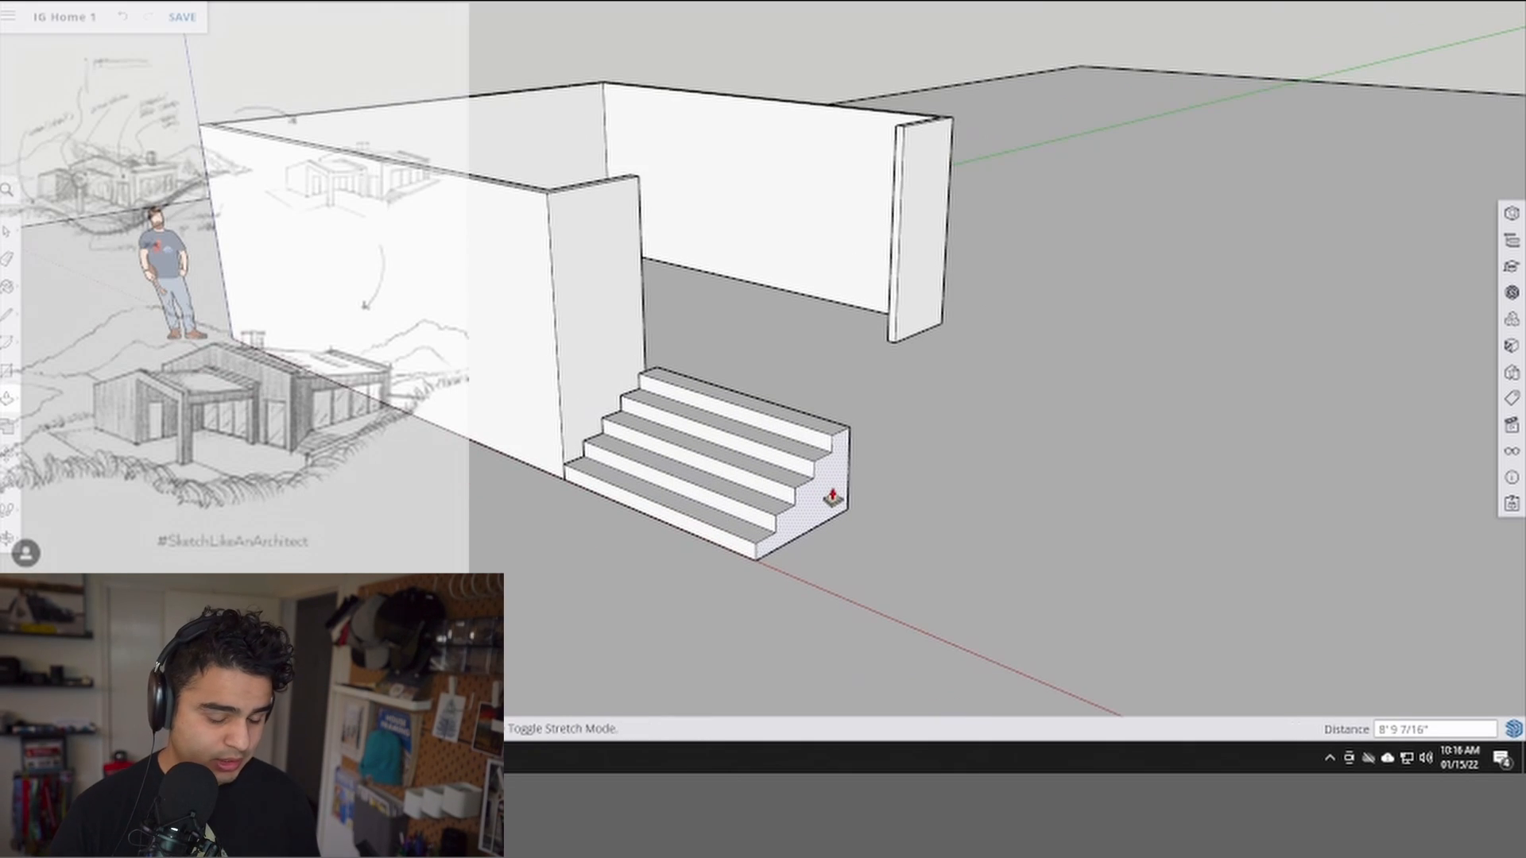
pyautogui.write('8')
pyautogui.press('Return')
# - Push/Pull the stairs' tall back face along the open side of the house to form a deck extending past the far wall
pyautogui.moveTo(830, 499); pyautogui.dragTo(624, 433, button='middle')
pyautogui.press('p')
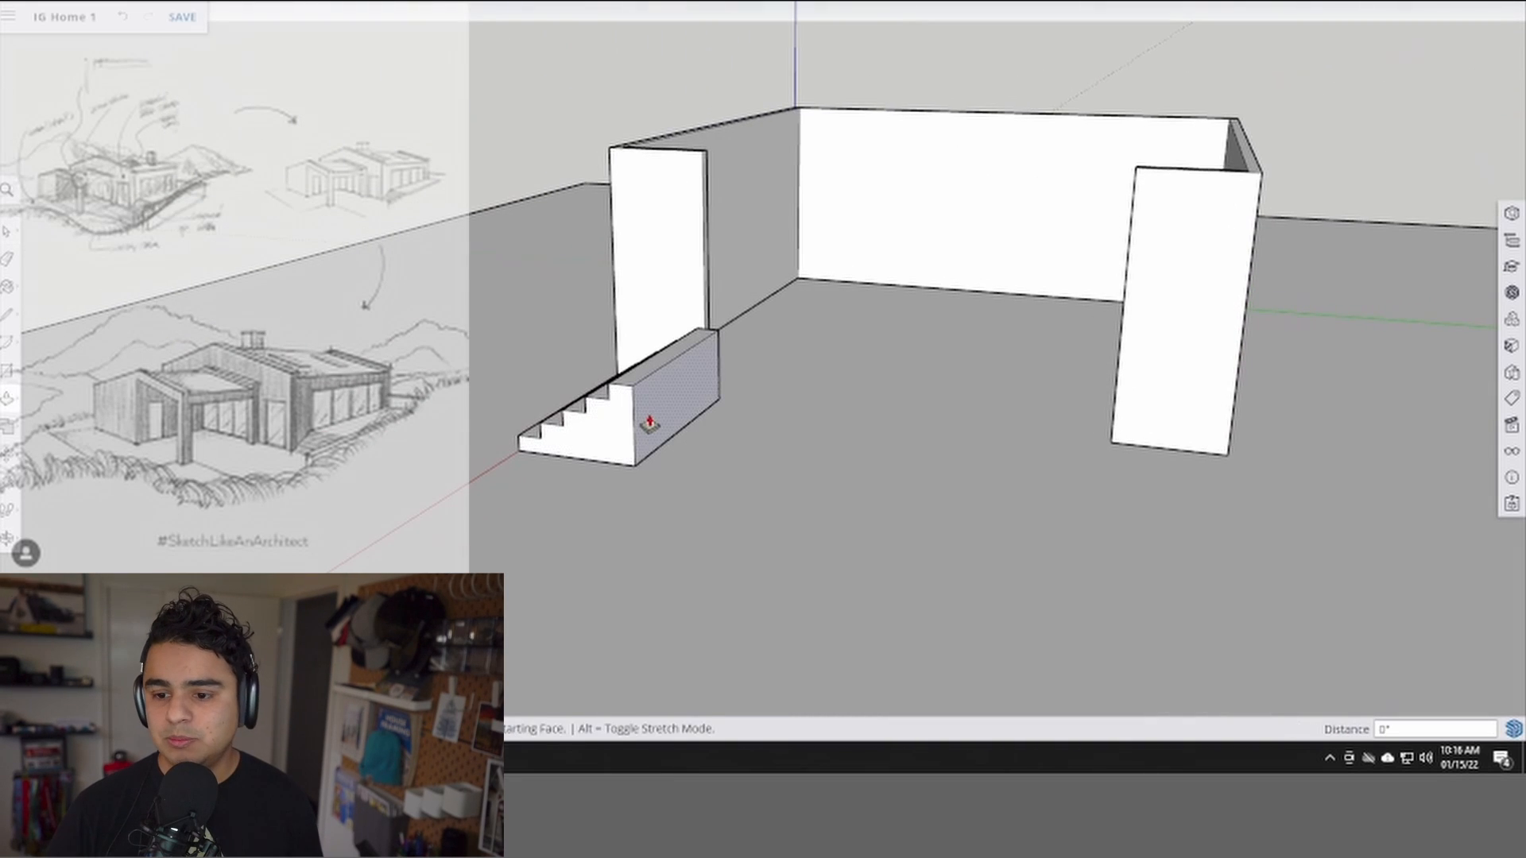
pyautogui.click(648, 427)
pyautogui.scroll(-1, 749, 427)
pyautogui.scroll(-2, 762, 429)
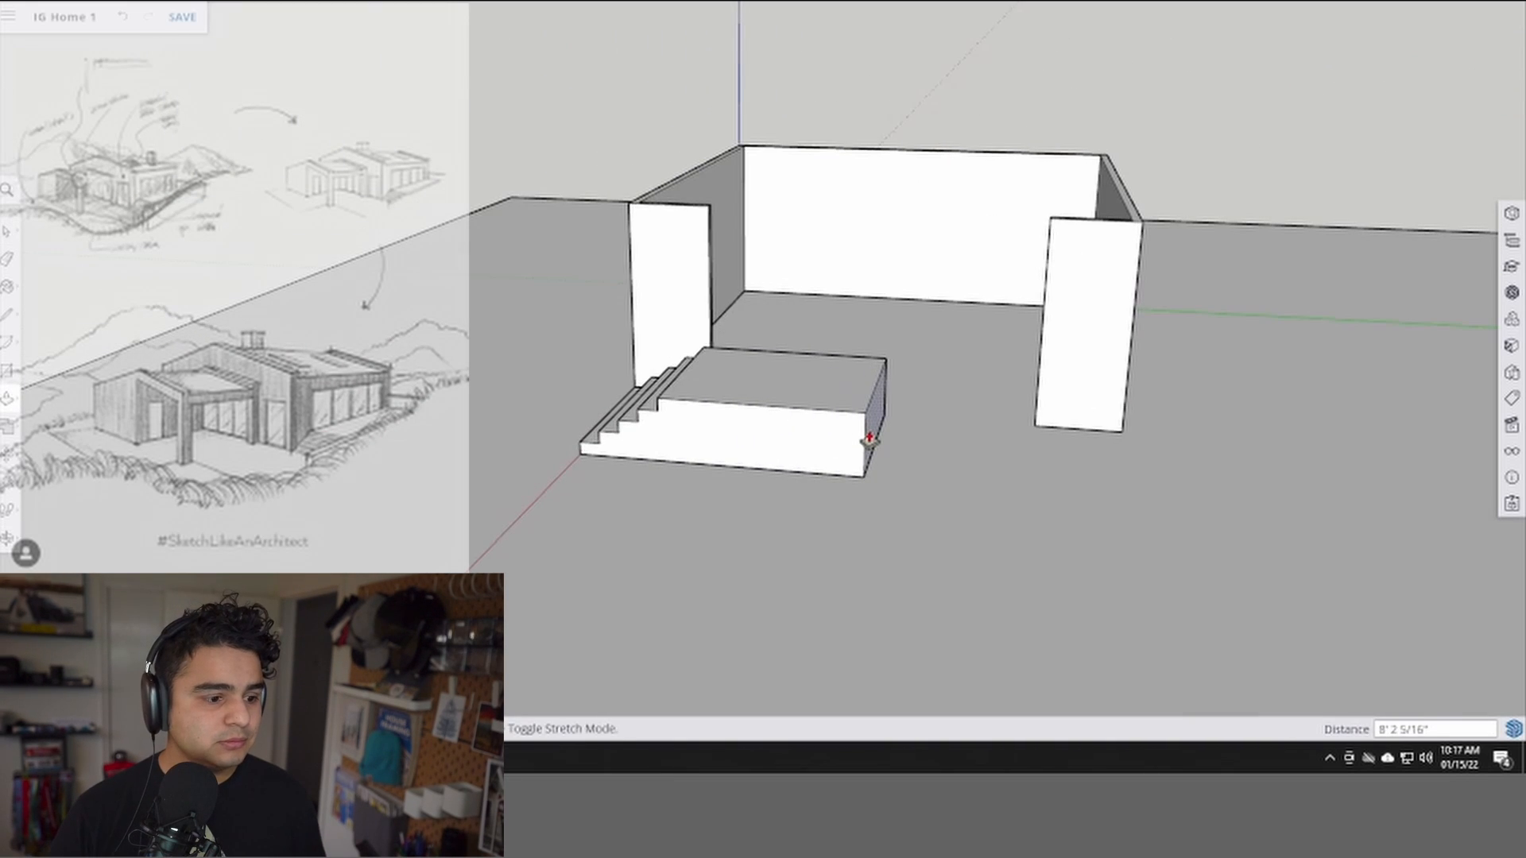
pyautogui.click(1338, 454)
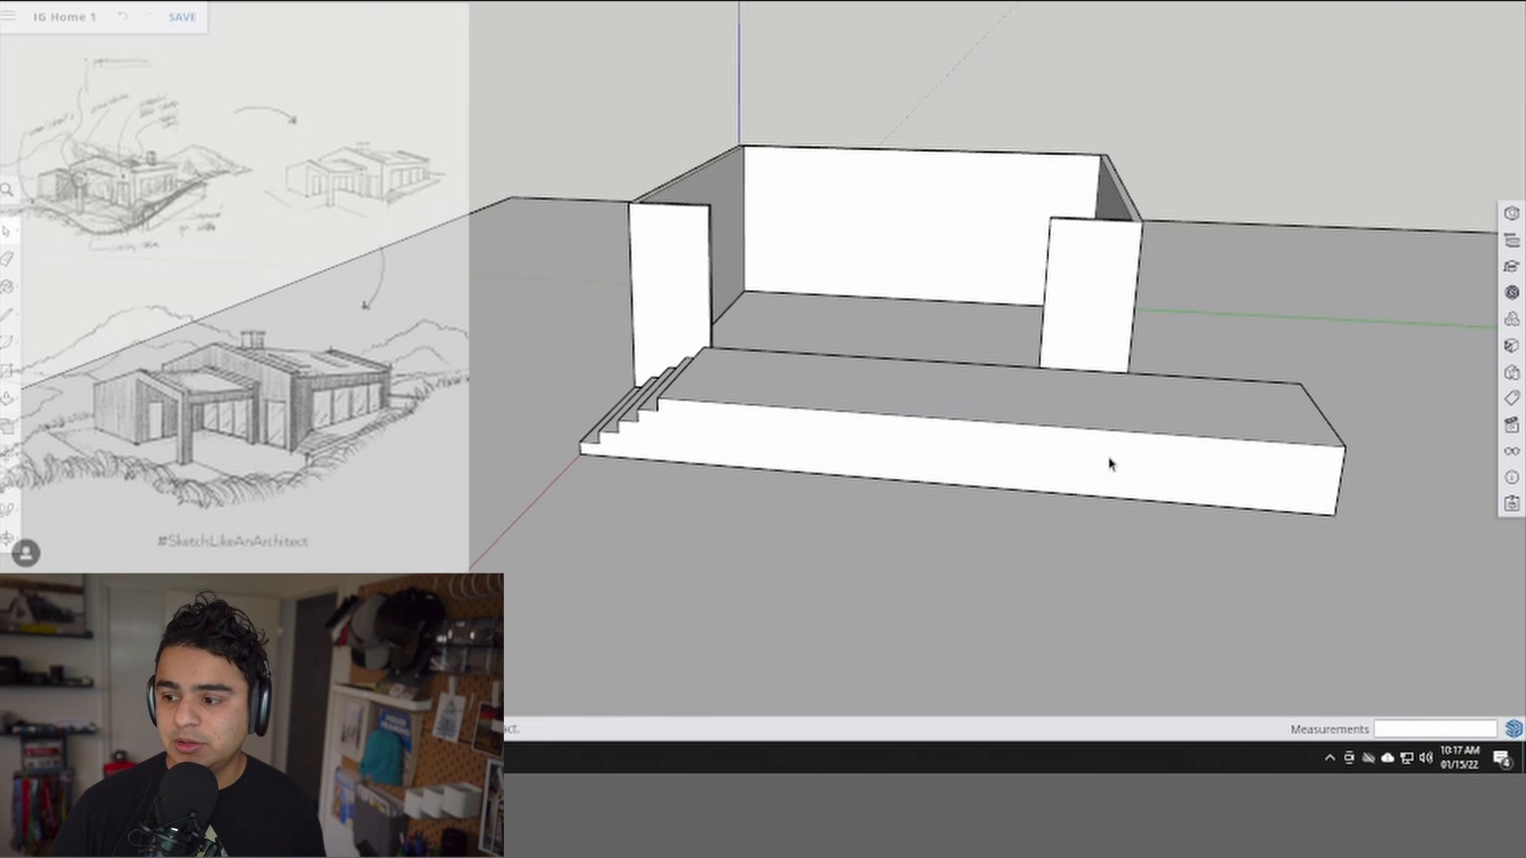
# - Make the connected stairs and deck into a component with the default settings
pyautogui.moveTo(1110, 465); pyautogui.dragTo(779, 419, button='middle')
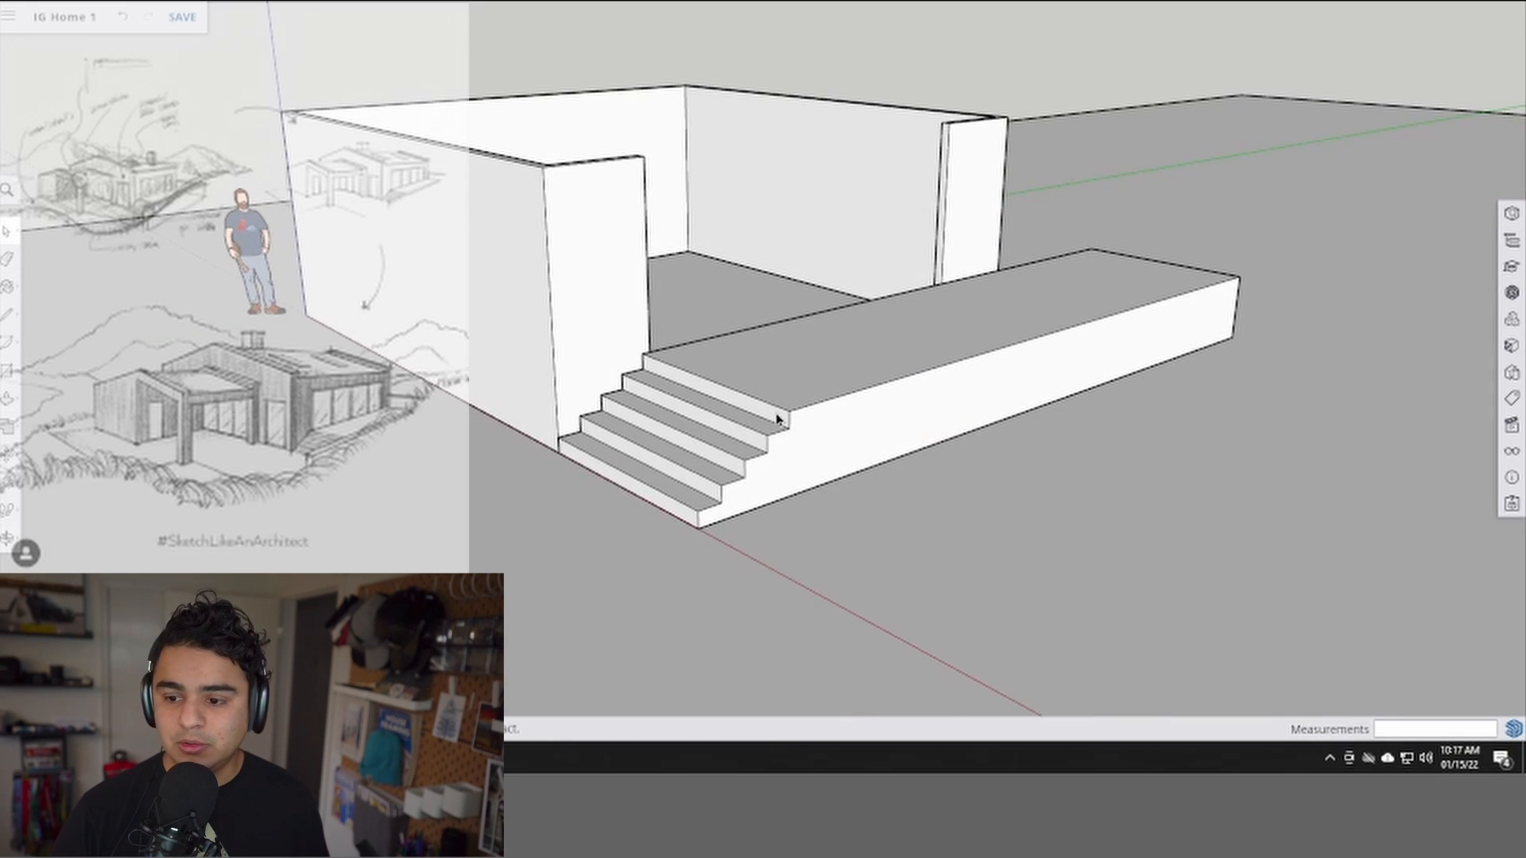
pyautogui.tripleClick(778, 419)
pyautogui.press('g')
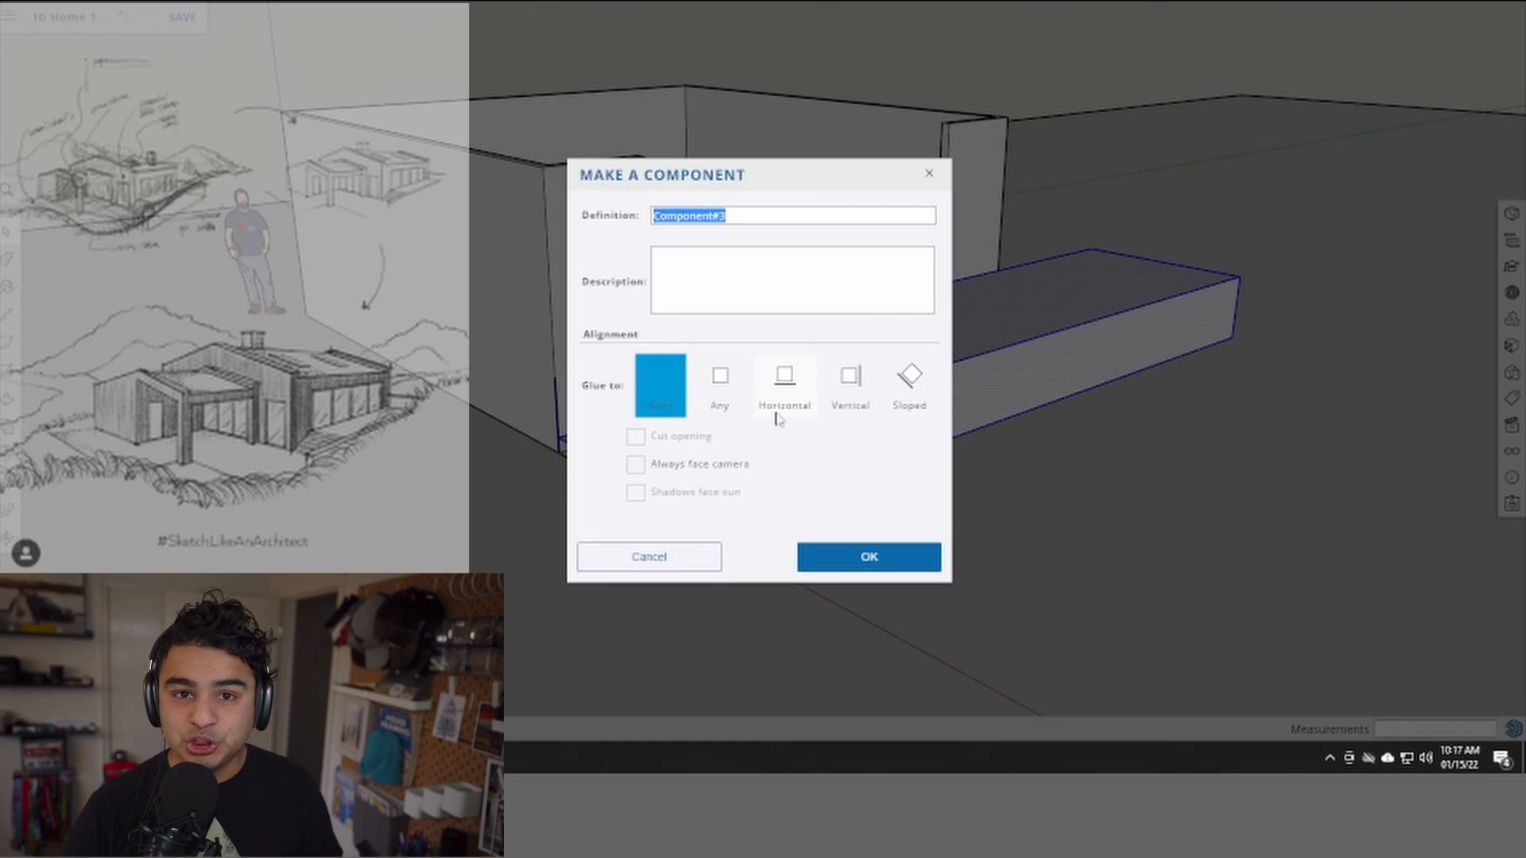
pyautogui.press('Return')
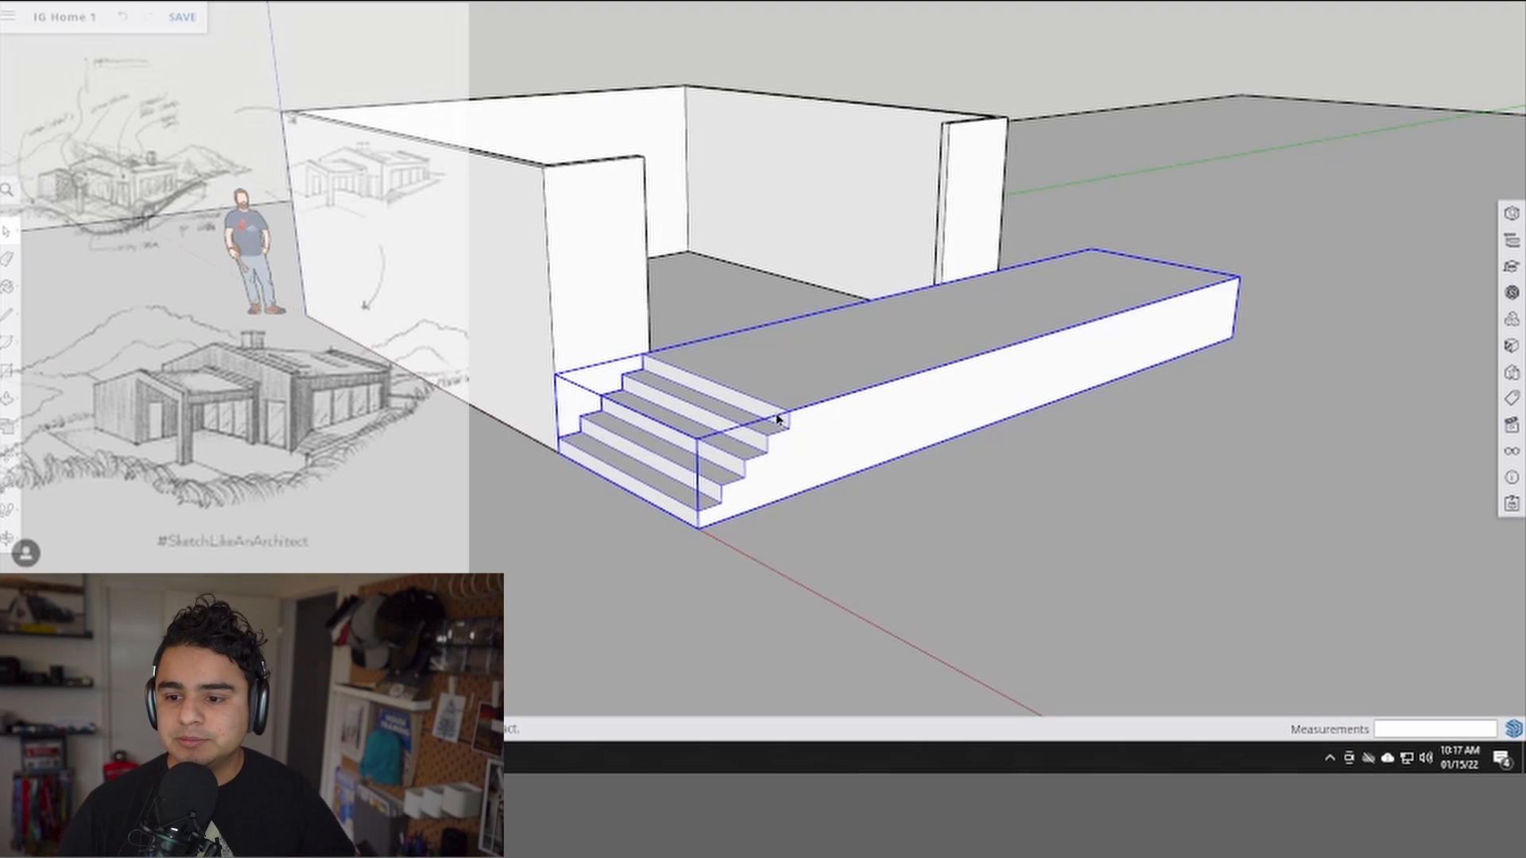
# - Place a guide line parallel to the deck's inner edge, about 5' above the deck surface
pyautogui.moveTo(582, 381); pyautogui.dragTo(622, 381, button='middle')
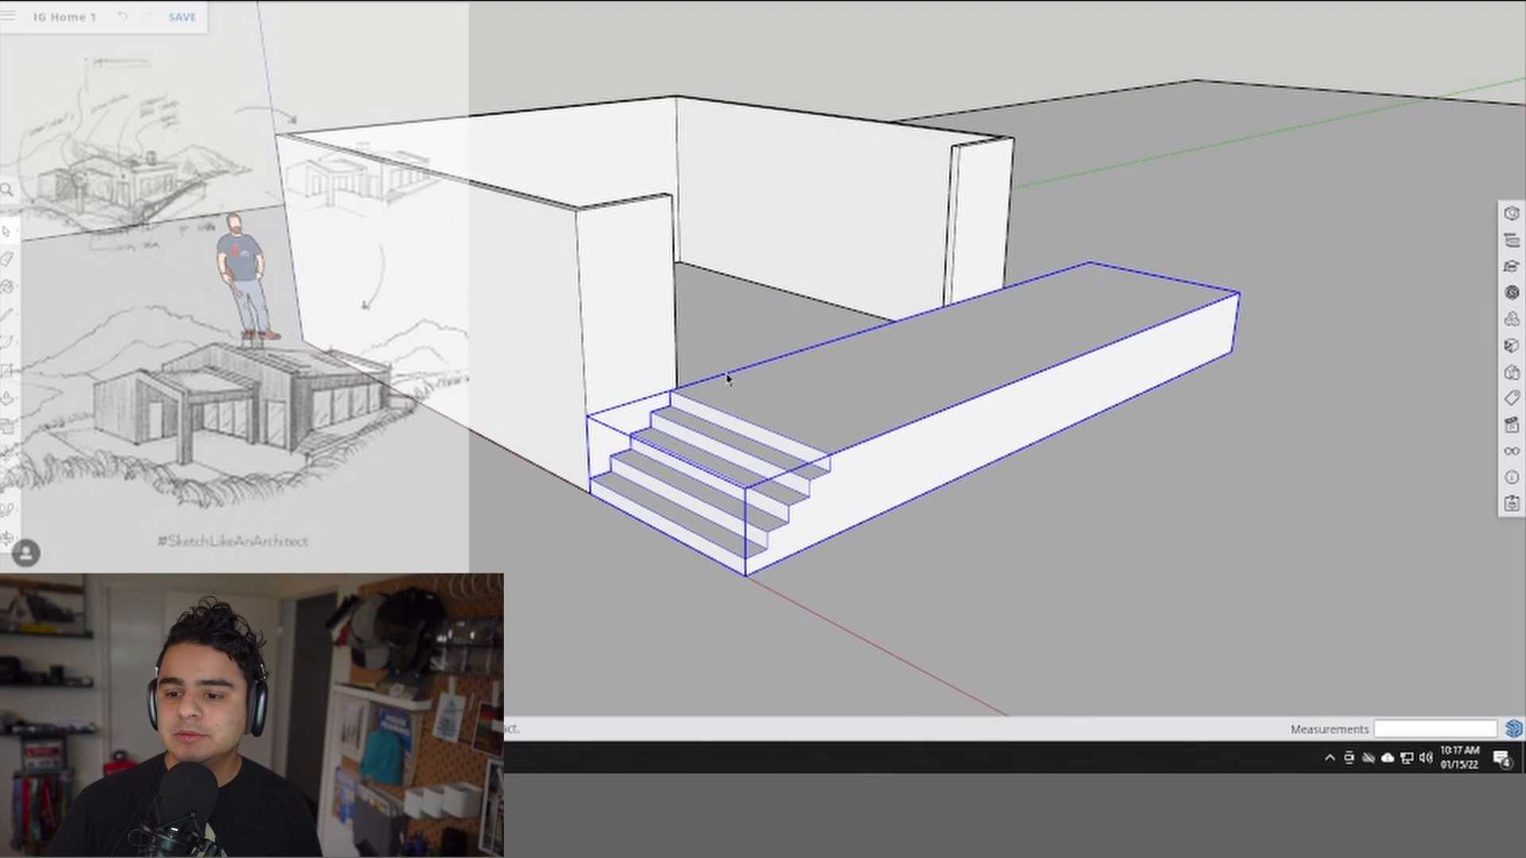
pyautogui.moveTo(727, 379); pyautogui.dragTo(749, 364, button='middle')
pyautogui.press('t')
pyautogui.click(757, 363)
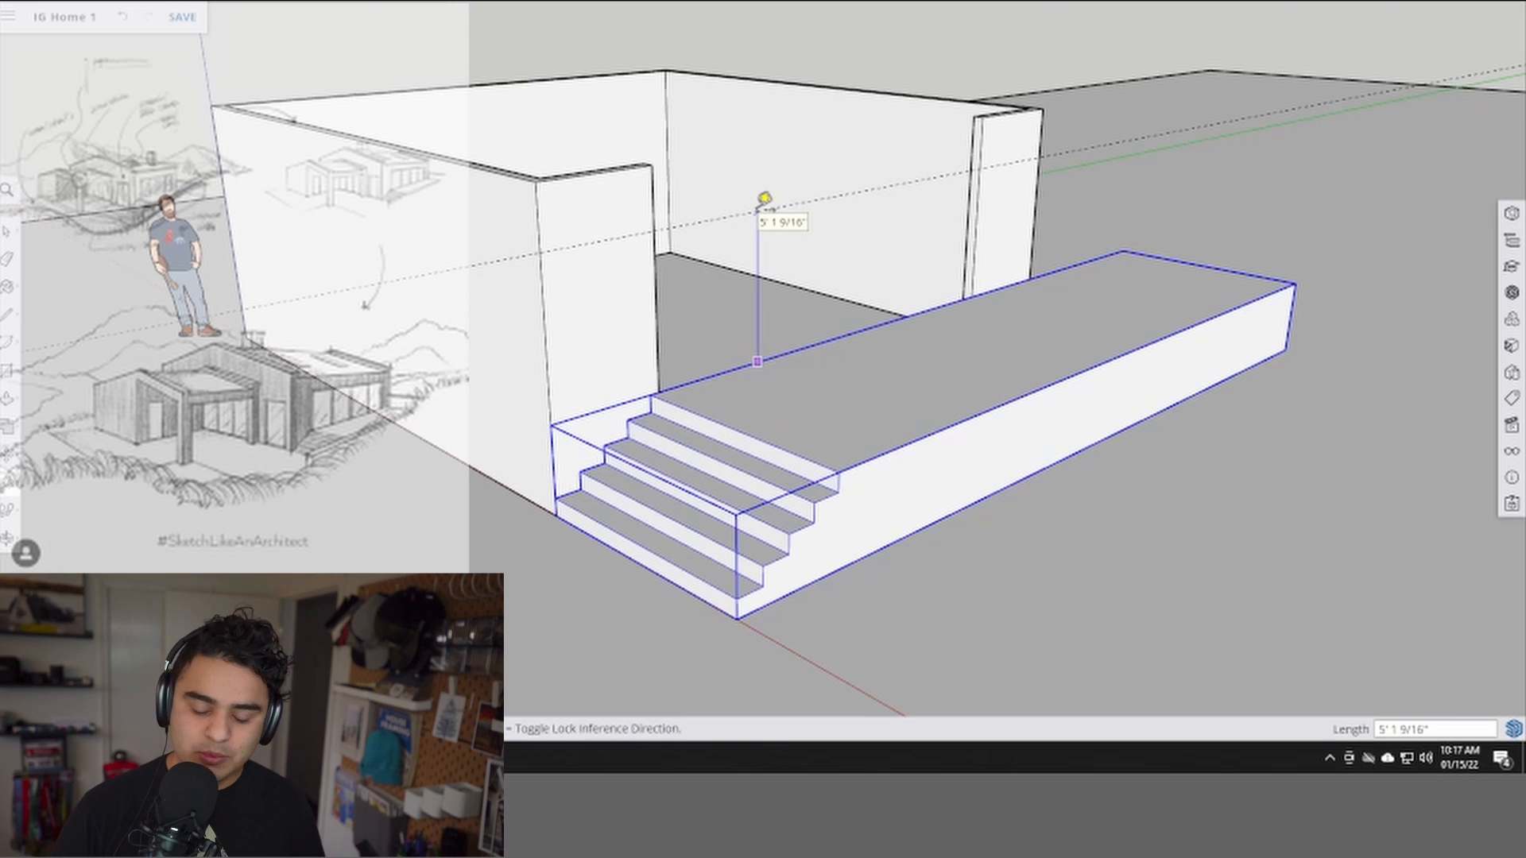
pyautogui.press('Return')
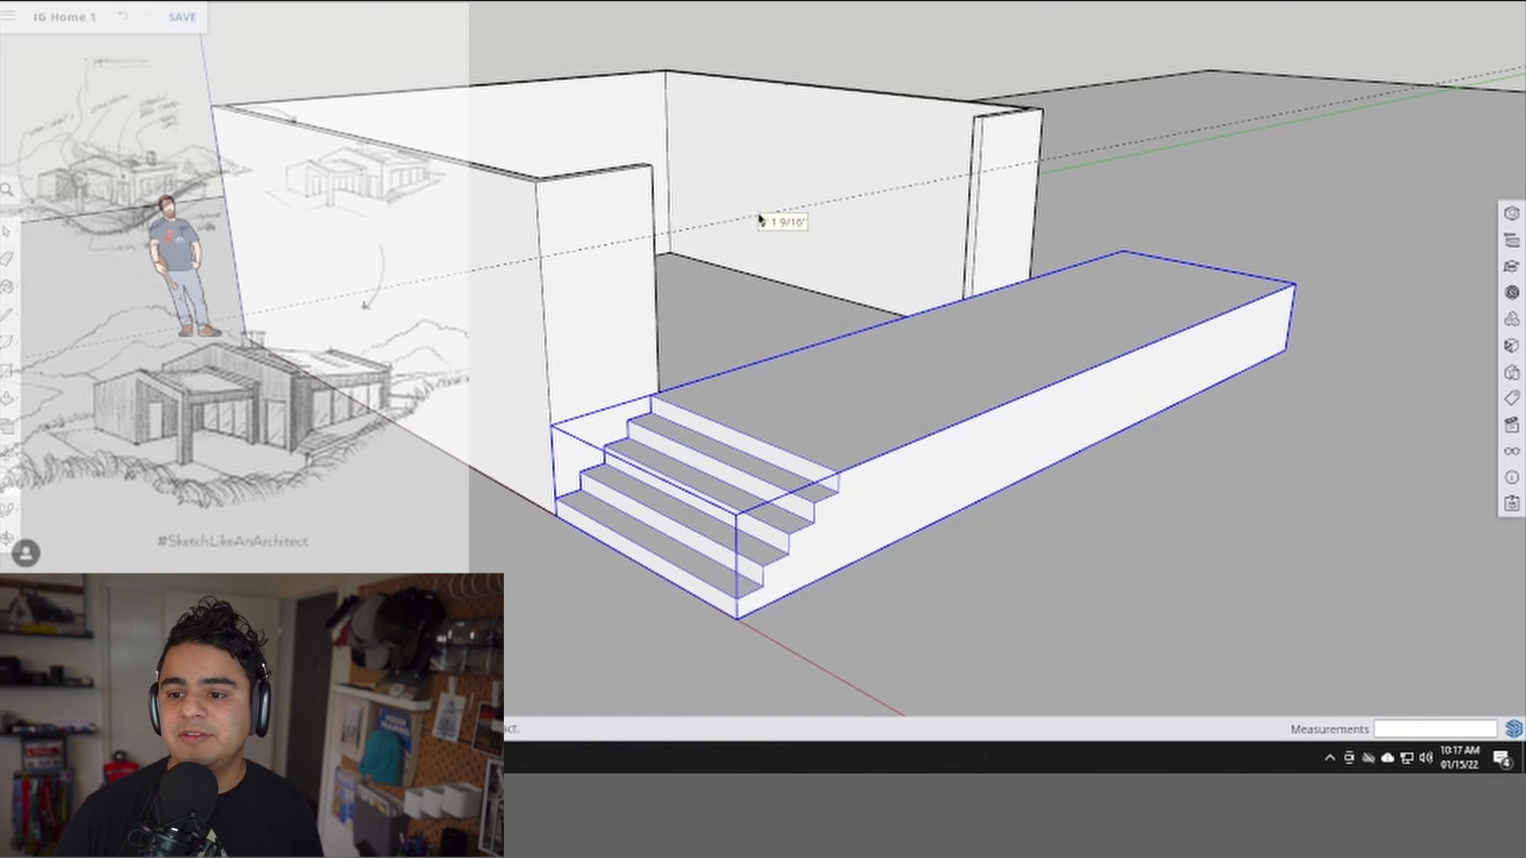
# - Open the wall component and draw a line across the far wall's narrow end face at the guide height
pyautogui.doubleClick(990, 148)
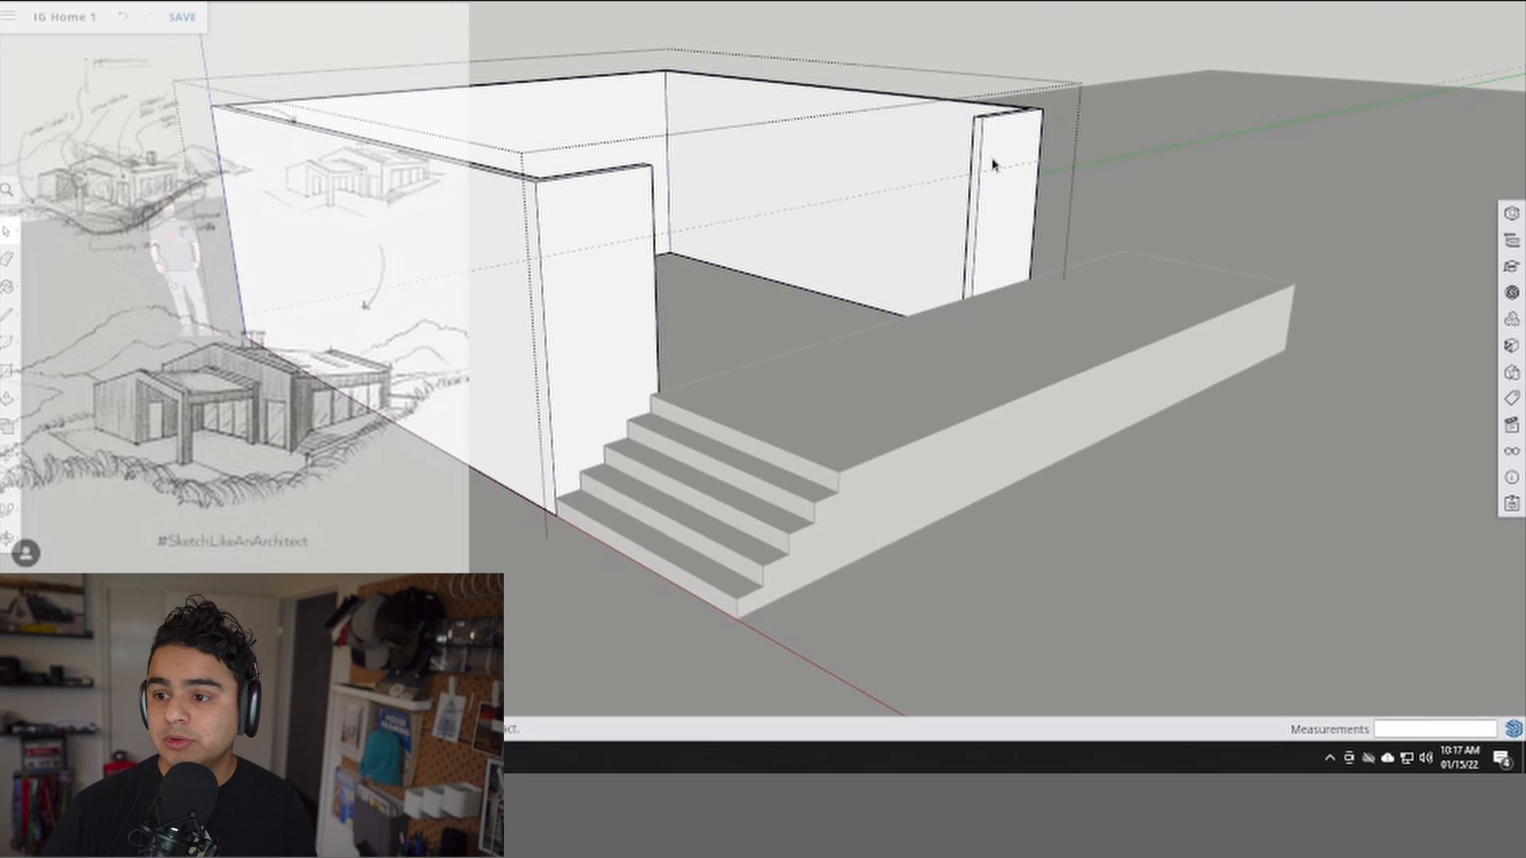
pyautogui.scroll(3, 977, 134)
pyautogui.press('l')
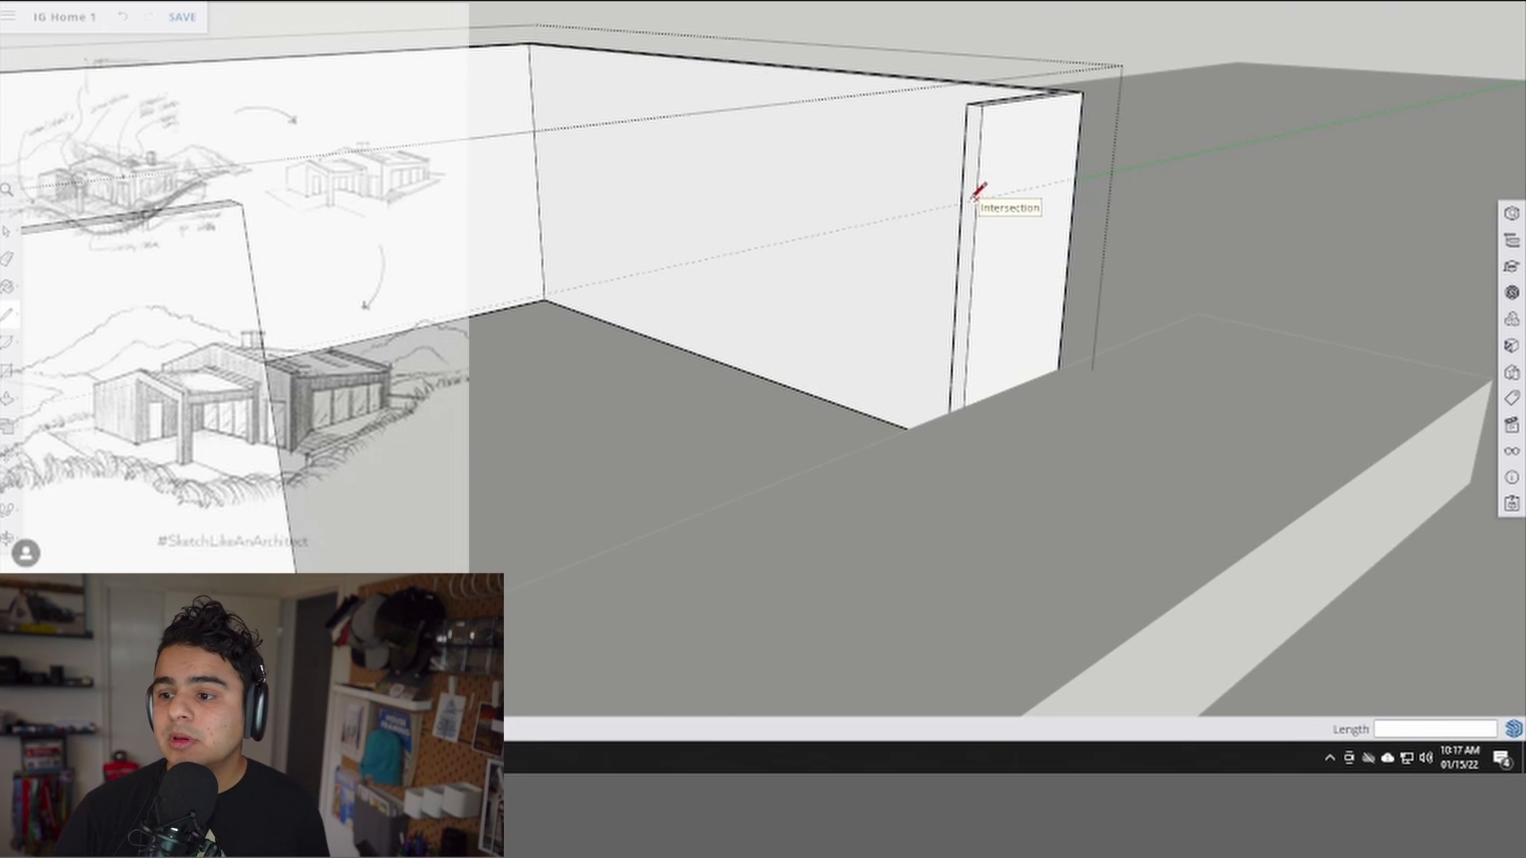
pyautogui.scroll(5, 983, 191)
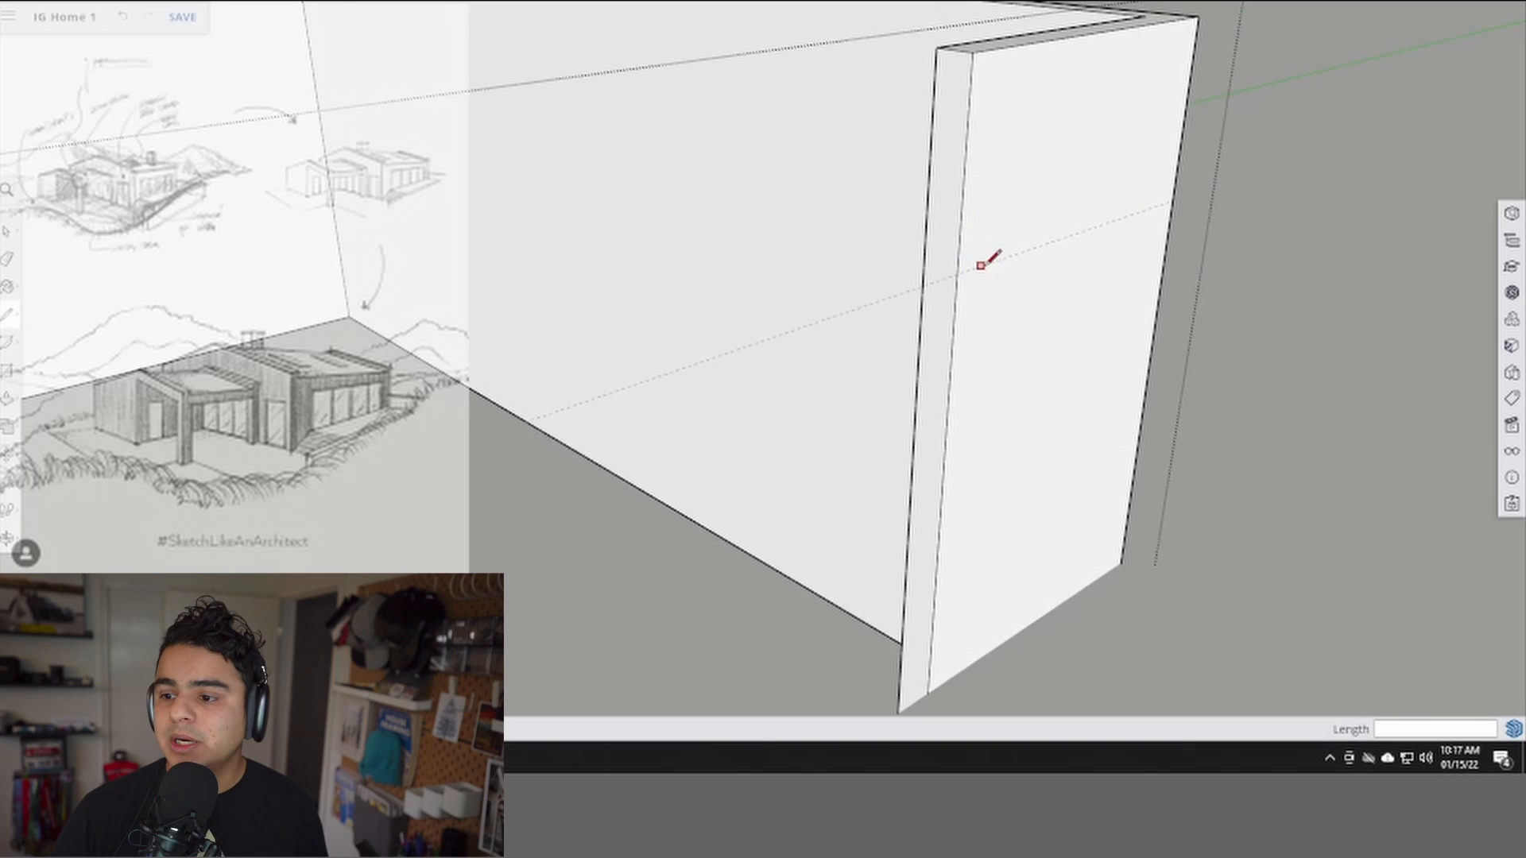
pyautogui.click(965, 264)
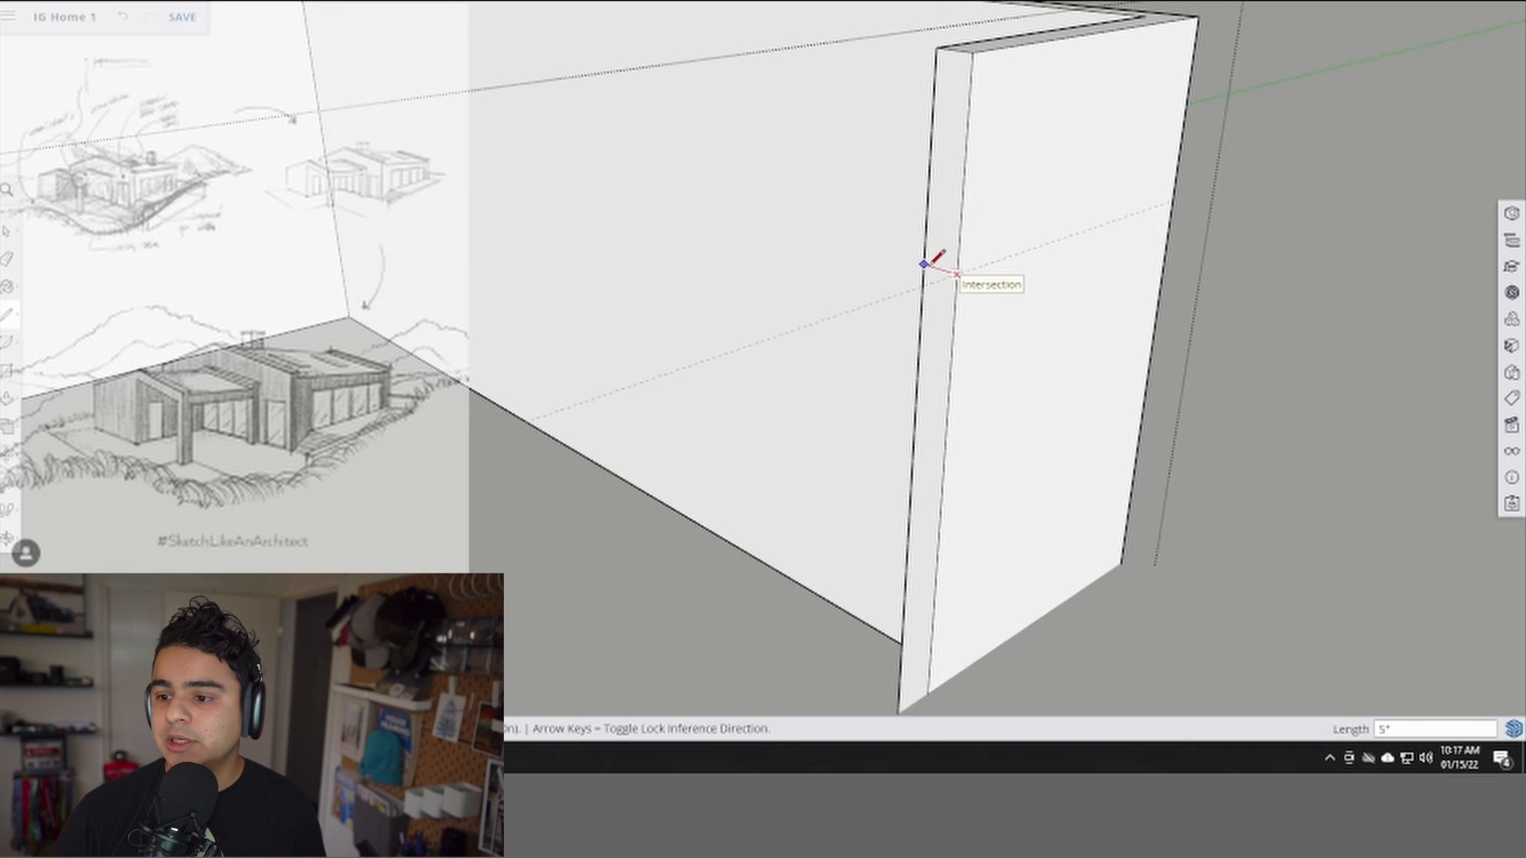
pyautogui.click(926, 265)
pyautogui.press('space')
pyautogui.scroll(-2, 941, 238)
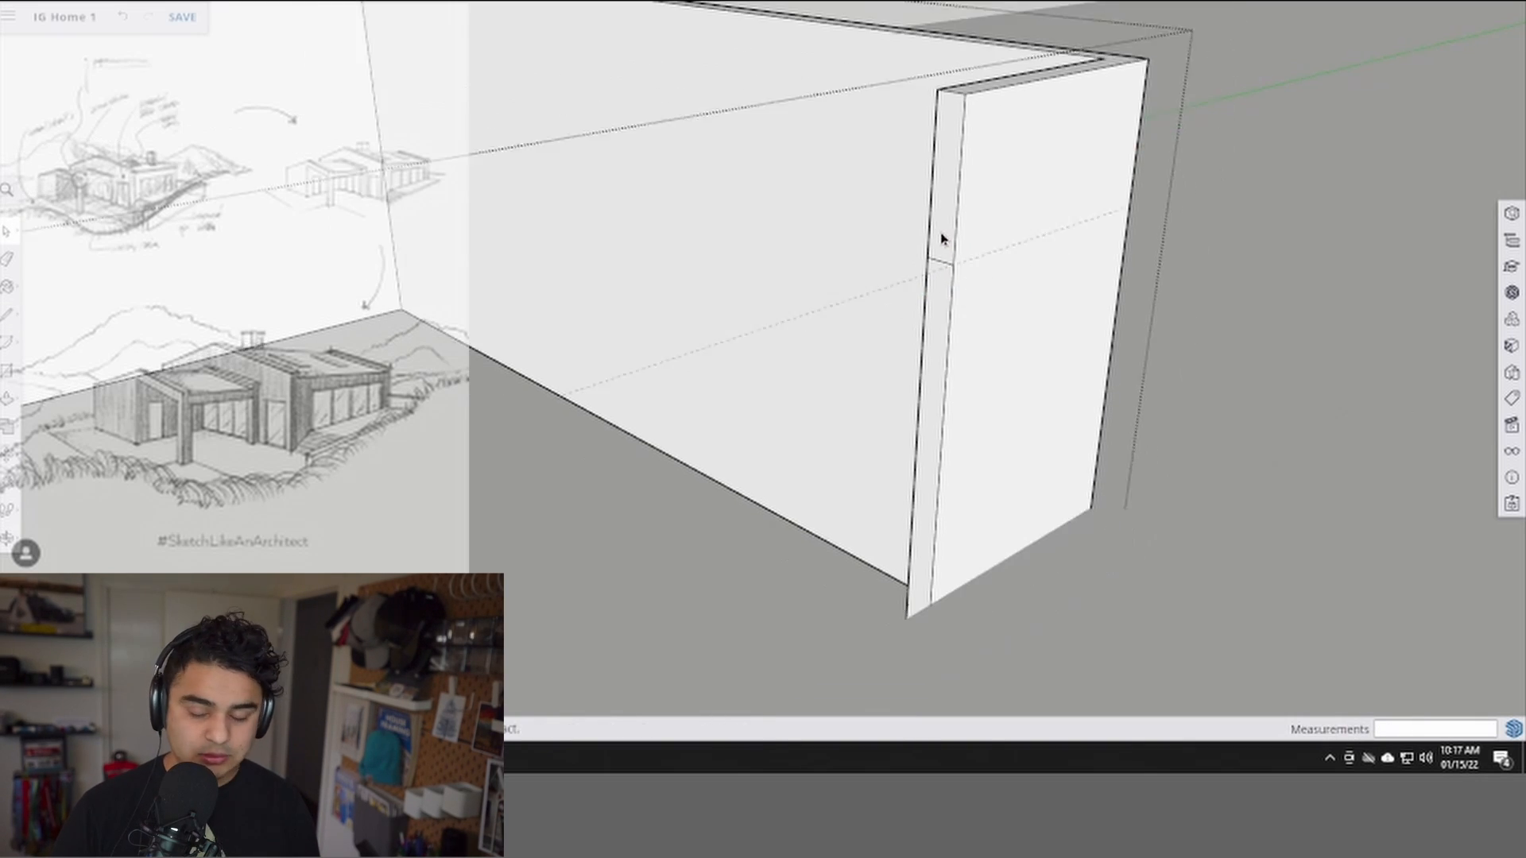
# - Push/Pull the upper part of the far wall's end face across to the opposite wall to form a header over the opening
pyautogui.press('p')
pyautogui.click(945, 230)
pyautogui.scroll(-3, 874, 234)
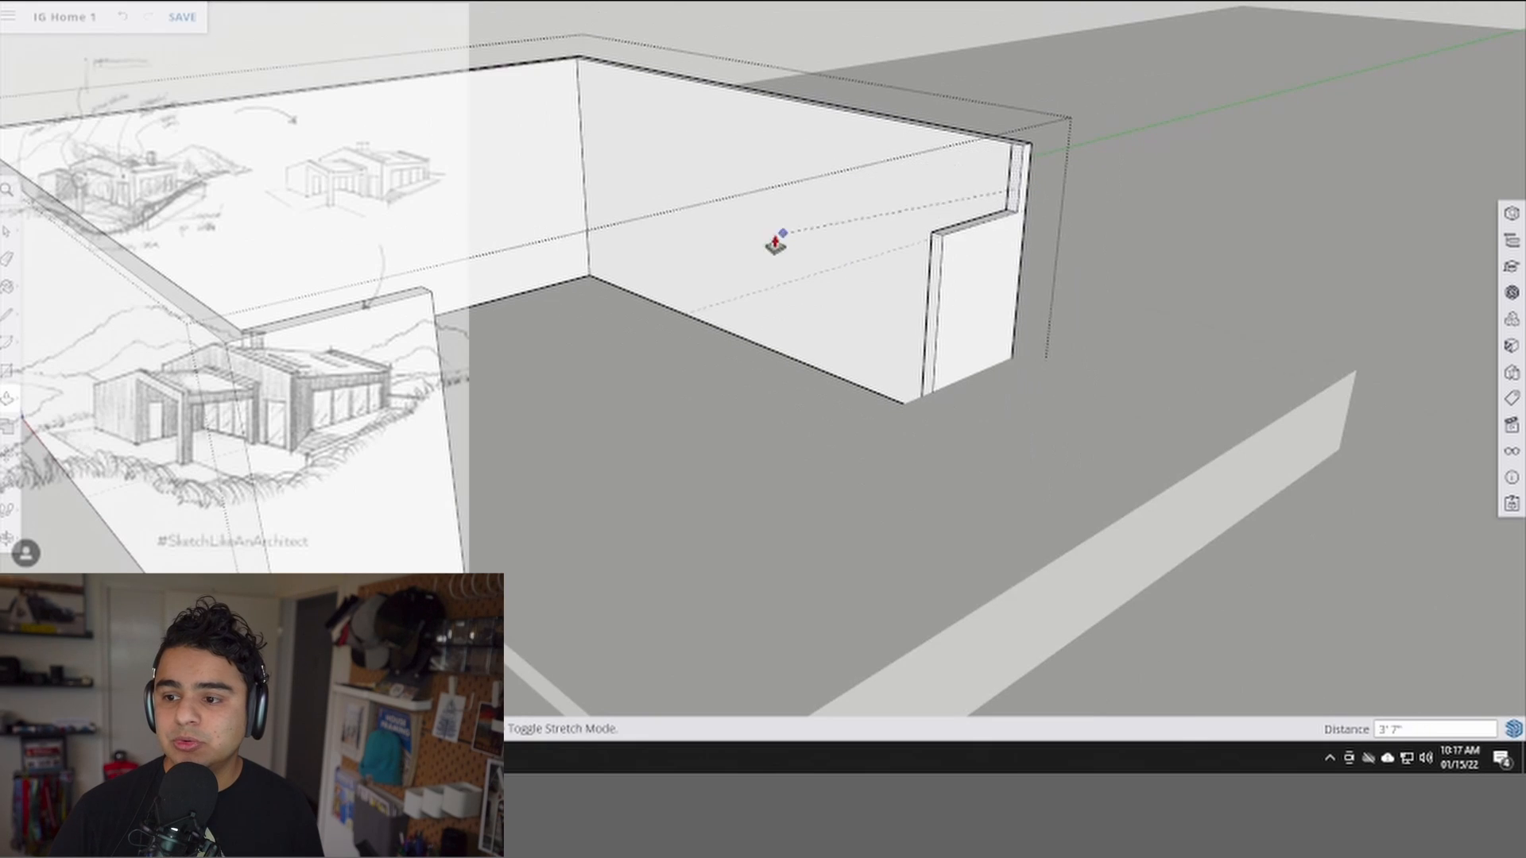
pyautogui.click(428, 298)
pyautogui.press('space')
# - Erase the leftover vertical seam where the header meets the wall, and leave the wall component
pyautogui.press('e')
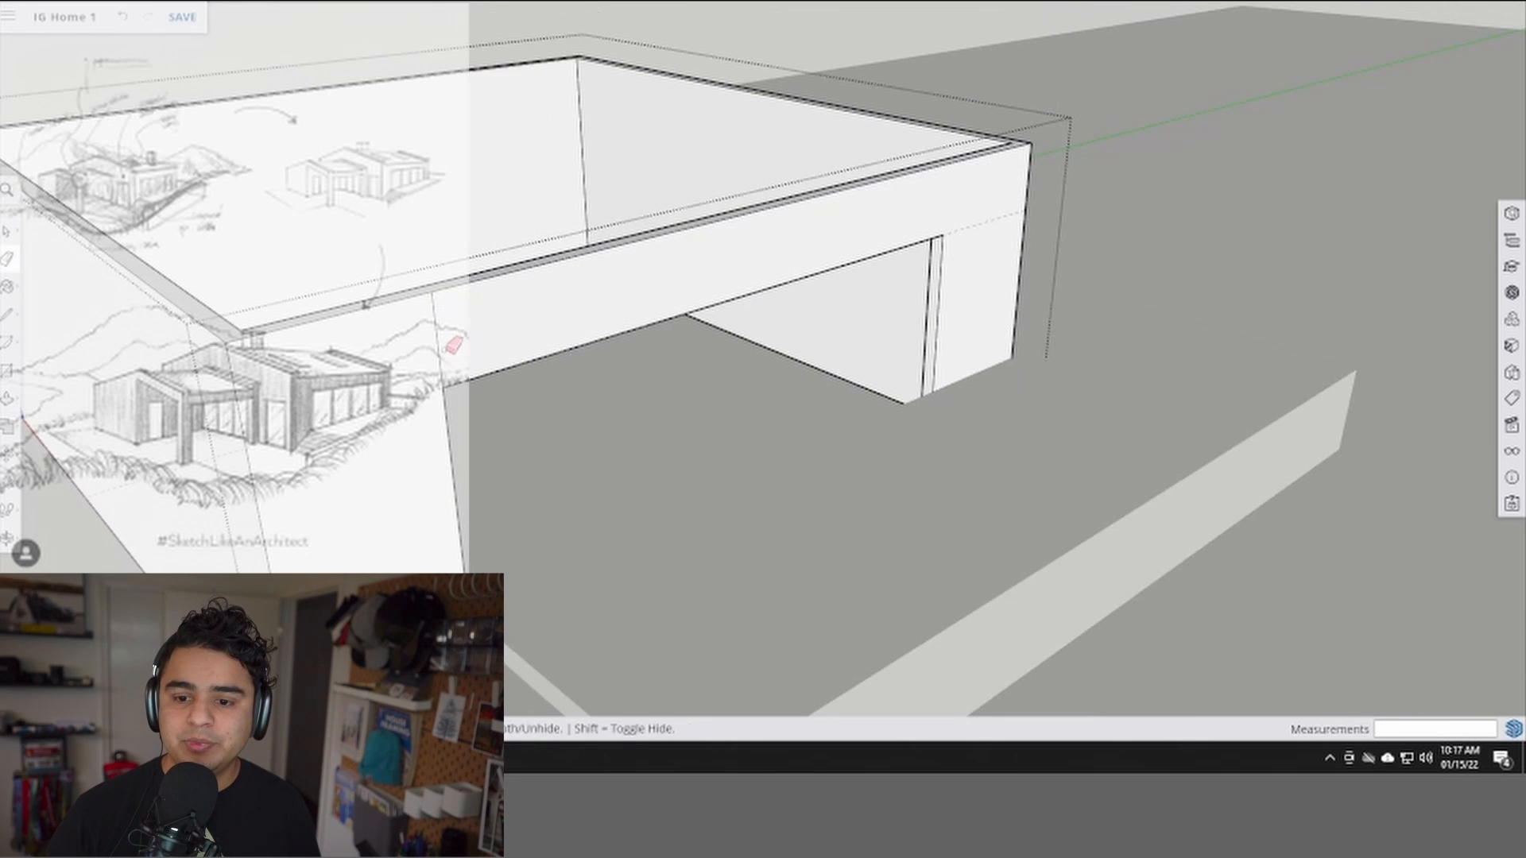
pyautogui.moveTo(409, 342); pyautogui.dragTo(1030, 363, button='middle')
pyautogui.click(1197, 331)
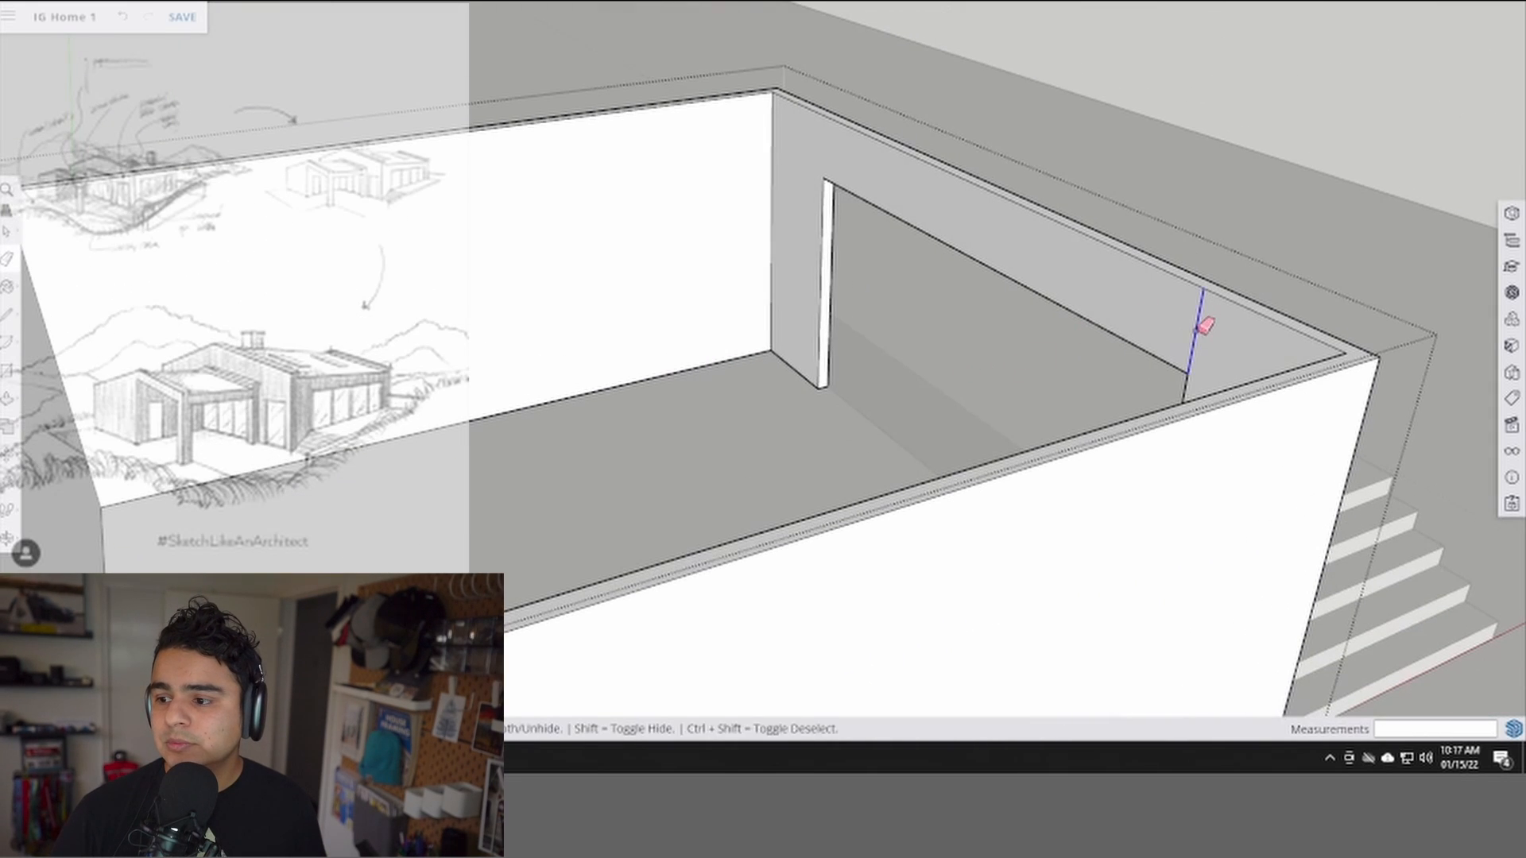
pyautogui.press('space')
pyautogui.scroll(-2, 1191, 331)
pyautogui.moveTo(1192, 331)
pyautogui.mouseDown(button='middle')
pyautogui.moveTo(846, 283)
pyautogui.moveTo(656, 284)
pyautogui.mouseUp(button='middle')
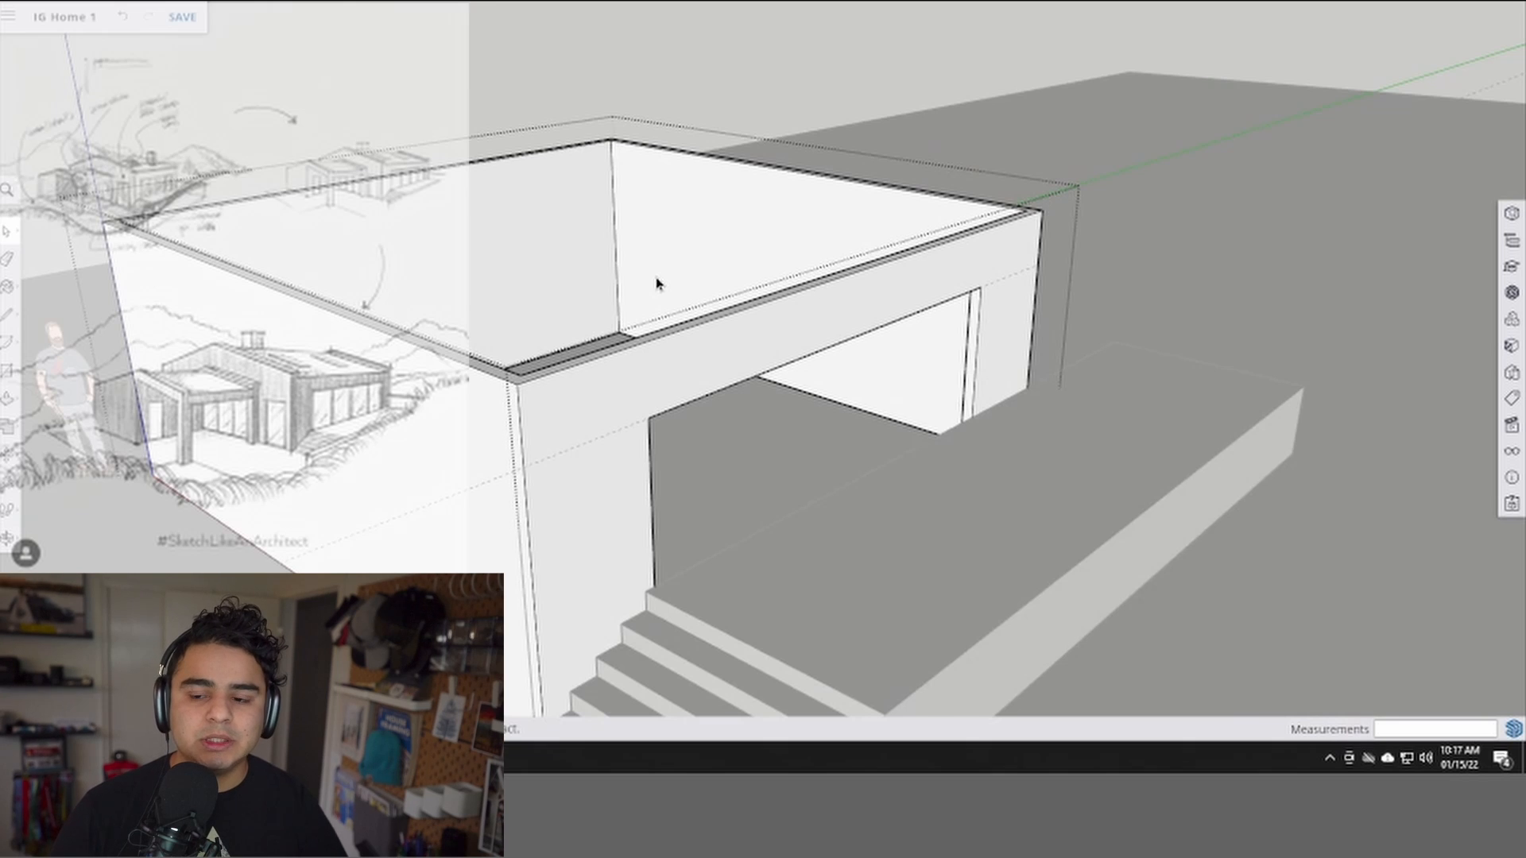
pyautogui.press('Escape')
# - Erase the guide line that runs across the header above the opening
pyautogui.moveTo(882, 417); pyautogui.dragTo(755, 348, button='middle')
pyautogui.press('e')
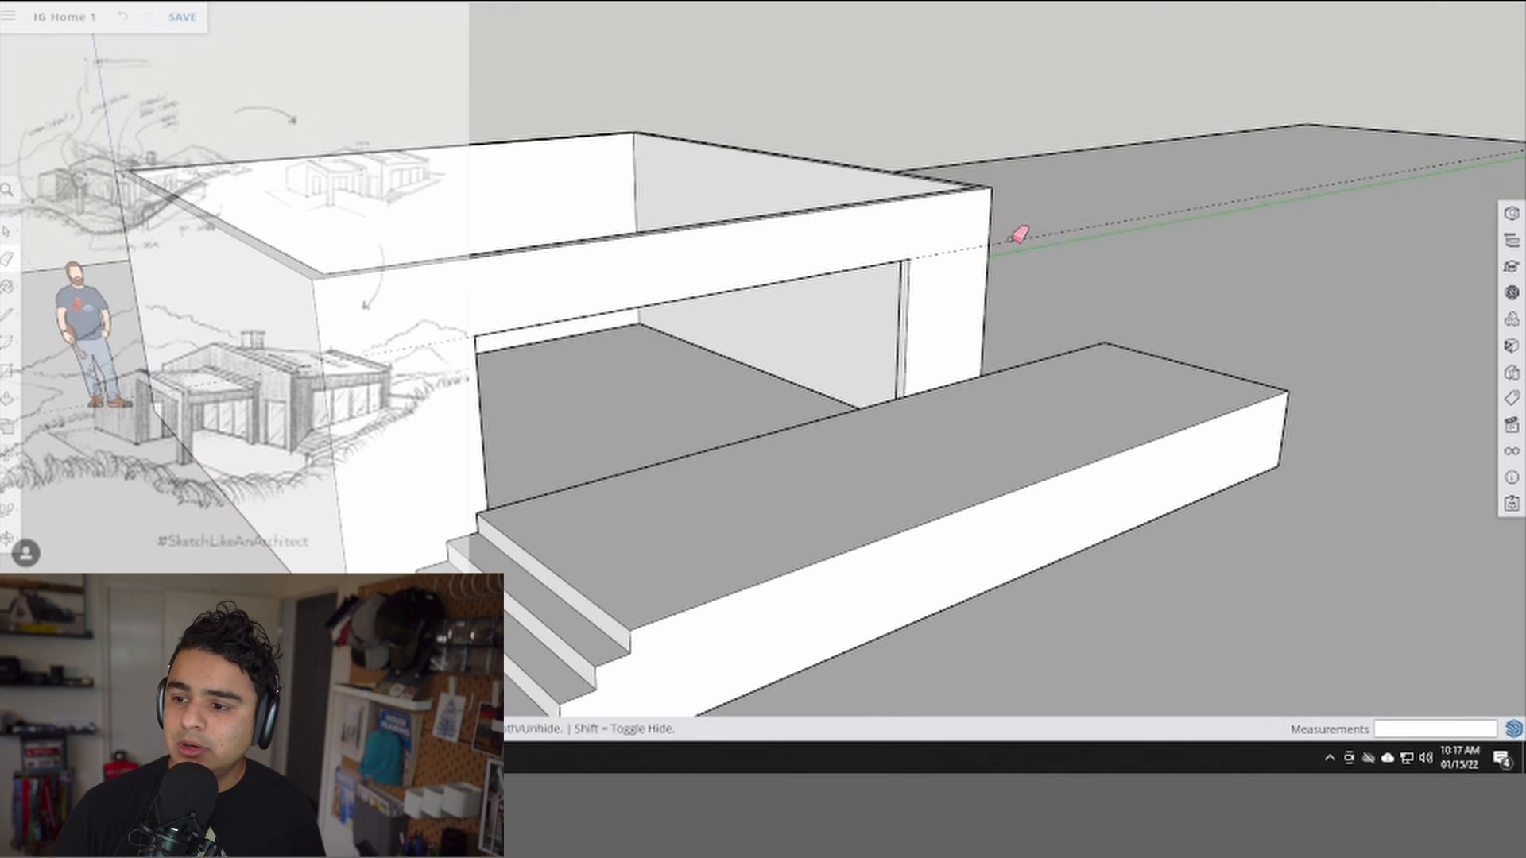
pyautogui.scroll(-3, 1021, 236)
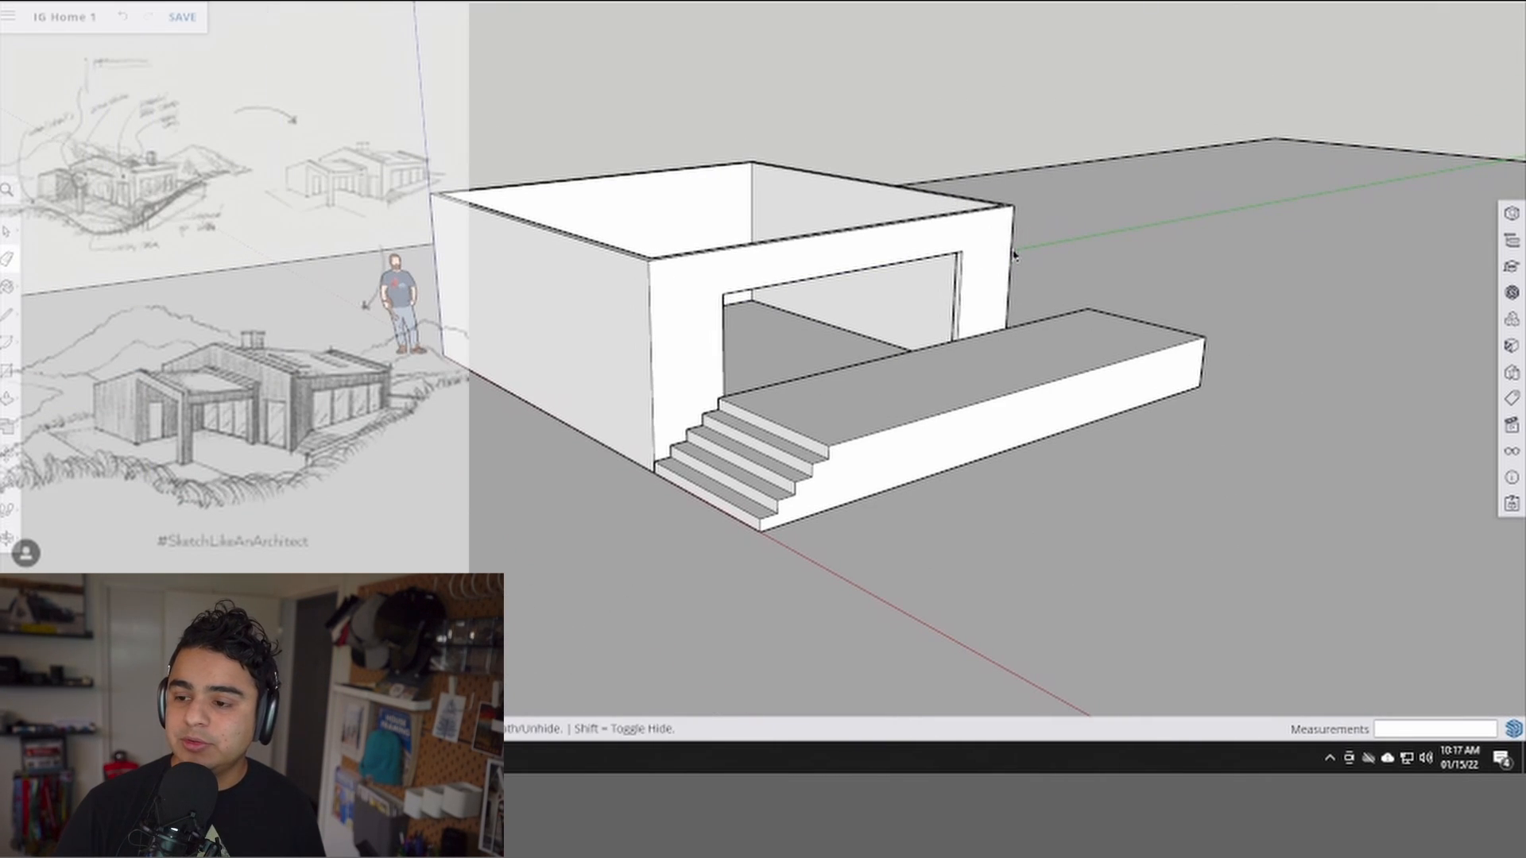
pyautogui.press('space')
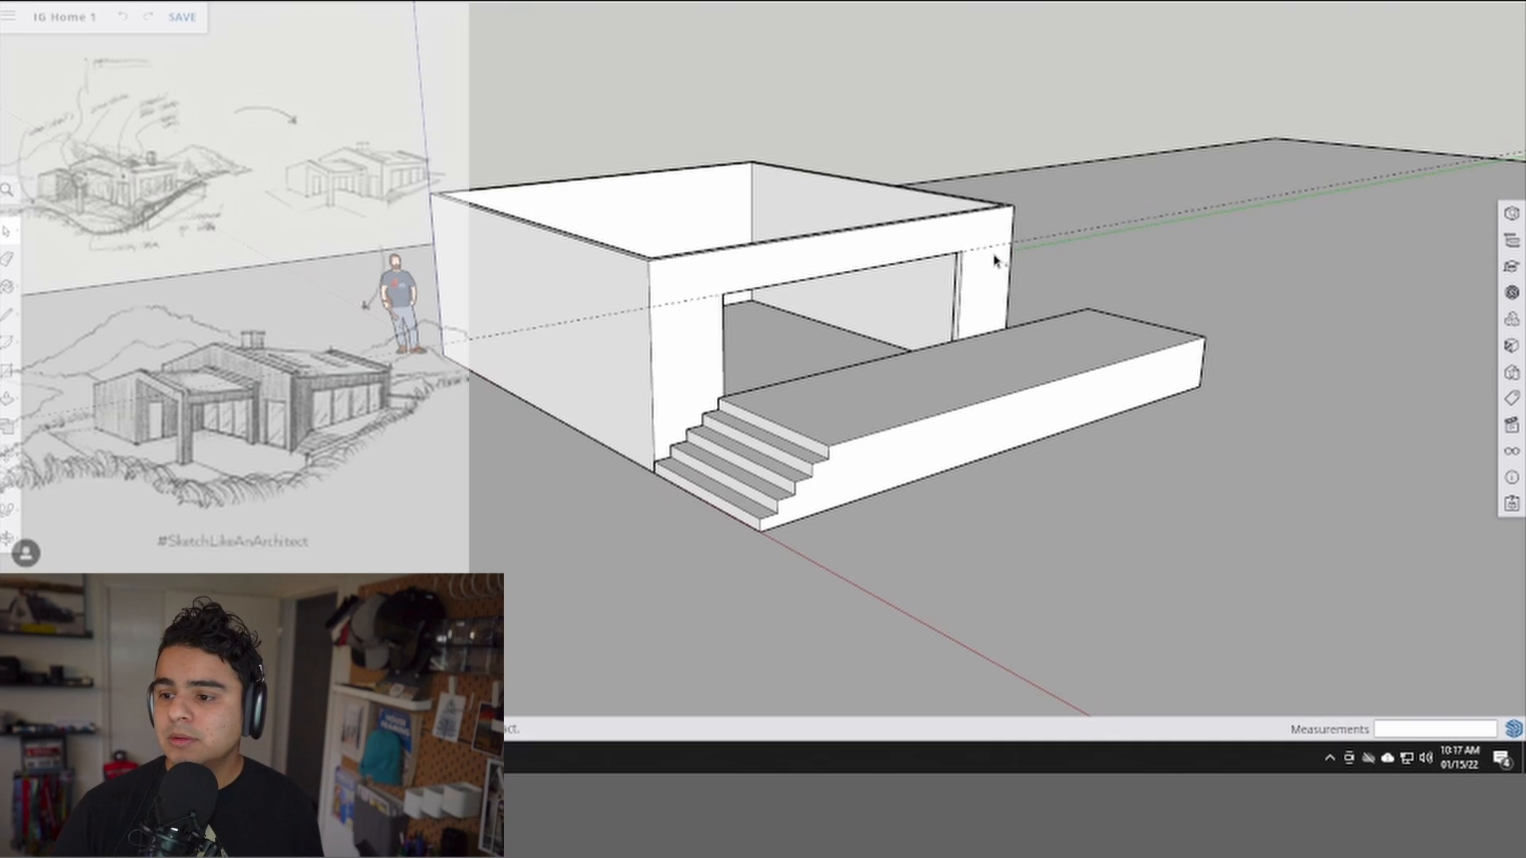
pyautogui.scroll(3, 1009, 251)
pyautogui.scroll(-2, 1016, 245)
pyautogui.press('e')
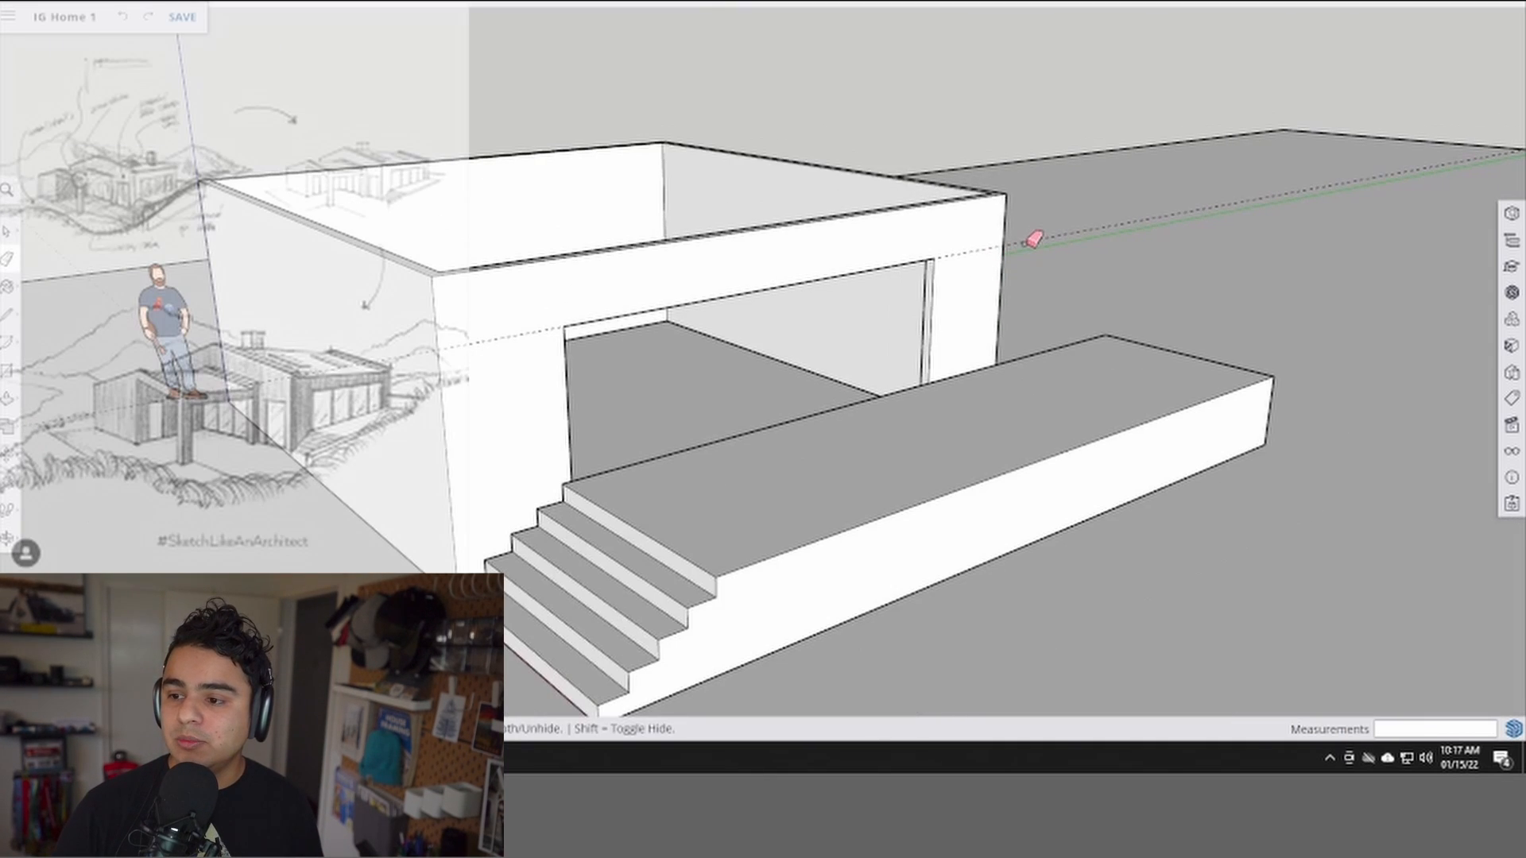
pyautogui.press('space')
pyautogui.keyDown('shift'); pyautogui.moveTo(705, 354); pyautogui.dragTo(727, 302, button='middle'); pyautogui.keyUp('shift')
pyautogui.scroll(-3, 678, 379)
pyautogui.moveTo(633, 392)
pyautogui.mouseDown(button='middle')
pyautogui.moveTo(696, 380)
pyautogui.moveTo(741, 321)
pyautogui.mouseUp(button='middle')
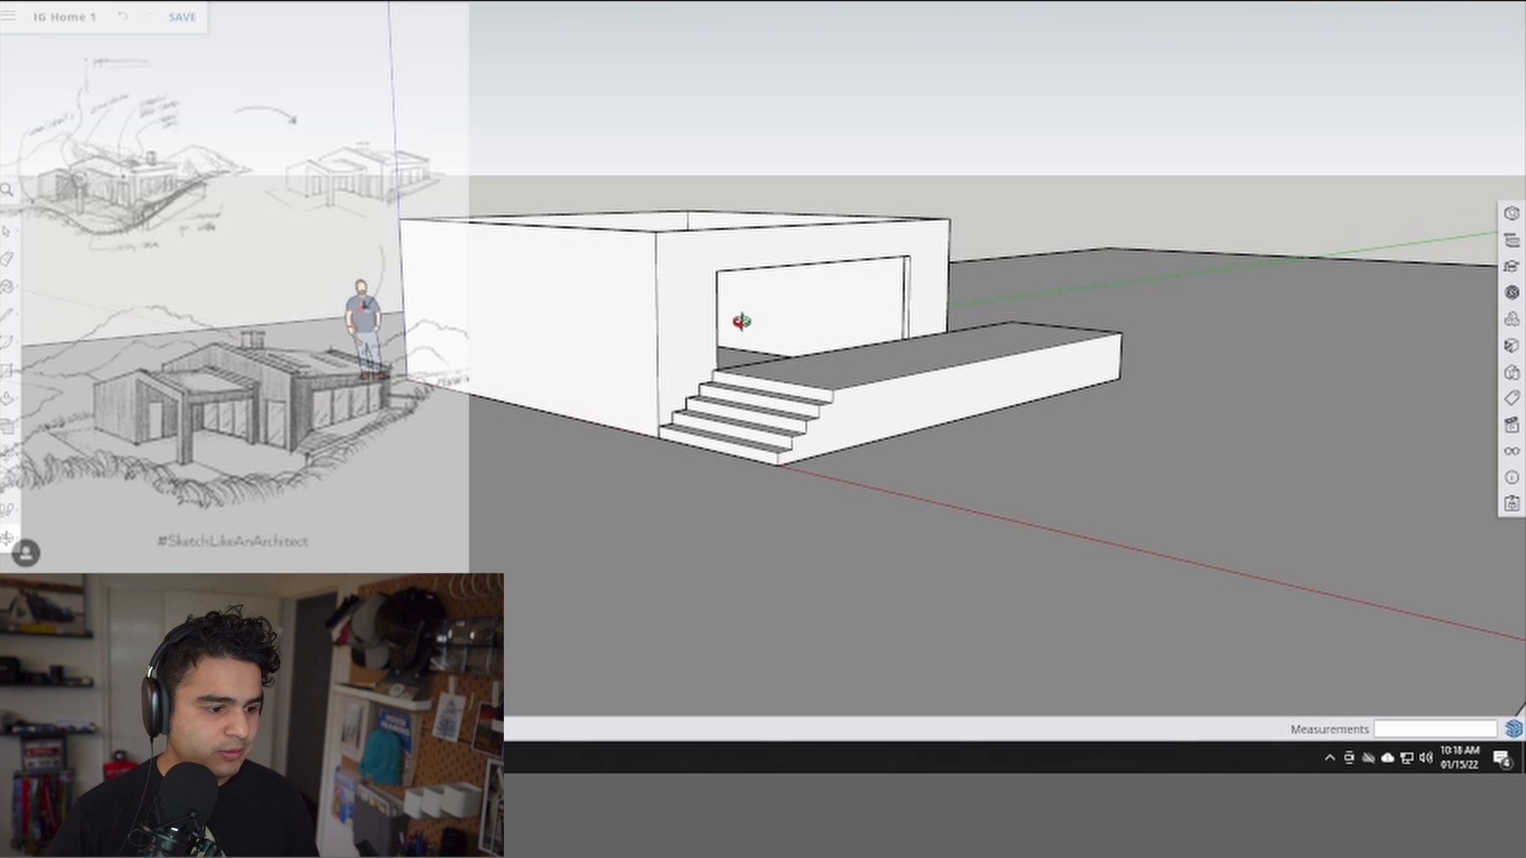
pyautogui.scroll(5, 746, 330)
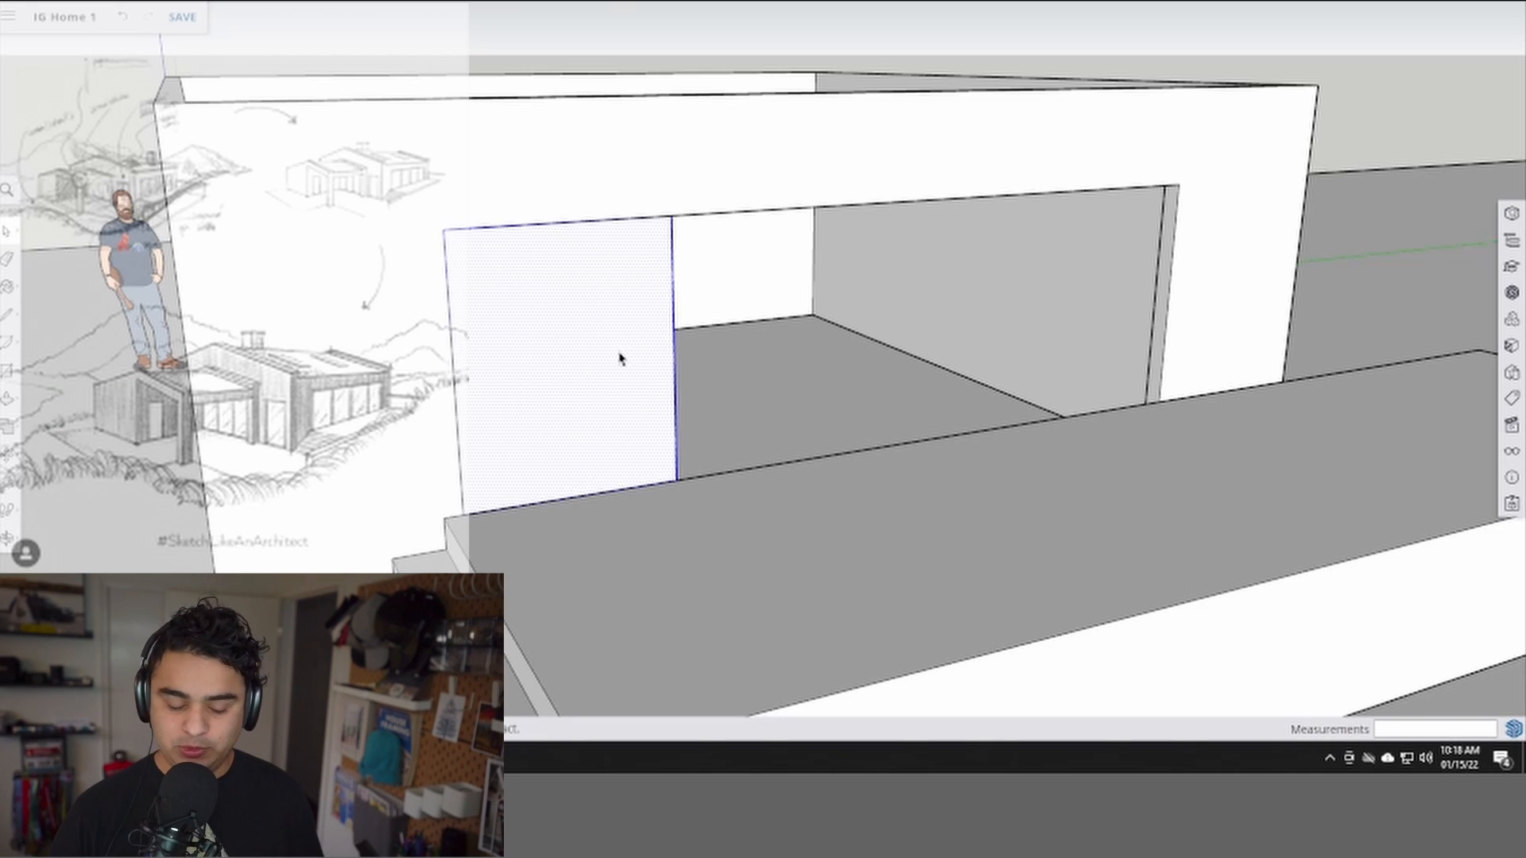
pyautogui.press('Delete')
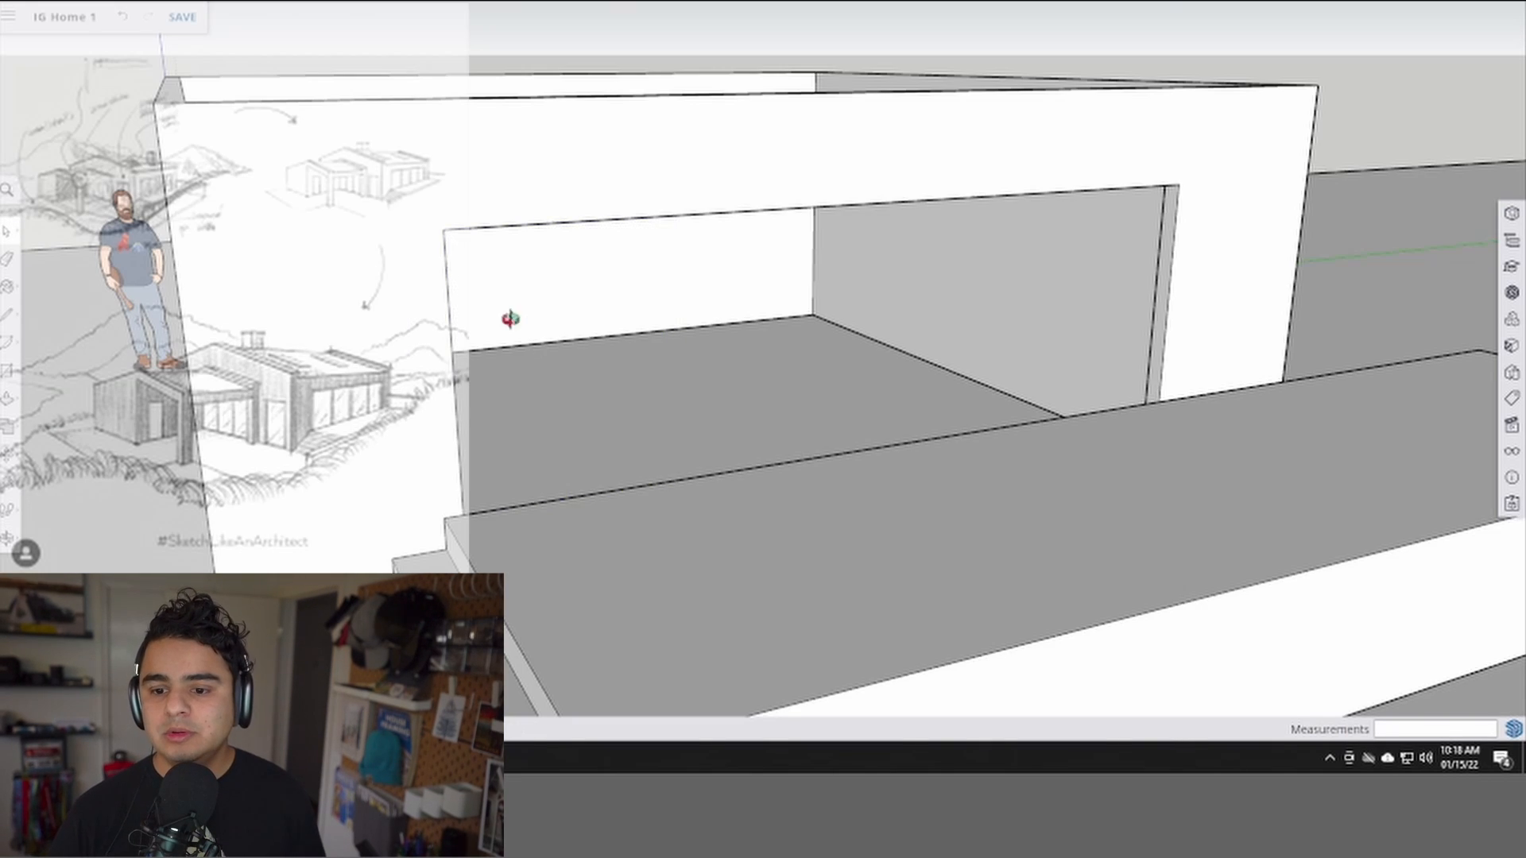
# - Draw a rectangle that fills the whole wall opening, from its upper corner to the opposite corner at deck level
pyautogui.scroll(-3, 487, 347)
pyautogui.moveTo(510, 319); pyautogui.dragTo(462, 355, button='middle')
pyautogui.press('r')
pyautogui.click(398, 295)
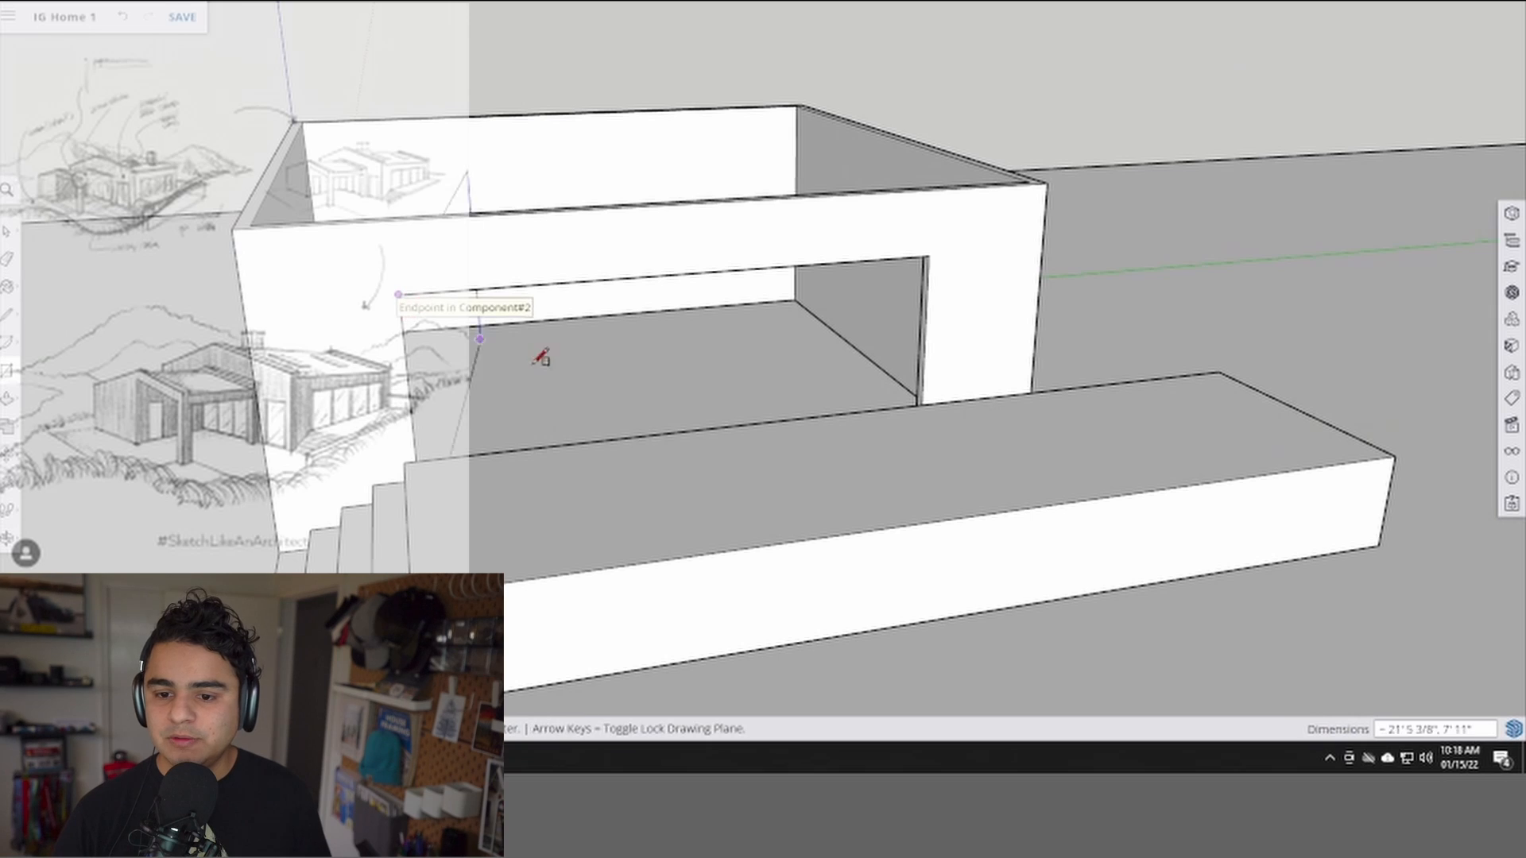
pyautogui.click(922, 406)
pyautogui.press('space')
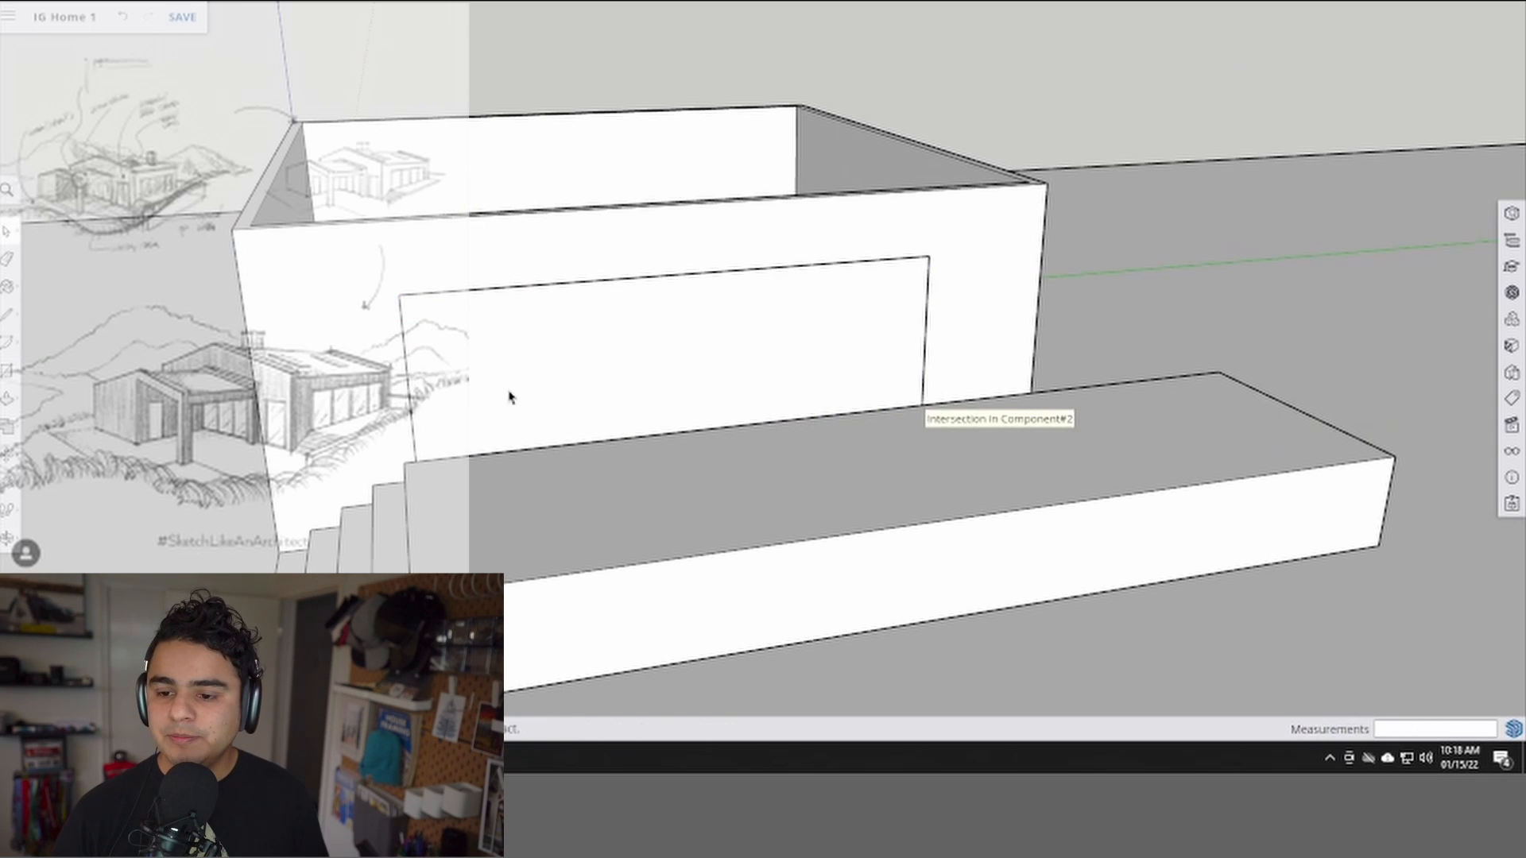
# - Offset the opening's face inward by 2" and delete the inner face to leave a thin frame outline
pyautogui.scroll(5, 509, 397)
pyautogui.press('f')
pyautogui.click(397, 314)
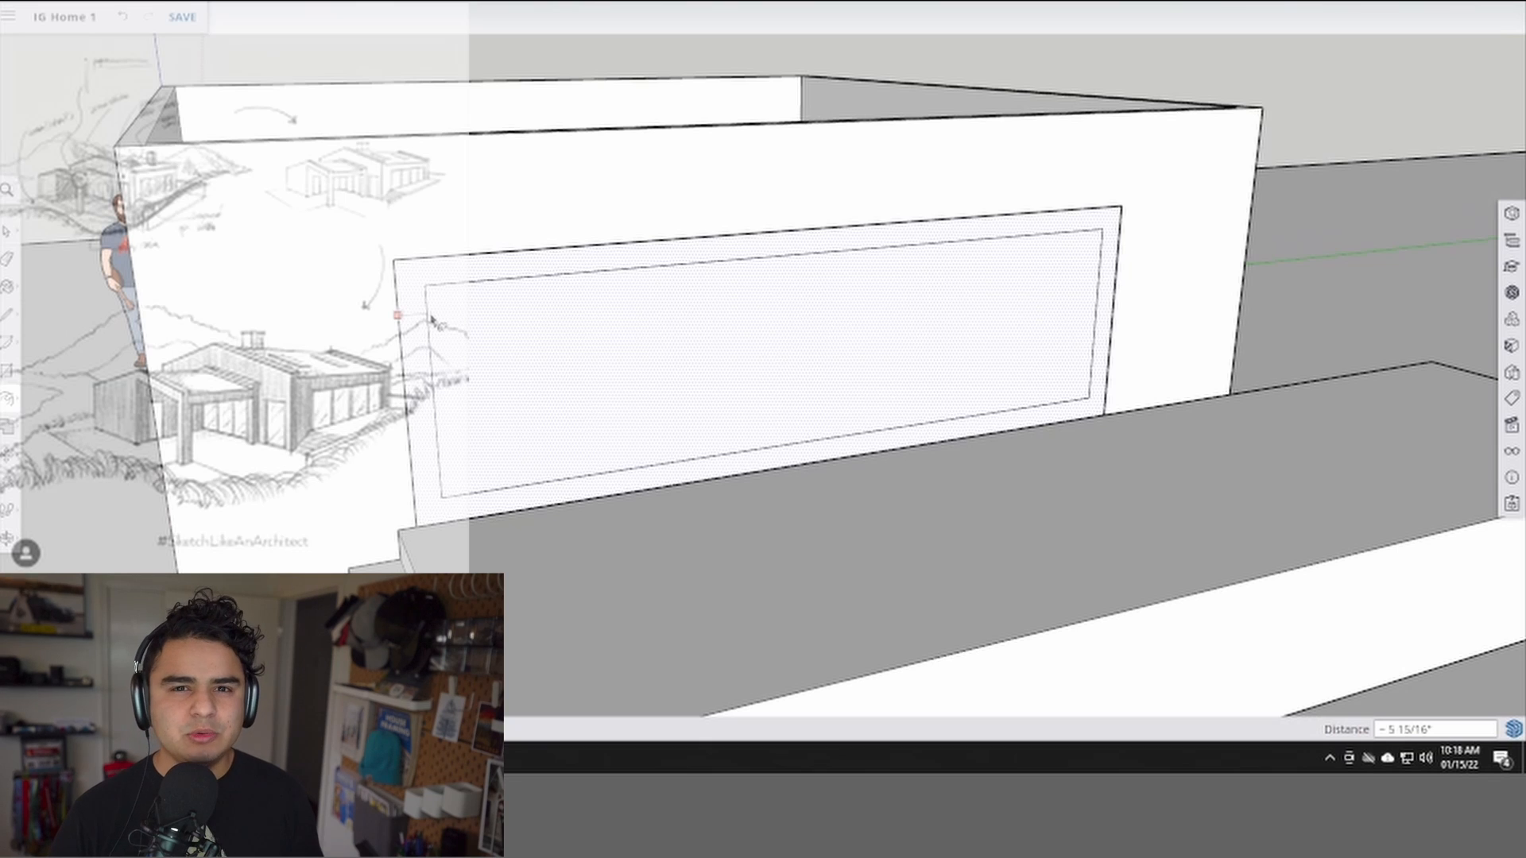
pyautogui.press('Return')
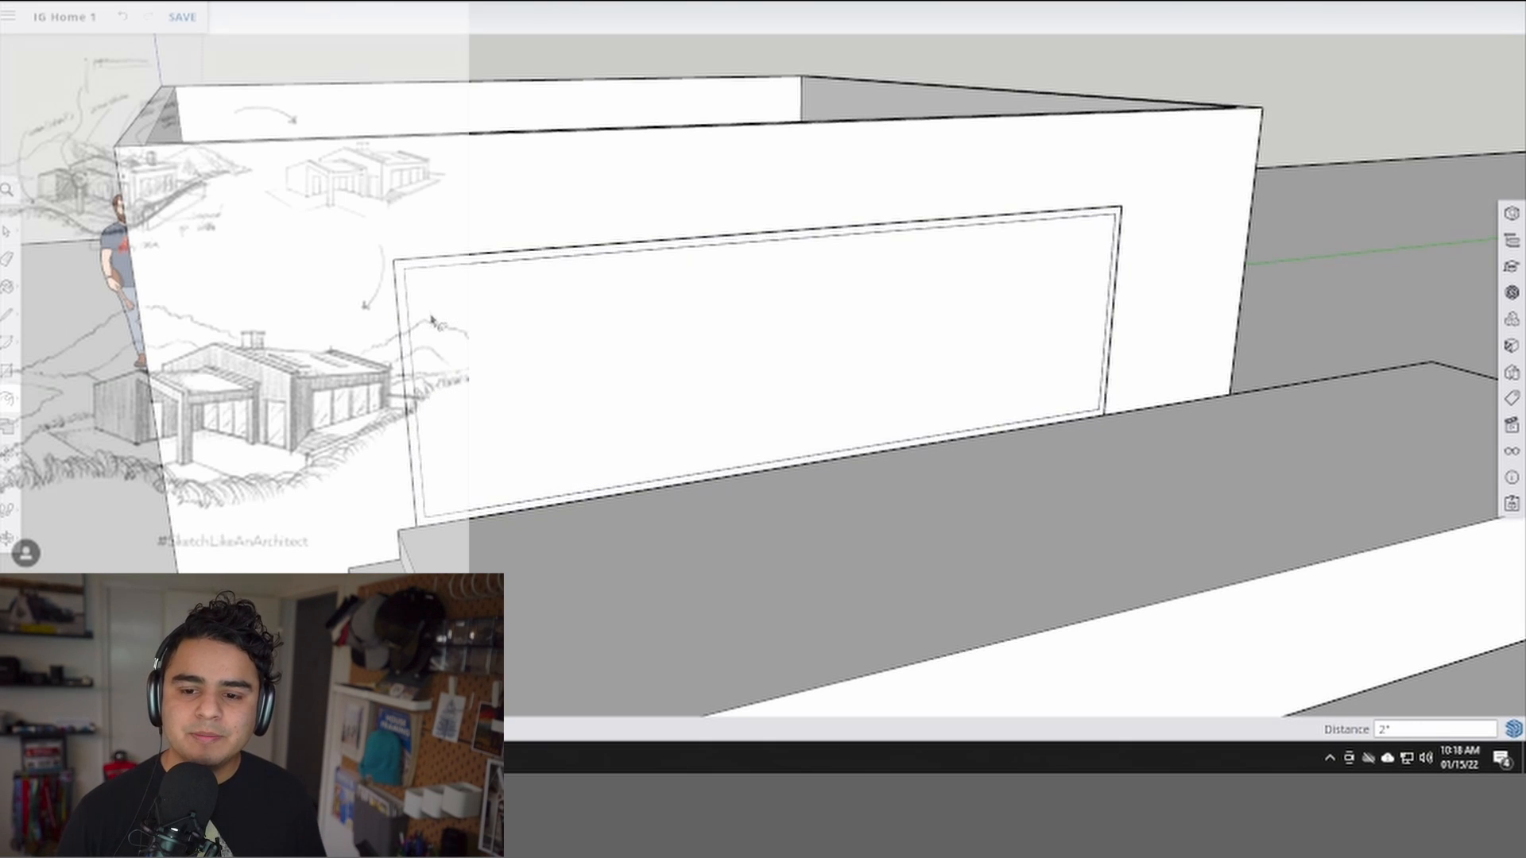
pyautogui.press('Delete')
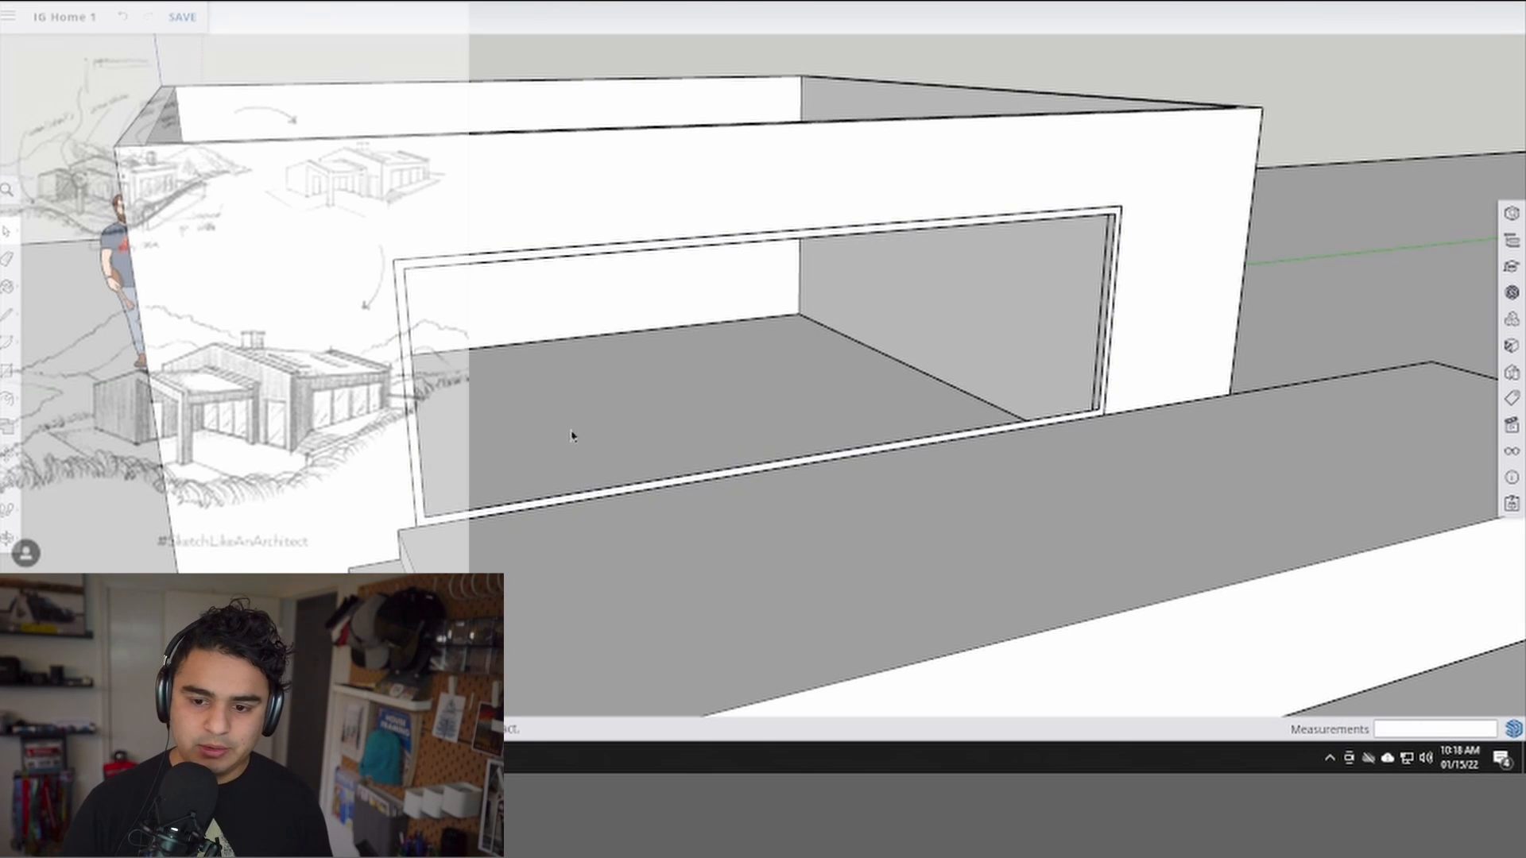
# - Push/Pull the thin frame face in the opening to a depth of 4"
pyautogui.moveTo(573, 436); pyautogui.dragTo(293, 122, button='middle')
pyautogui.scroll(5, 342, 371)
pyautogui.scroll(3, 358, 362)
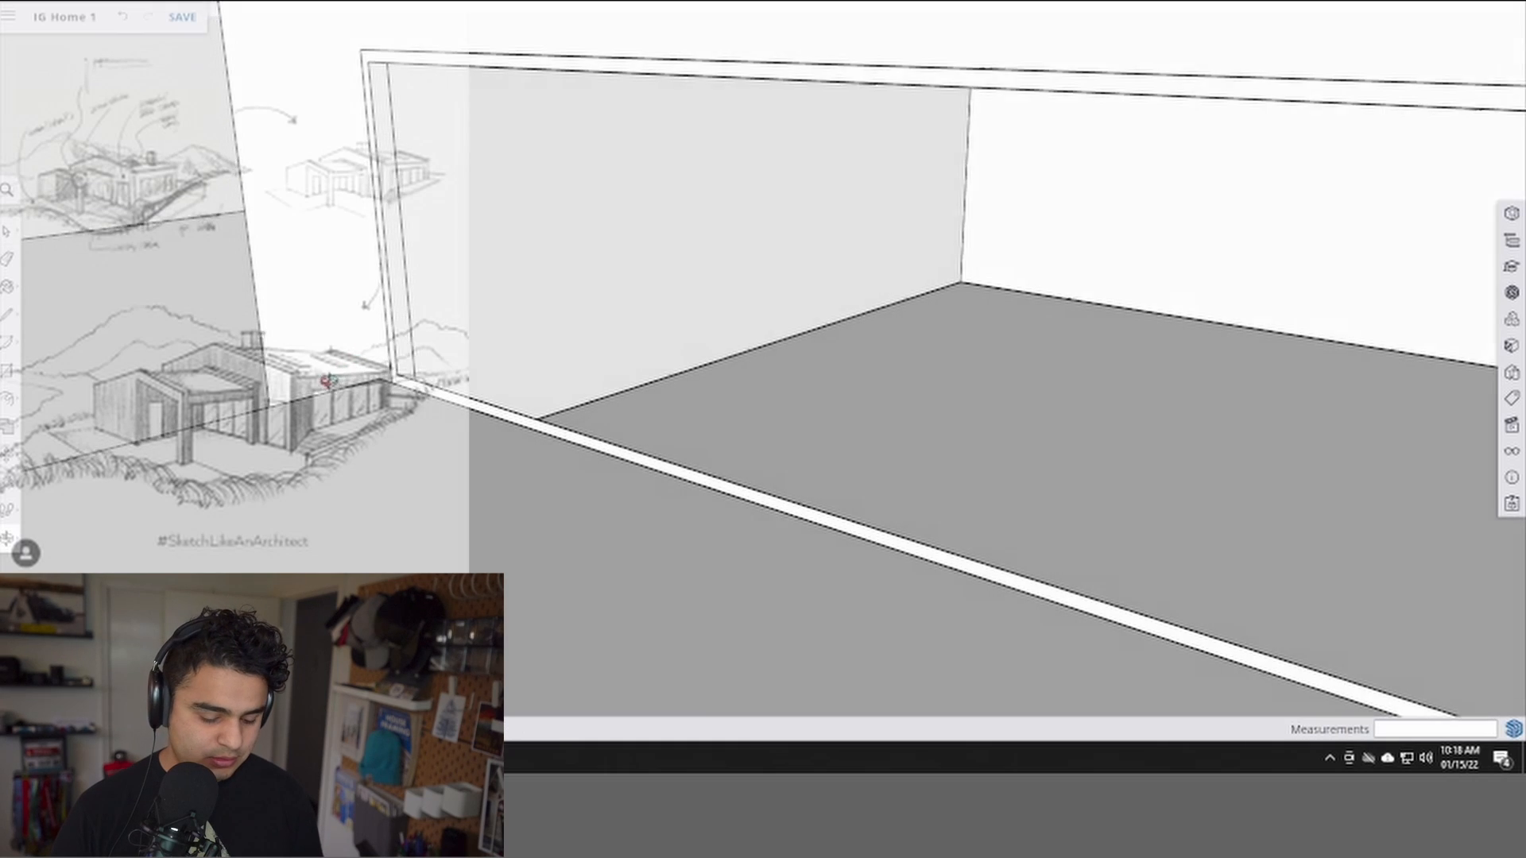
pyautogui.press('m')
pyautogui.scroll(2, 385, 346)
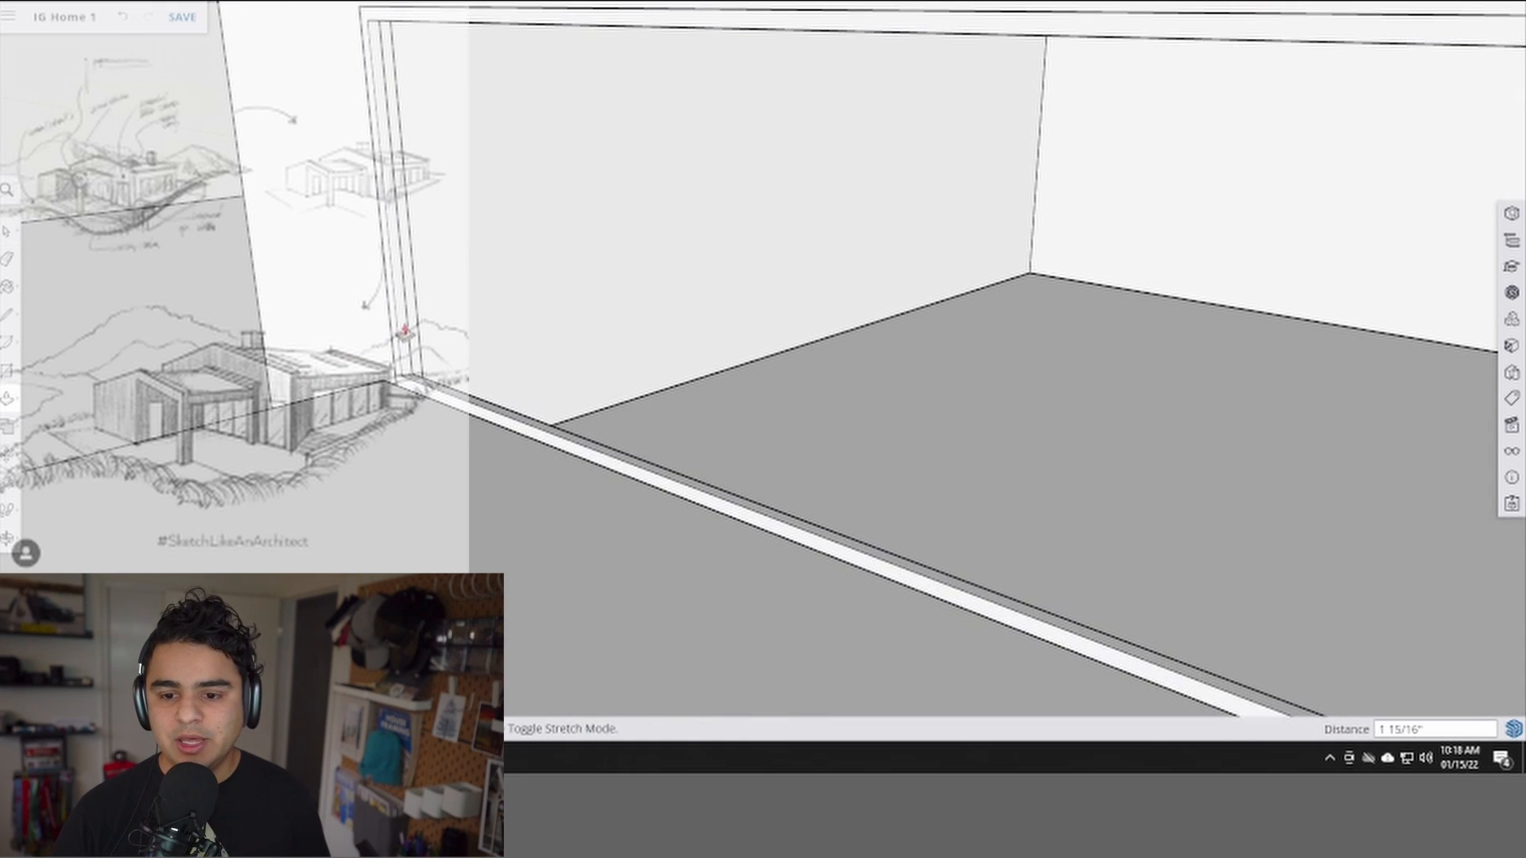
pyautogui.click(405, 332)
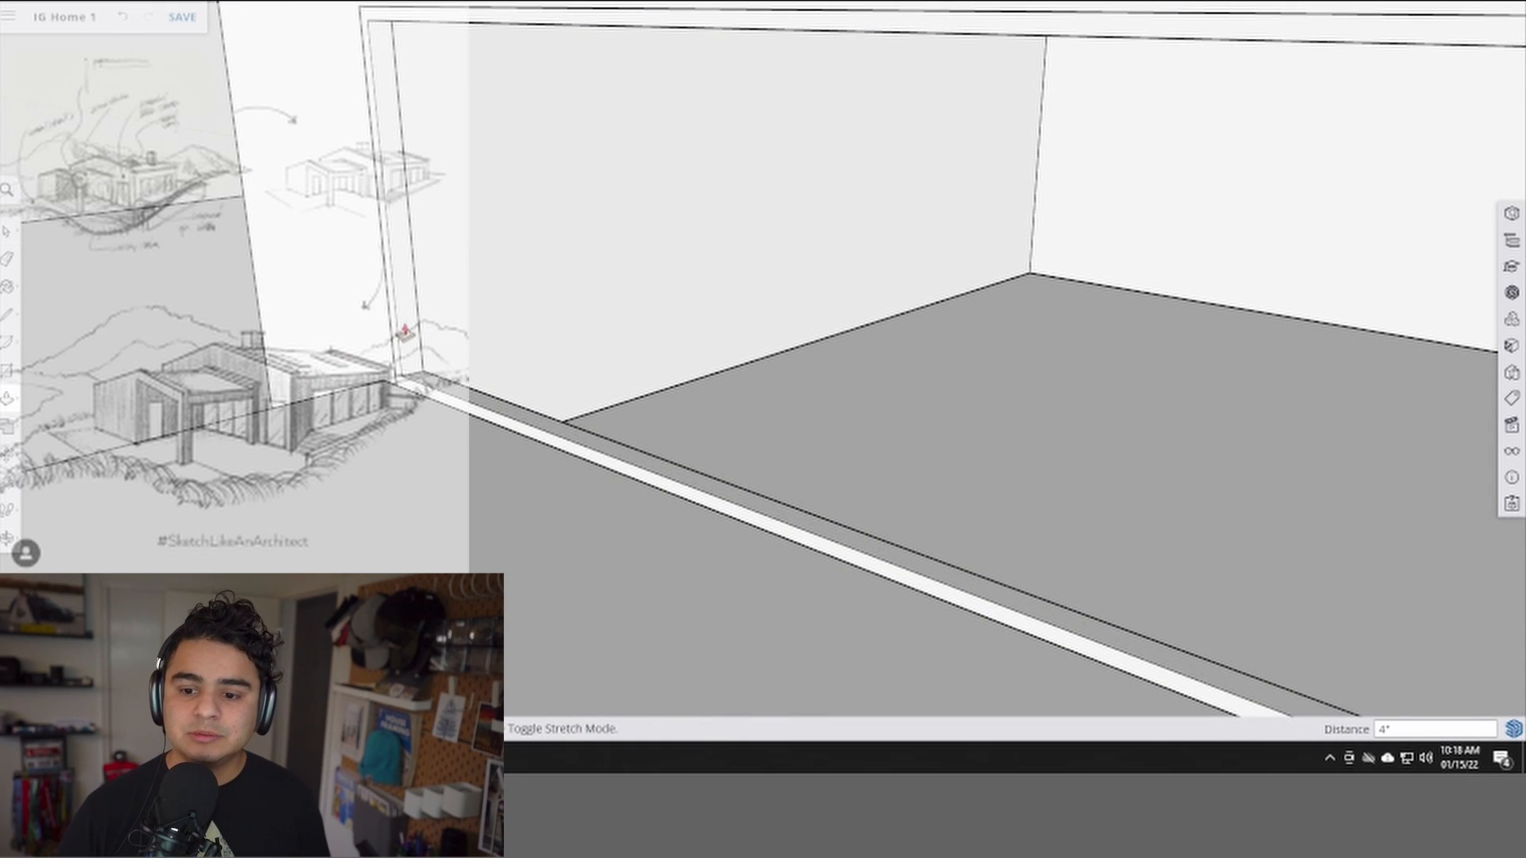
pyautogui.press('space')
# - Select the whole window frame and make it a component with the default settings
pyautogui.moveTo(358, 333); pyautogui.dragTo(419, 346, button='middle')
pyautogui.scroll(-5, 498, 416)
pyautogui.scroll(3, 442, 417)
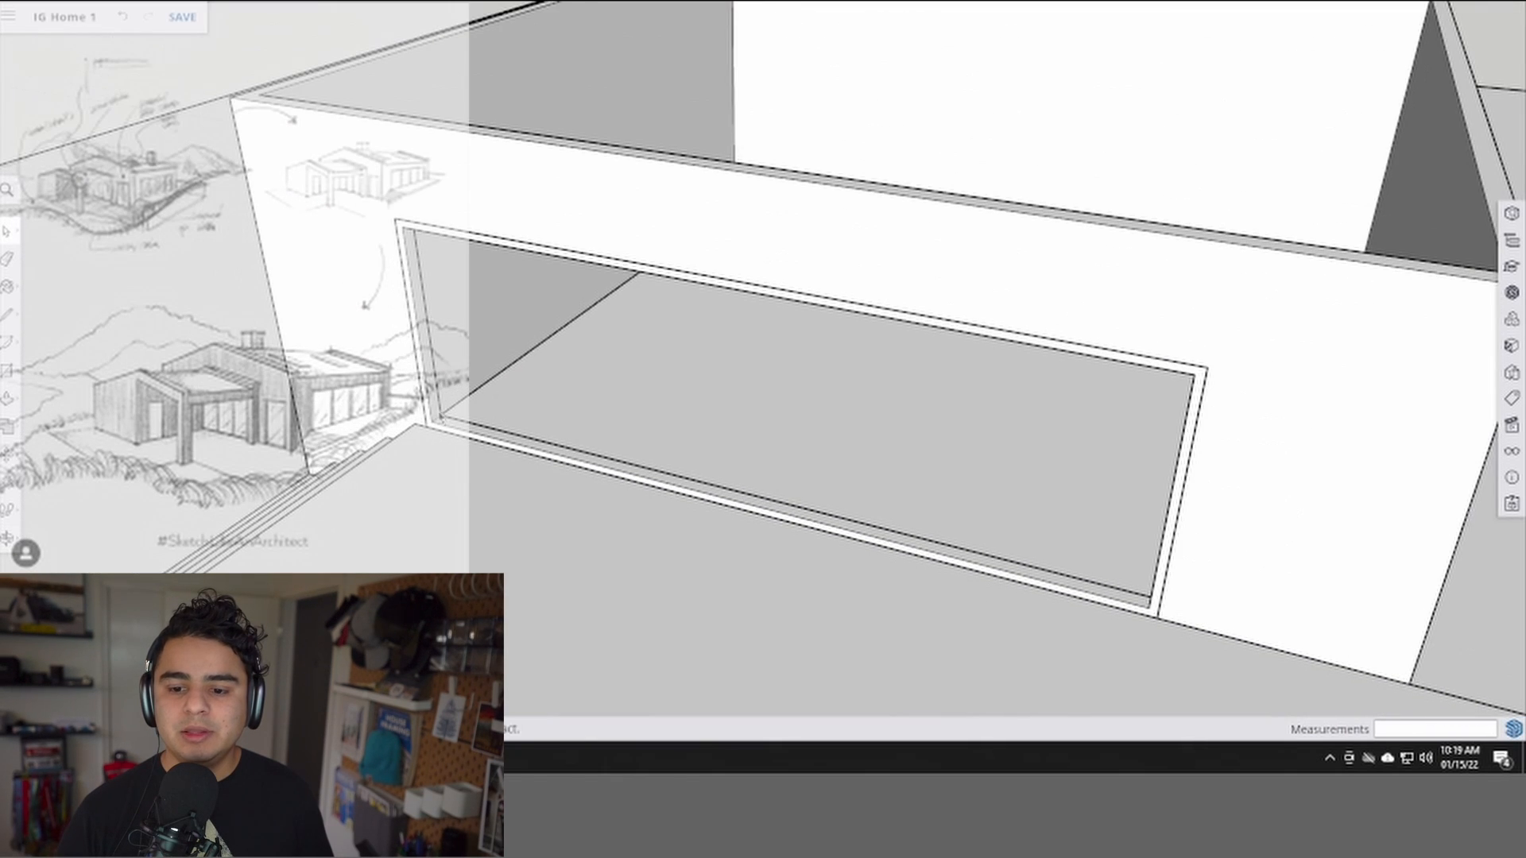
pyautogui.scroll(1, 444, 424)
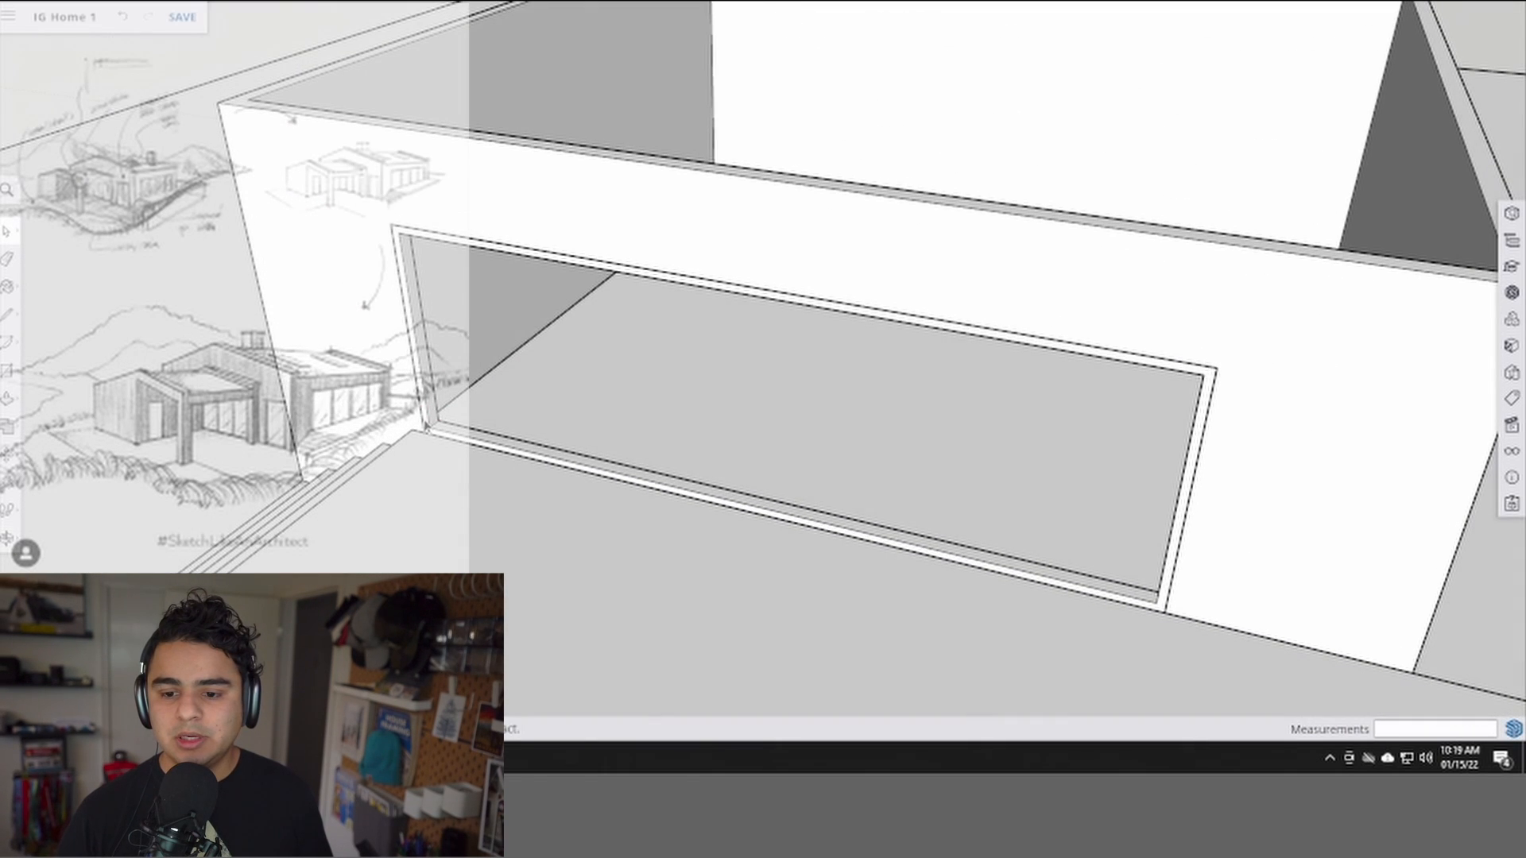
pyautogui.doubleClick(425, 427)
pyautogui.press('g')
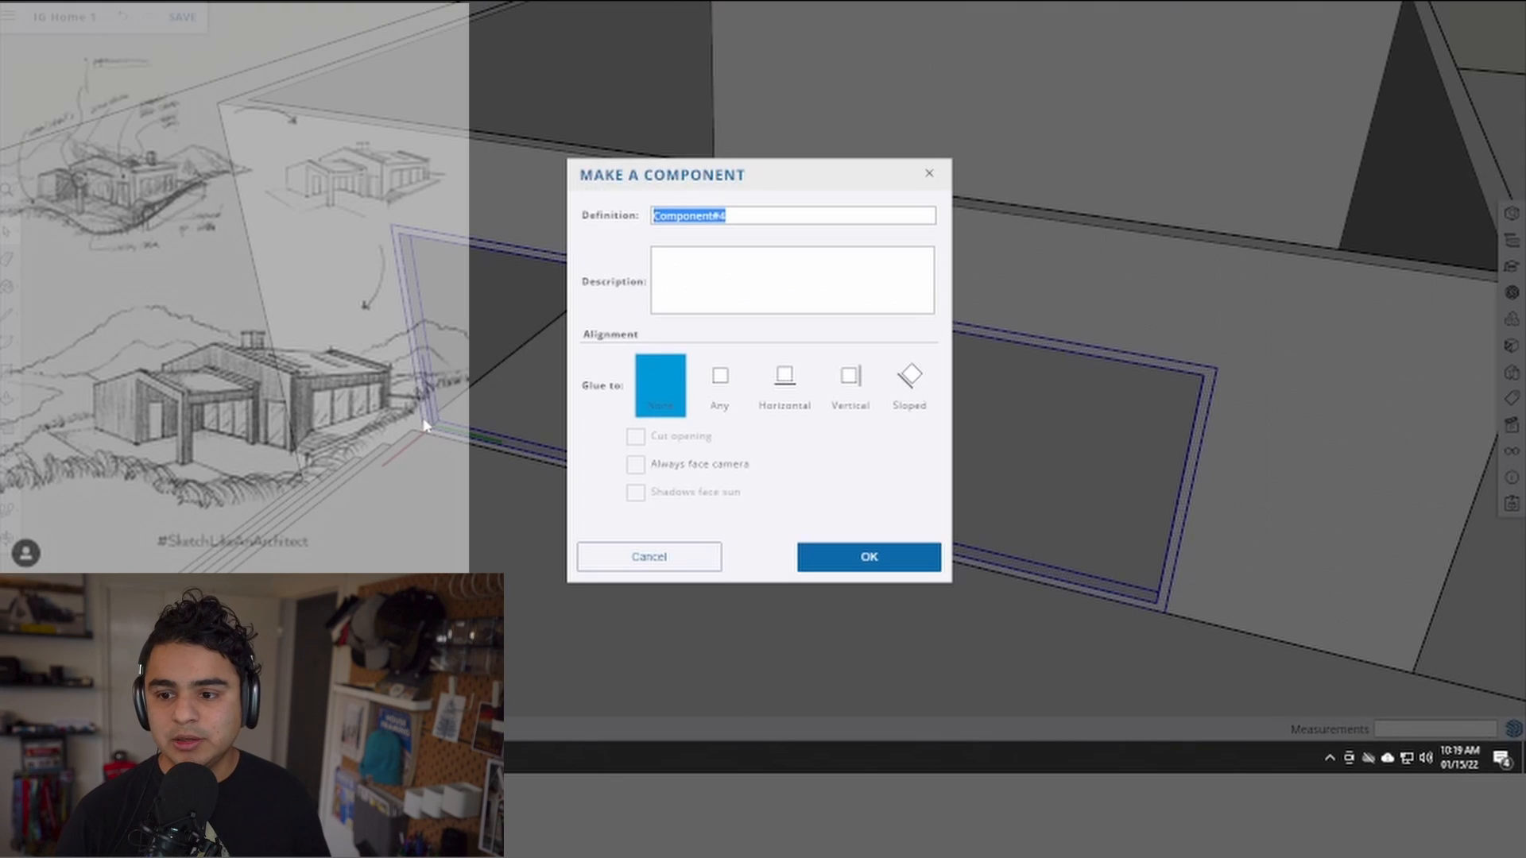
pyautogui.press('Return')
# - Place a vertical guide line 4' from the frame's outer side edge nearest the stairs
pyautogui.moveTo(455, 398); pyautogui.dragTo(596, 324, button='middle')
pyautogui.moveTo(545, 280); pyautogui.dragTo(407, 389, button='middle')
pyautogui.scroll(3, 407, 389)
pyautogui.press('l')
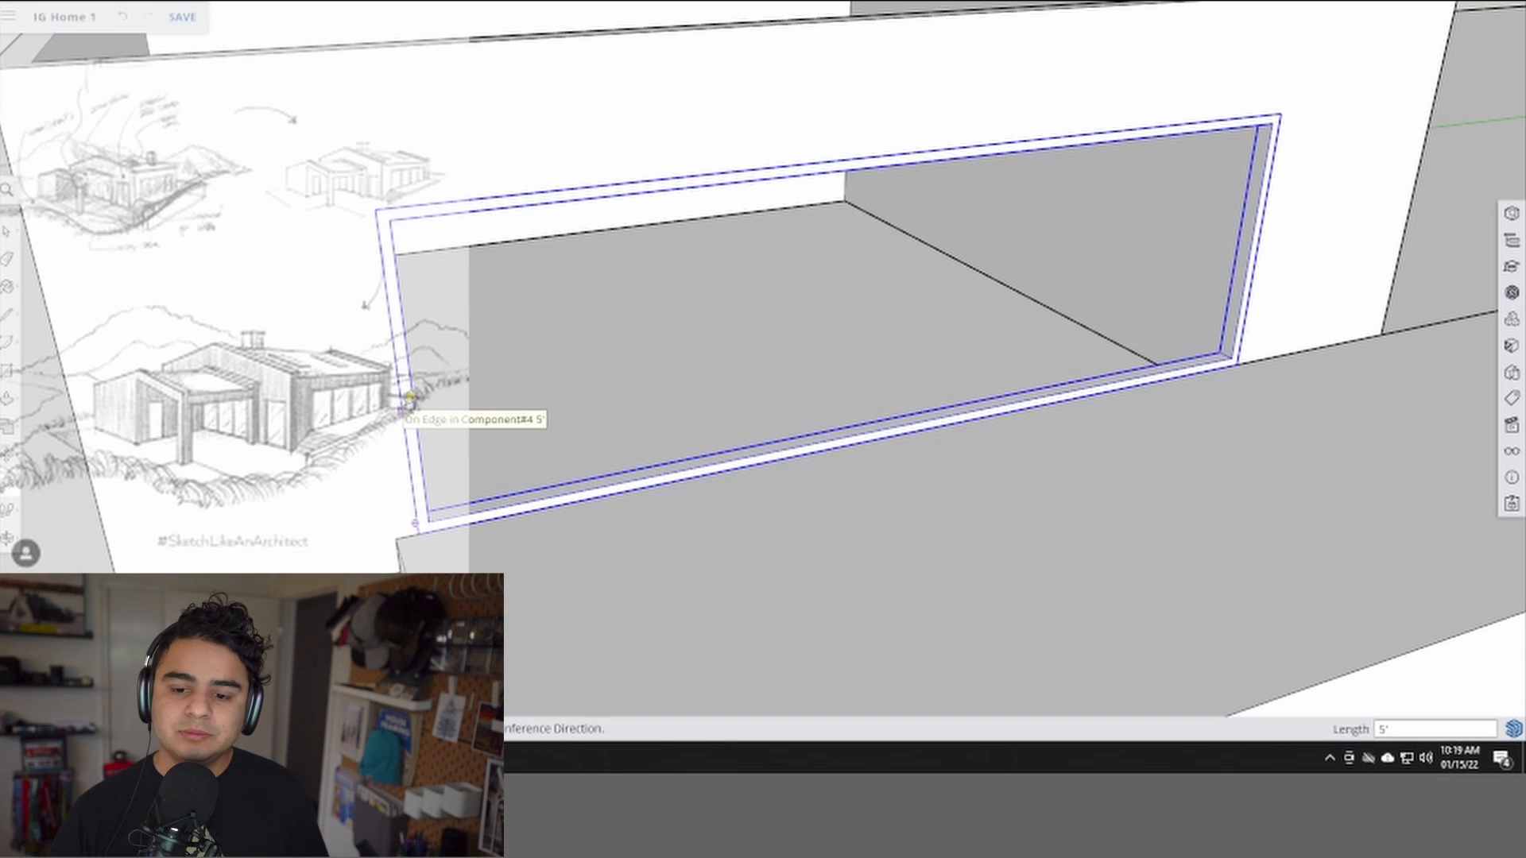
pyautogui.click(409, 397)
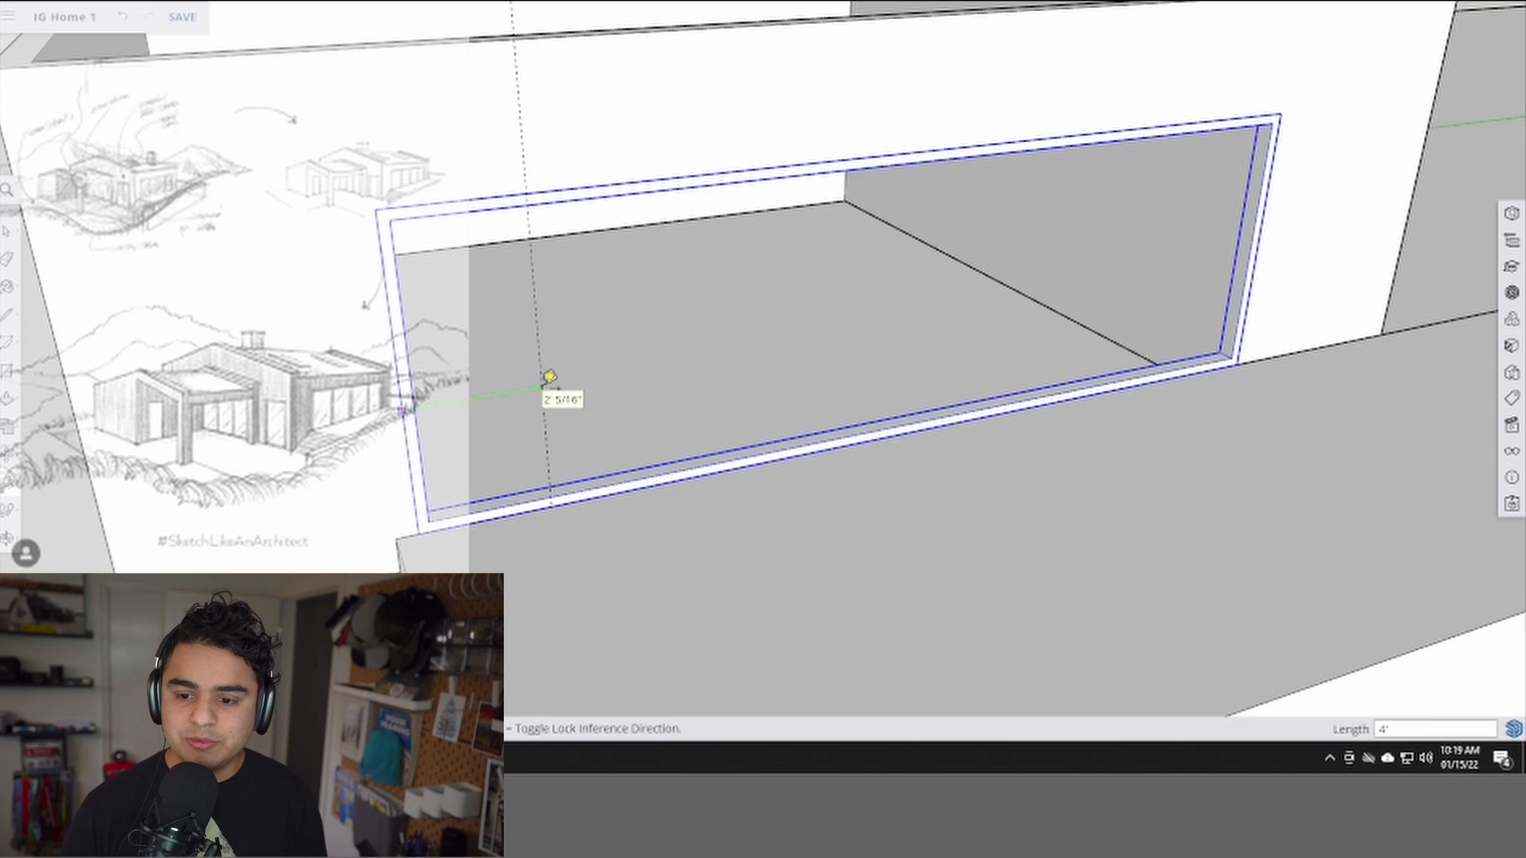
pyautogui.press('Return')
pyautogui.press('space')
# - Add two more vertical guide lines across the window frame, each 4' beyond the previous one
pyautogui.moveTo(682, 391); pyautogui.dragTo(647, 386, button='middle')
pyautogui.press('t')
pyautogui.click(642, 395)
pyautogui.write("4'")
pyautogui.press('Return')
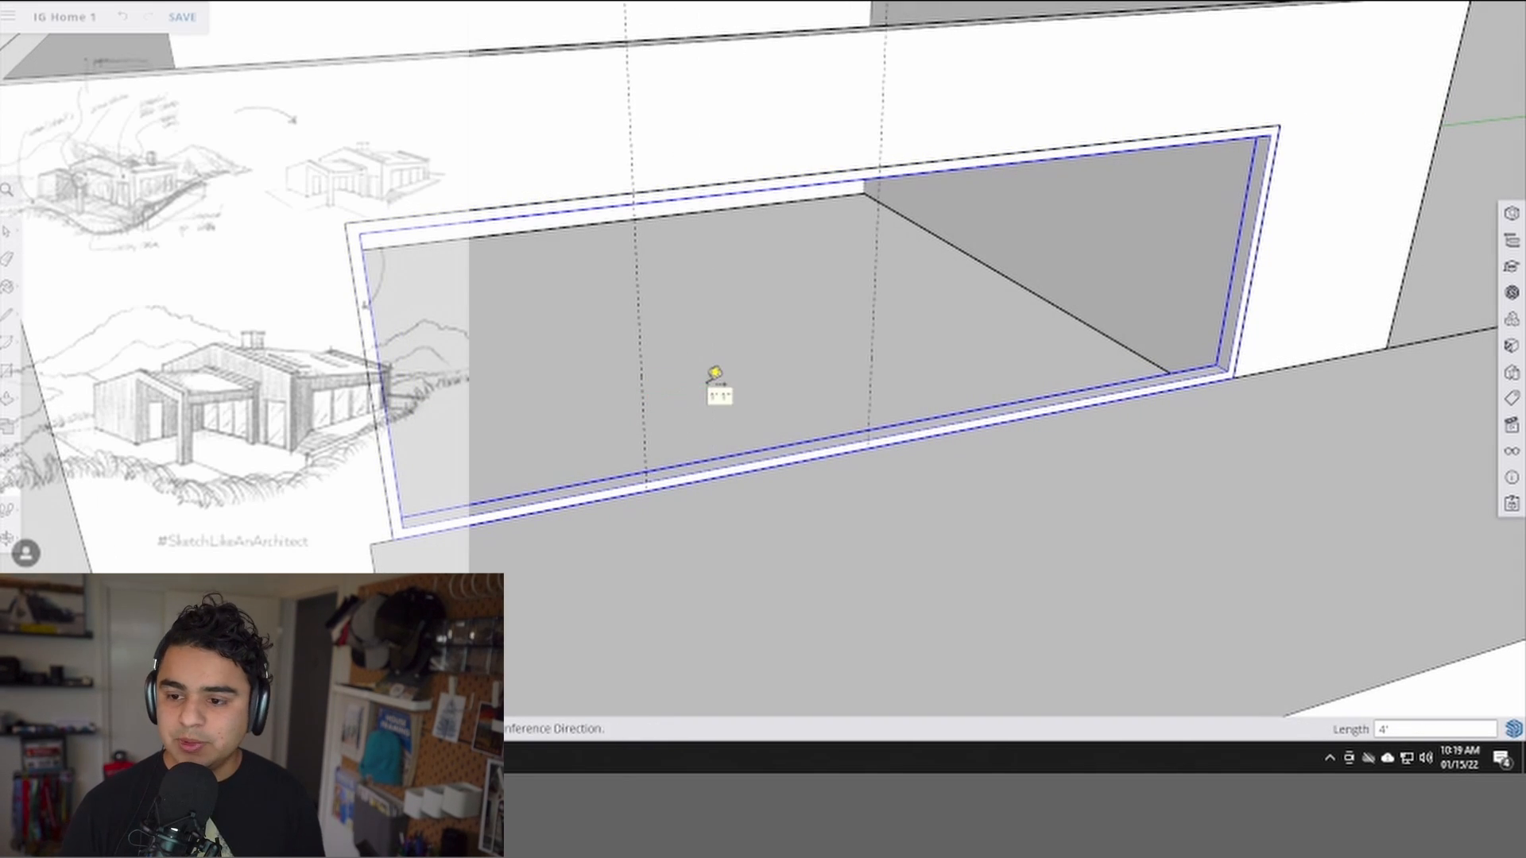
pyautogui.click(873, 310)
pyautogui.write('4')
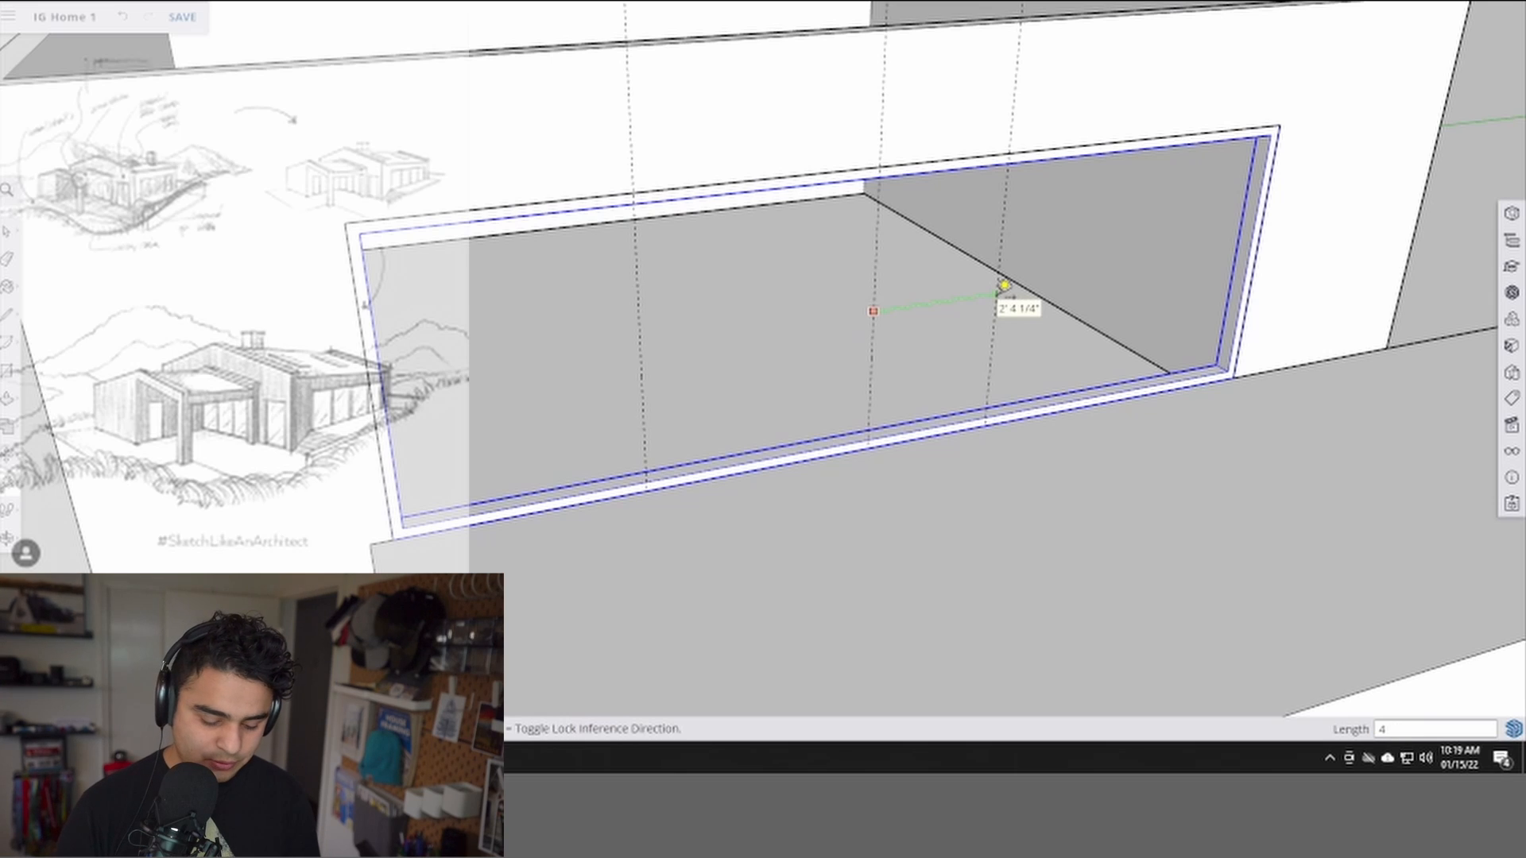
pyautogui.write("'")
pyautogui.press('Return')
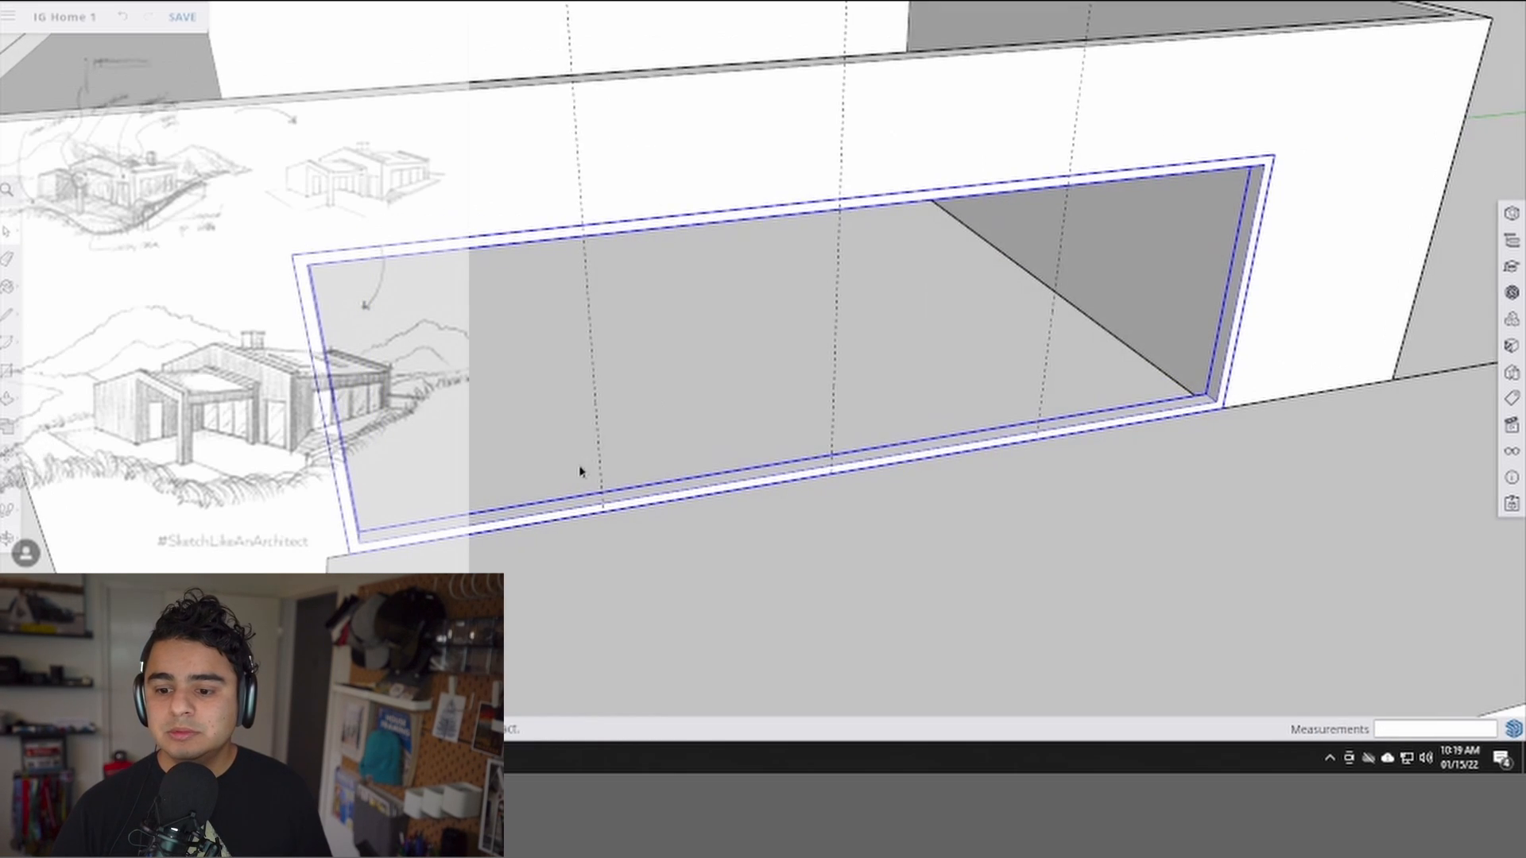
# - Open the frame component and copy the sill's short end edge along the sill to the first guide line
pyautogui.scroll(6, 585, 546)
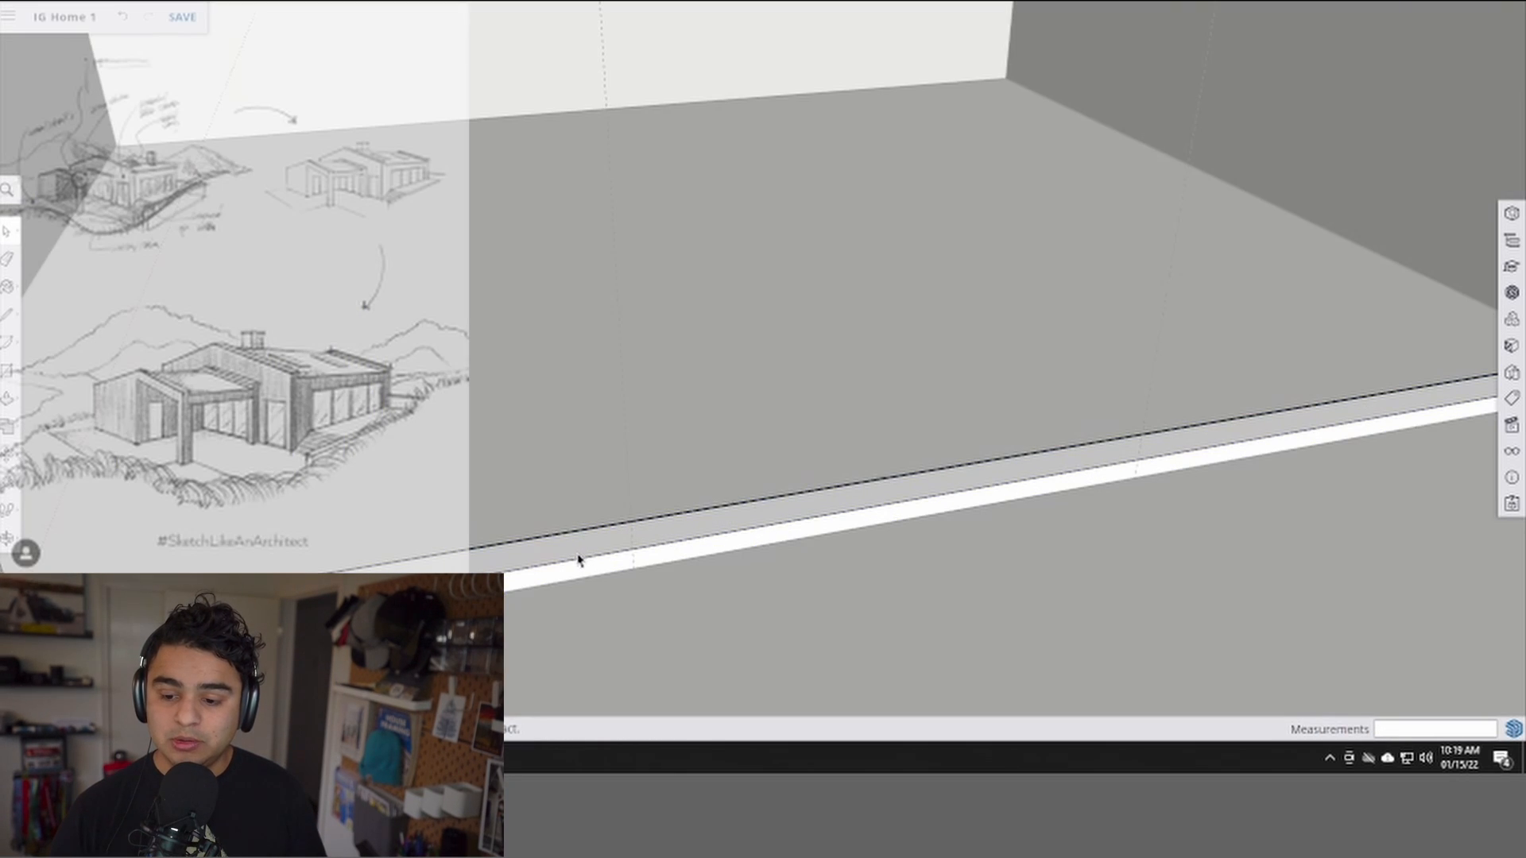
pyautogui.scroll(3, 589, 526)
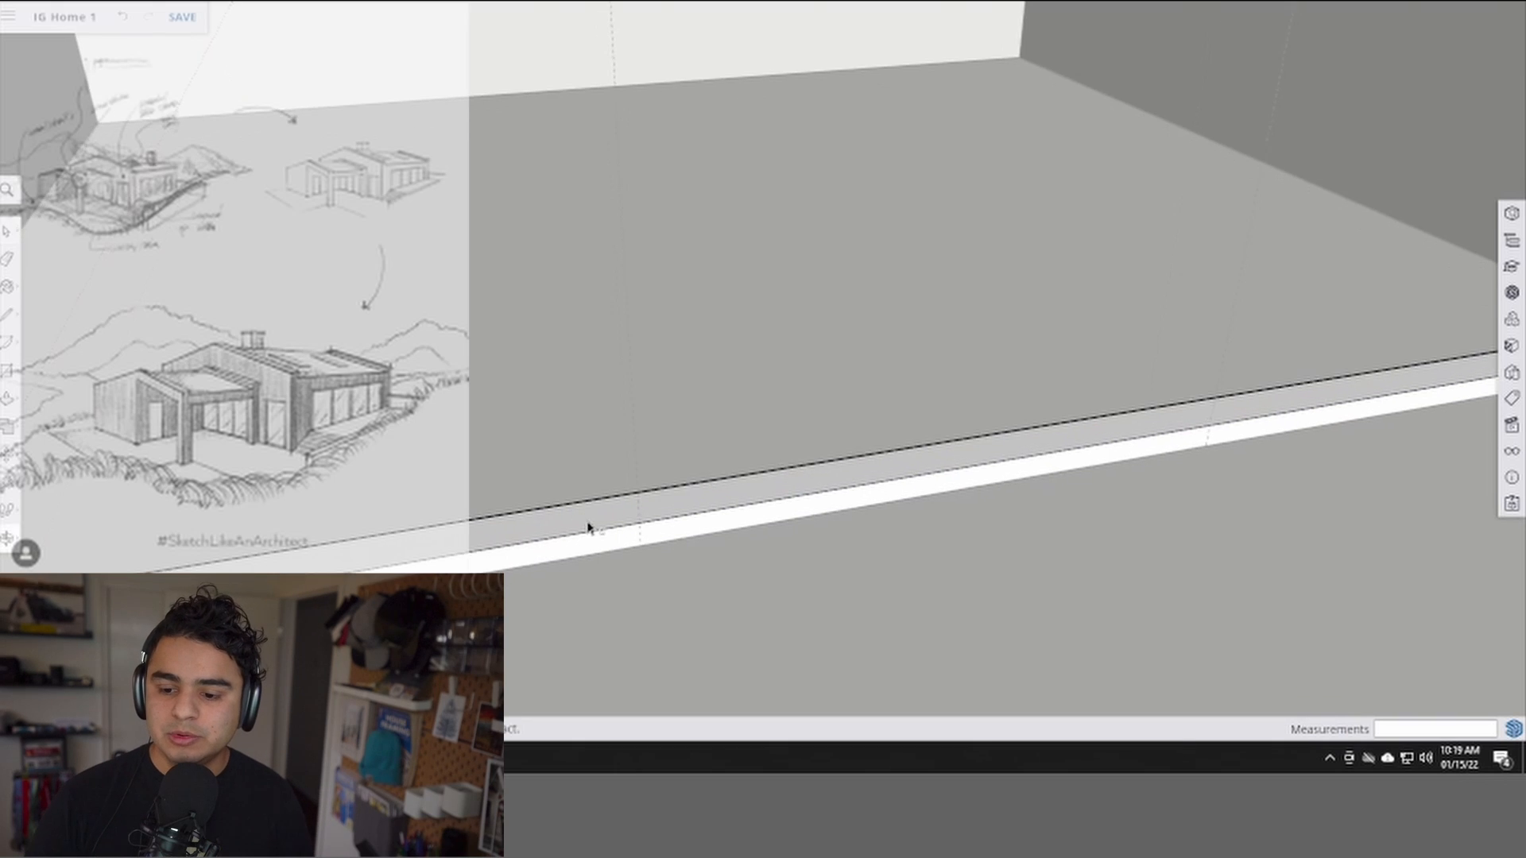
pyautogui.press('r')
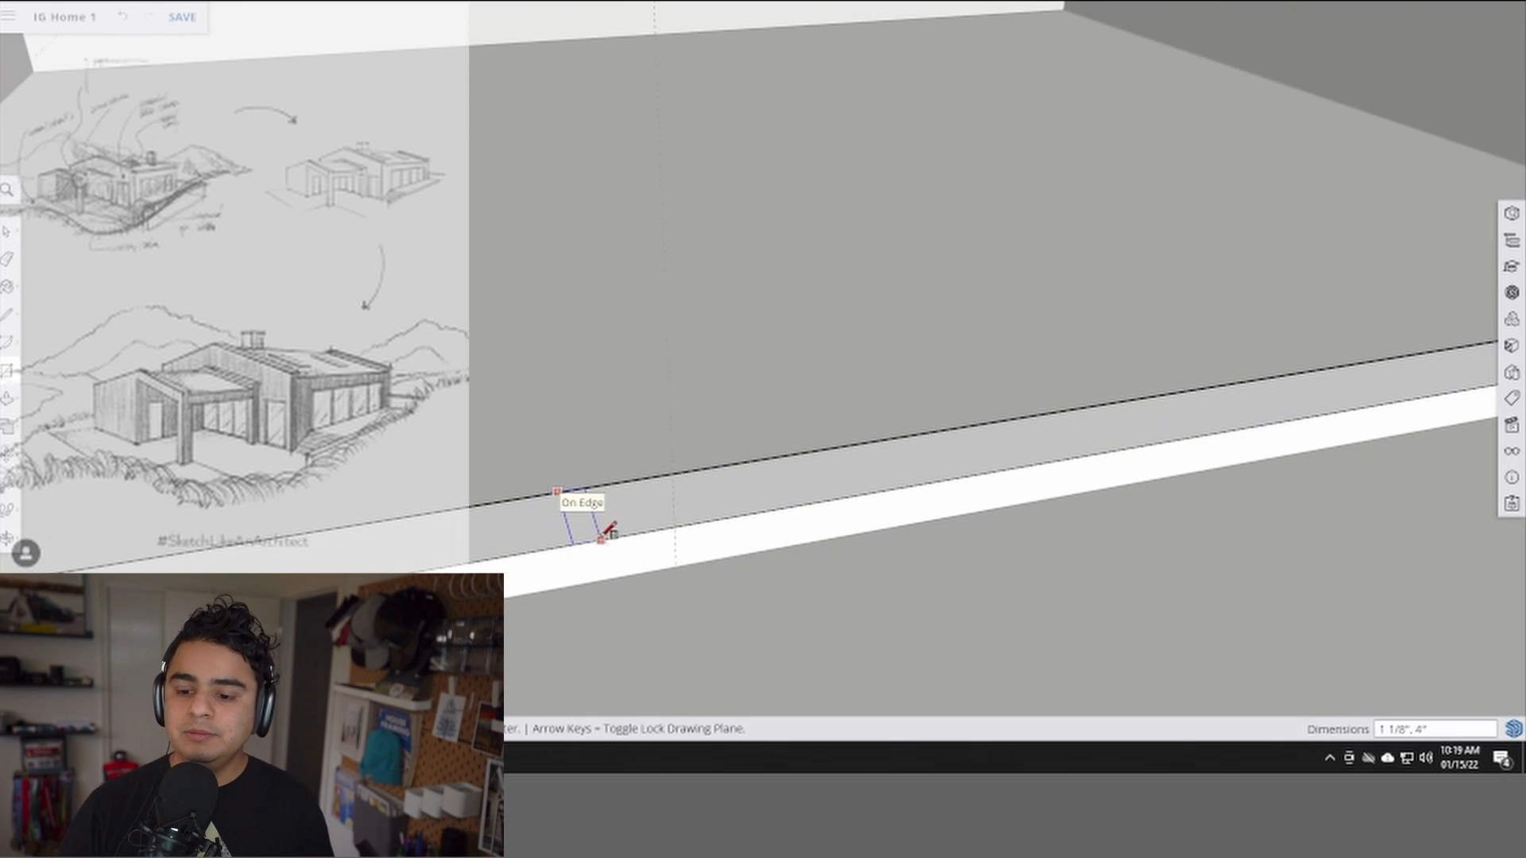
pyautogui.press('space')
pyautogui.scroll(-2, 566, 511)
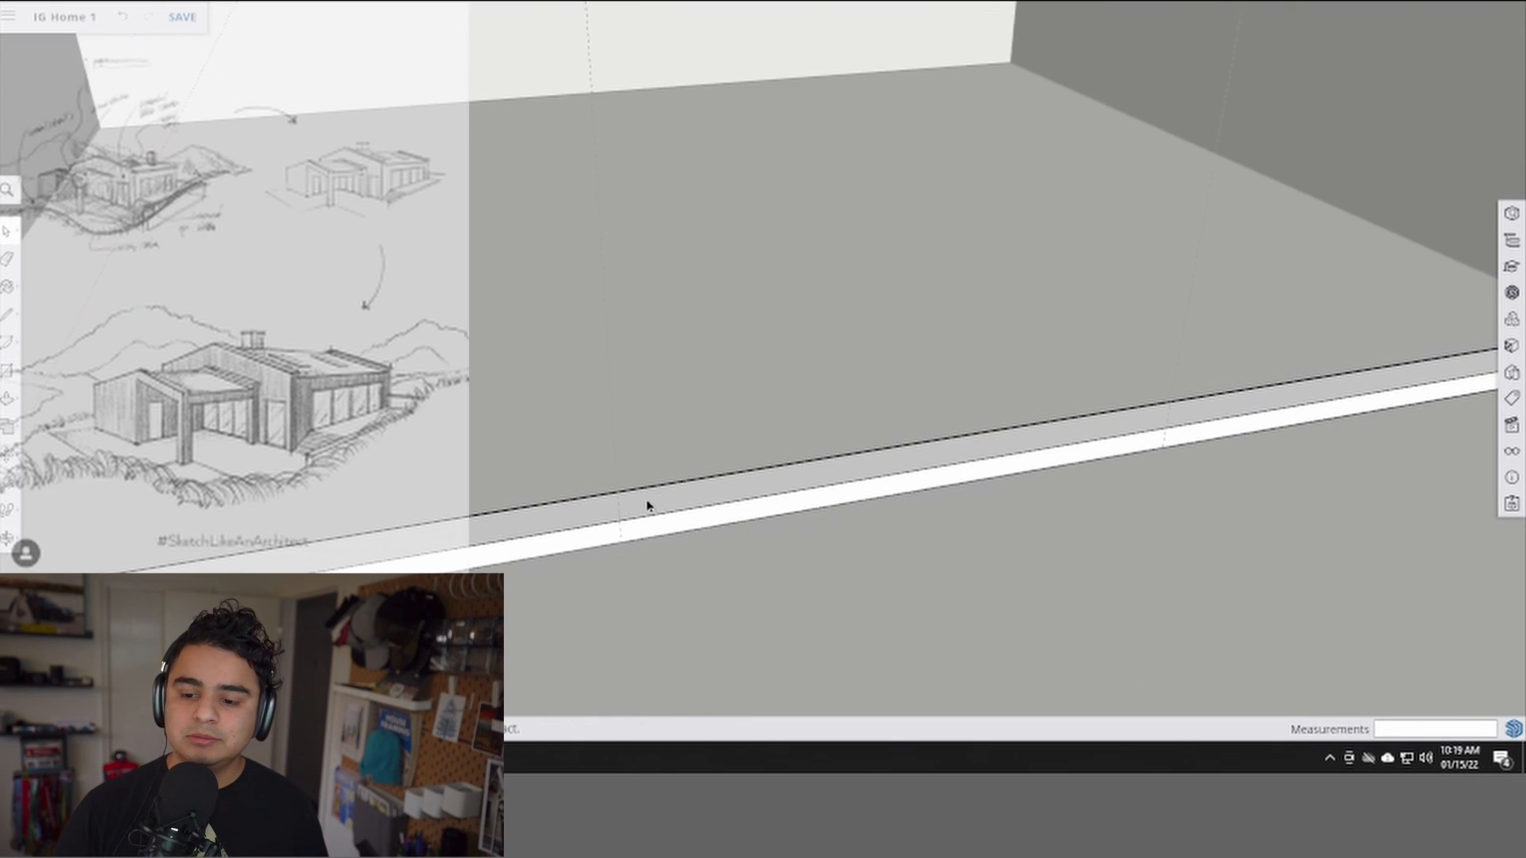
pyautogui.moveTo(647, 506); pyautogui.dragTo(370, 512, button='middle')
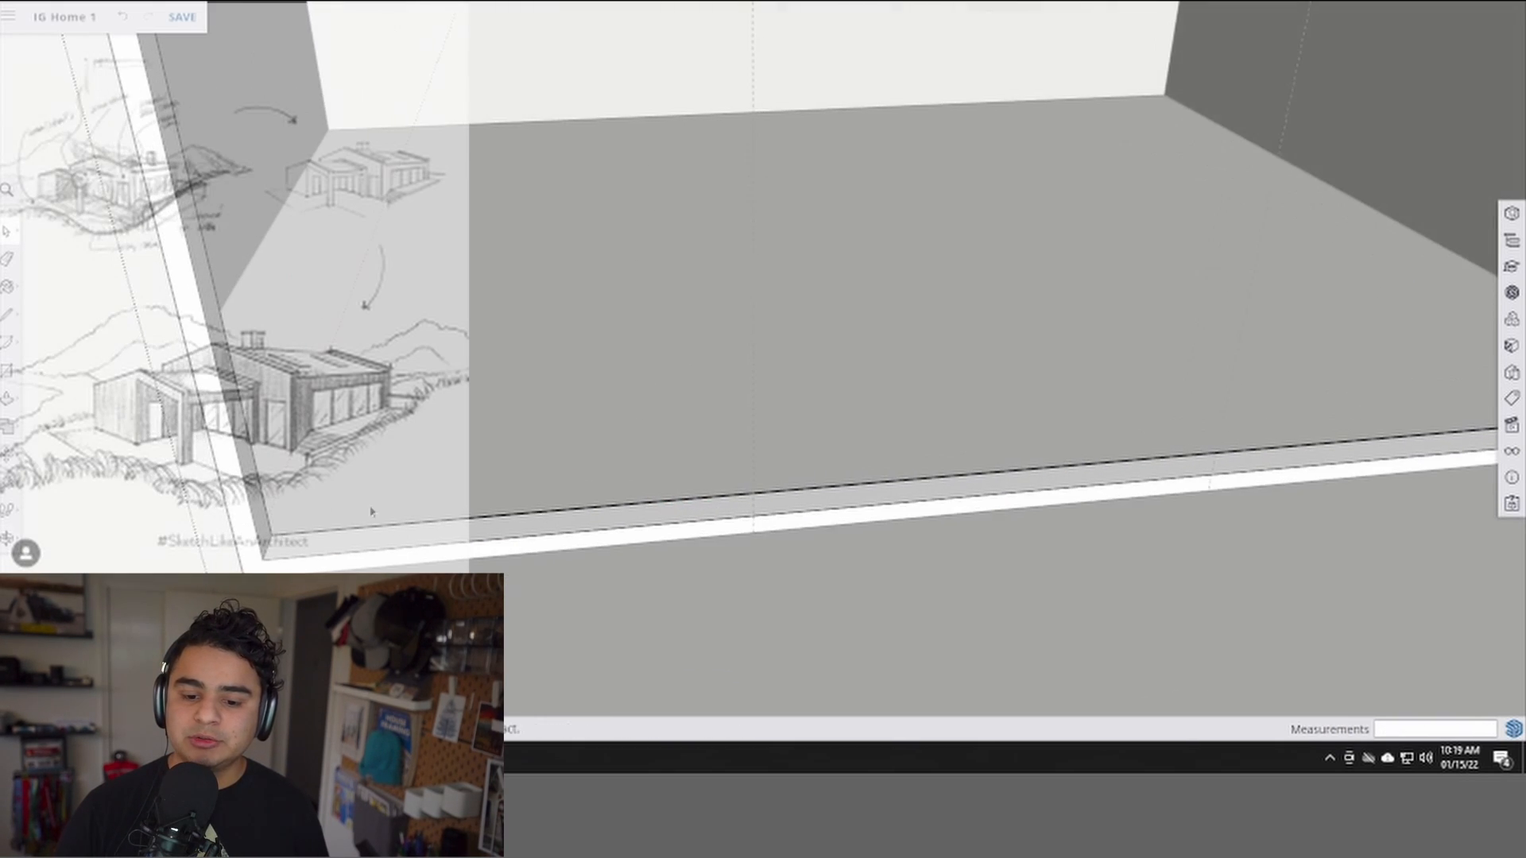
pyautogui.press('m')
pyautogui.click(270, 550)
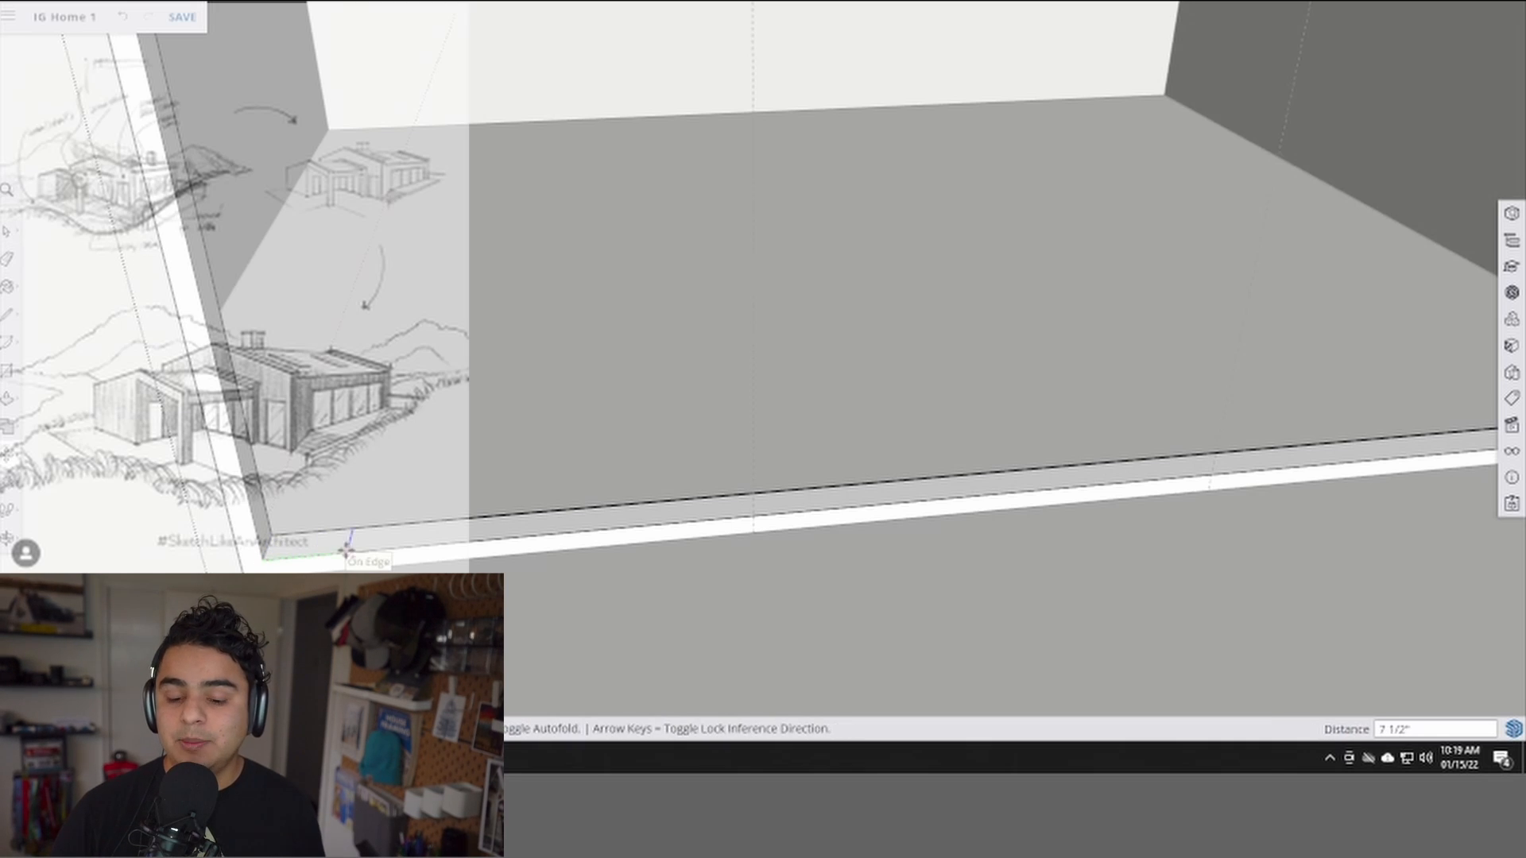
pyautogui.click(750, 517)
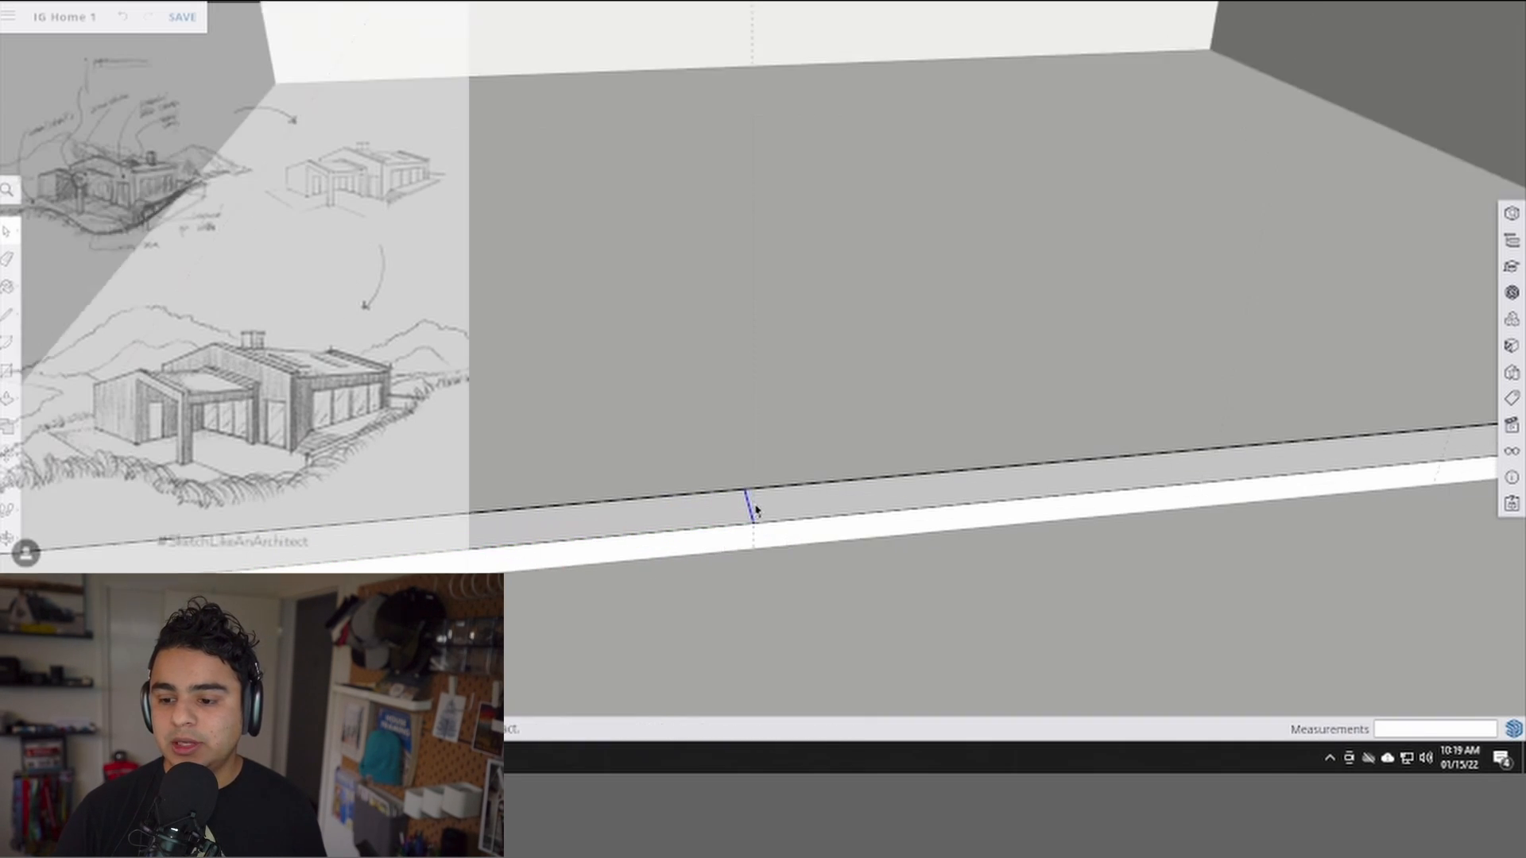
# - Copy the edge at the guide 1" to one side and move the original 1" the other way, marking a mullion strip
pyautogui.click(752, 510)
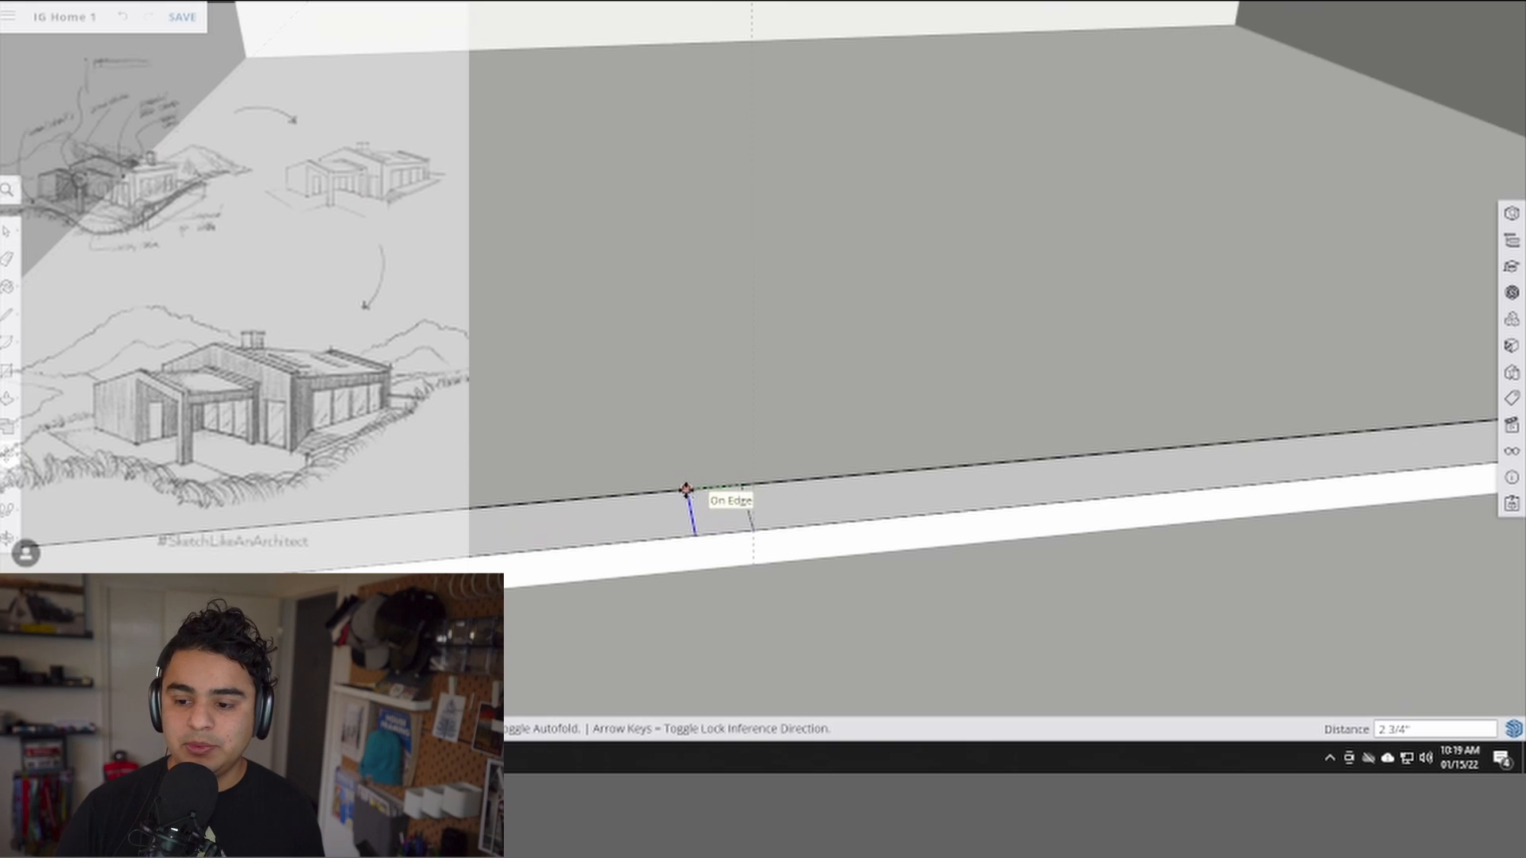
pyautogui.write('1')
pyautogui.press('Return')
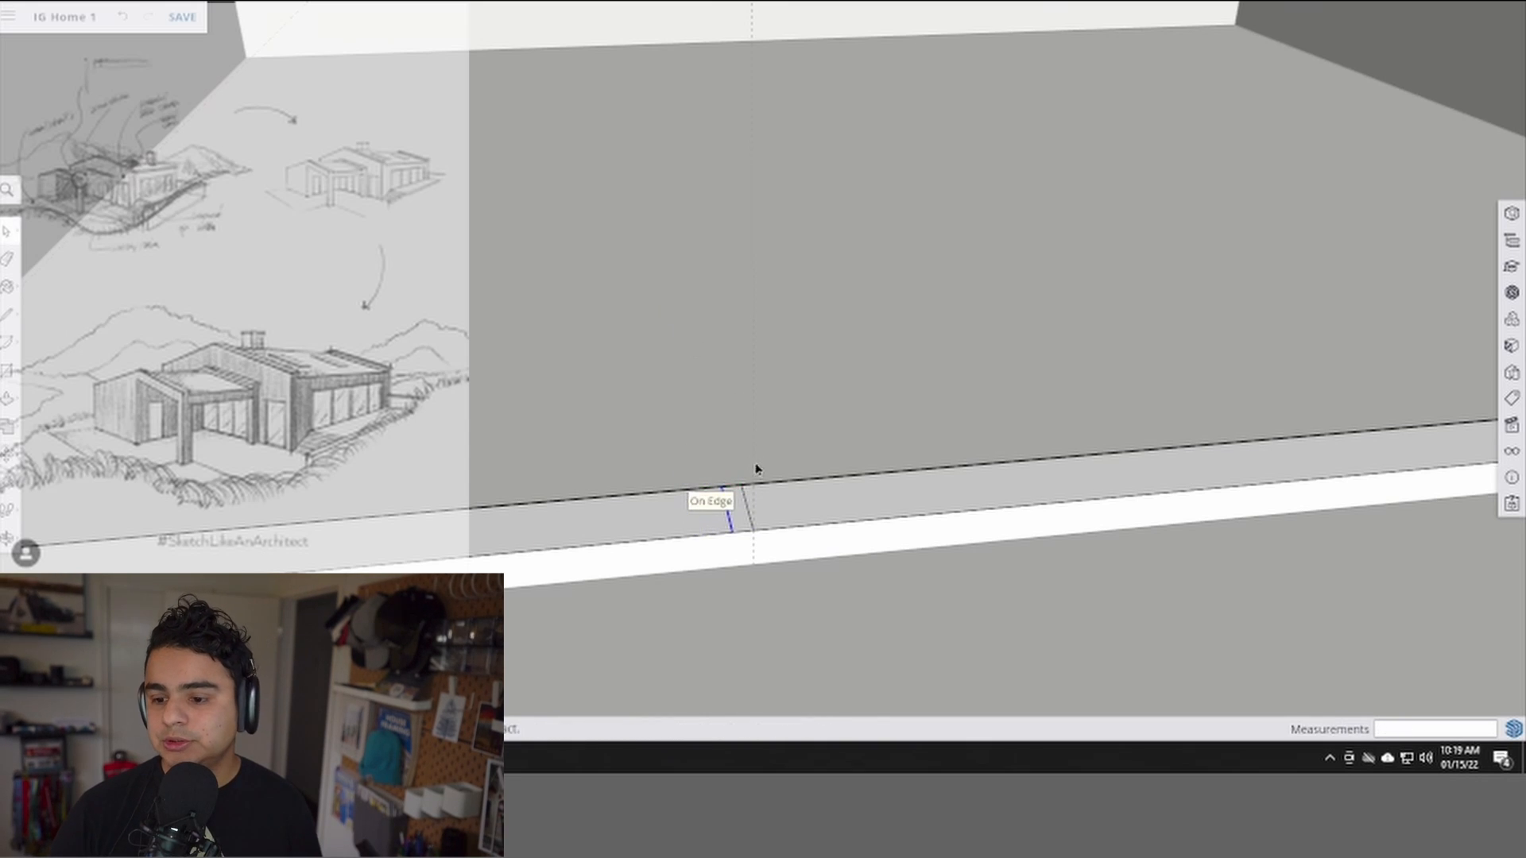
pyautogui.click(748, 509)
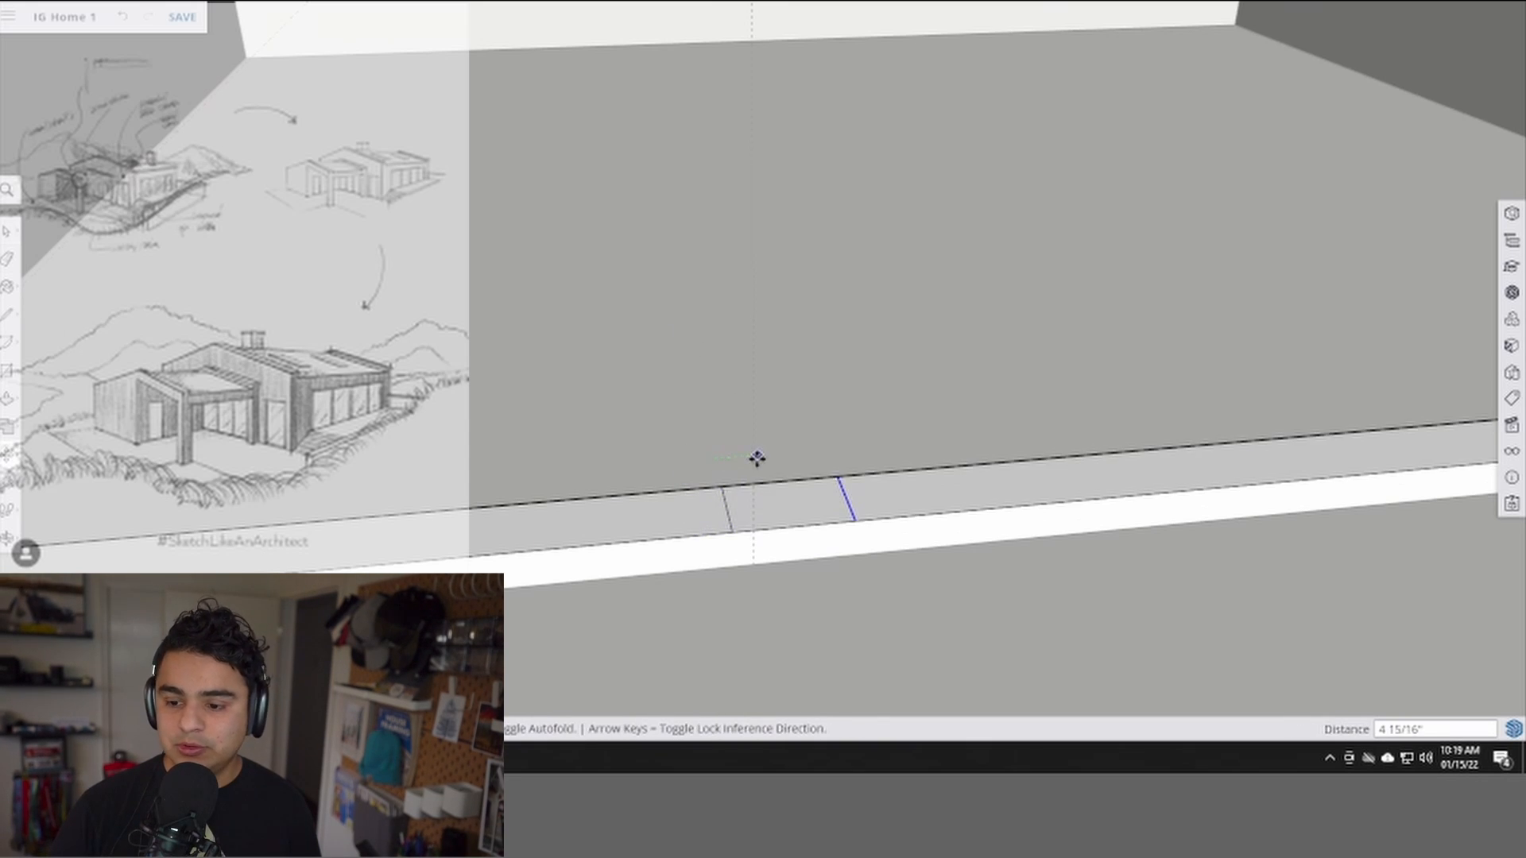
pyautogui.write('1')
pyautogui.press('Return')
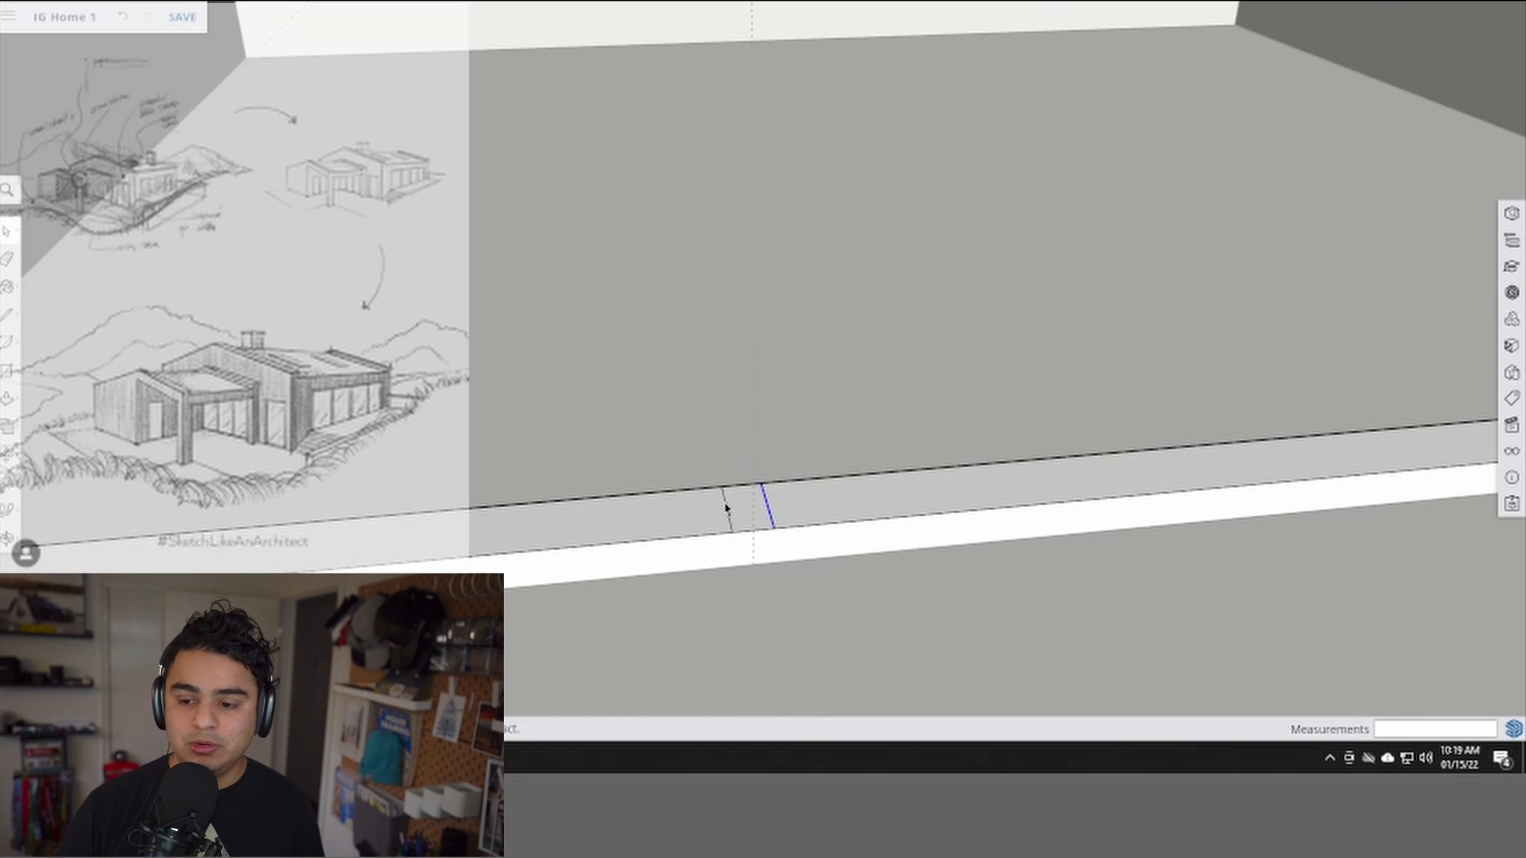
# - Copy the mullion strip along the sill from the first guide line to the second, 4' away
pyautogui.press('p')
pyautogui.click(736, 515)
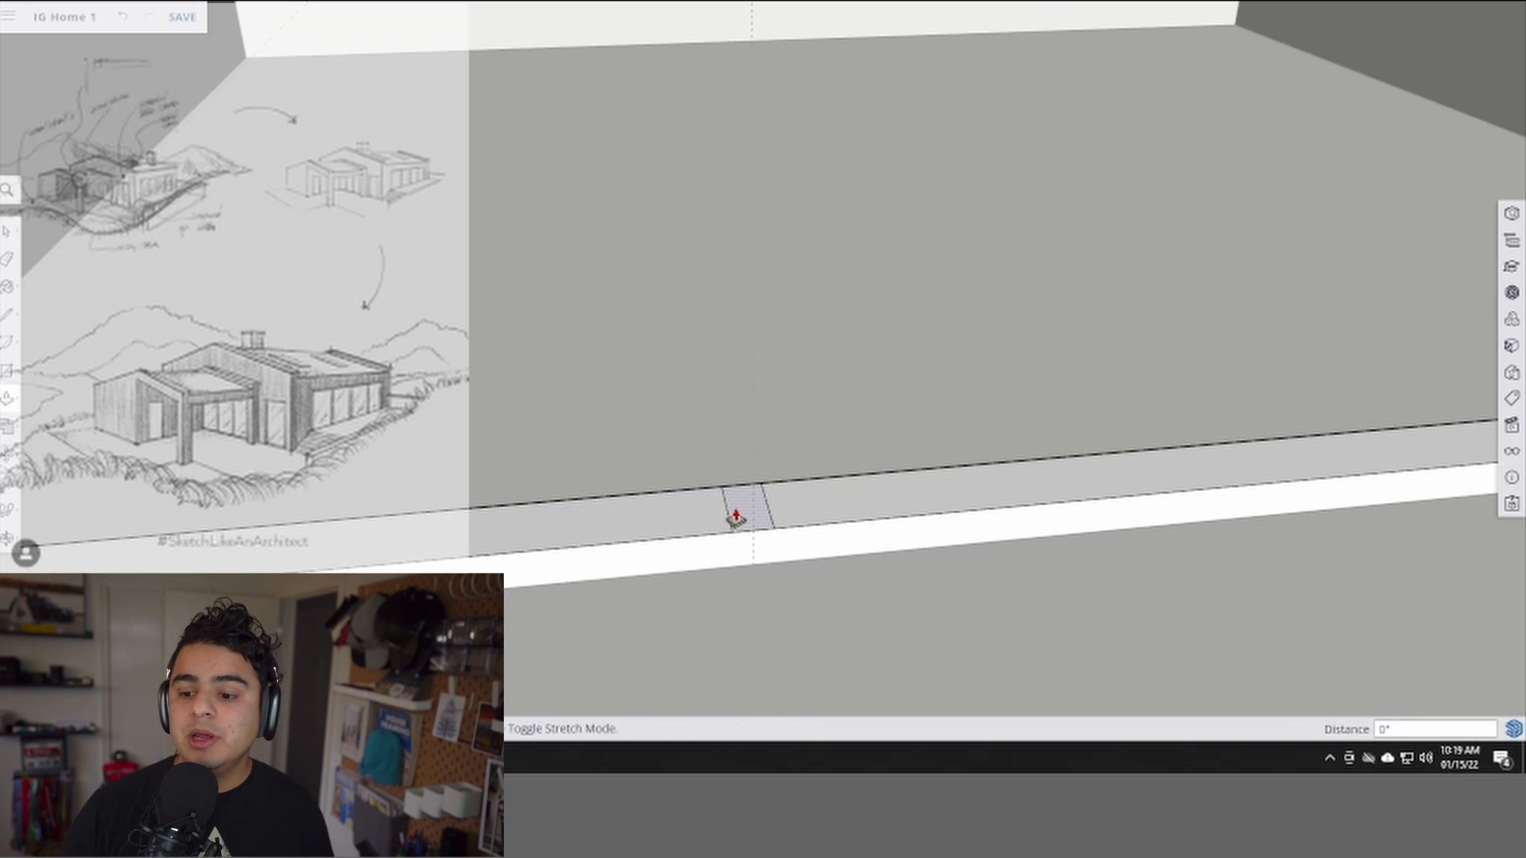
pyautogui.press('space')
pyautogui.press('m')
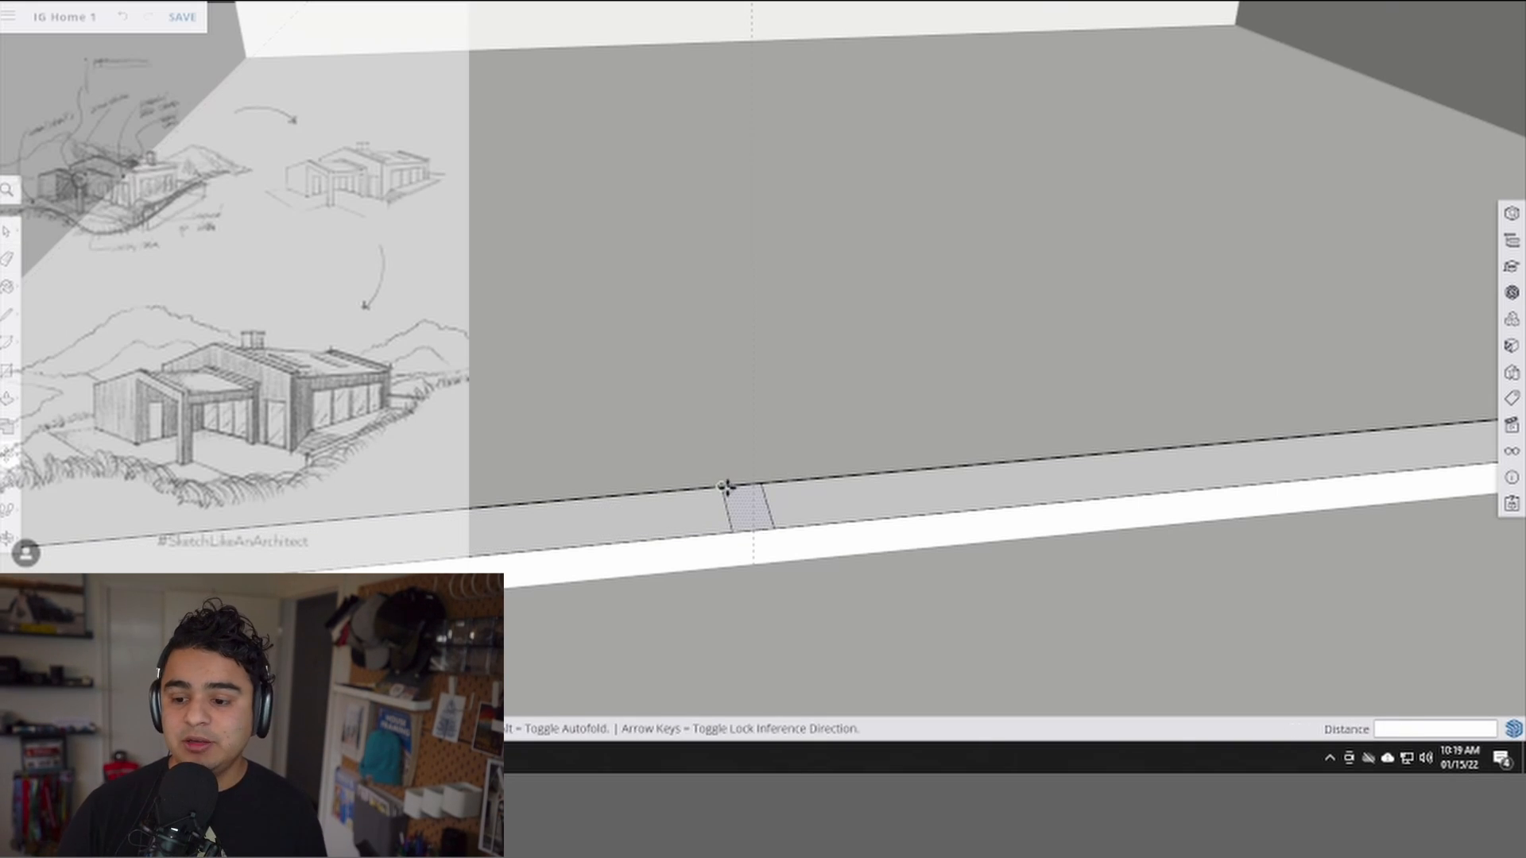
pyautogui.click(756, 530)
pyautogui.scroll(-4, 760, 529)
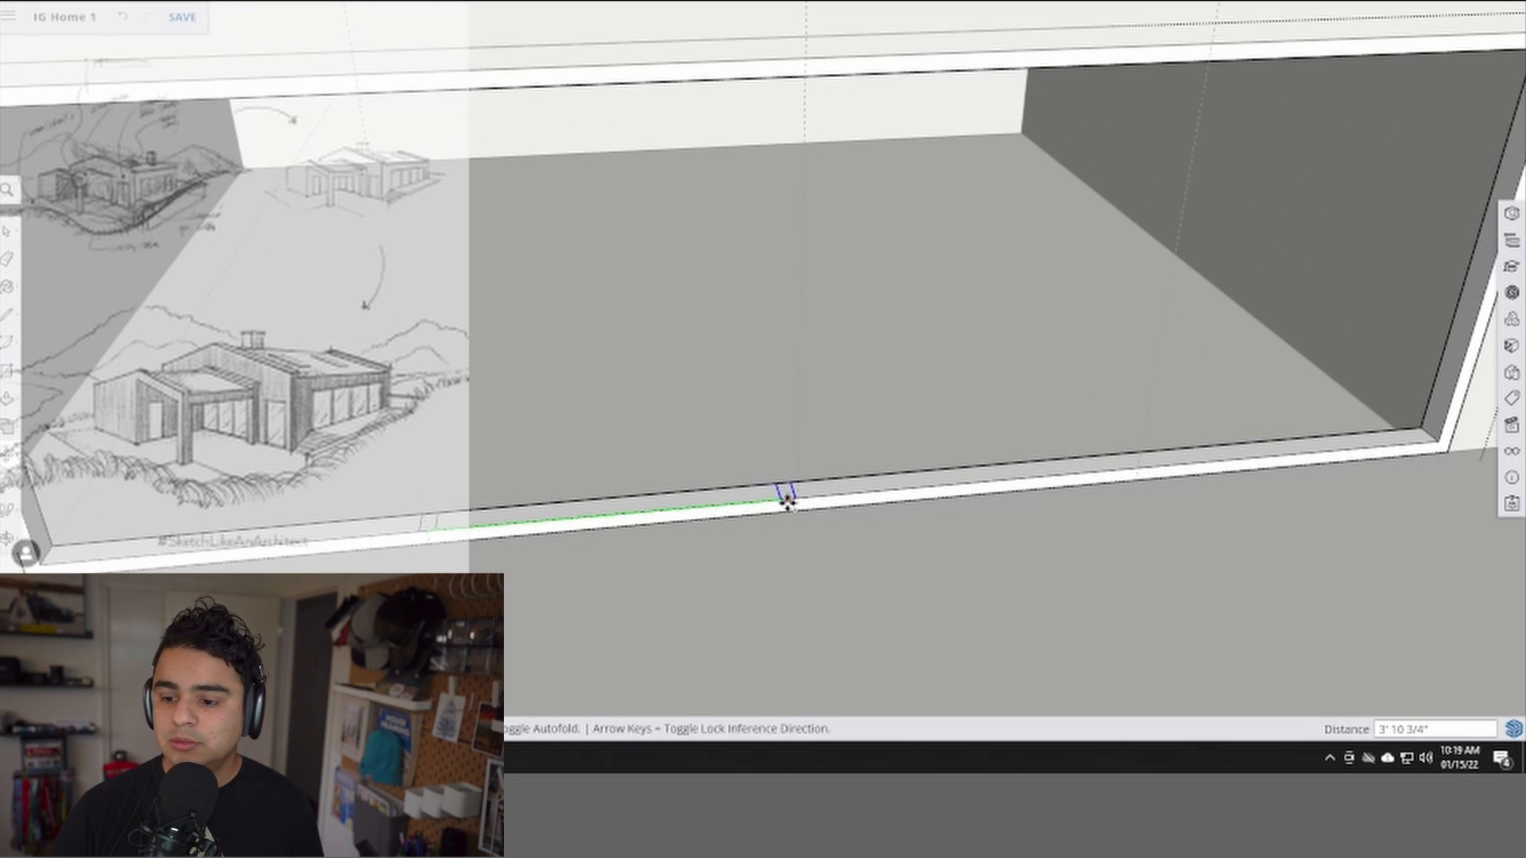
pyautogui.click(795, 497)
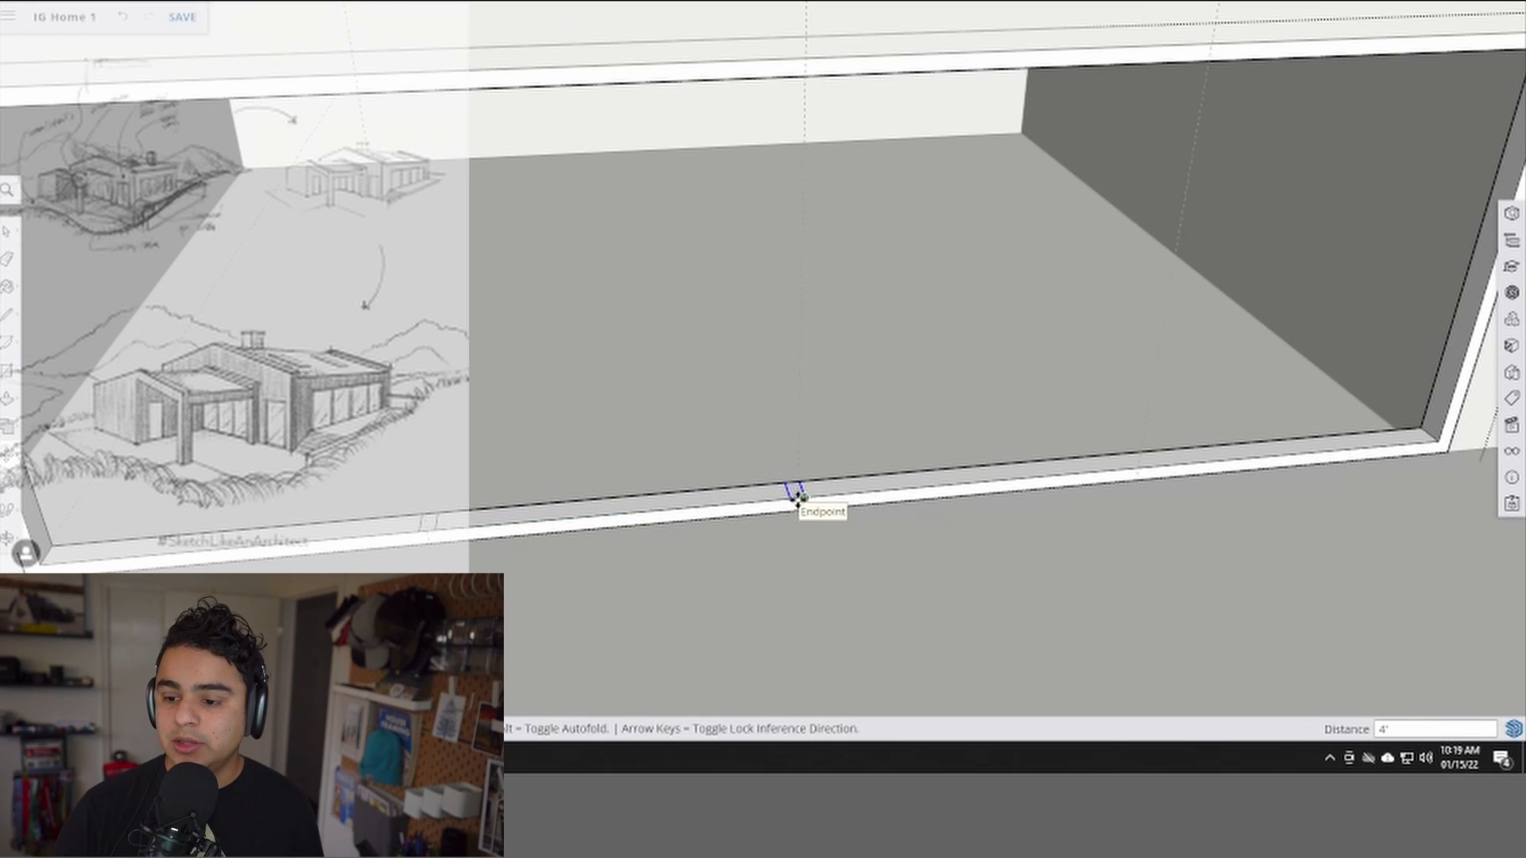
# - Copy the mullion strip from the second guide line to the third guide line along the sill
pyautogui.scroll(3, 795, 497)
pyautogui.scroll(-2, 797, 499)
pyautogui.keyDown('shift'); pyautogui.moveTo(797, 499); pyautogui.dragTo(342, 516, button='middle'); pyautogui.keyUp('shift')
pyautogui.click(342, 516)
pyautogui.press('ctrl')
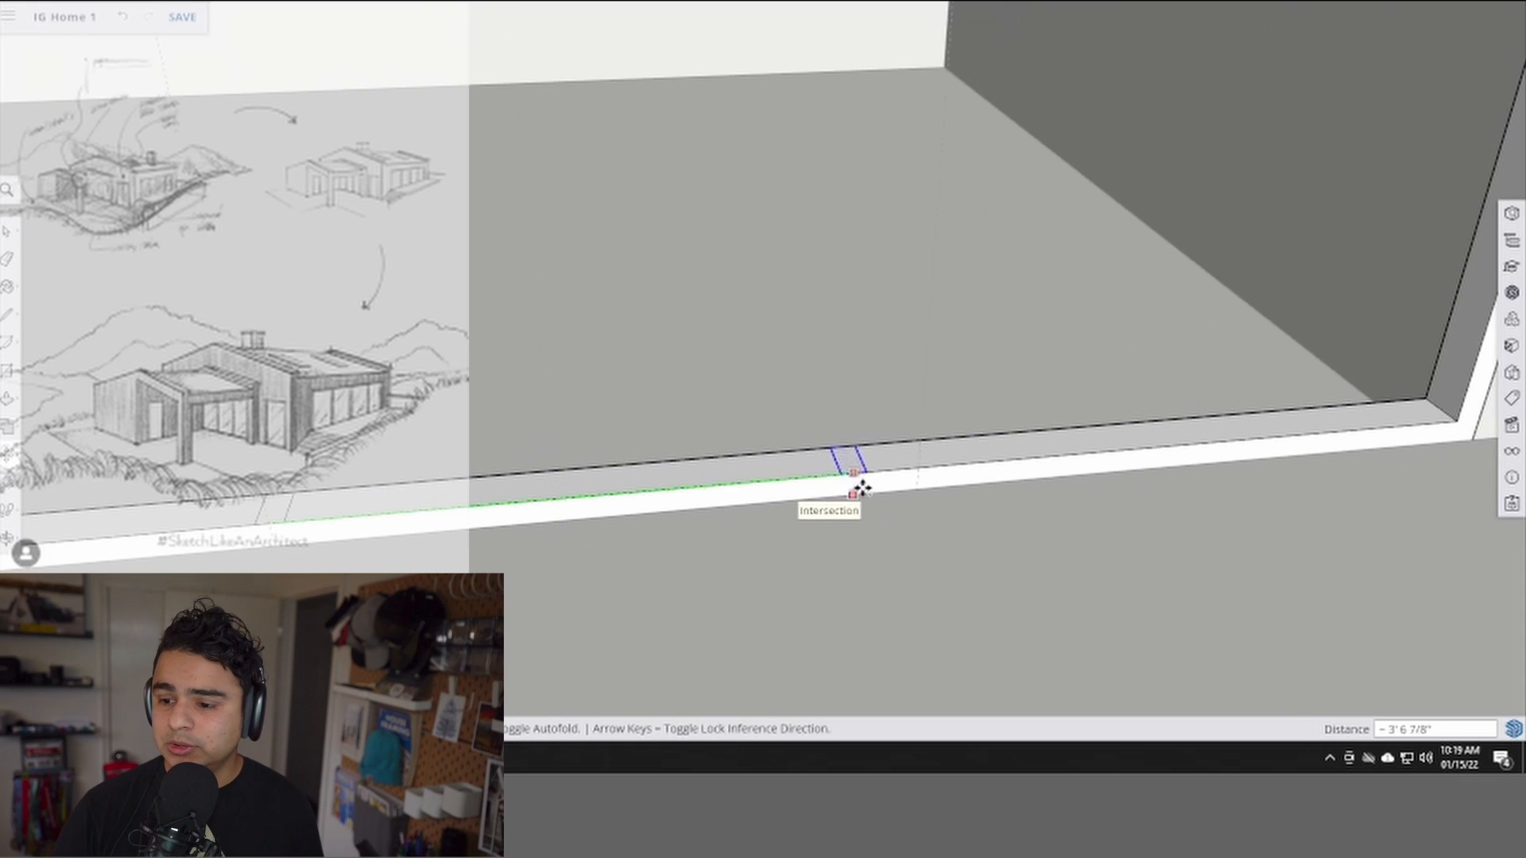
pyautogui.click(916, 476)
pyautogui.press('space')
# - Push/Pull the strip at the third guide line up to the head of the frame, forming a full-height mullion
pyautogui.scroll(-2, 882, 474)
pyautogui.scroll(-1, 878, 474)
pyautogui.press('p')
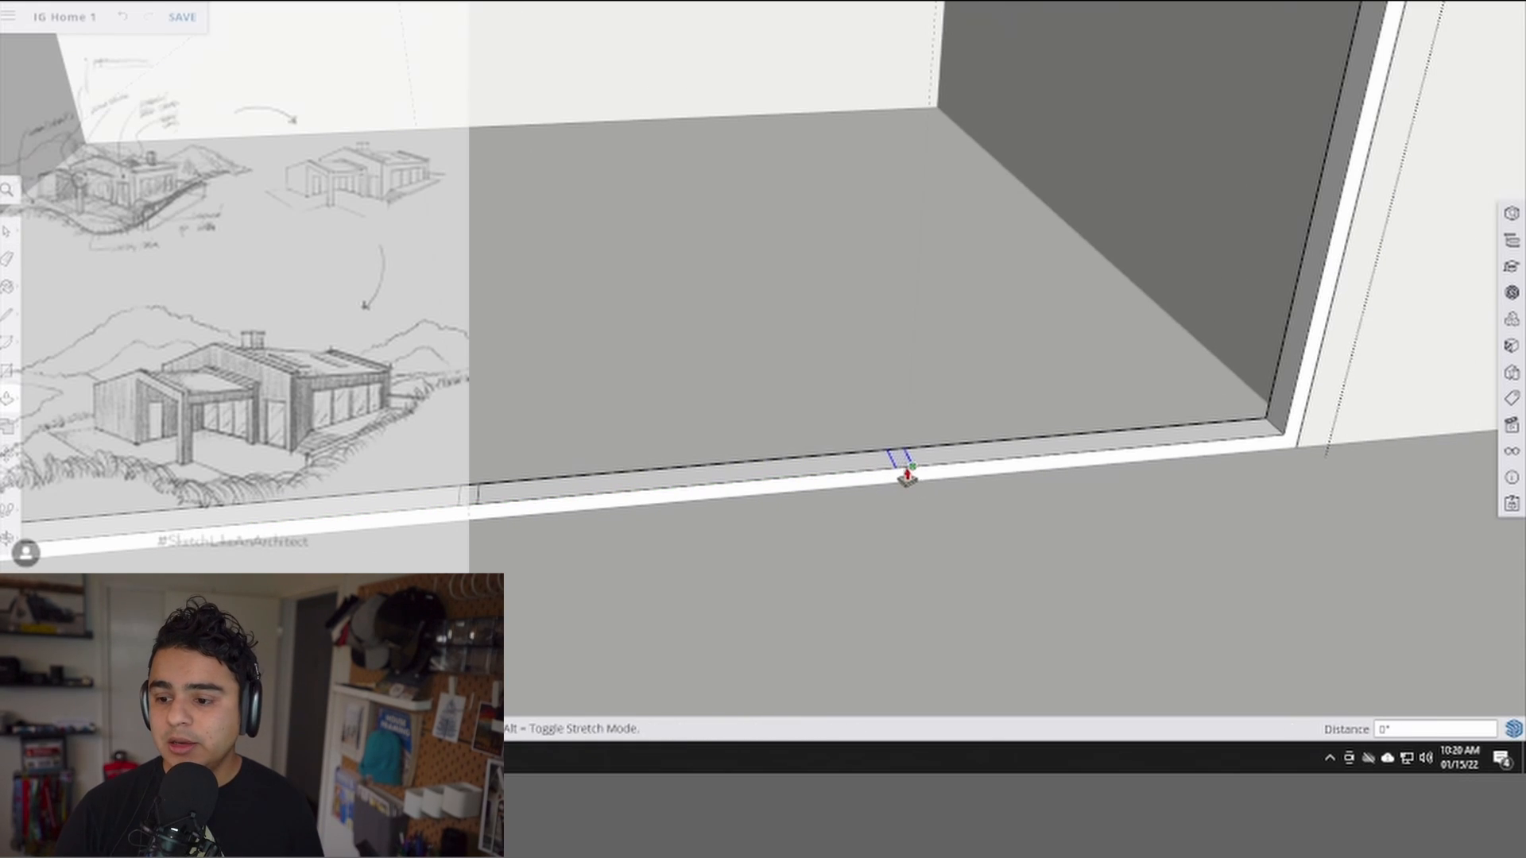
pyautogui.click(902, 463)
pyautogui.scroll(-5, 917, 413)
pyautogui.click(927, 255)
pyautogui.scroll(2, 926, 255)
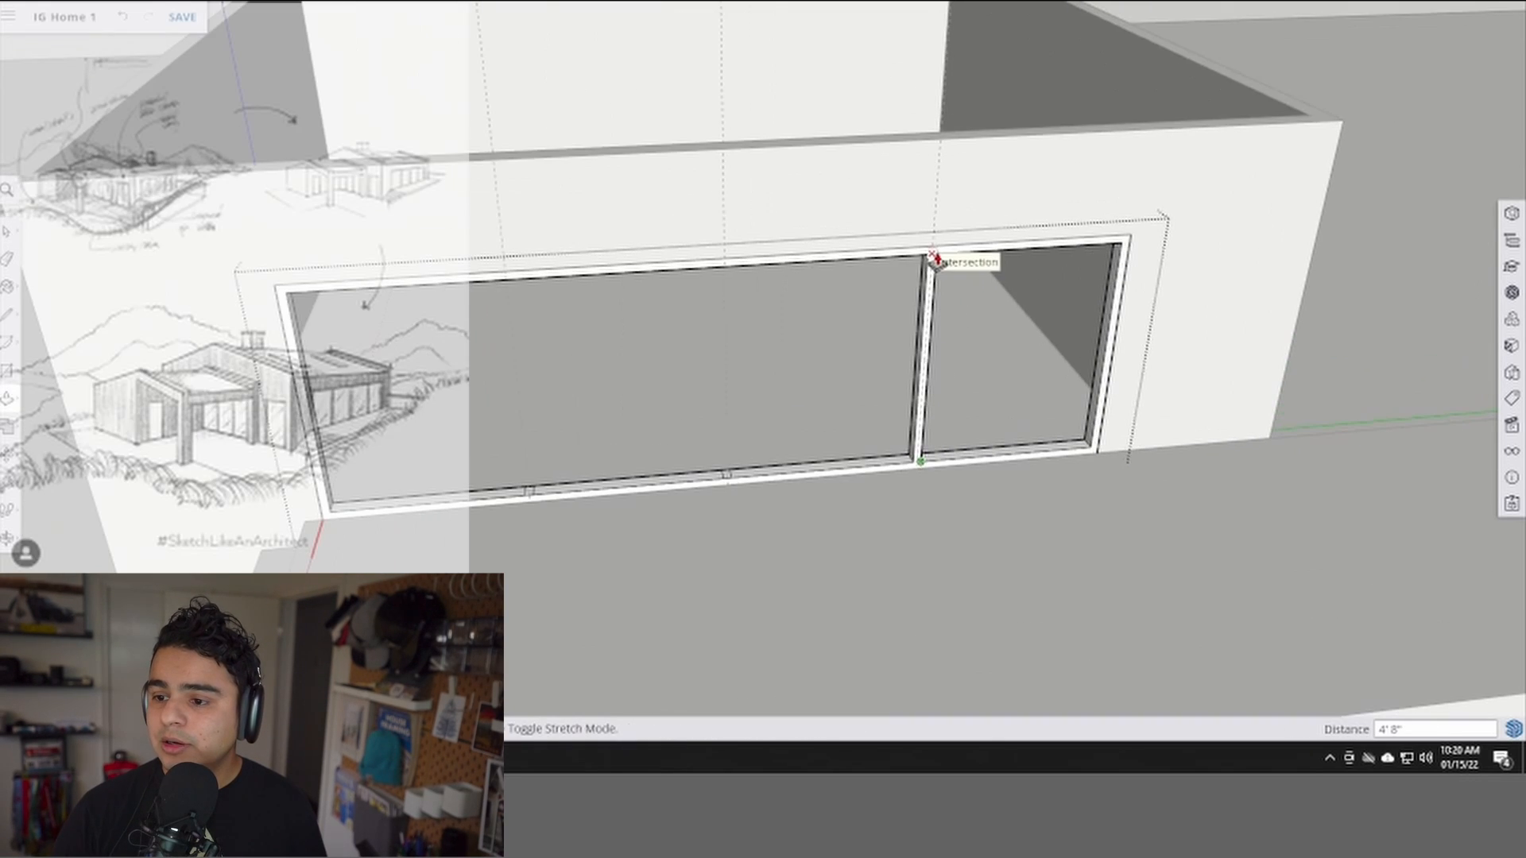
# - Push/Pull the two remaining sill strips up to the frame's head to complete the mullions
pyautogui.scroll(2, 723, 477)
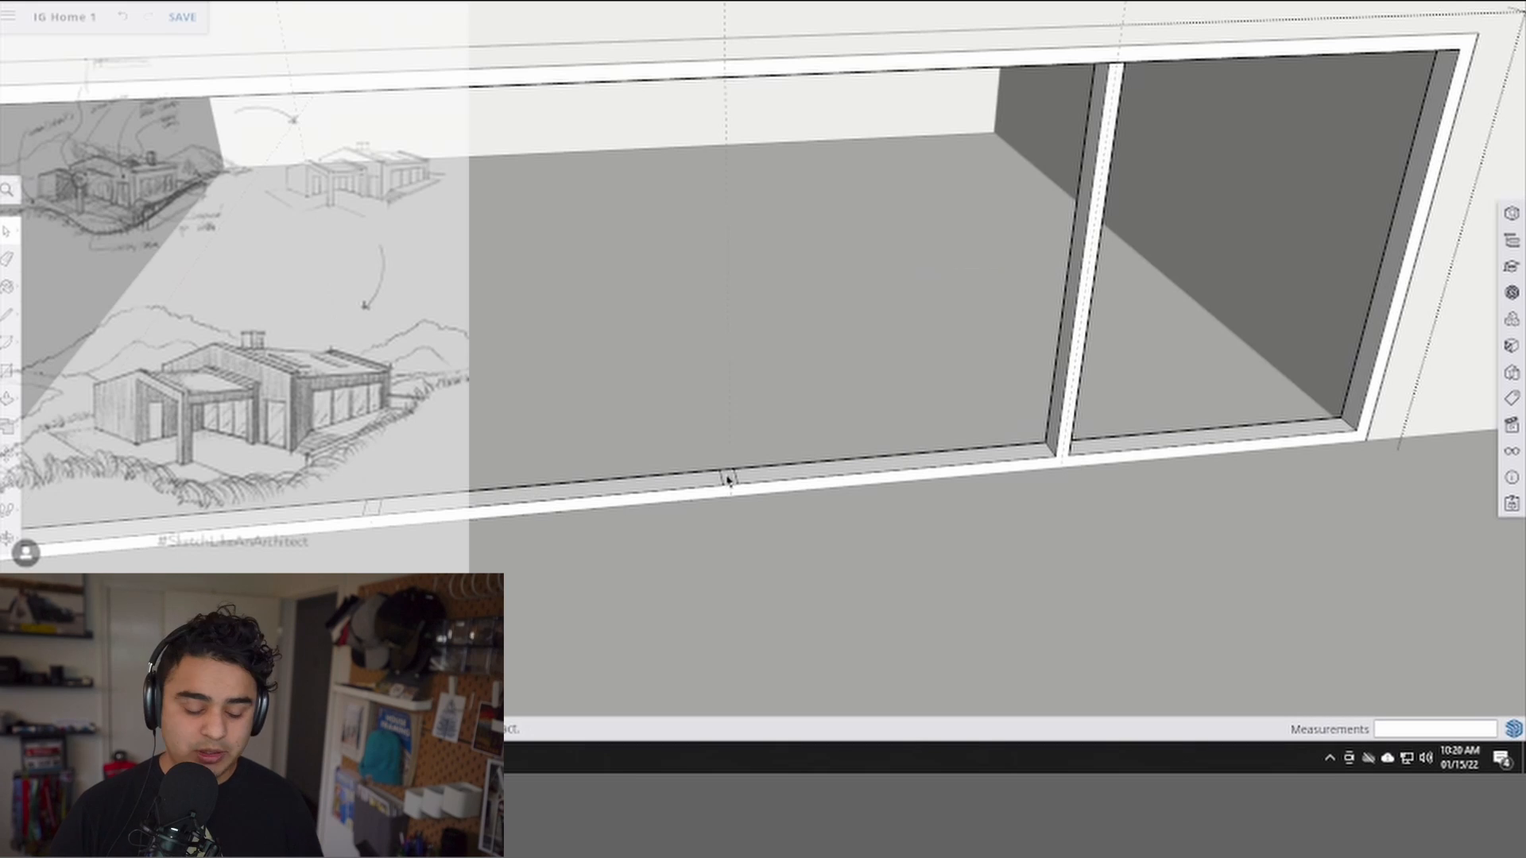
pyautogui.click(725, 481)
pyautogui.scroll(1, 726, 480)
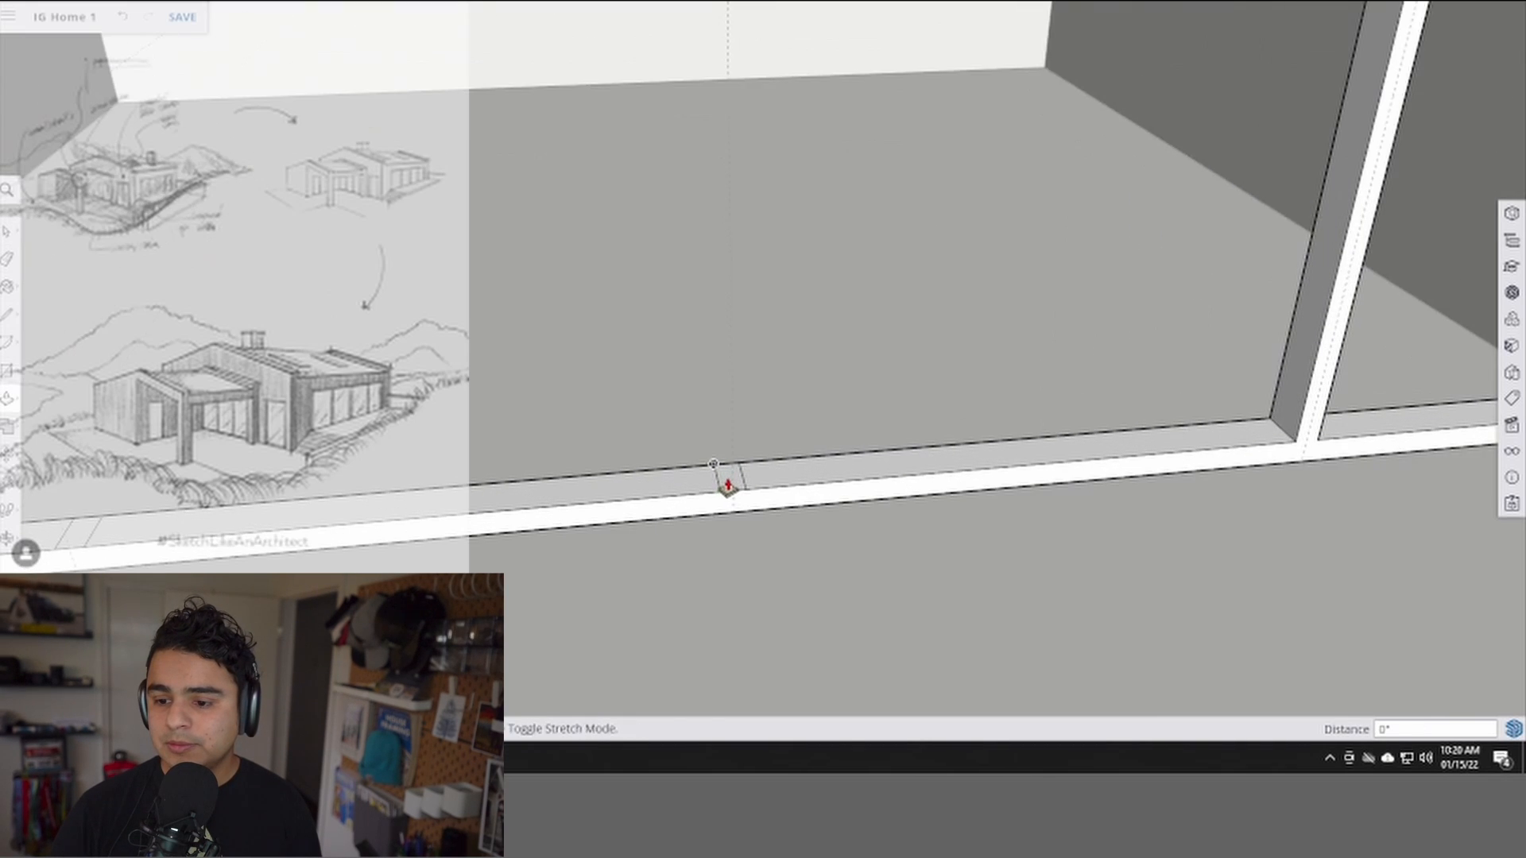
pyautogui.scroll(-4, 556, 497)
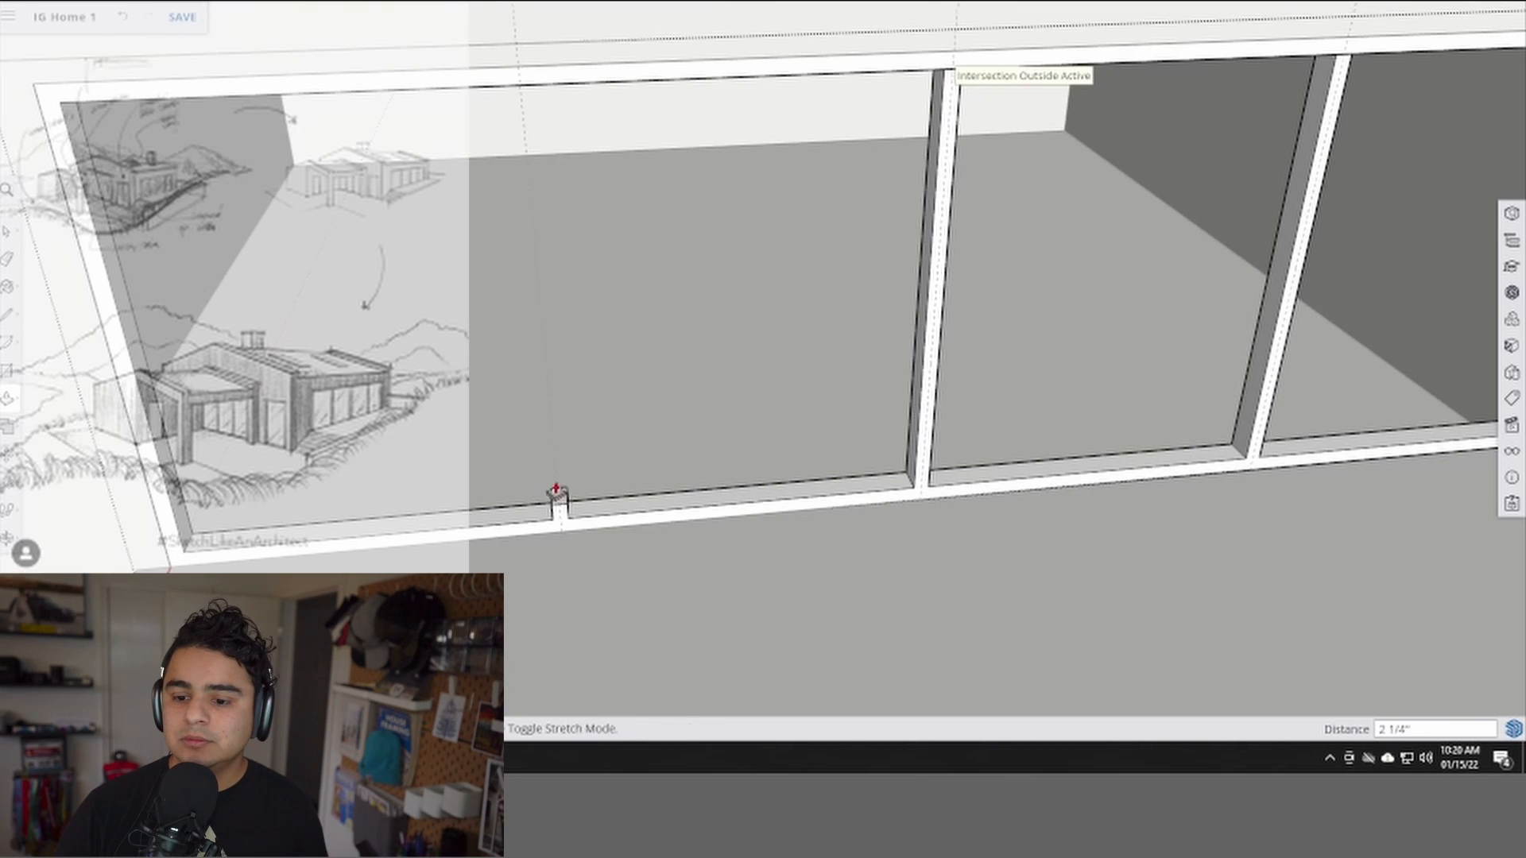
pyautogui.click(505, 92)
pyautogui.press('space')
# - Close the frame component and erase the three vertical guide lines through the mullions
pyautogui.scroll(-4, 530, 115)
pyautogui.moveTo(546, 153); pyautogui.dragTo(602, 144, button='middle')
pyautogui.moveTo(709, 133); pyautogui.dragTo(711, 233, button='middle')
pyautogui.scroll(-3, 673, 230)
pyautogui.click(711, 233)
pyautogui.scroll(-2, 730, 213)
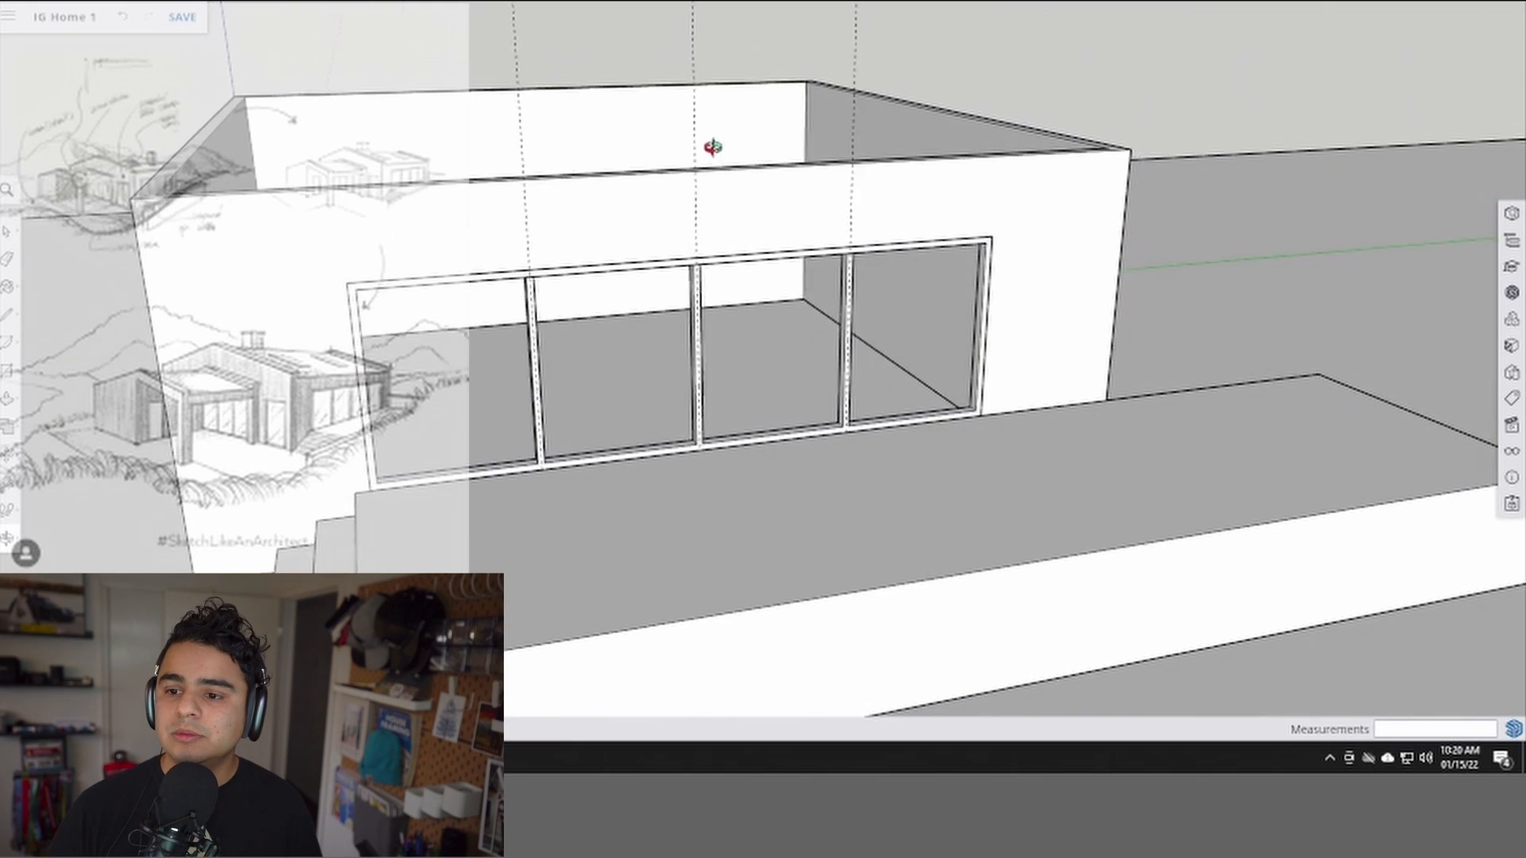
pyautogui.moveTo(712, 146)
pyautogui.mouseDown(button='middle')
pyautogui.moveTo(743, 232)
pyautogui.moveTo(818, 160)
pyautogui.mouseUp(button='middle')
pyautogui.press('e')
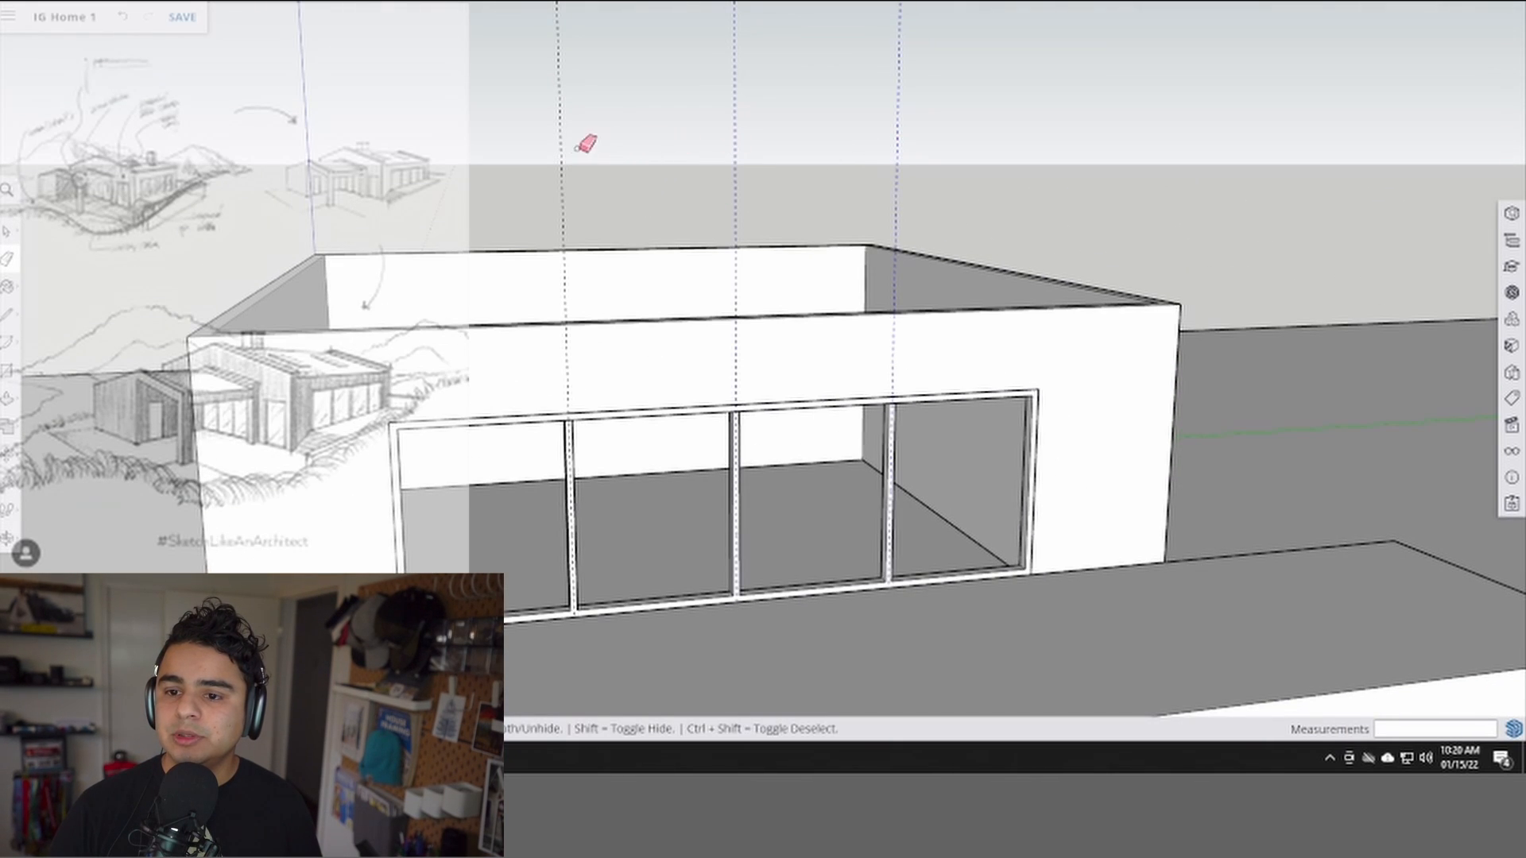
pyautogui.press('space')
pyautogui.scroll(6, 623, 333)
pyautogui.scroll(-2, 637, 371)
pyautogui.keyDown('shift'); pyautogui.moveTo(595, 401); pyautogui.dragTo(688, 321, button='middle'); pyautogui.keyUp('shift')
pyautogui.scroll(-2, 688, 321)
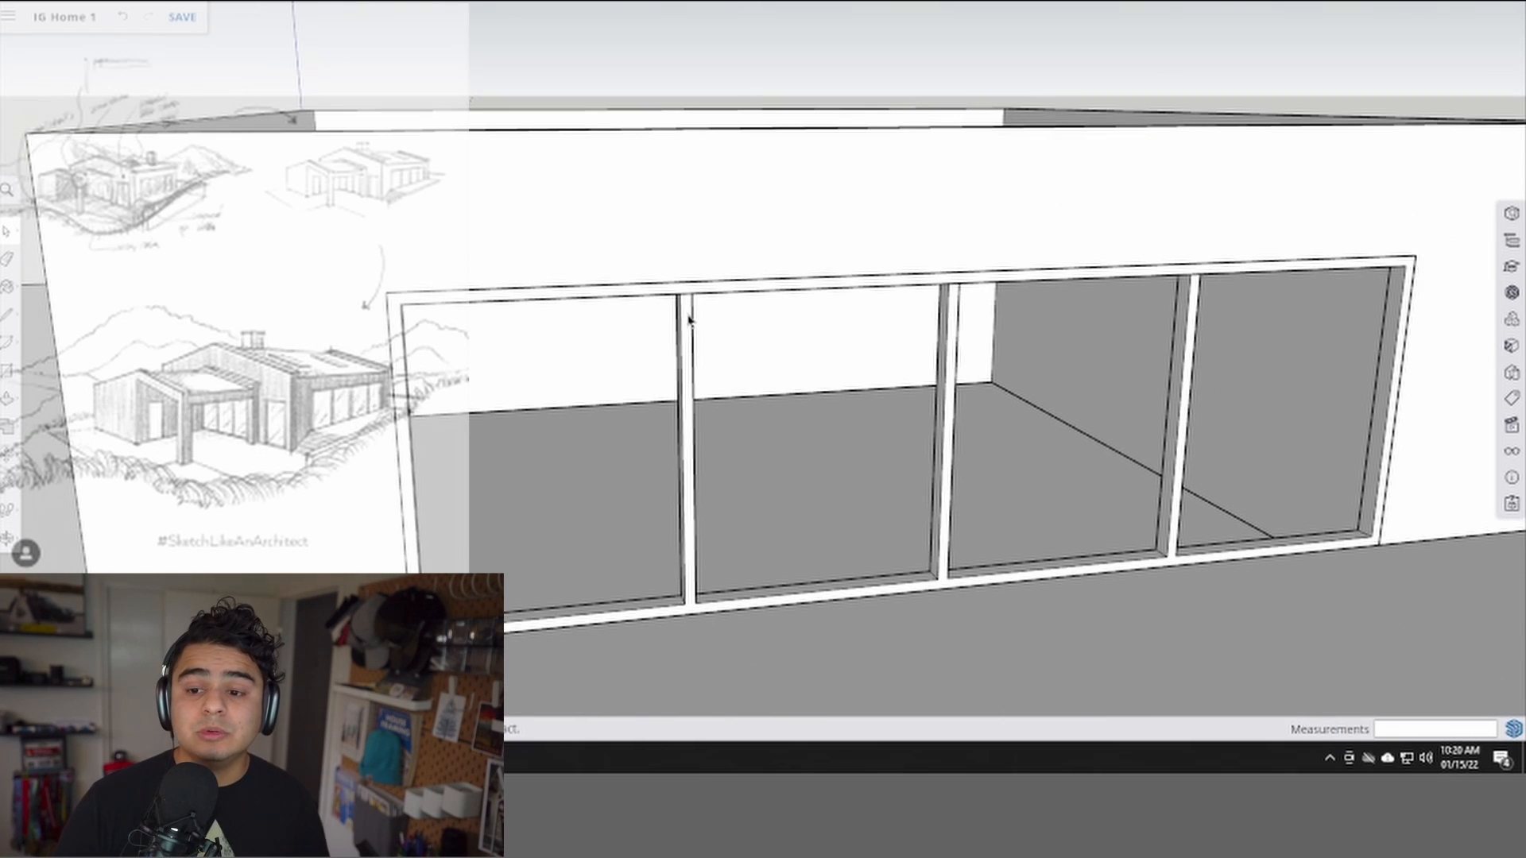
# - Open the window component and make all the frame and mullion geometry a nested component with the default name
pyautogui.doubleClick(418, 308)
pyautogui.moveTo(525, 298); pyautogui.dragTo(468, 337, button='middle')
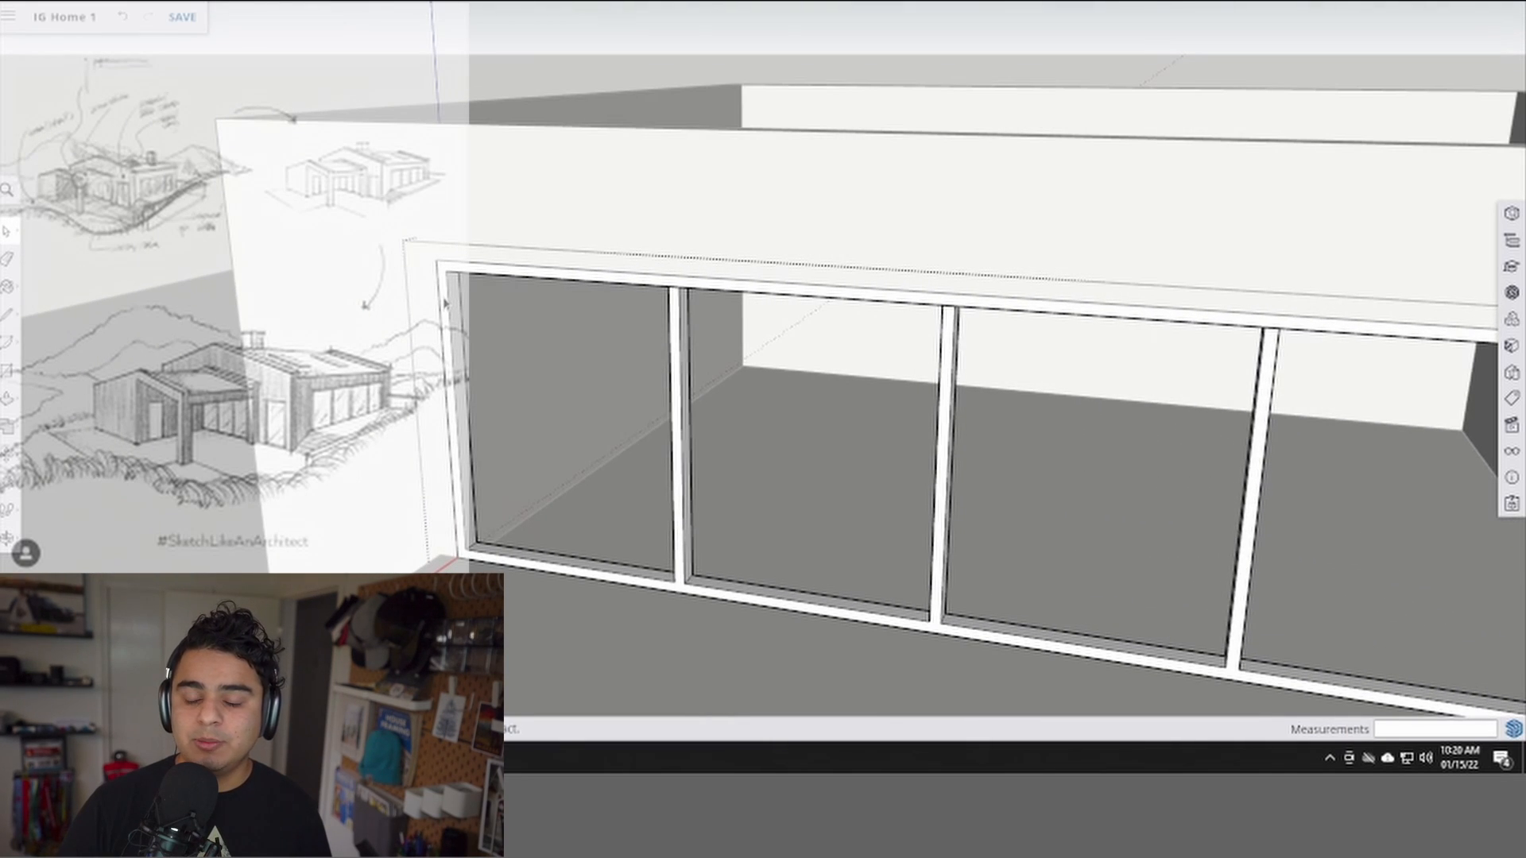
pyautogui.click(454, 308)
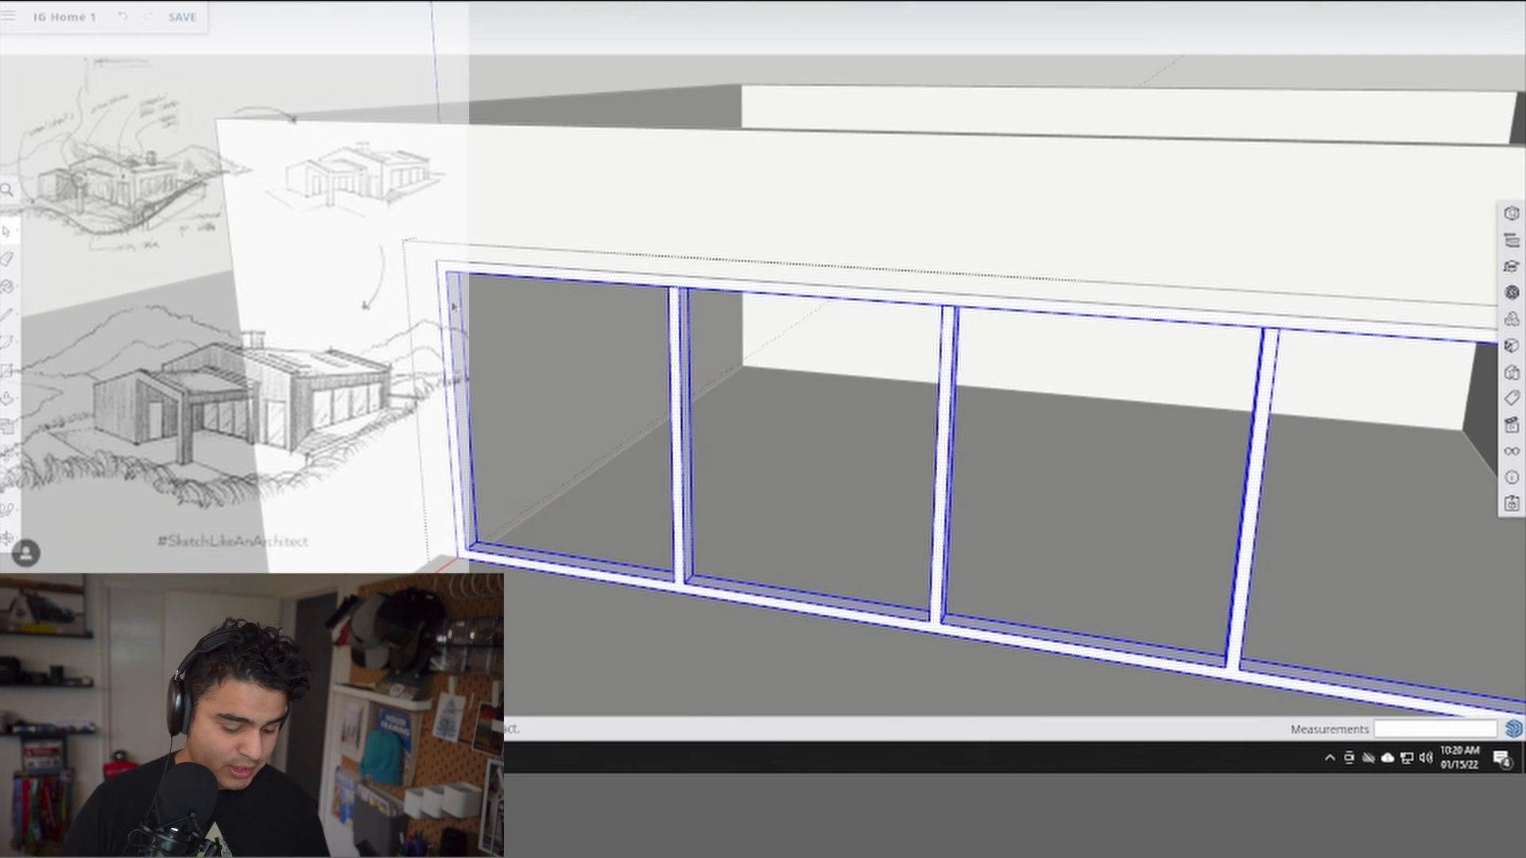
pyautogui.press('g')
pyautogui.press('Return')
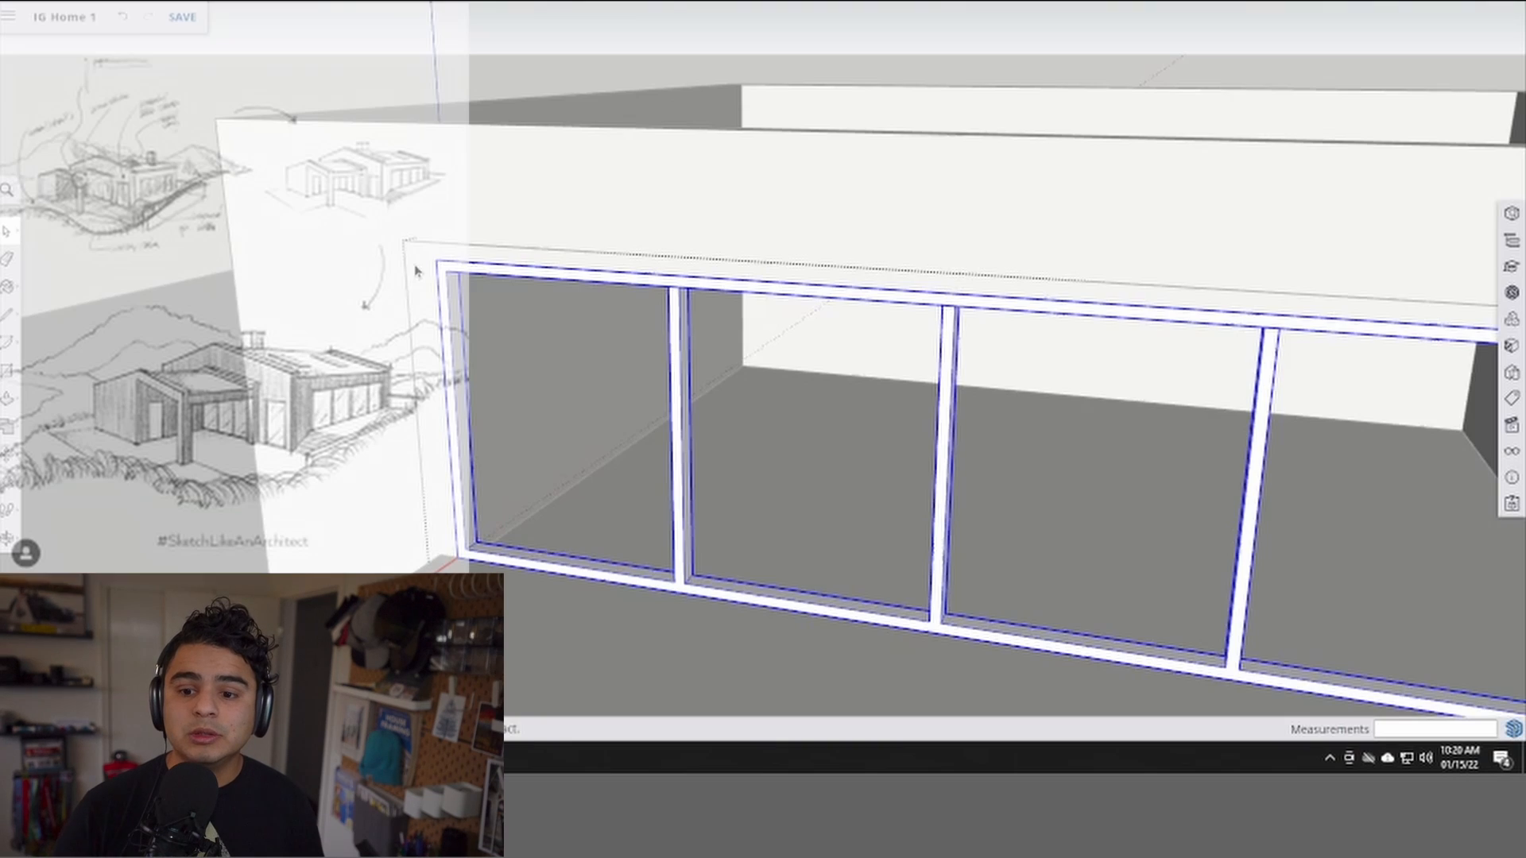
# - Draw a rectangle filling each of the four window openings between the frame and mullions
pyautogui.press('r')
pyautogui.click(443, 270)
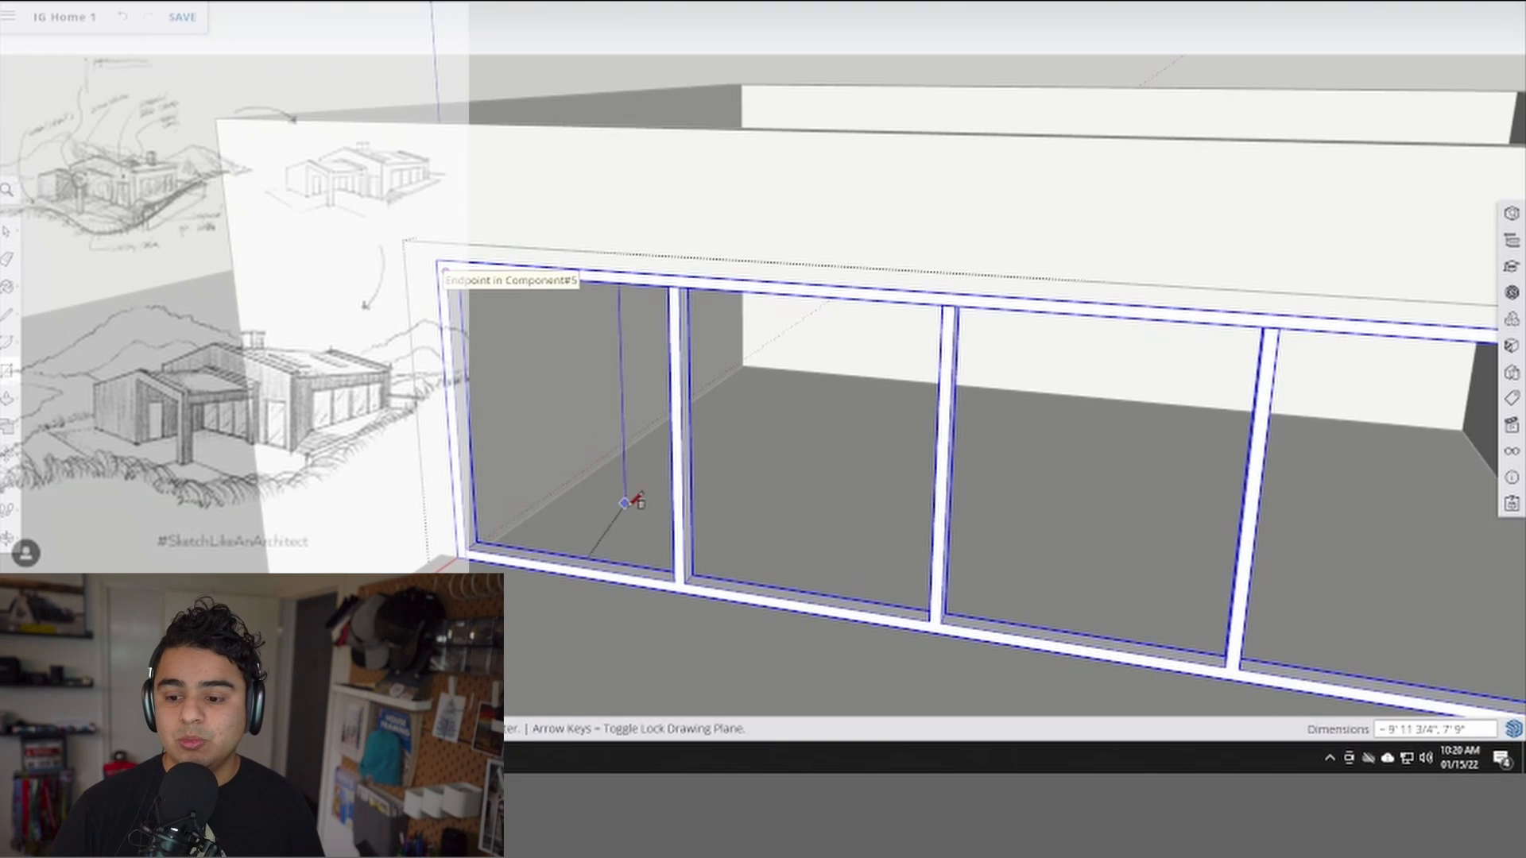
pyautogui.click(681, 574)
pyautogui.keyDown('shift'); pyautogui.moveTo(691, 286); pyautogui.dragTo(705, 493, button='middle'); pyautogui.keyUp('shift')
pyautogui.click(683, 505)
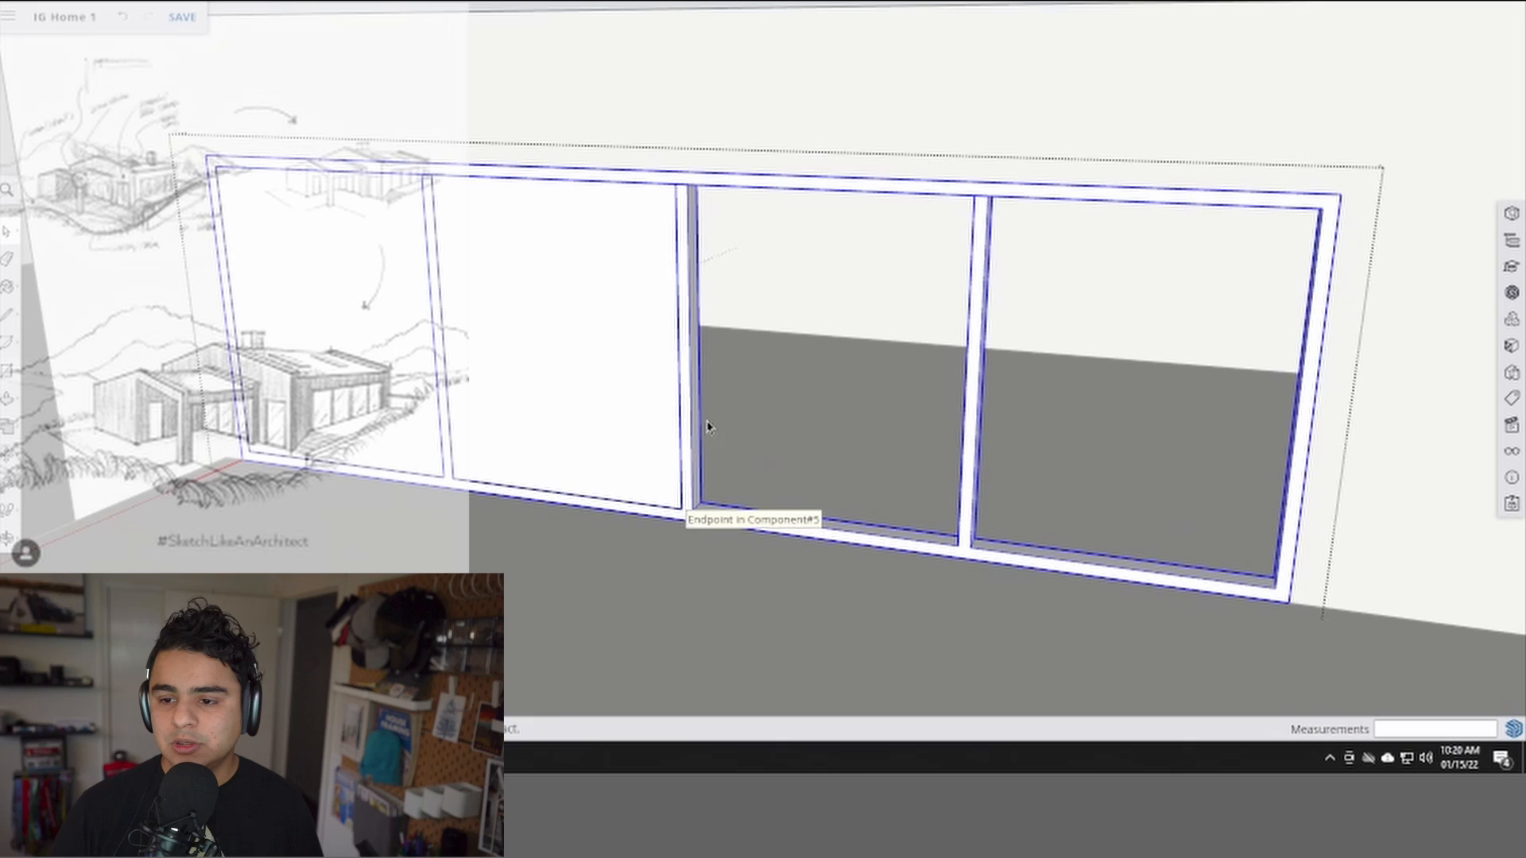
pyautogui.click(697, 193)
pyautogui.click(959, 542)
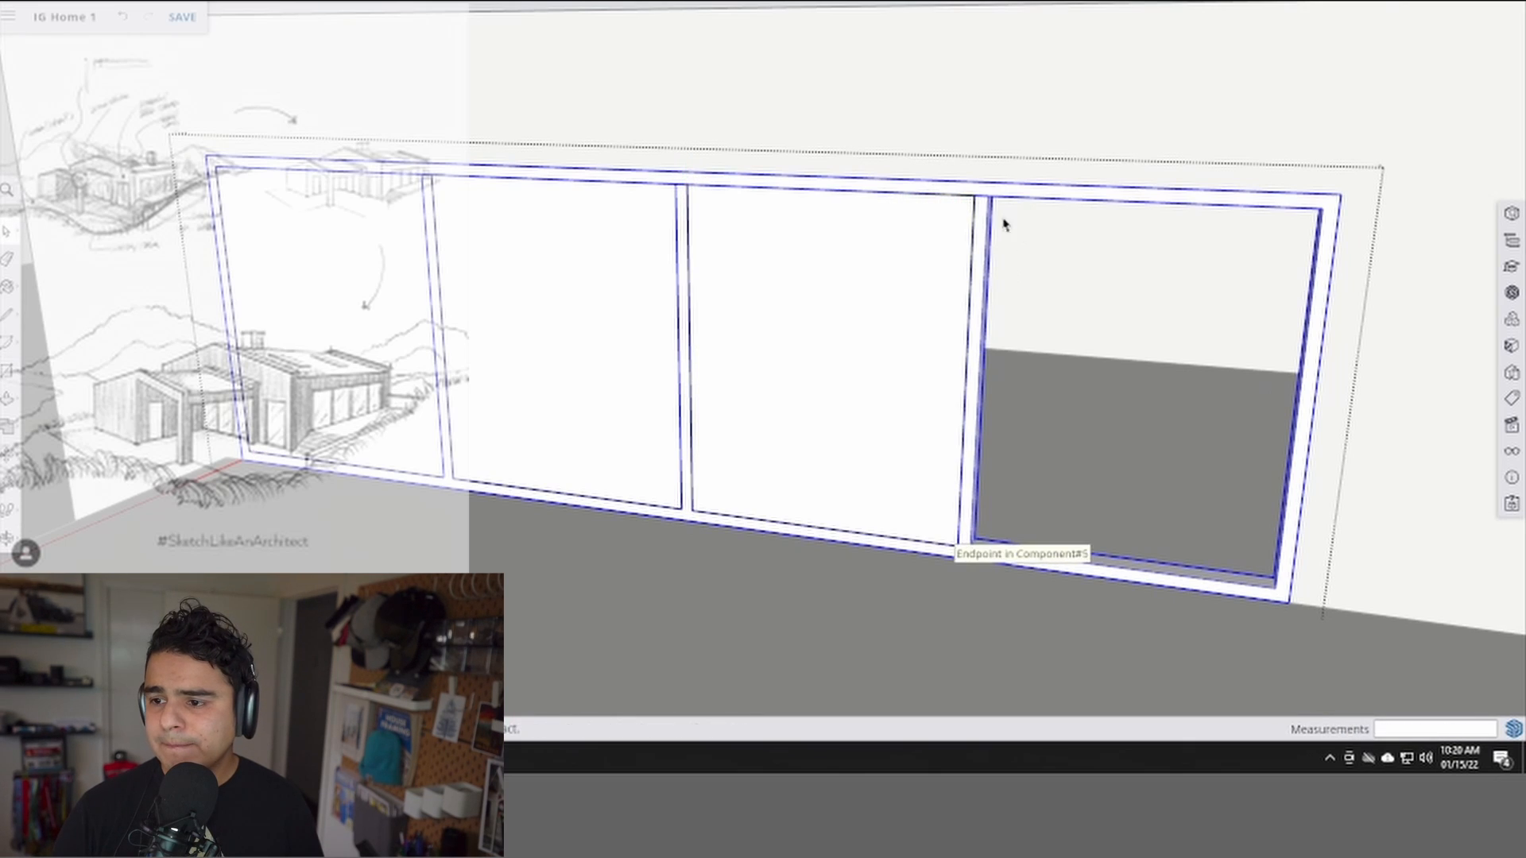
pyautogui.click(985, 197)
pyautogui.click(1277, 586)
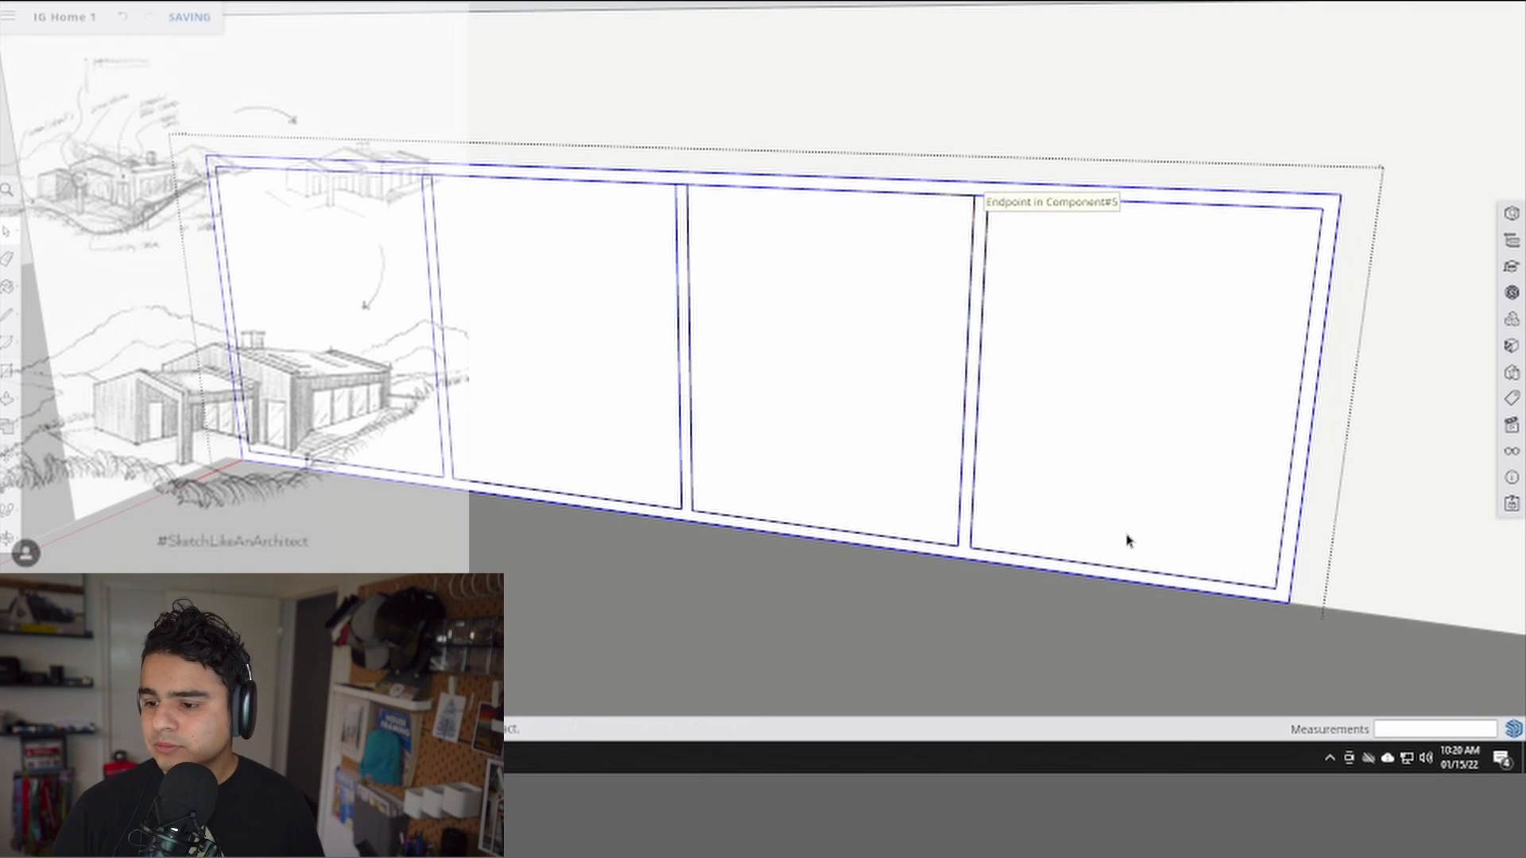
# - Select the four pane faces and make them one component with the default settings
pyautogui.click(1121, 492)
pyautogui.keyDown('shift'); pyautogui.click(915, 443); pyautogui.keyUp('shift')
pyautogui.keyDown('shift'); pyautogui.click(611, 430); pyautogui.keyUp('shift')
pyautogui.keyDown('shift'); pyautogui.click(338, 381); pyautogui.keyUp('shift')
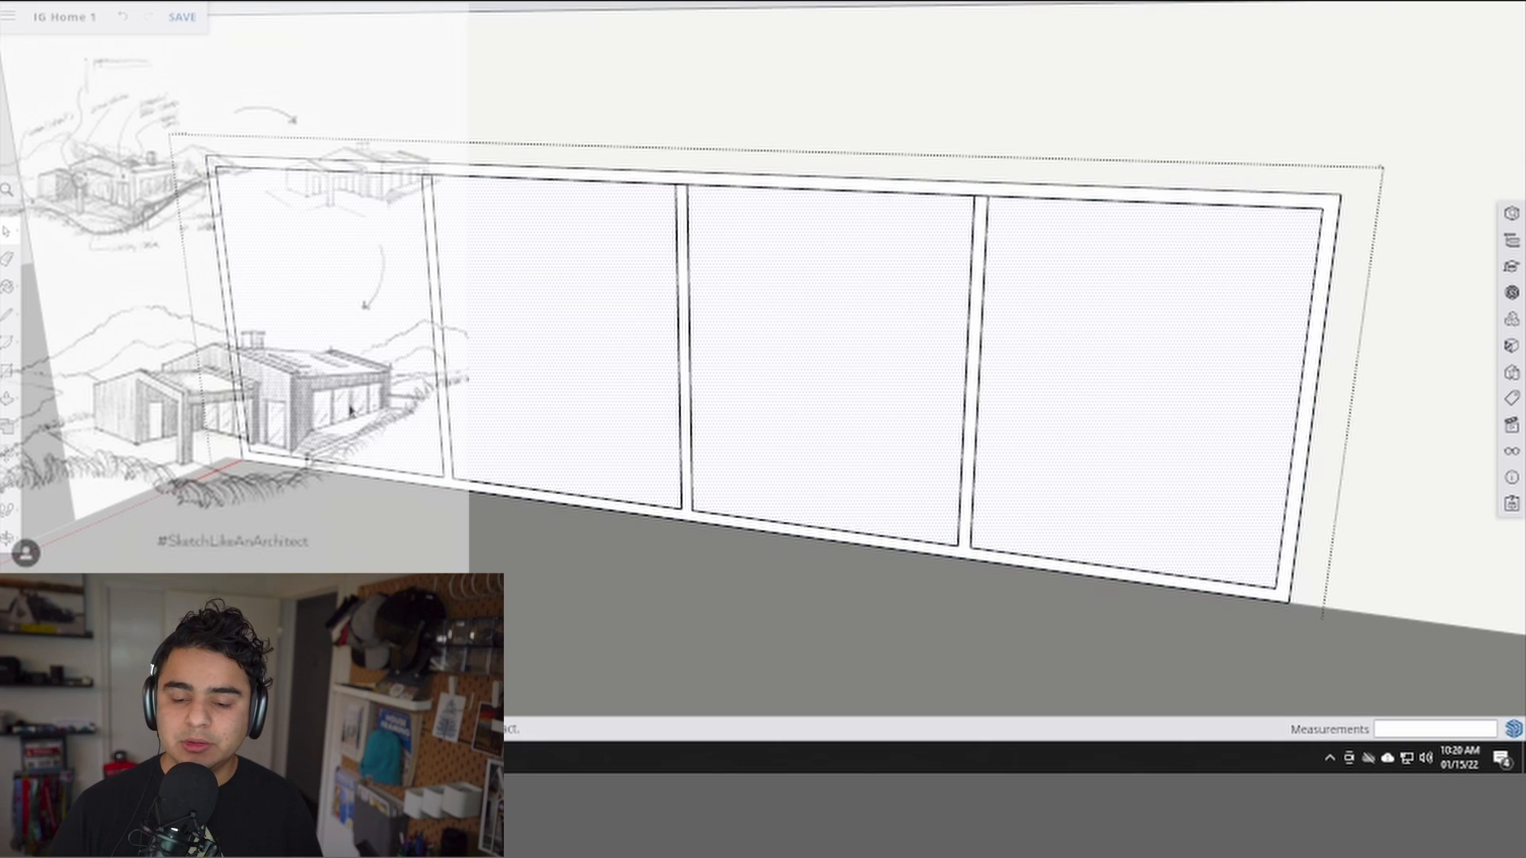
pyautogui.press('g')
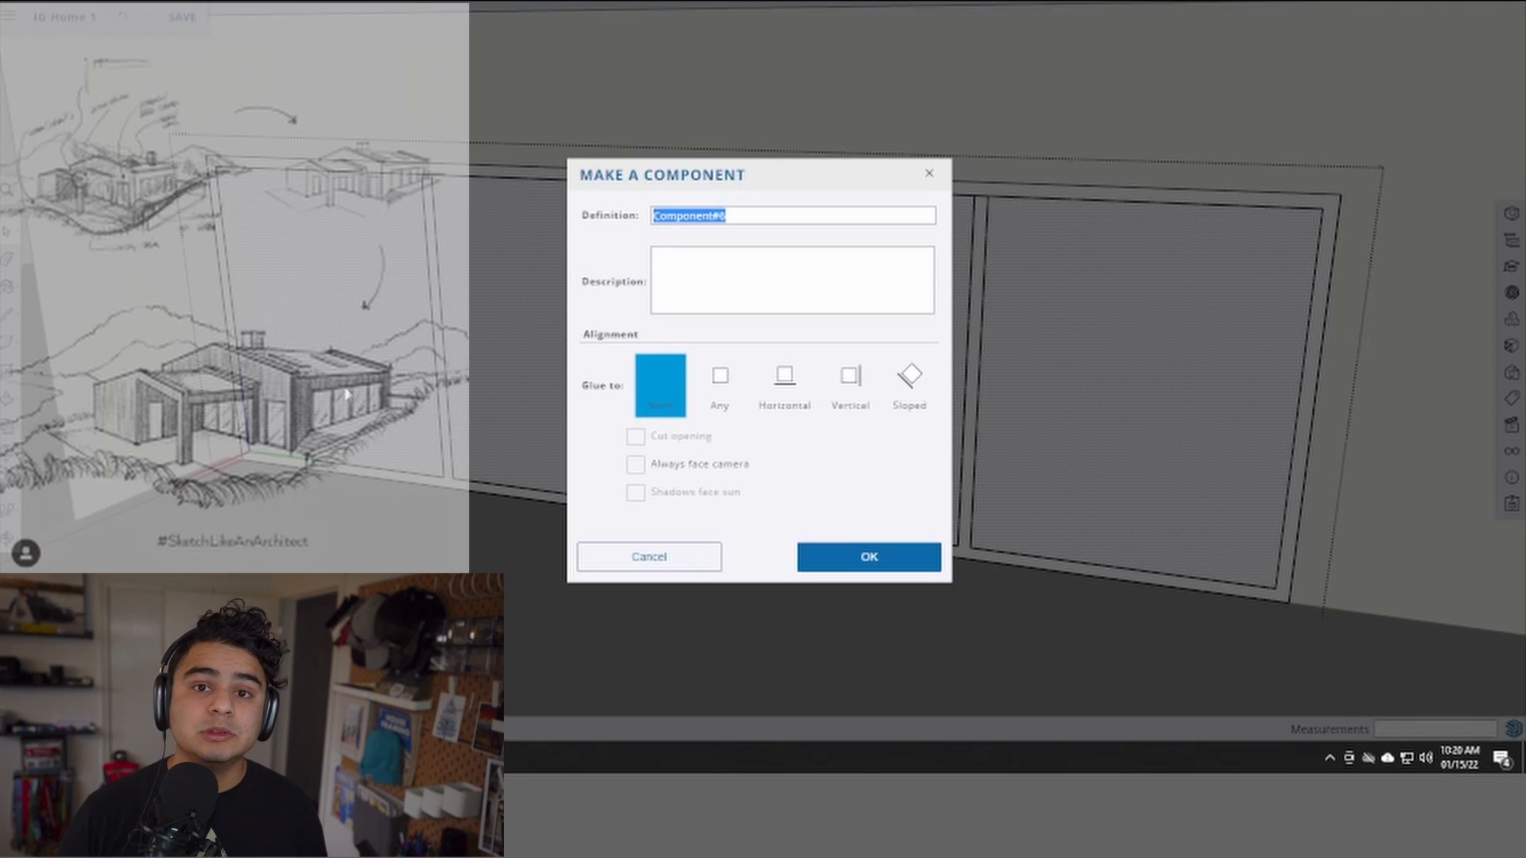
pyautogui.press('Return')
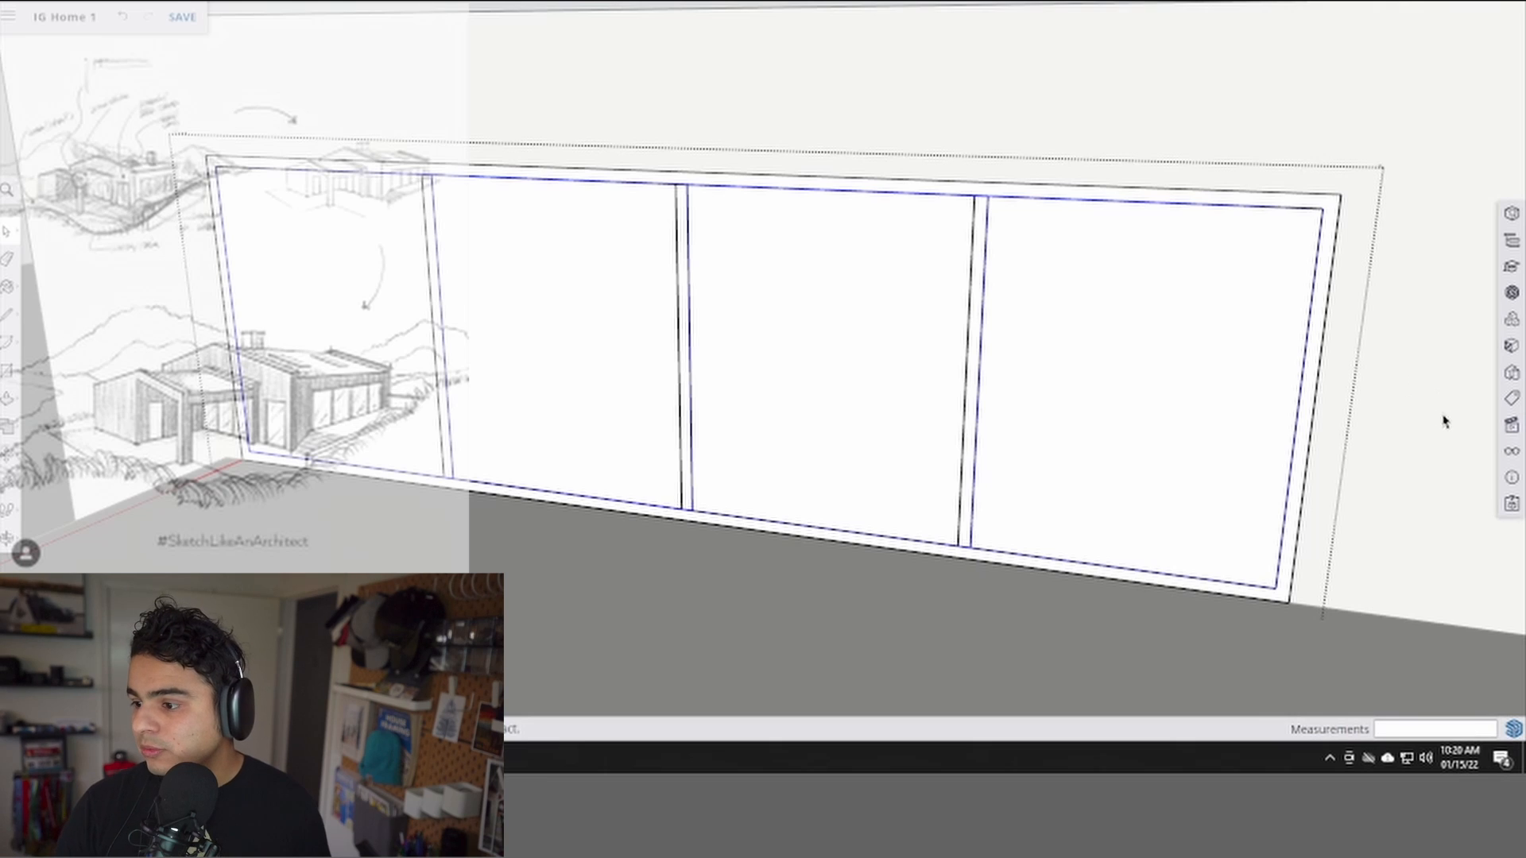
# - Paint the pane component with the Translucent Glass Gray material from the Glass and Mirrors collection
pyautogui.click(1511, 346)
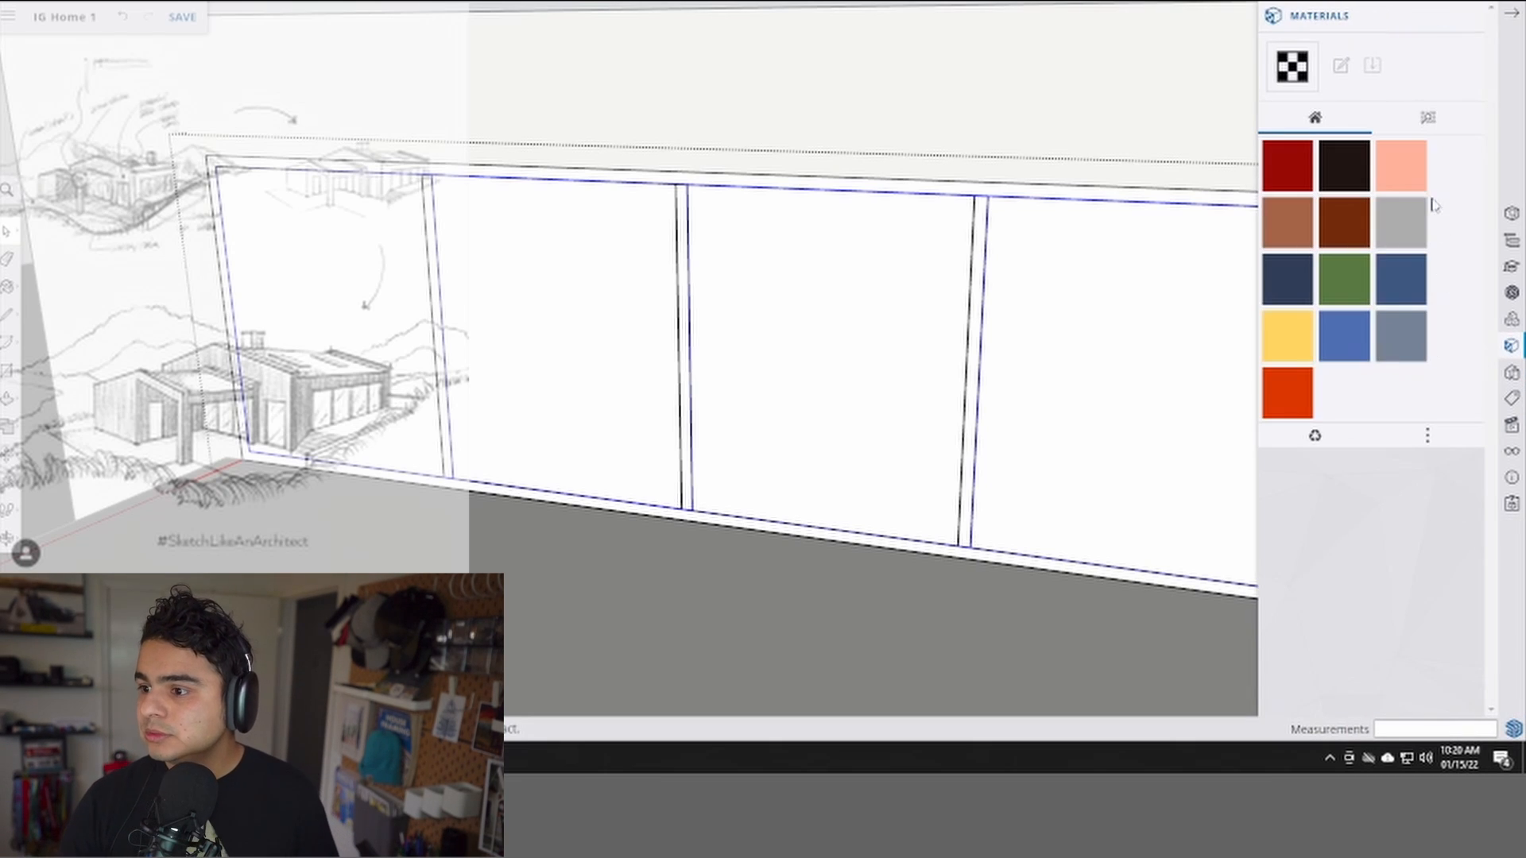
pyautogui.click(1428, 120)
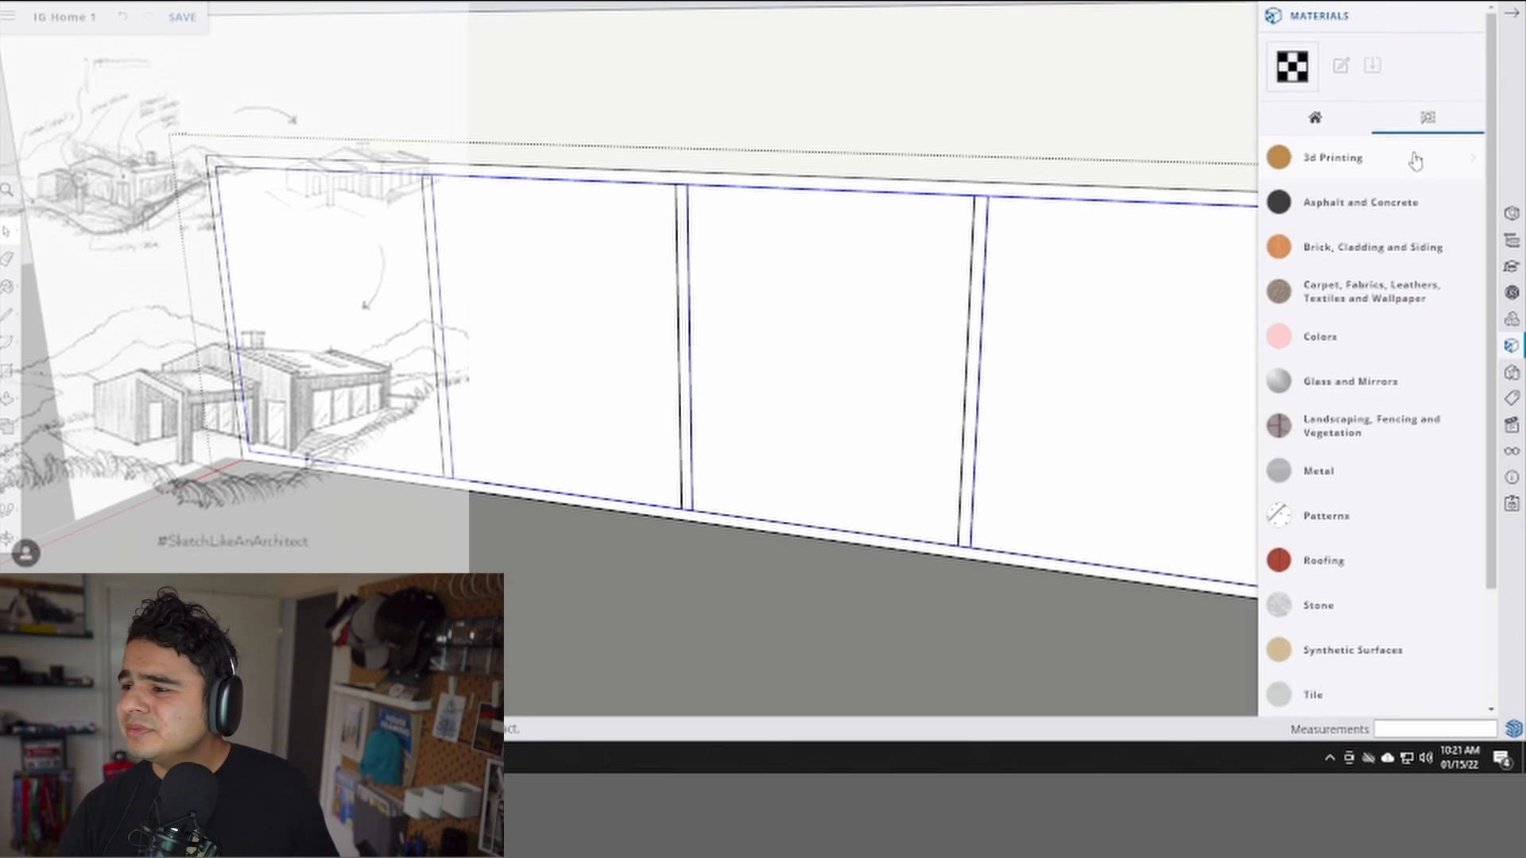
pyautogui.click(1349, 388)
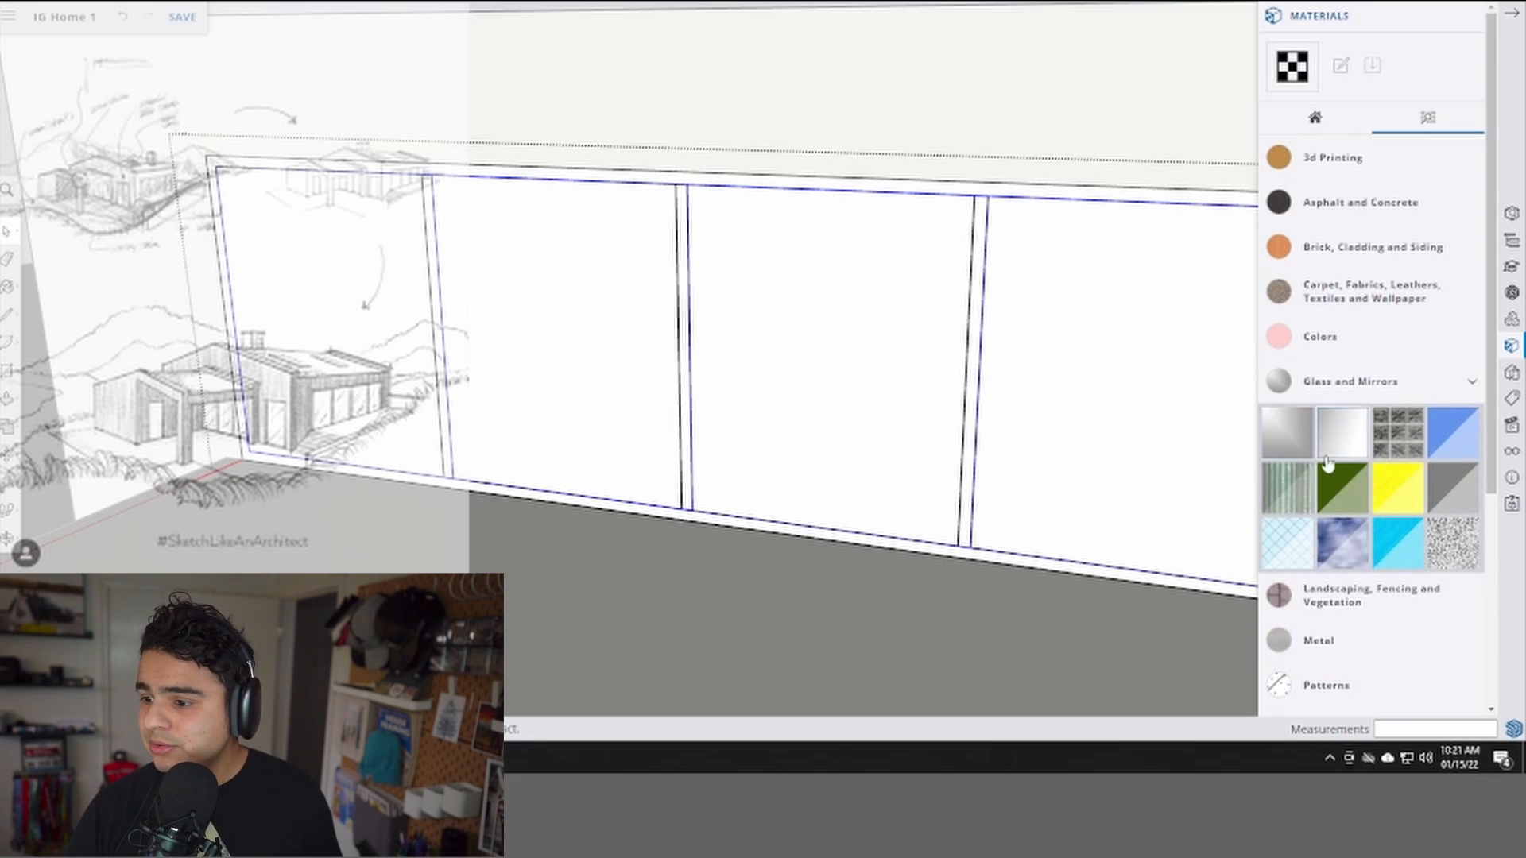
pyautogui.click(1462, 500)
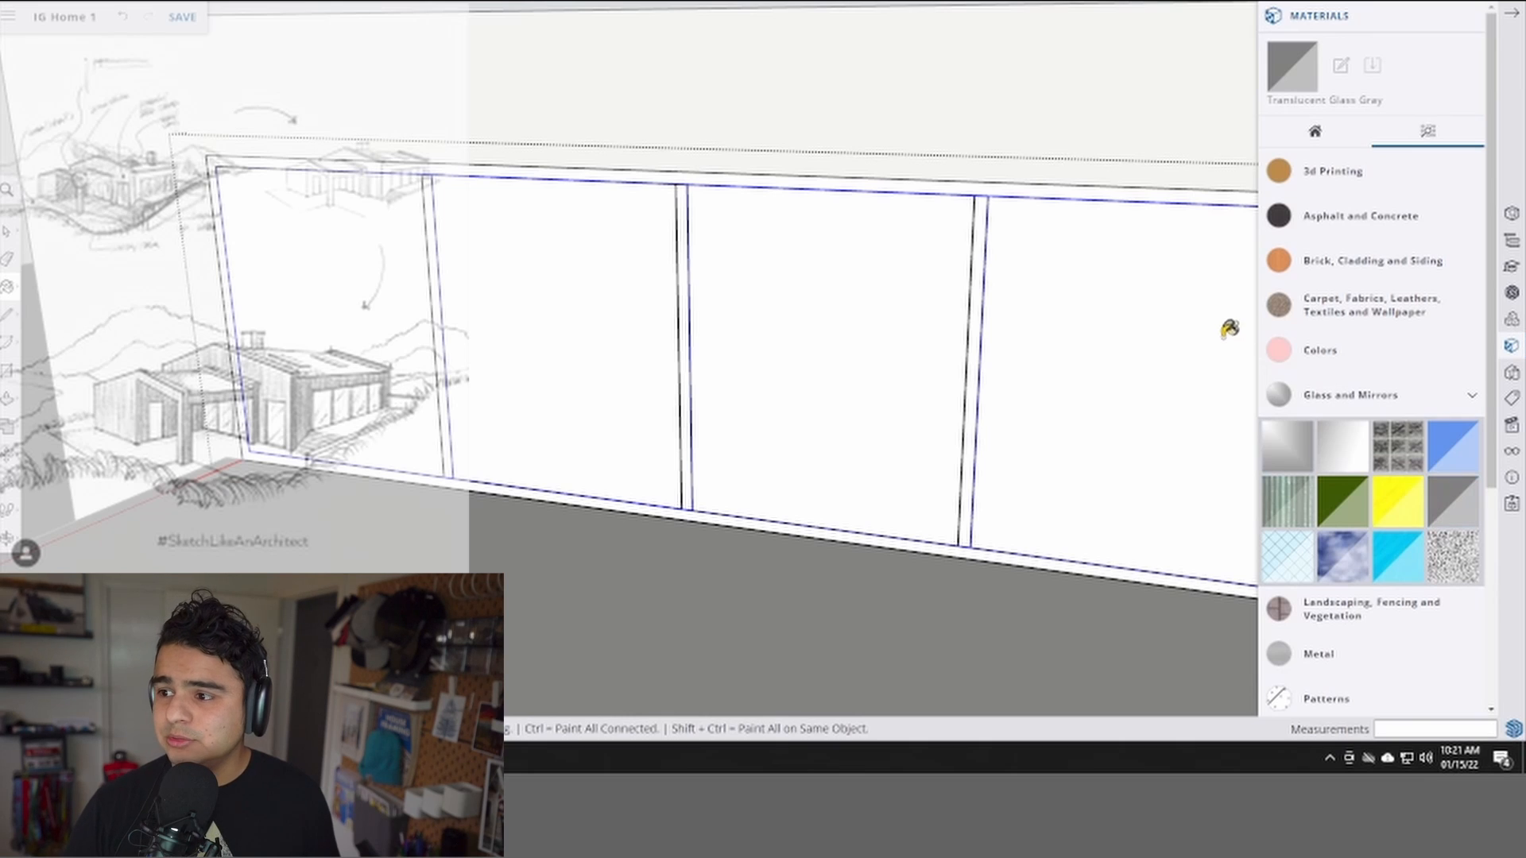
pyautogui.click(1174, 328)
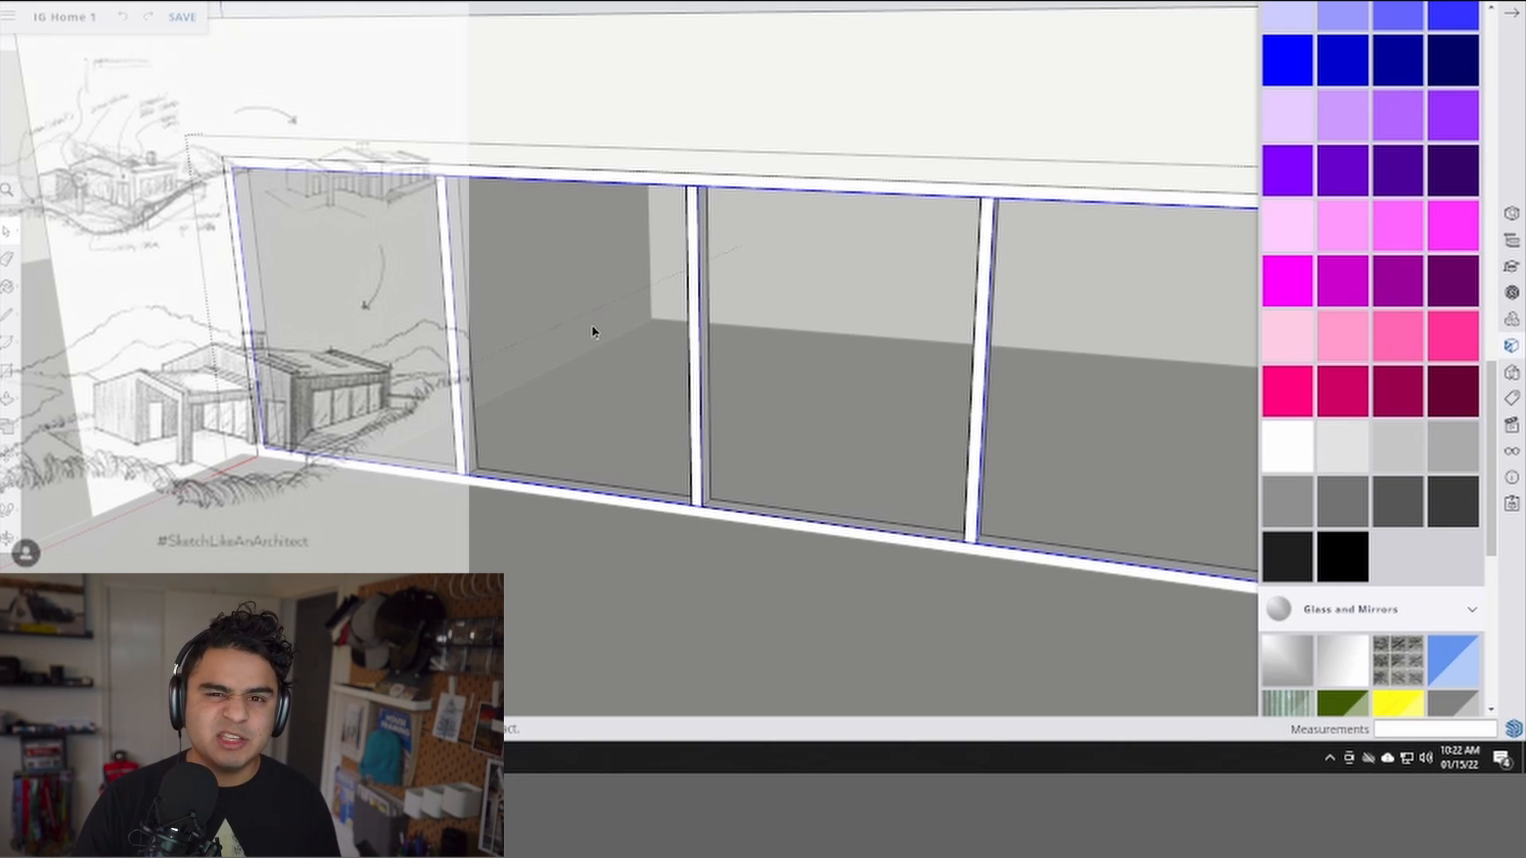
# - Paint the window frame and mullions with a light gray from the Colors collection
pyautogui.click(1397, 451)
pyautogui.scroll(3, 237, 153)
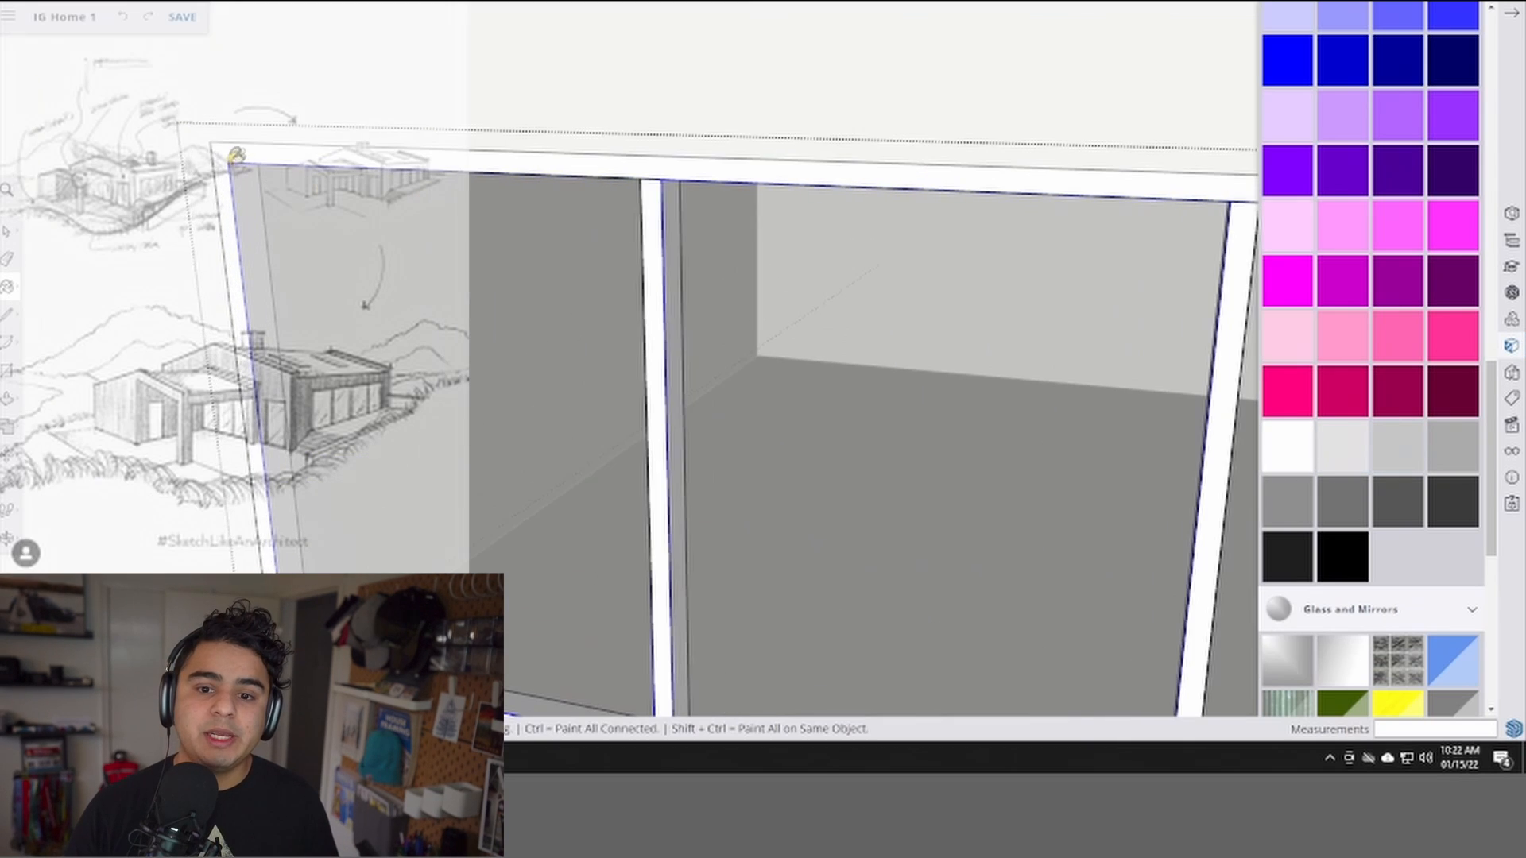
pyautogui.scroll(-2, 236, 153)
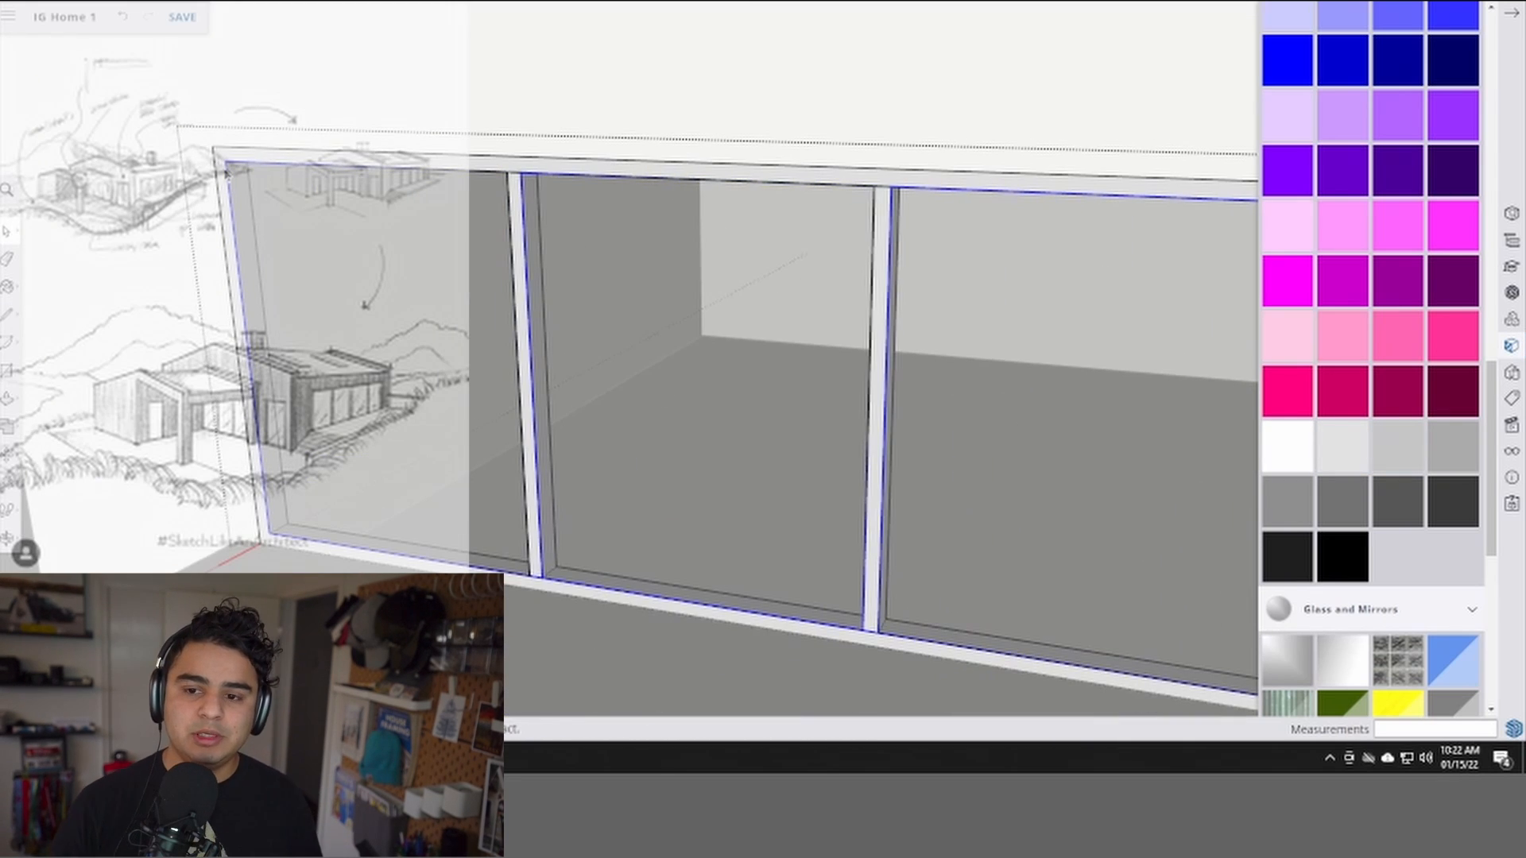
# - Move the glass panes 2" back into the depth of the frame and close the window component
pyautogui.moveTo(226, 175); pyautogui.dragTo(226, 344, button='middle')
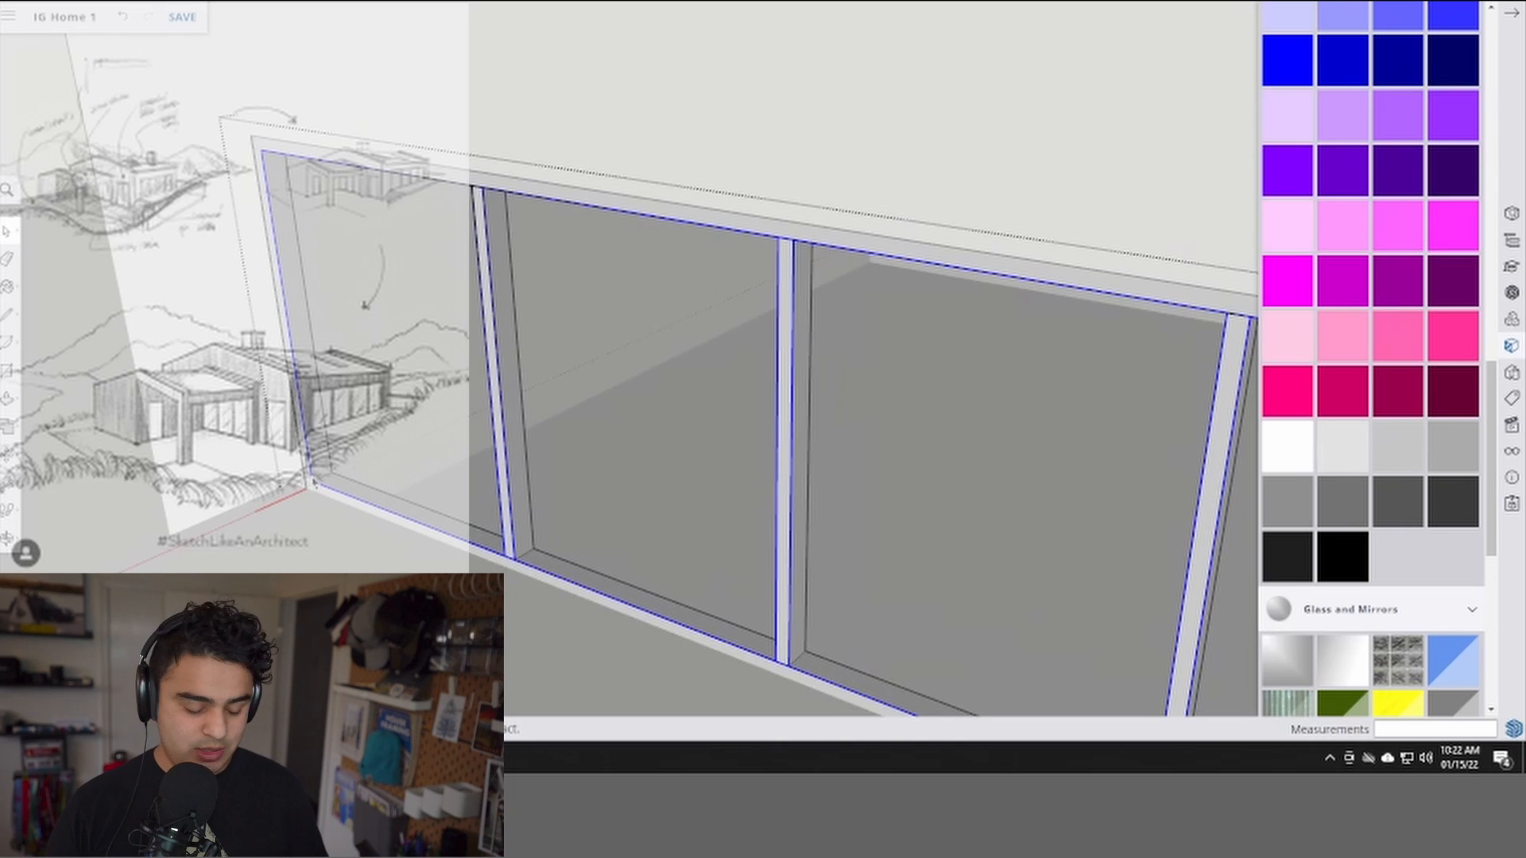
pyautogui.scroll(5, 326, 485)
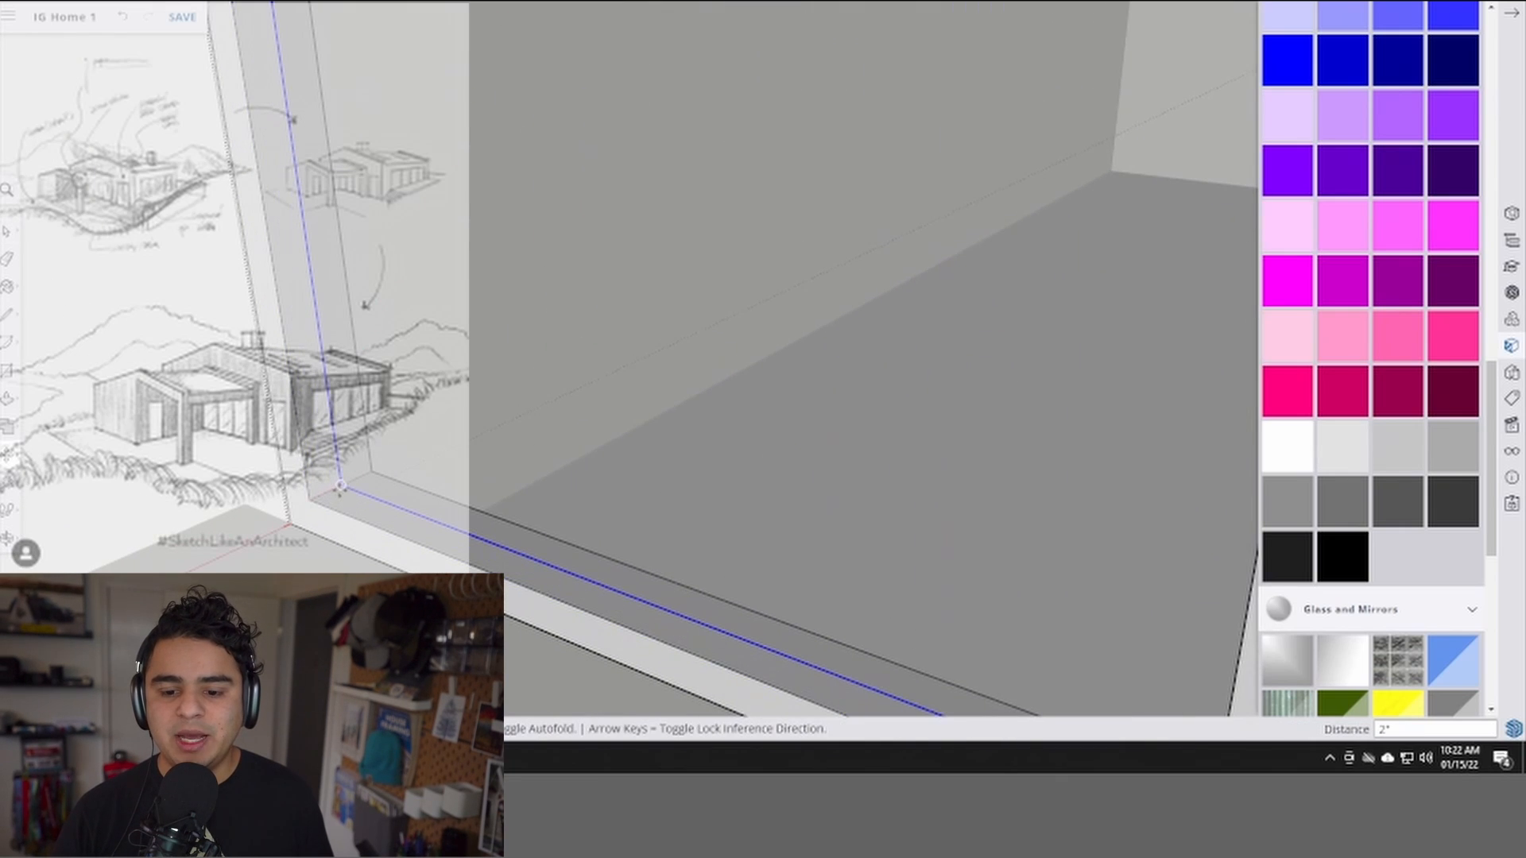
pyautogui.scroll(-6, 343, 501)
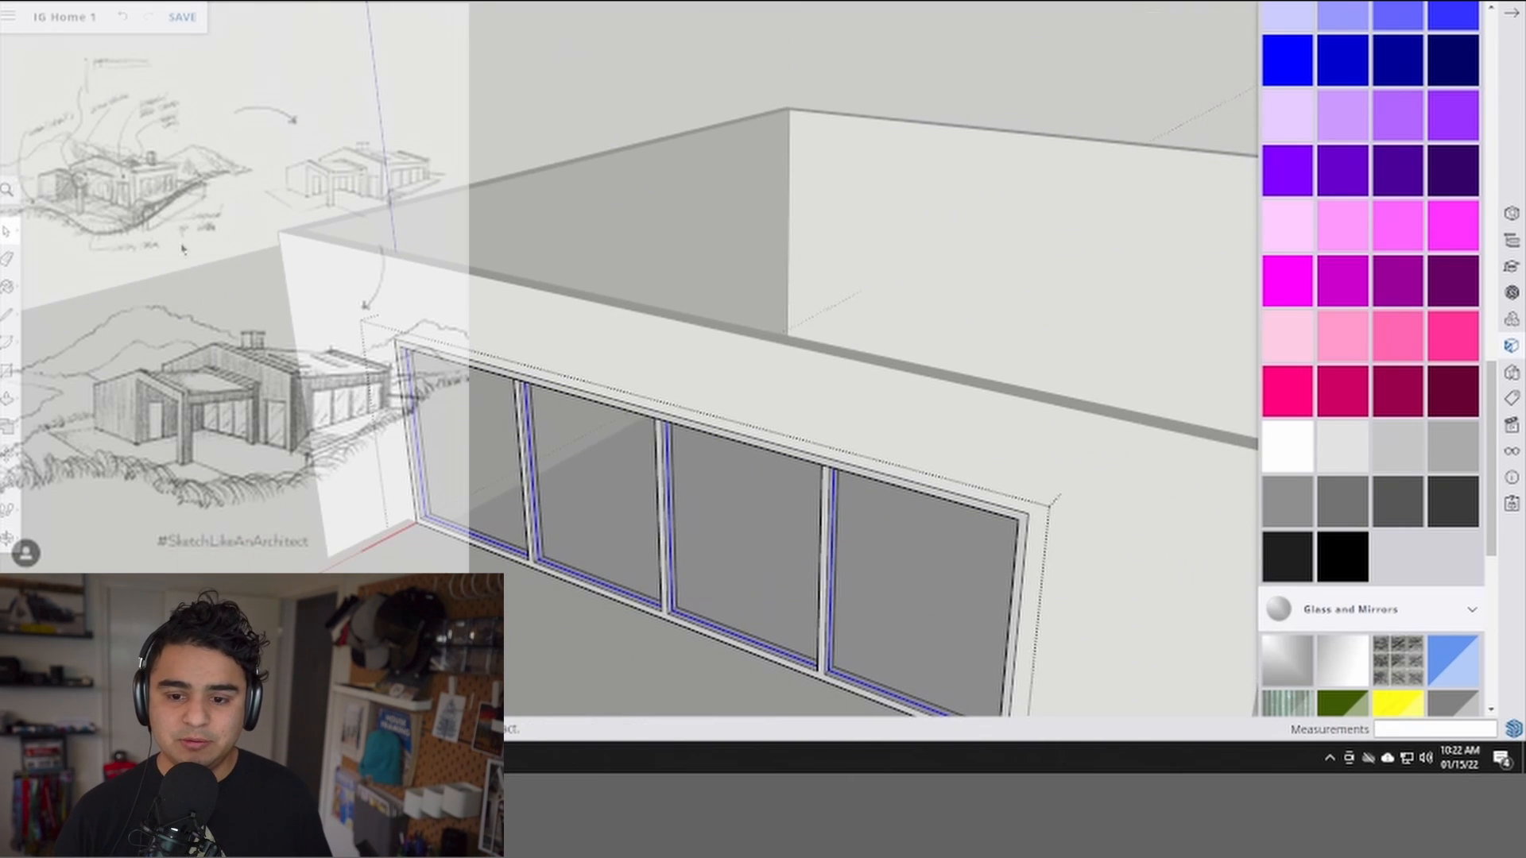
pyautogui.click(177, 242)
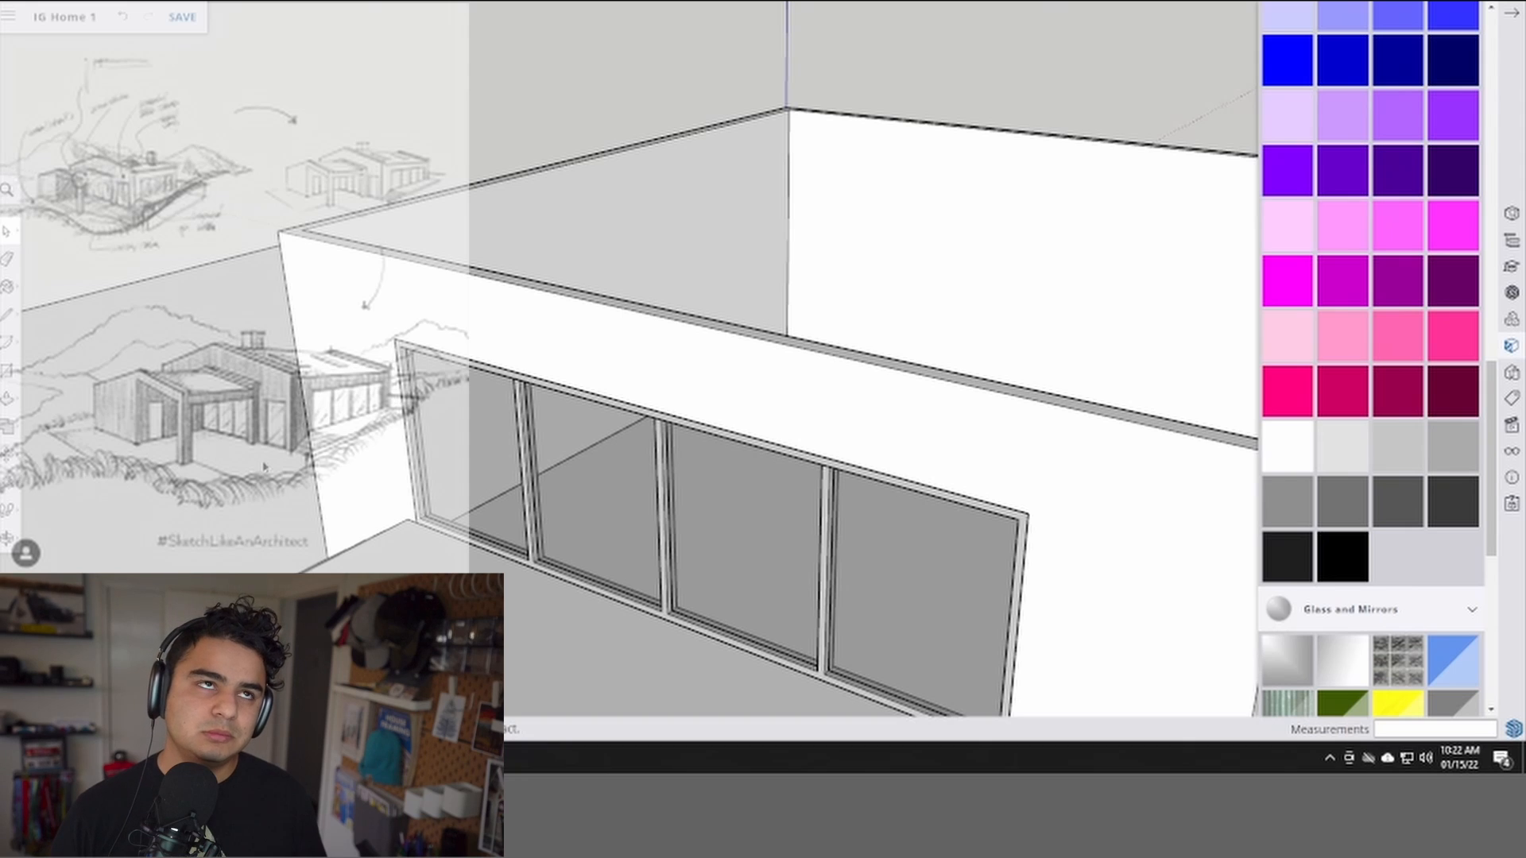
pyautogui.moveTo(264, 513)
pyautogui.mouseDown(button='middle')
pyautogui.moveTo(504, 528)
pyautogui.moveTo(803, 500)
pyautogui.moveTo(566, 325)
pyautogui.mouseUp(button='middle')
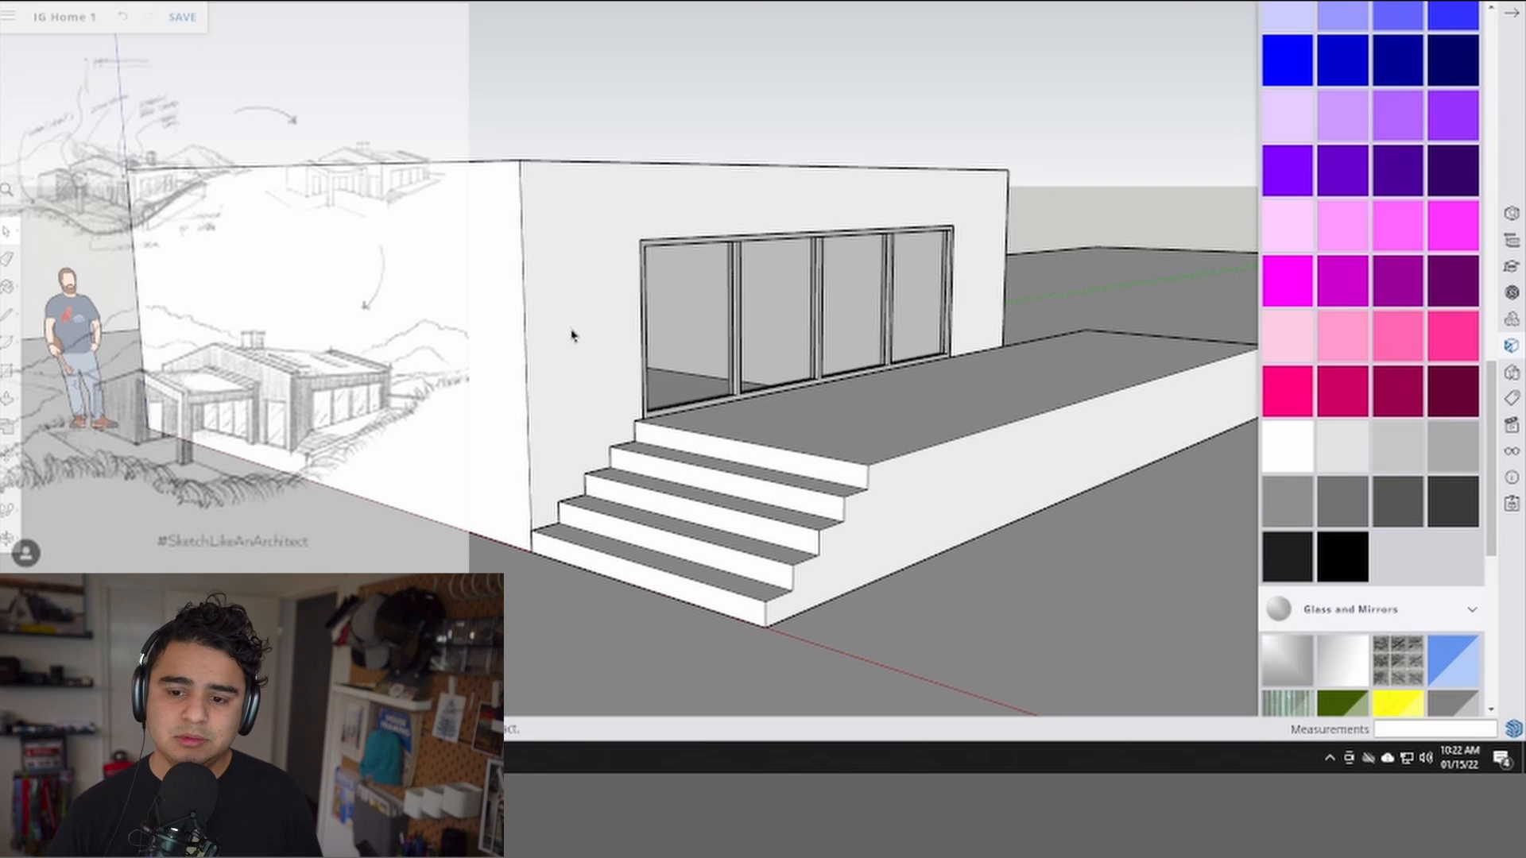
# - Draw a right triangle on the end wall's top corner beside the stairs, with a run of about 1' and a 4" rise
pyautogui.moveTo(480, 331)
pyautogui.mouseDown(button='middle')
pyautogui.moveTo(487, 300)
pyautogui.moveTo(495, 308)
pyautogui.mouseUp(button='middle')
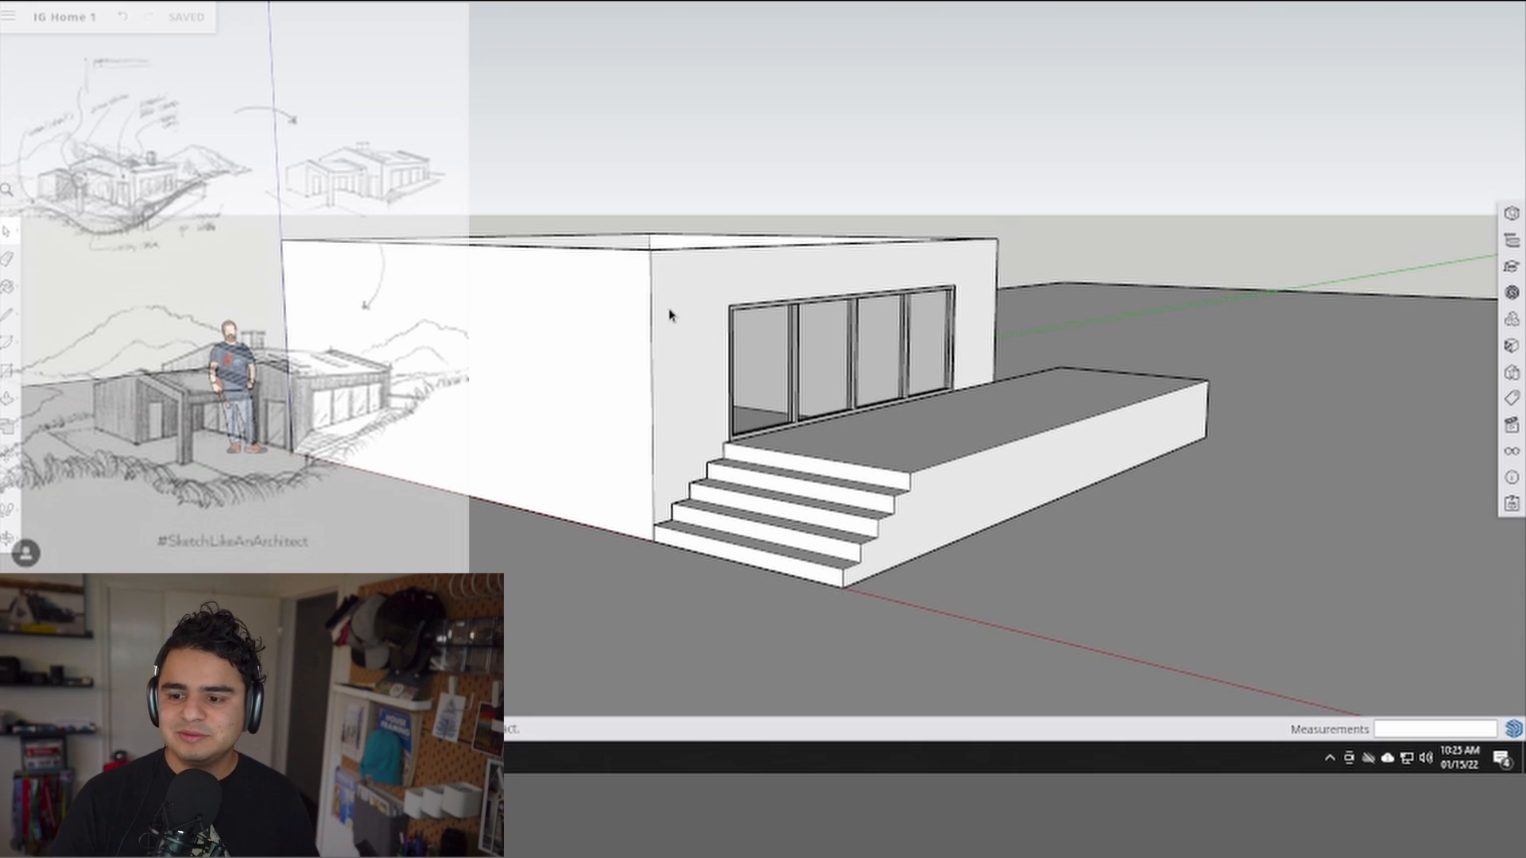
pyautogui.moveTo(644, 289); pyautogui.dragTo(723, 322, button='middle')
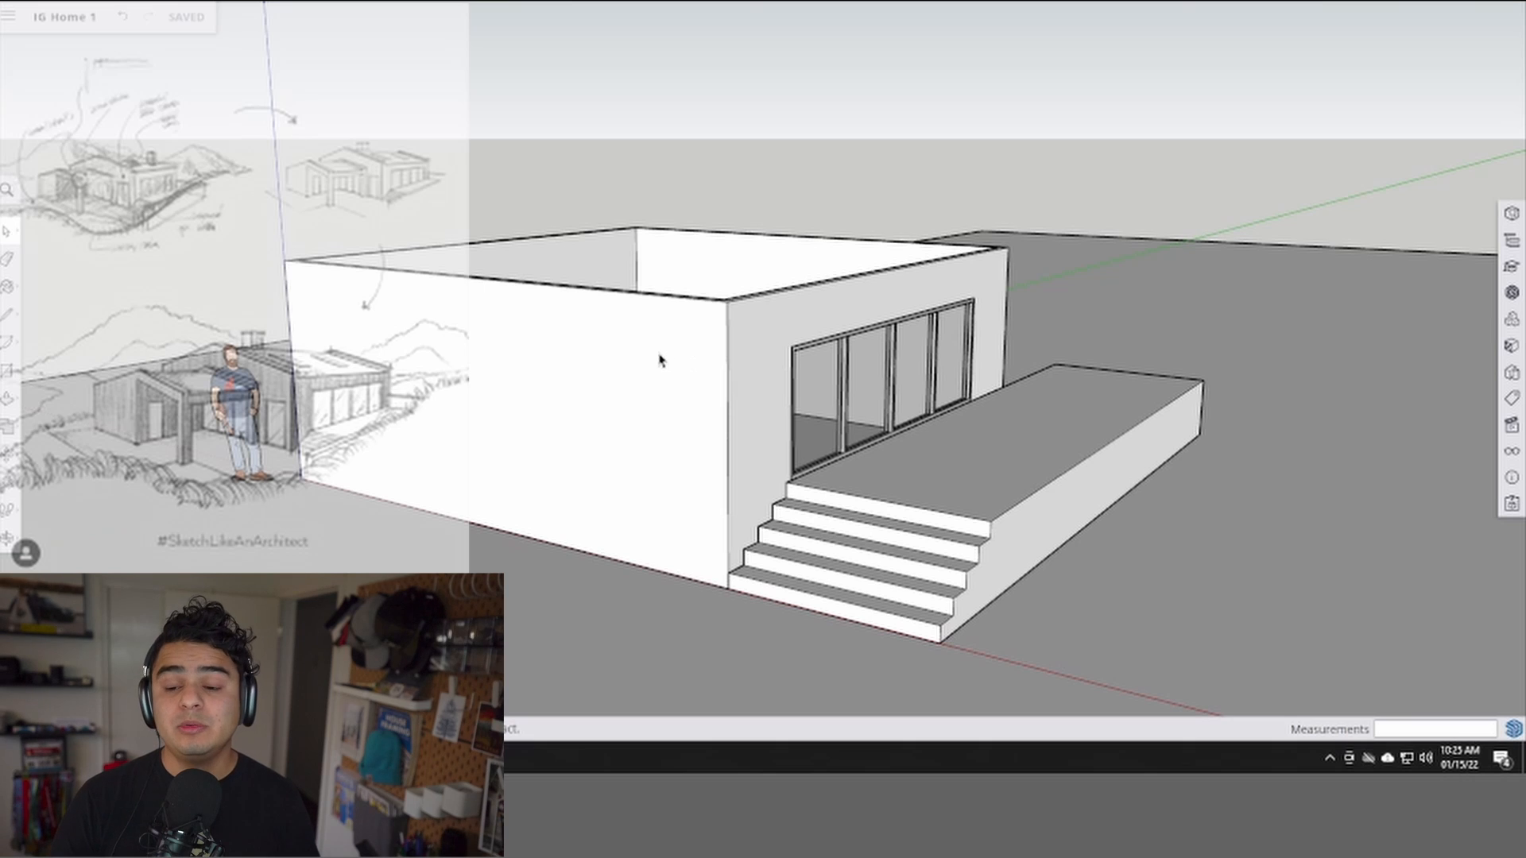
pyautogui.press('l')
pyautogui.scroll(3, 682, 341)
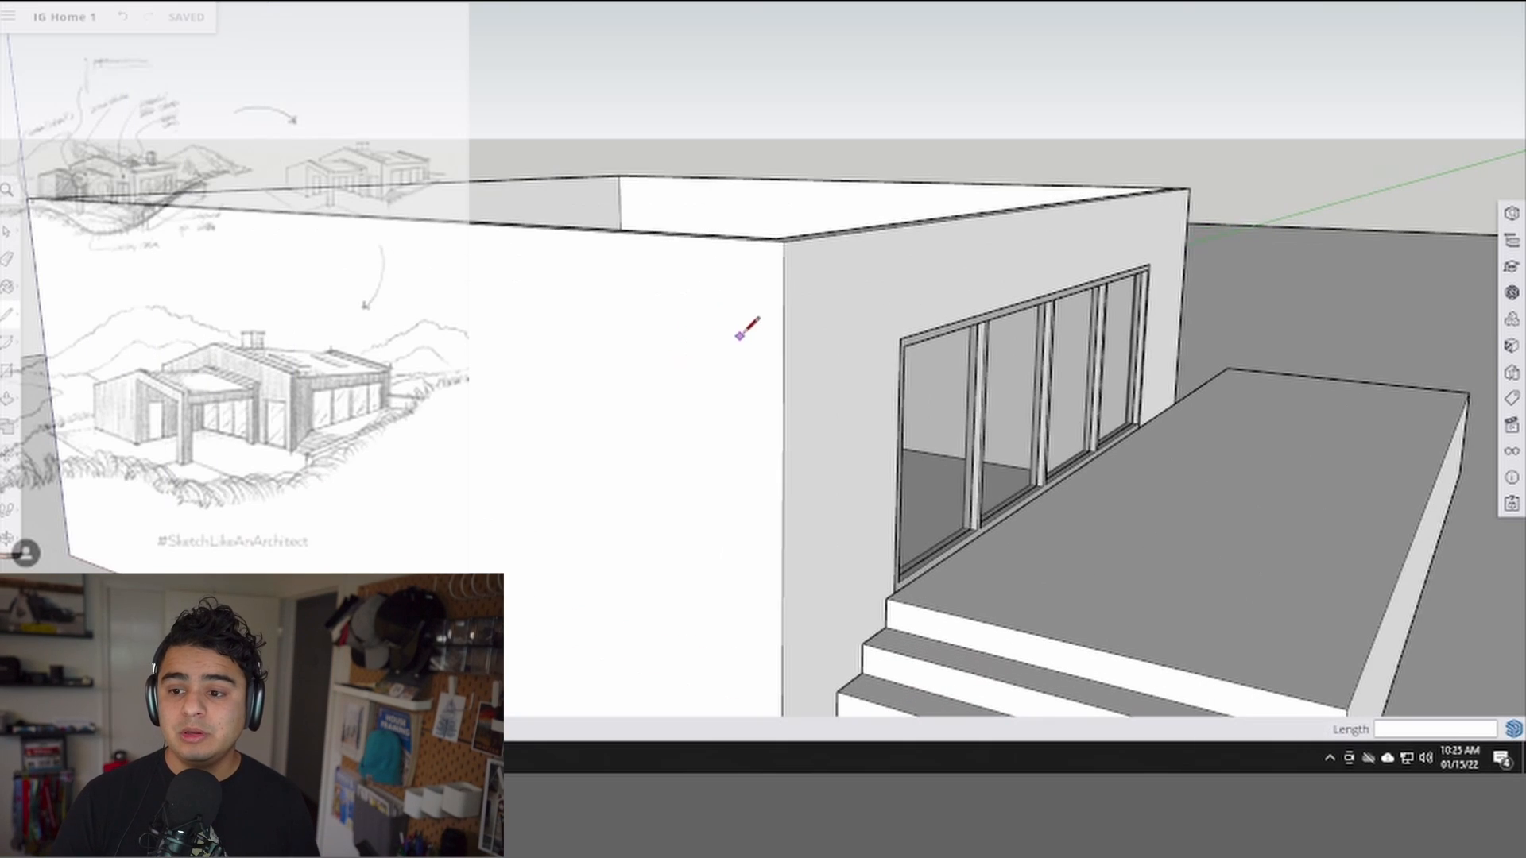
pyautogui.click(782, 237)
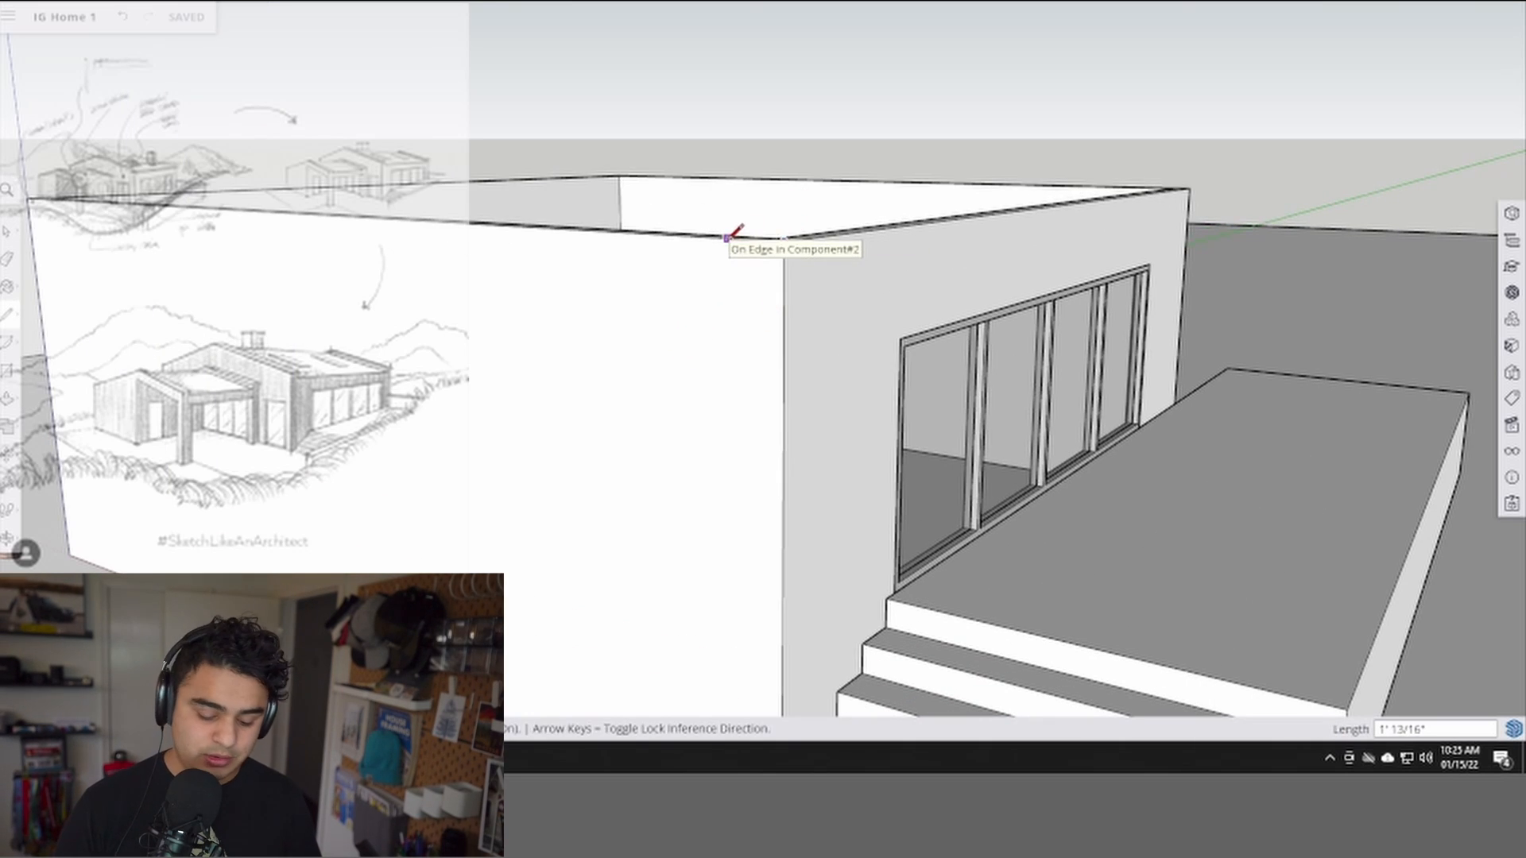
pyautogui.scroll(2, 731, 221)
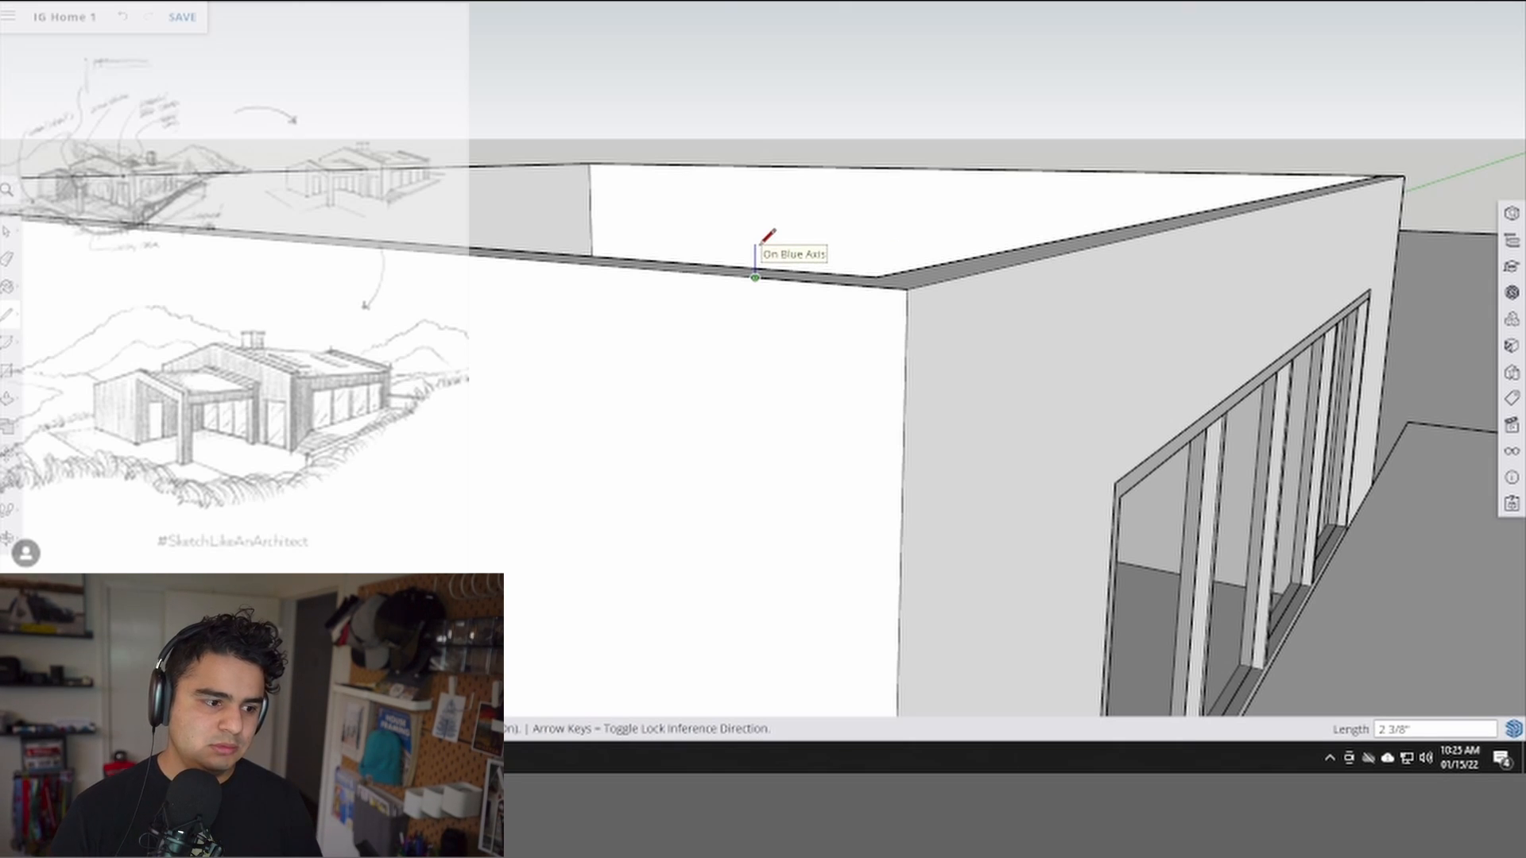
pyautogui.press('Return')
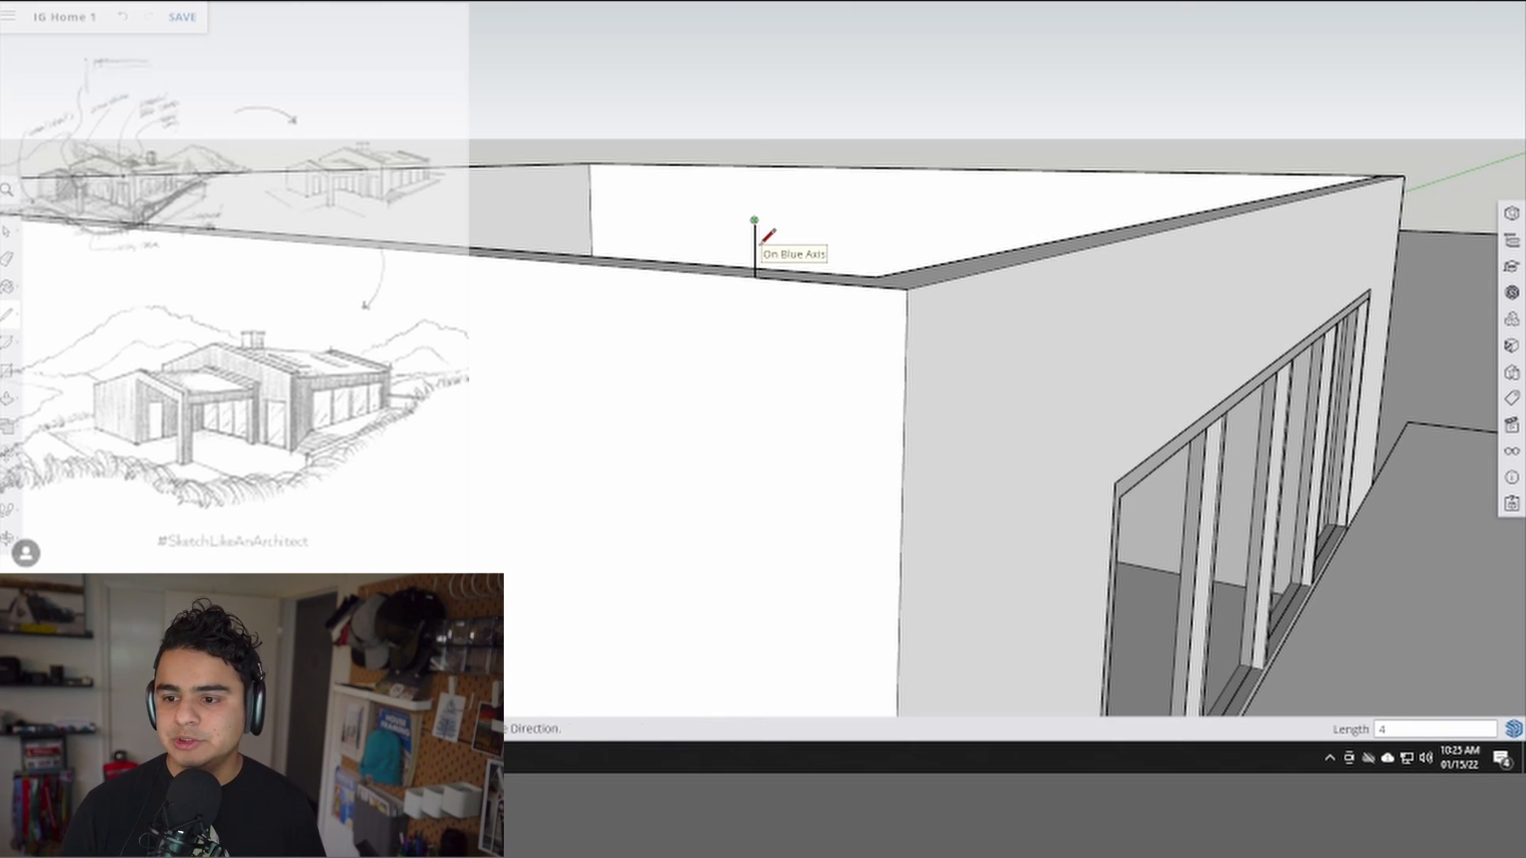
pyautogui.click(903, 288)
# - Make the pitch triangle a component and place a guide line along its sloped edge
pyautogui.click(806, 273)
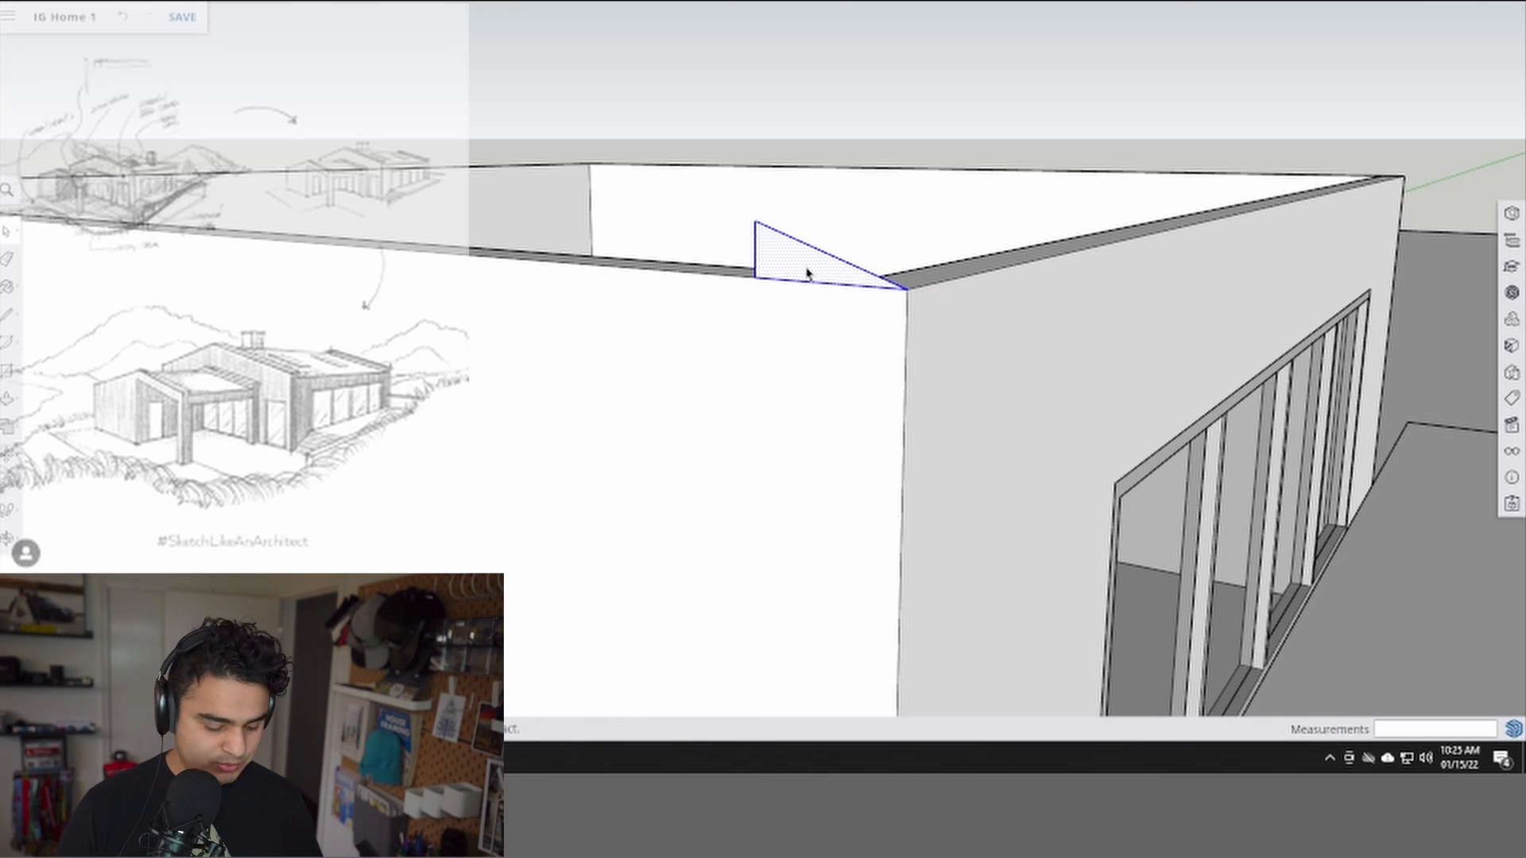
pyautogui.press('g')
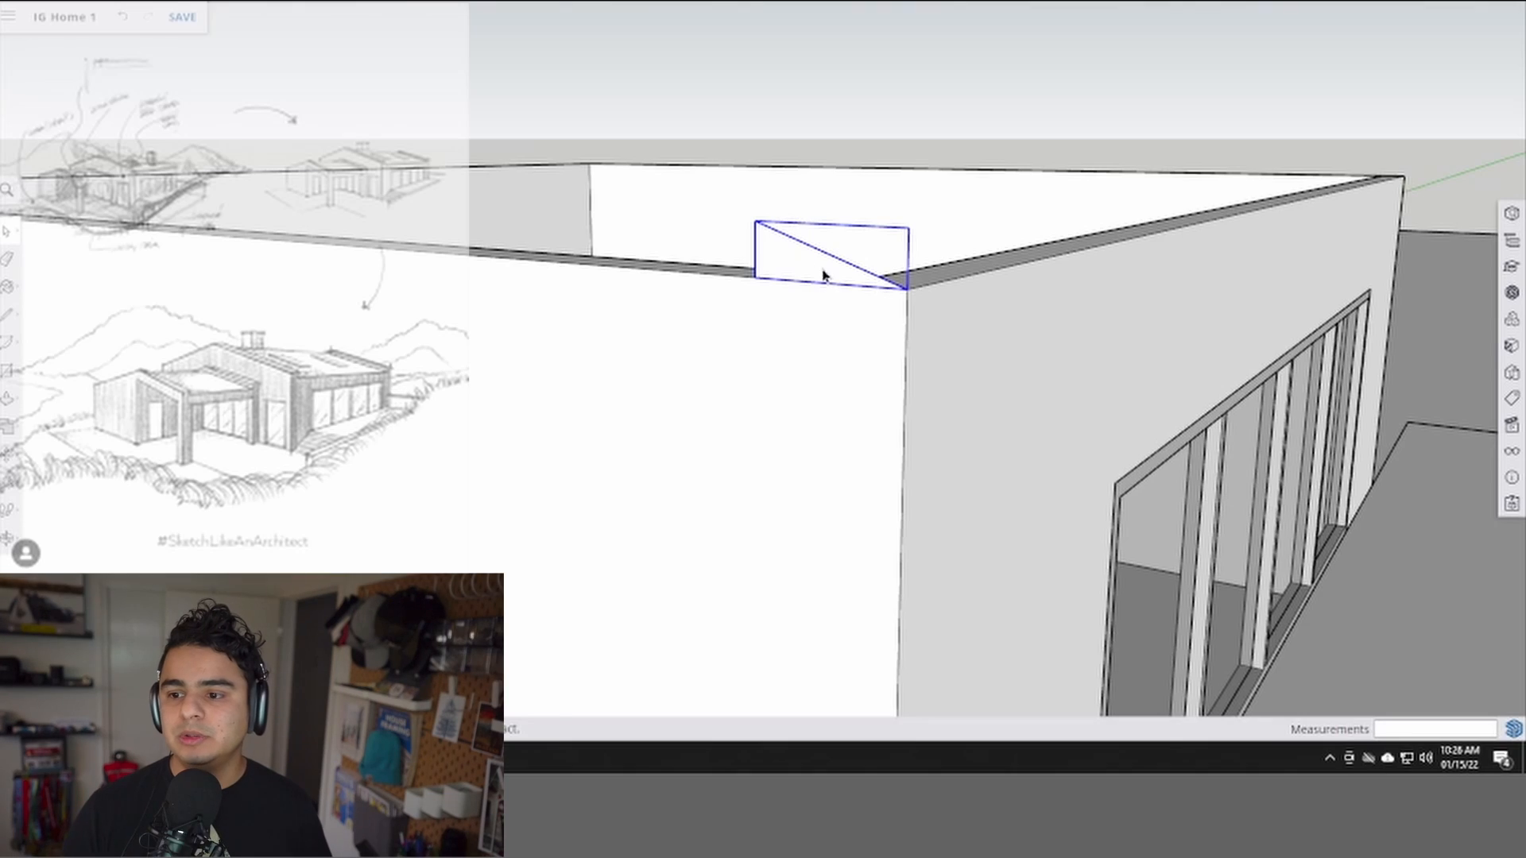
pyautogui.press('l')
pyautogui.click(818, 249)
pyautogui.doubleClick(819, 250)
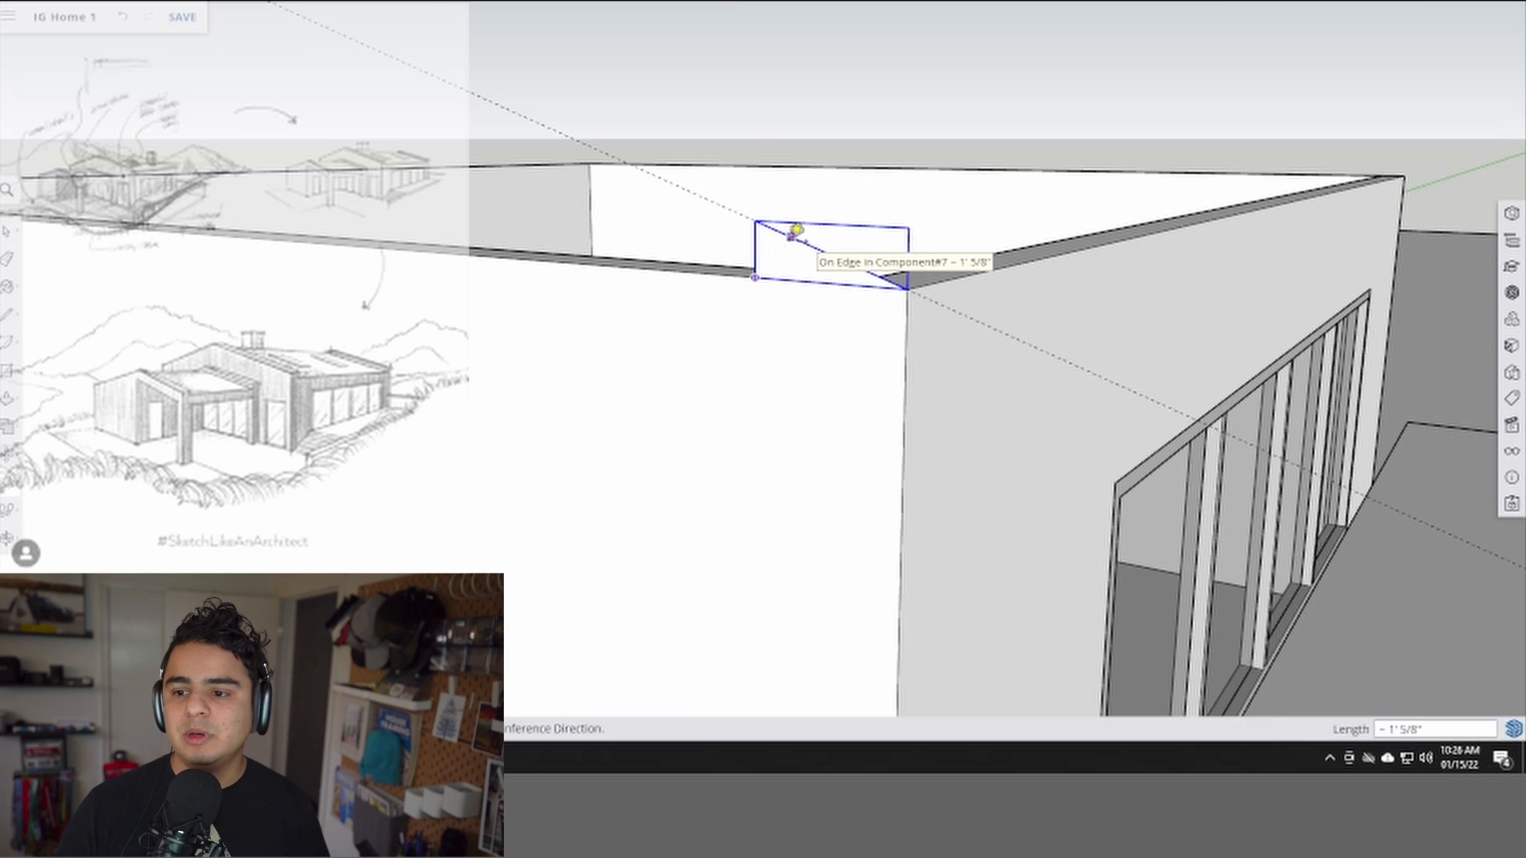
pyautogui.press('space')
pyautogui.scroll(-8, 803, 255)
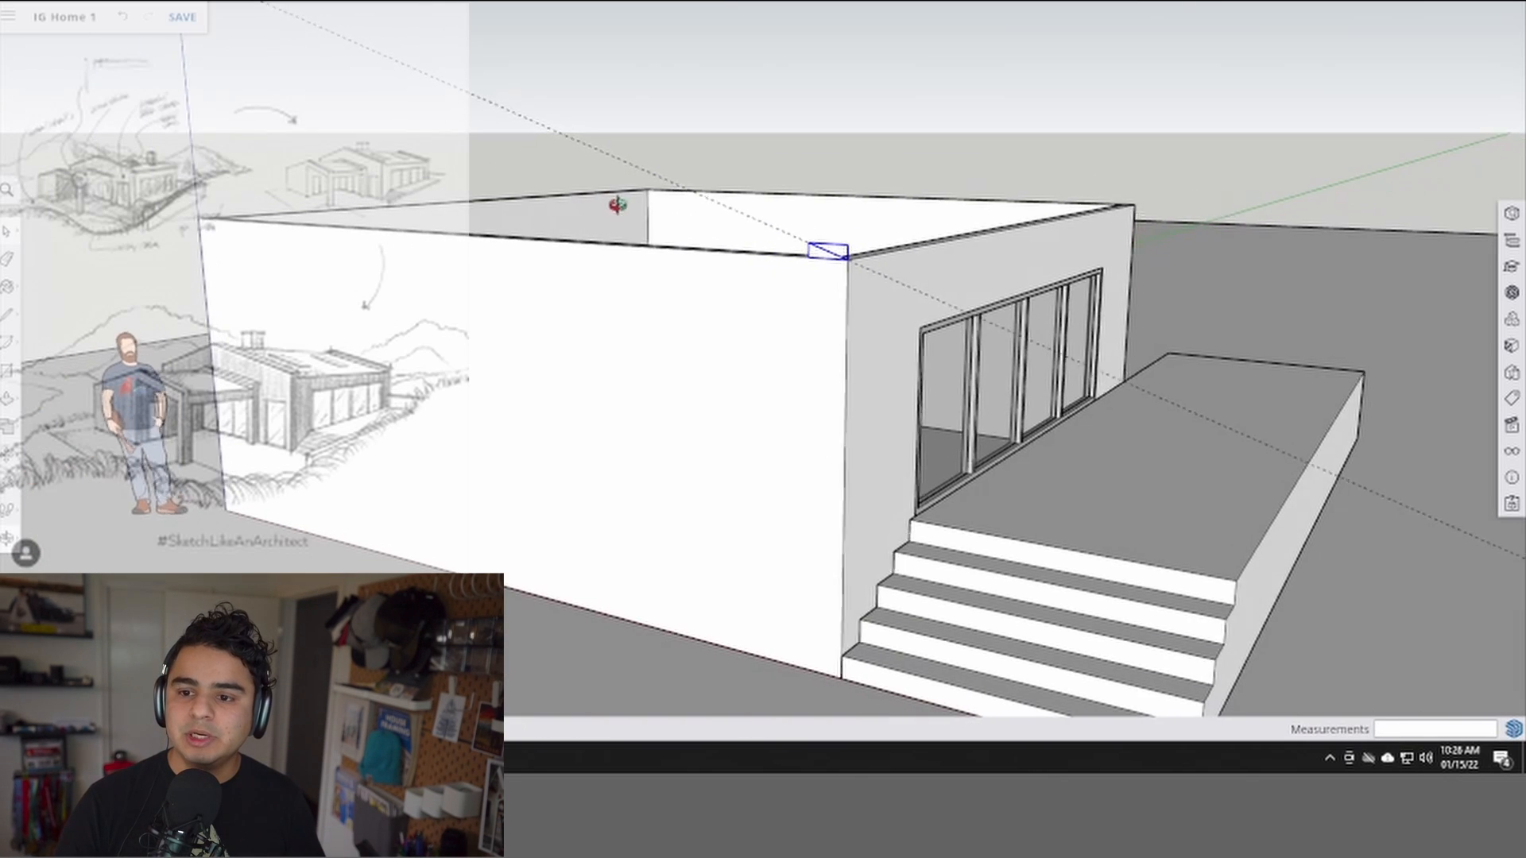
# - Copy the pitch triangle and its guide line from the corner near the stairs to the opposite top corner of the wall
pyautogui.moveTo(634, 266); pyautogui.dragTo(858, 299, button='middle')
pyautogui.scroll(2, 870, 291)
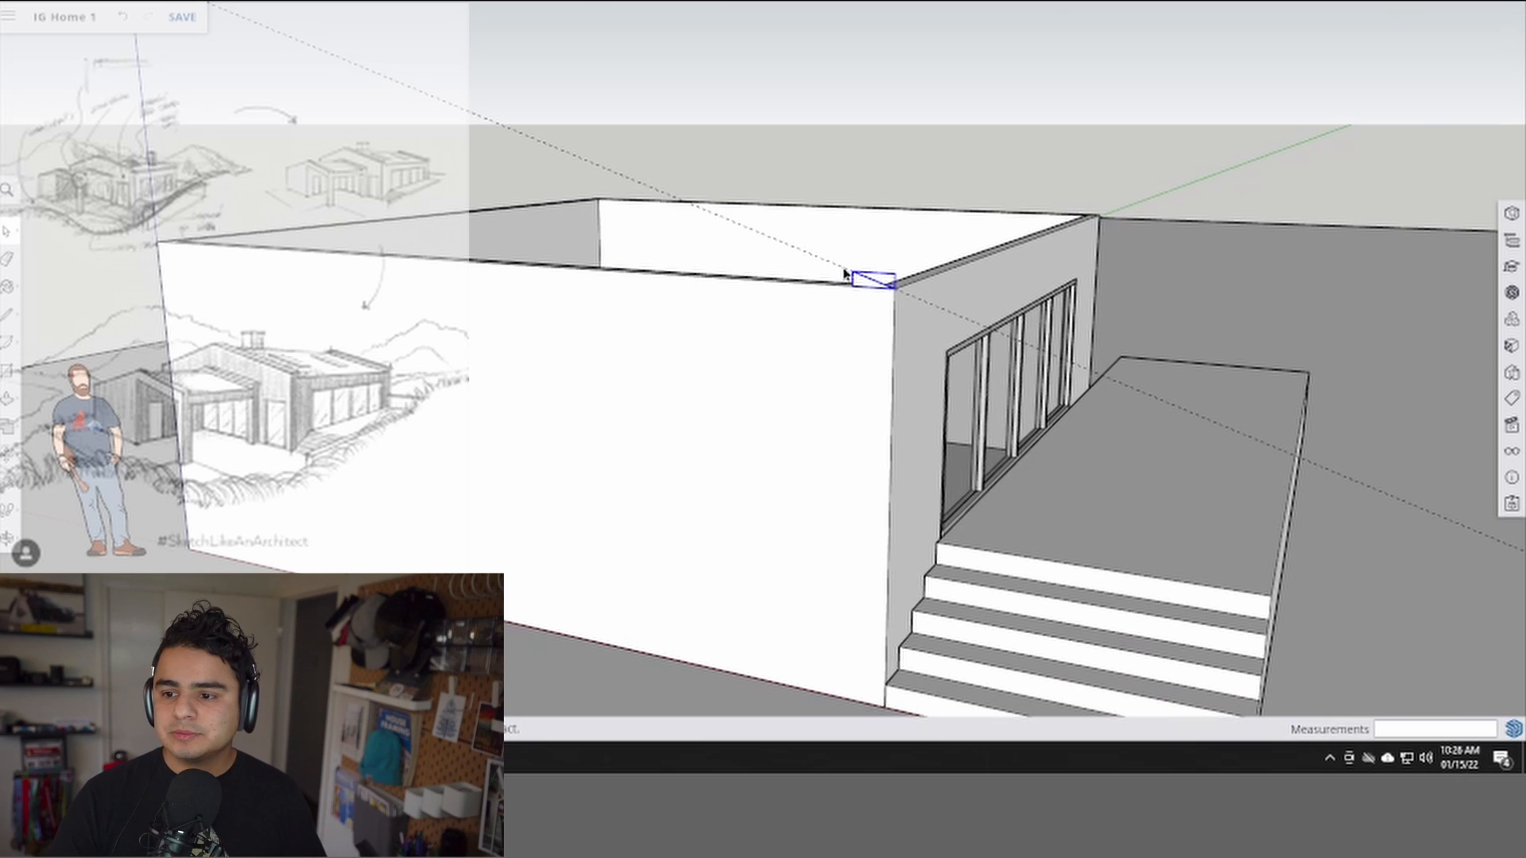
pyautogui.scroll(-4, 844, 275)
pyautogui.press('m')
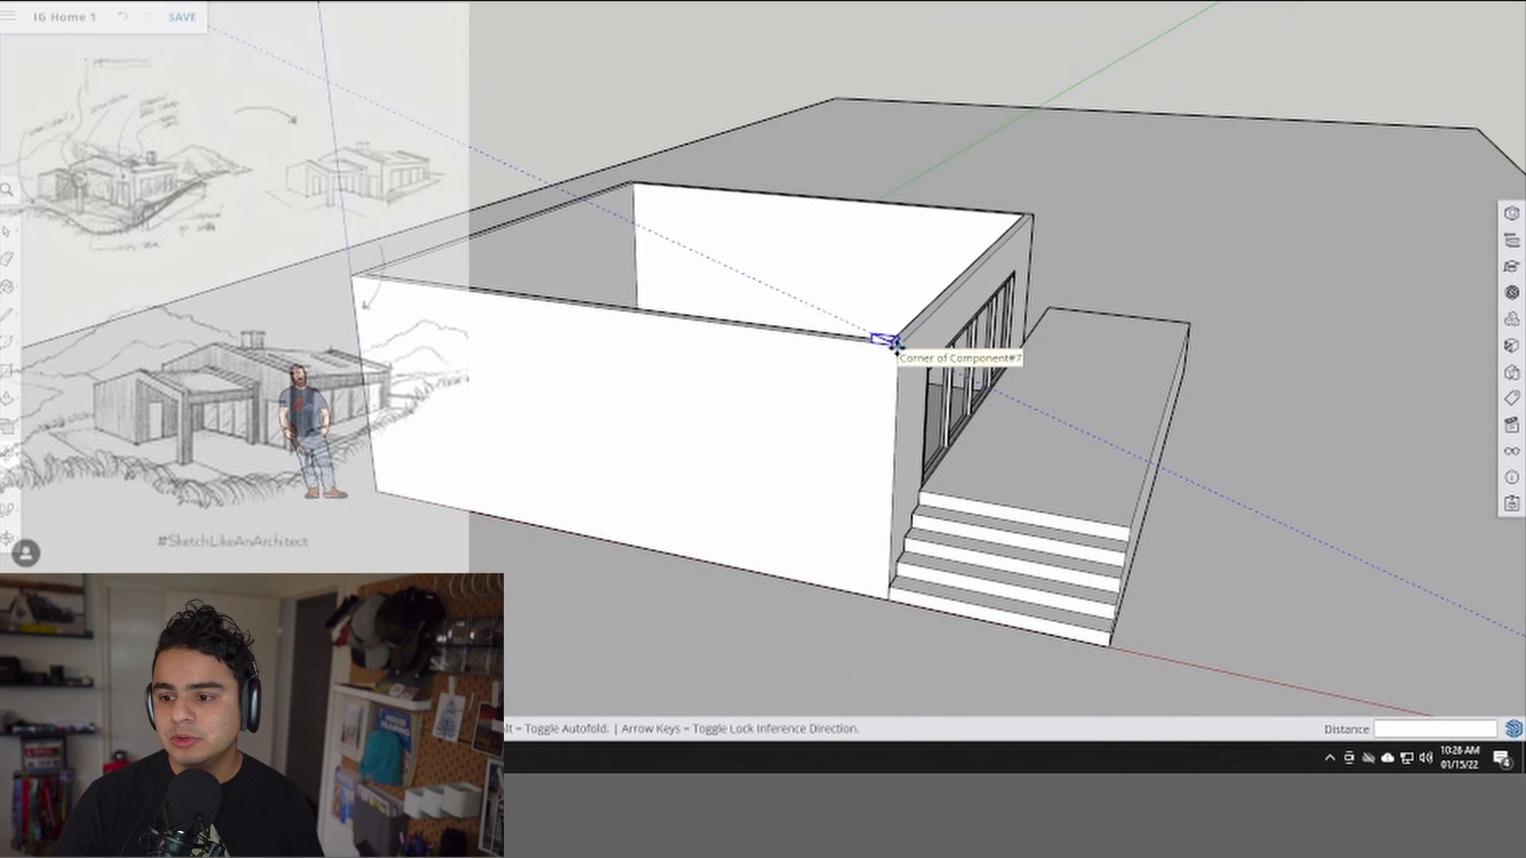
pyautogui.click(892, 340)
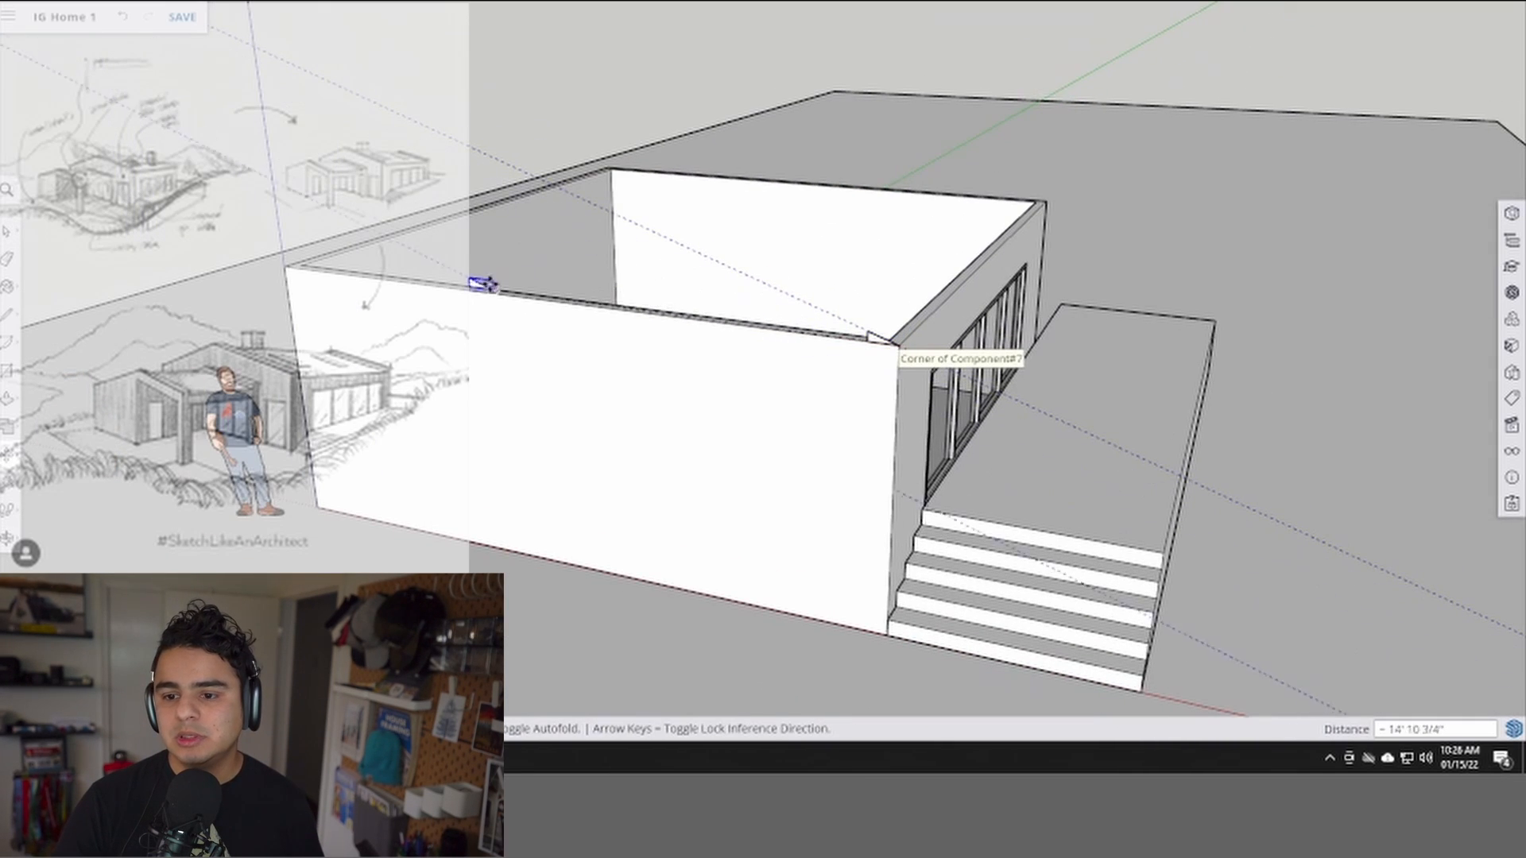
pyautogui.click(284, 268)
# - Rotate the copied triangle and guide 180° about the vertical axis at the wall corner so it slopes toward the other guide
pyautogui.press('q')
pyautogui.scroll(3, 281, 267)
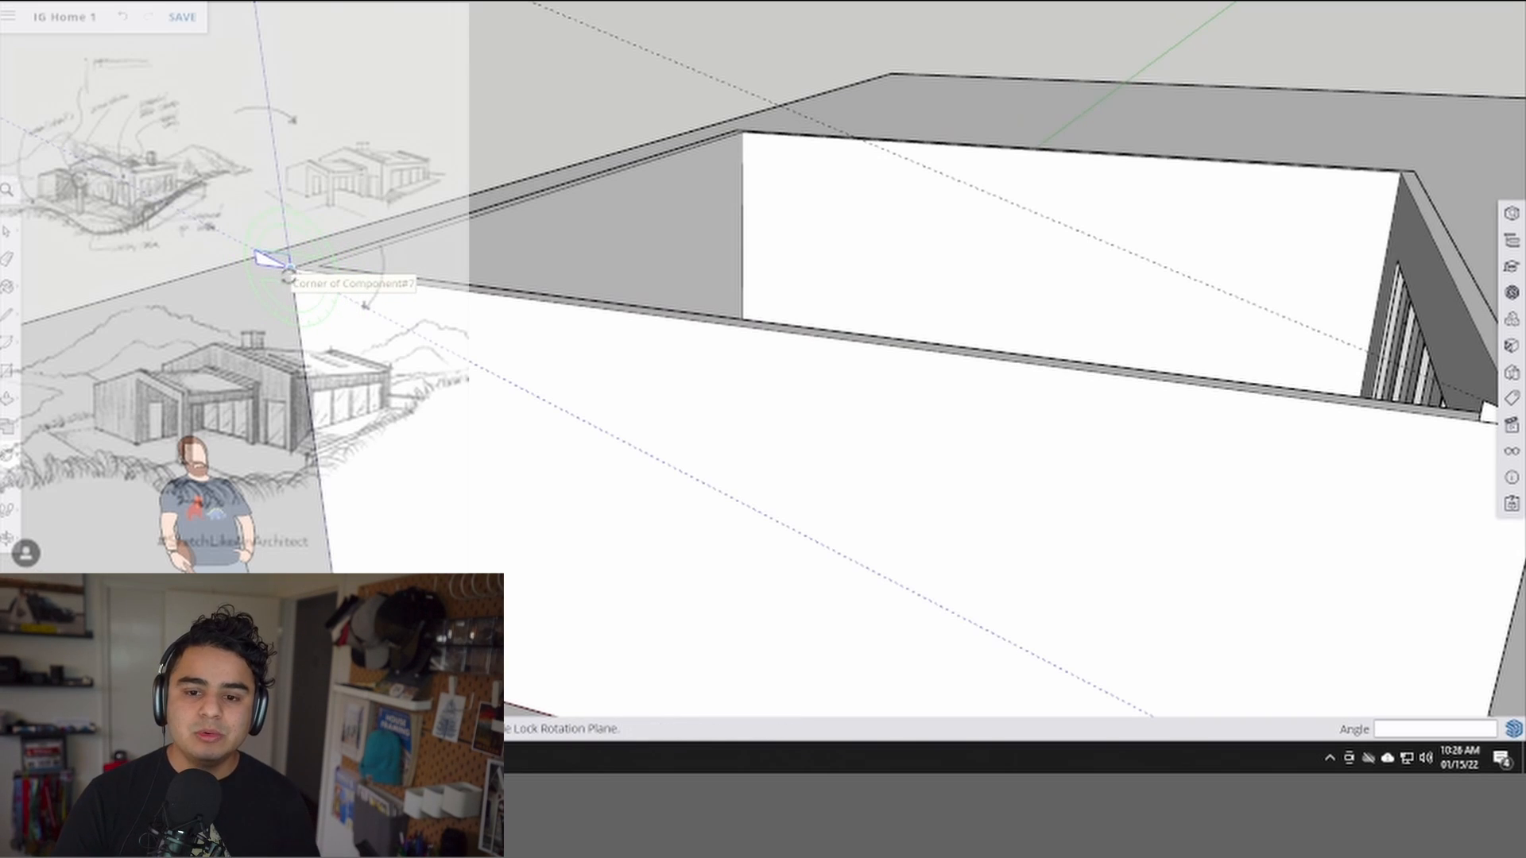
pyautogui.click(291, 269)
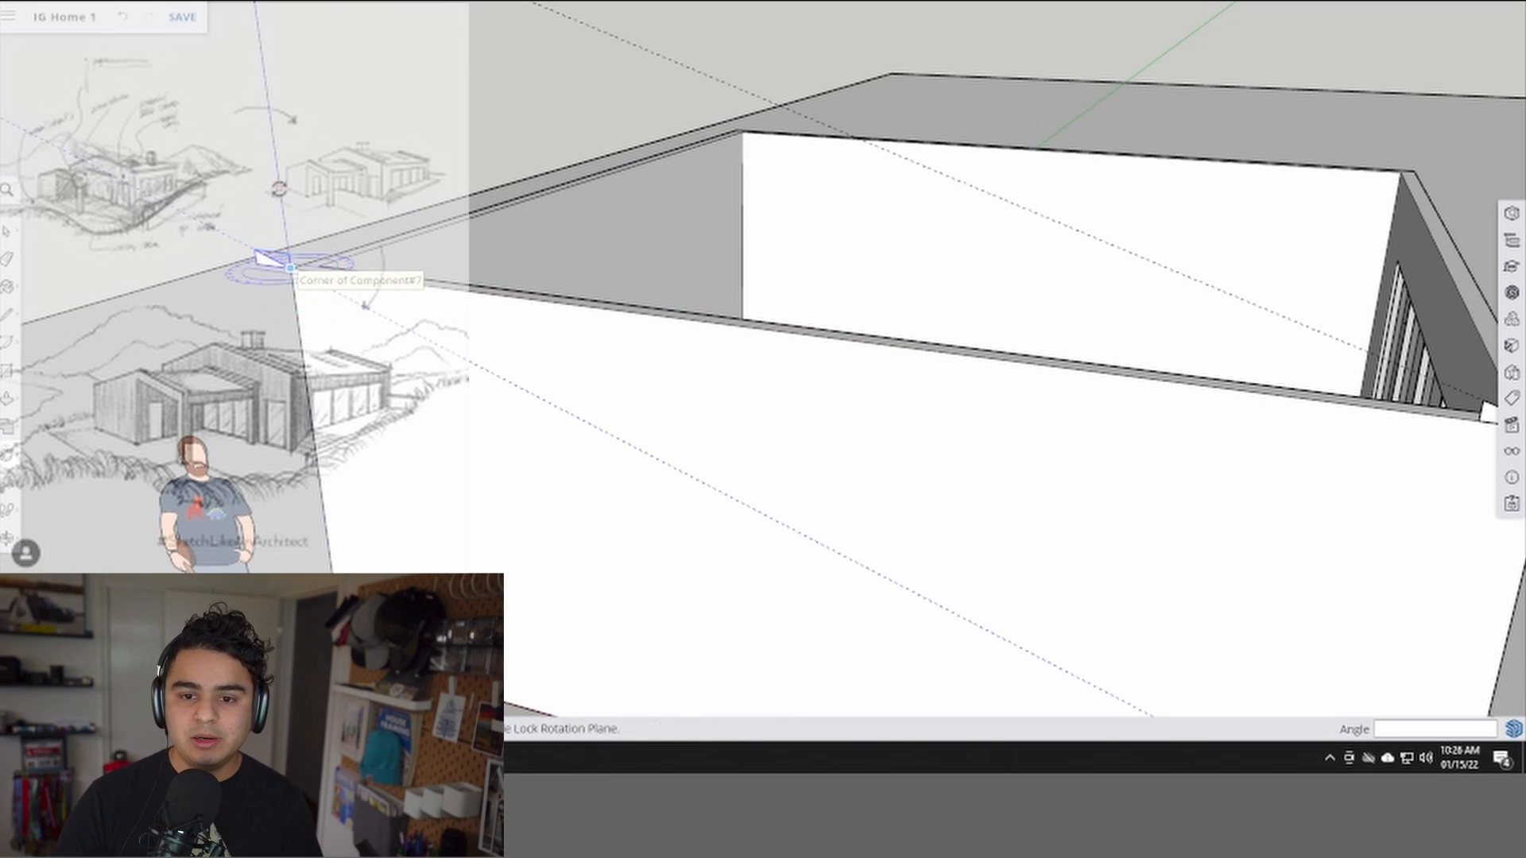
pyautogui.click(268, 116)
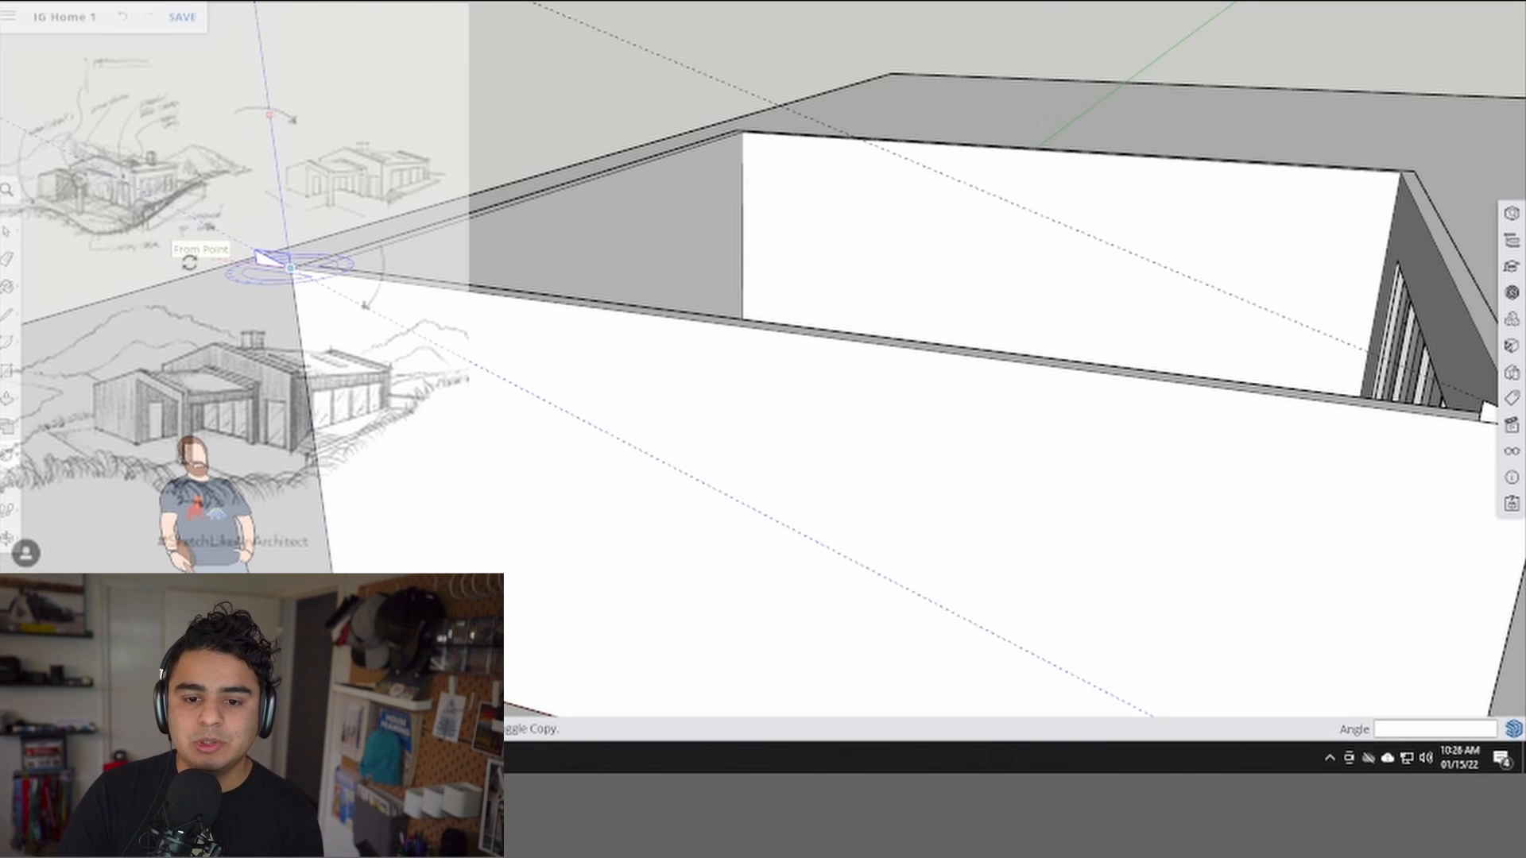
pyautogui.click(115, 244)
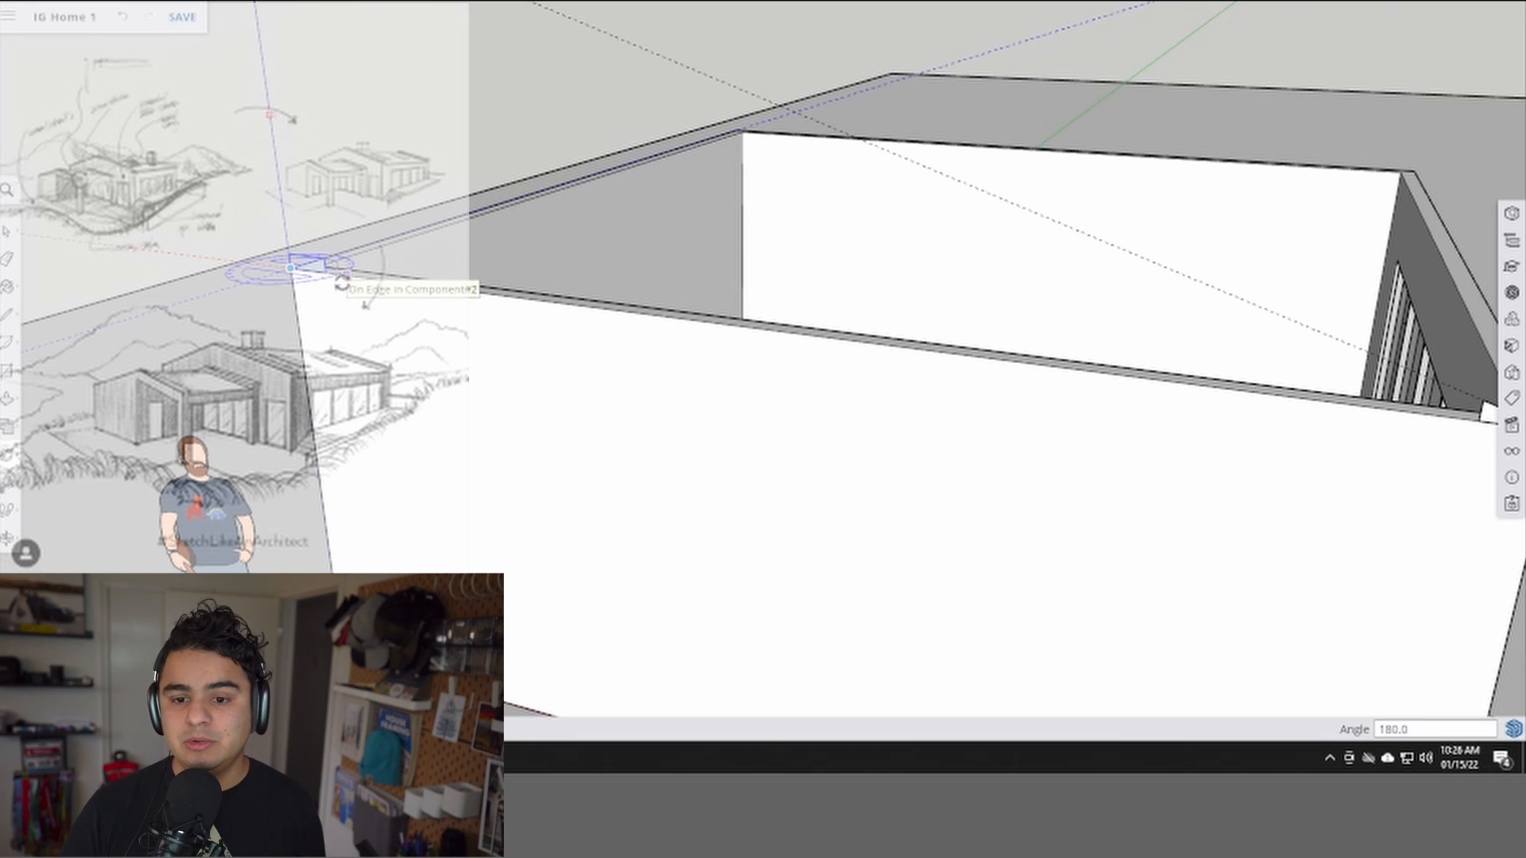
pyautogui.click(369, 294)
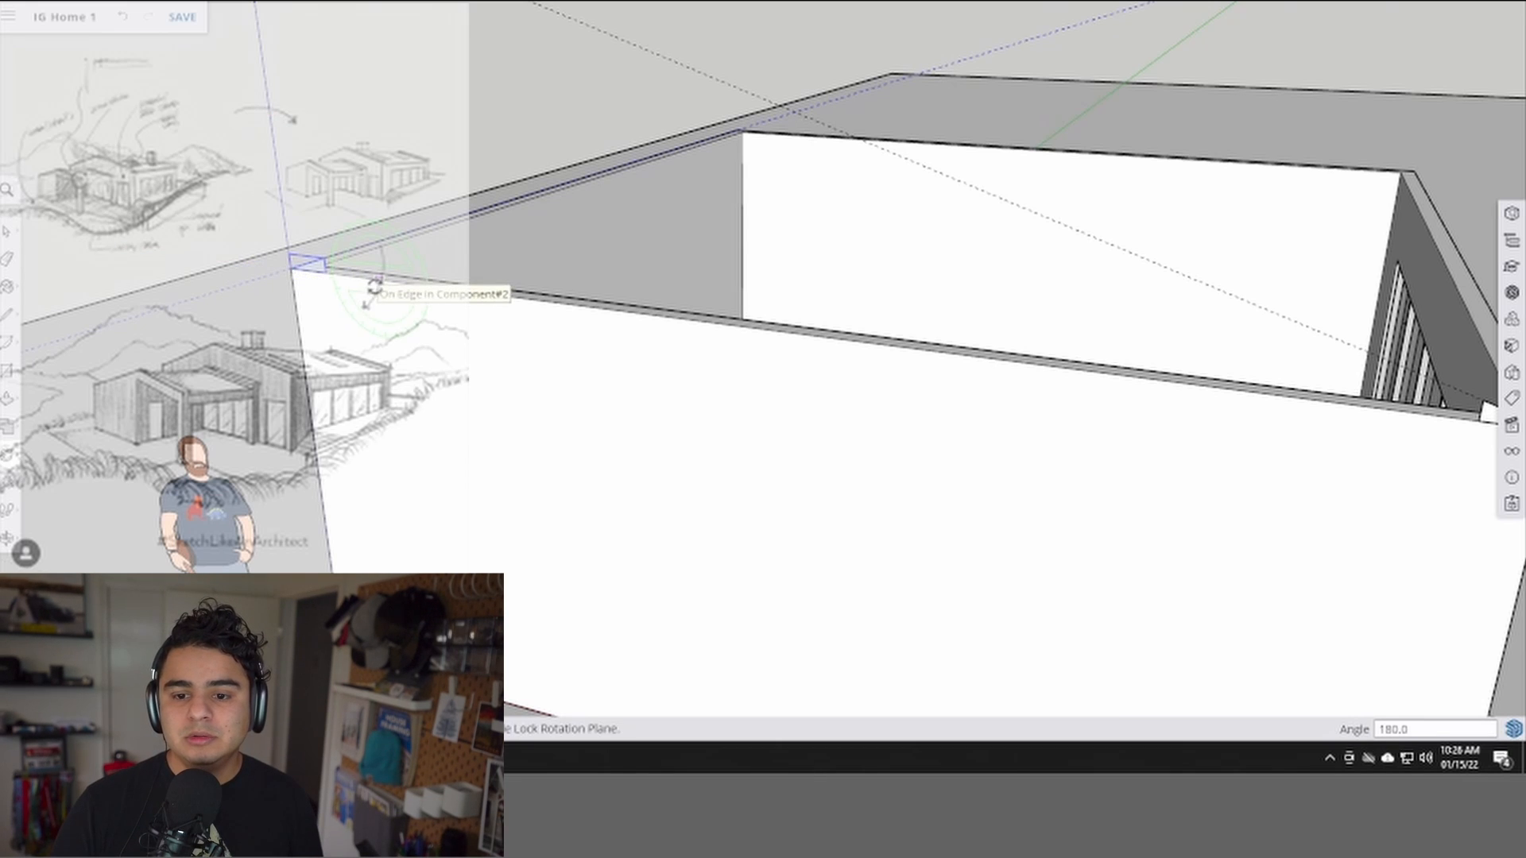
# - Frame the house in perspective to match the reference sketch and save the view as a new scene
pyautogui.moveTo(382, 316)
pyautogui.mouseDown(button='middle')
pyautogui.moveTo(651, 270)
pyautogui.moveTo(590, 212)
pyautogui.moveTo(582, 266)
pyautogui.mouseUp(button='middle')
pyautogui.scroll(-5, 613, 241)
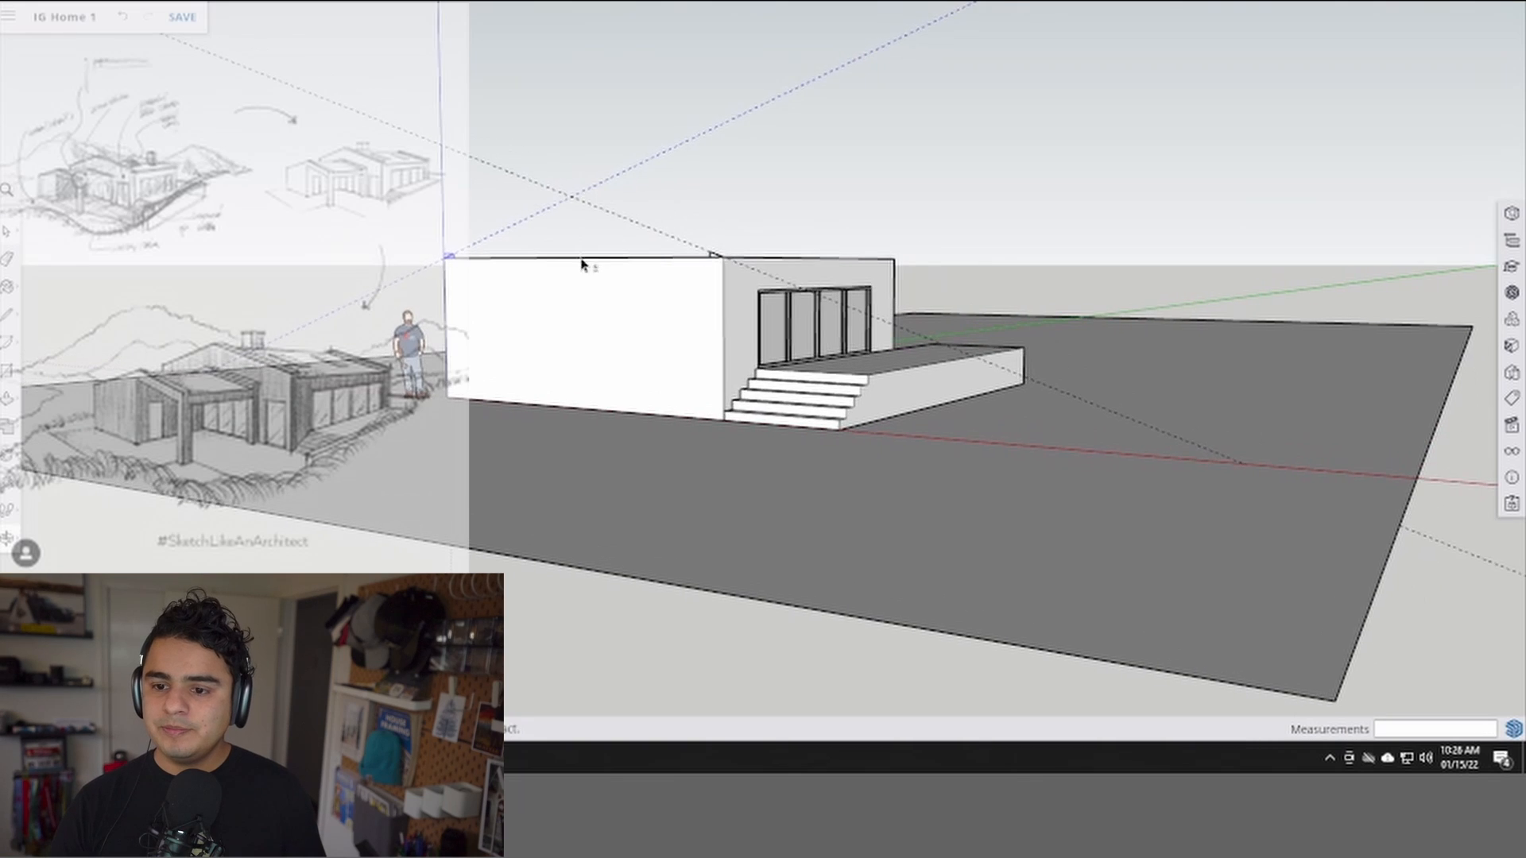
pyautogui.scroll(2, 604, 264)
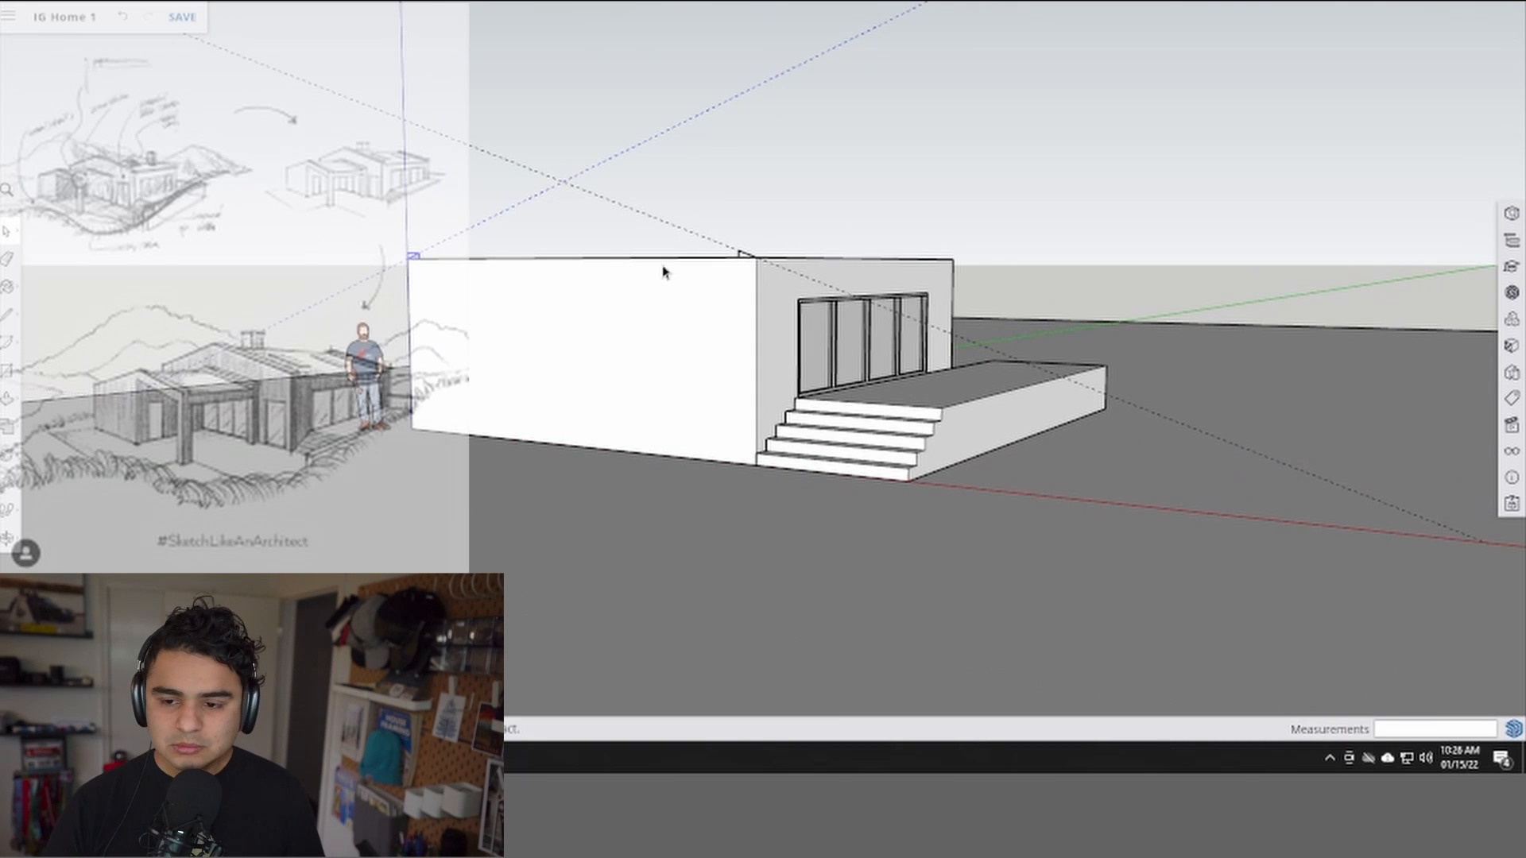
pyautogui.moveTo(705, 282)
pyautogui.mouseDown(button='middle')
pyautogui.moveTo(670, 307)
pyautogui.moveTo(719, 323)
pyautogui.moveTo(675, 307)
pyautogui.mouseUp(button='middle')
pyautogui.scroll(1, 722, 325)
pyautogui.scroll(2, 699, 323)
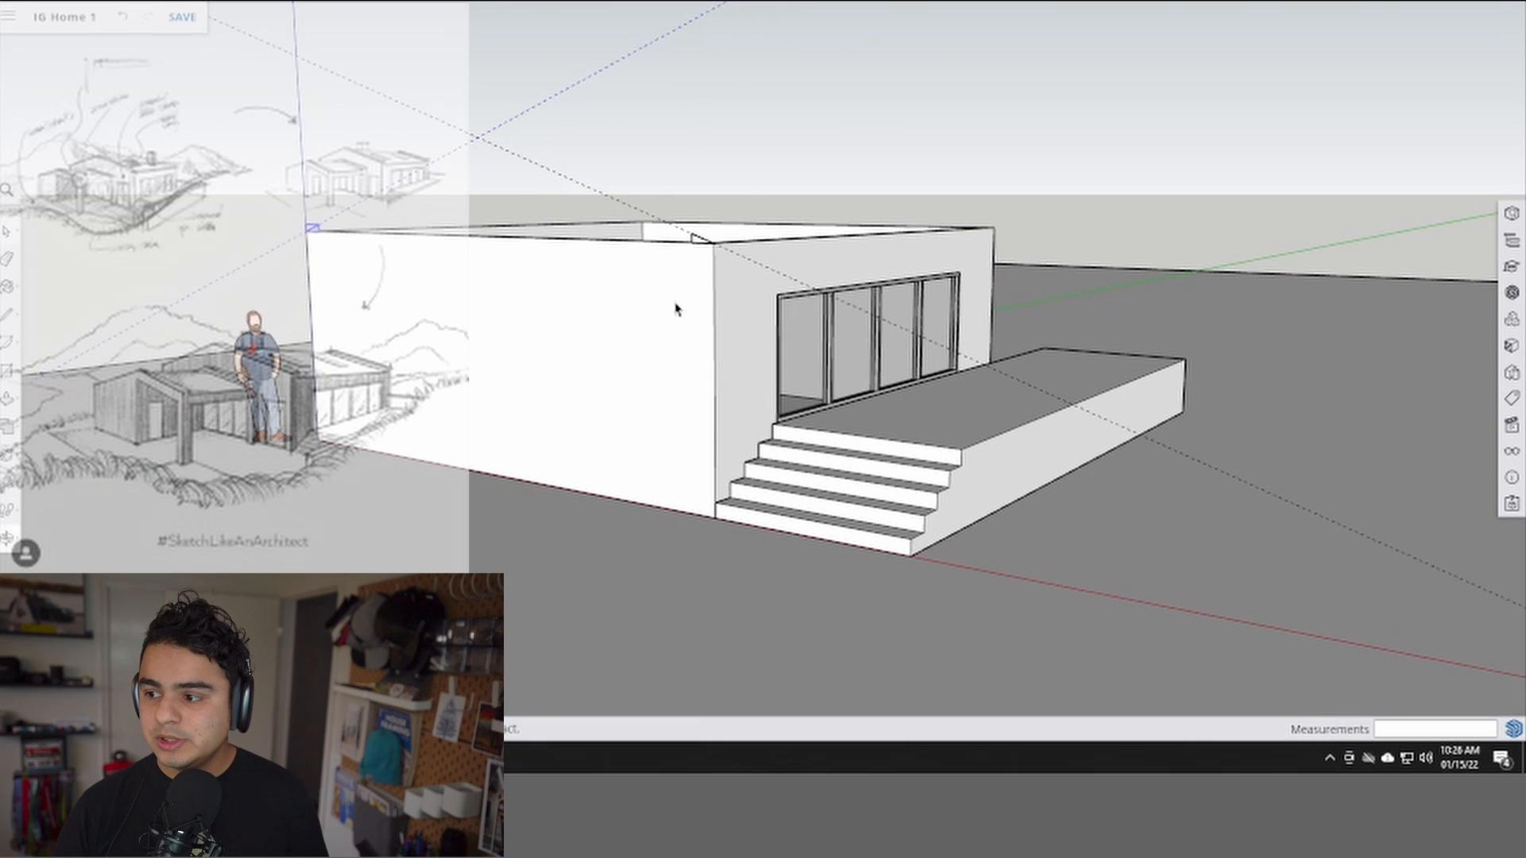
pyautogui.click(1513, 429)
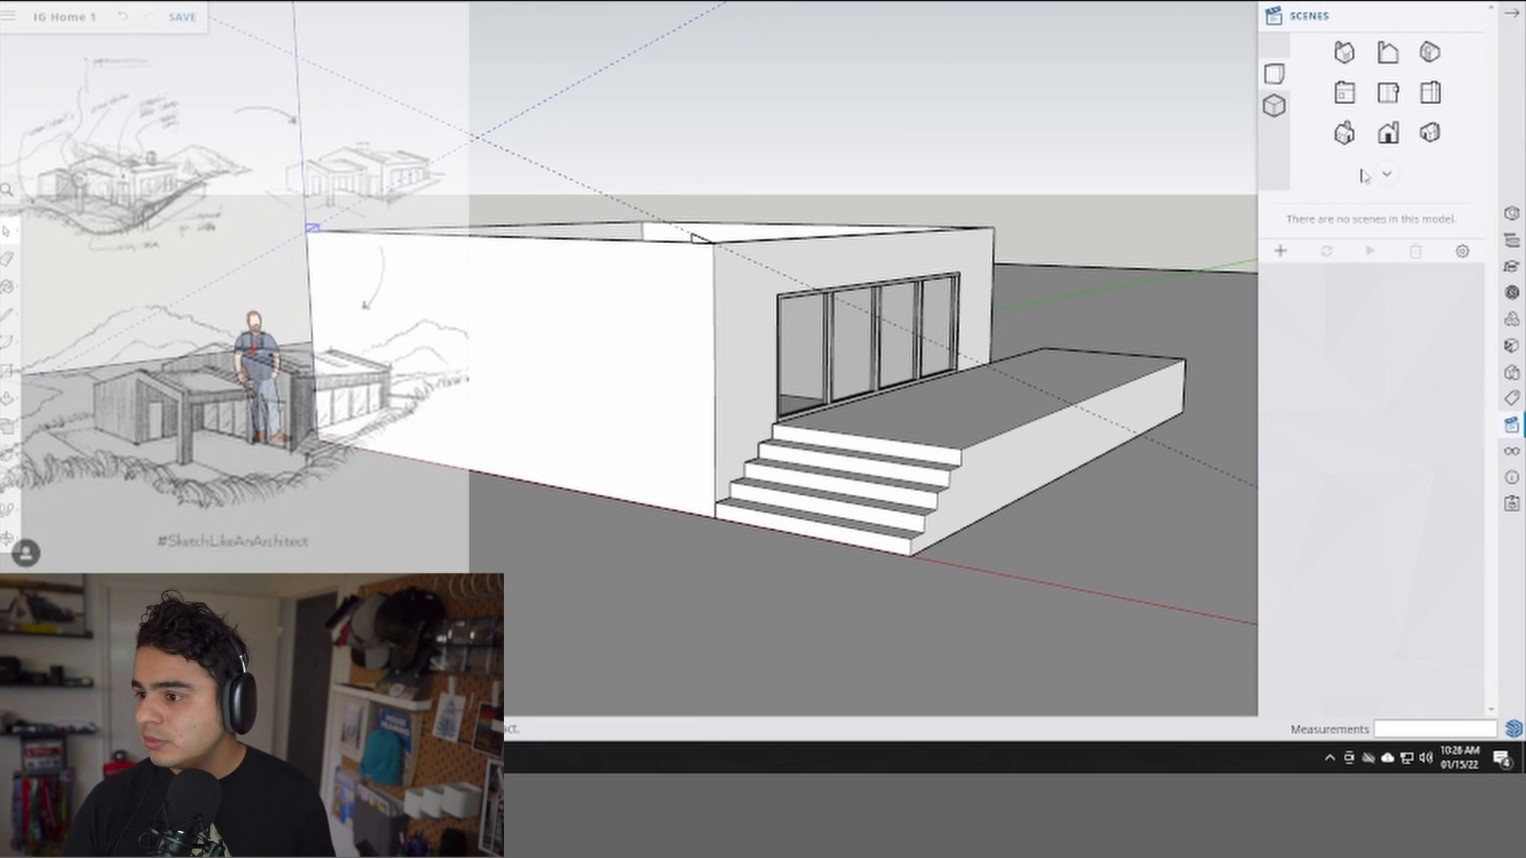
pyautogui.click(1279, 253)
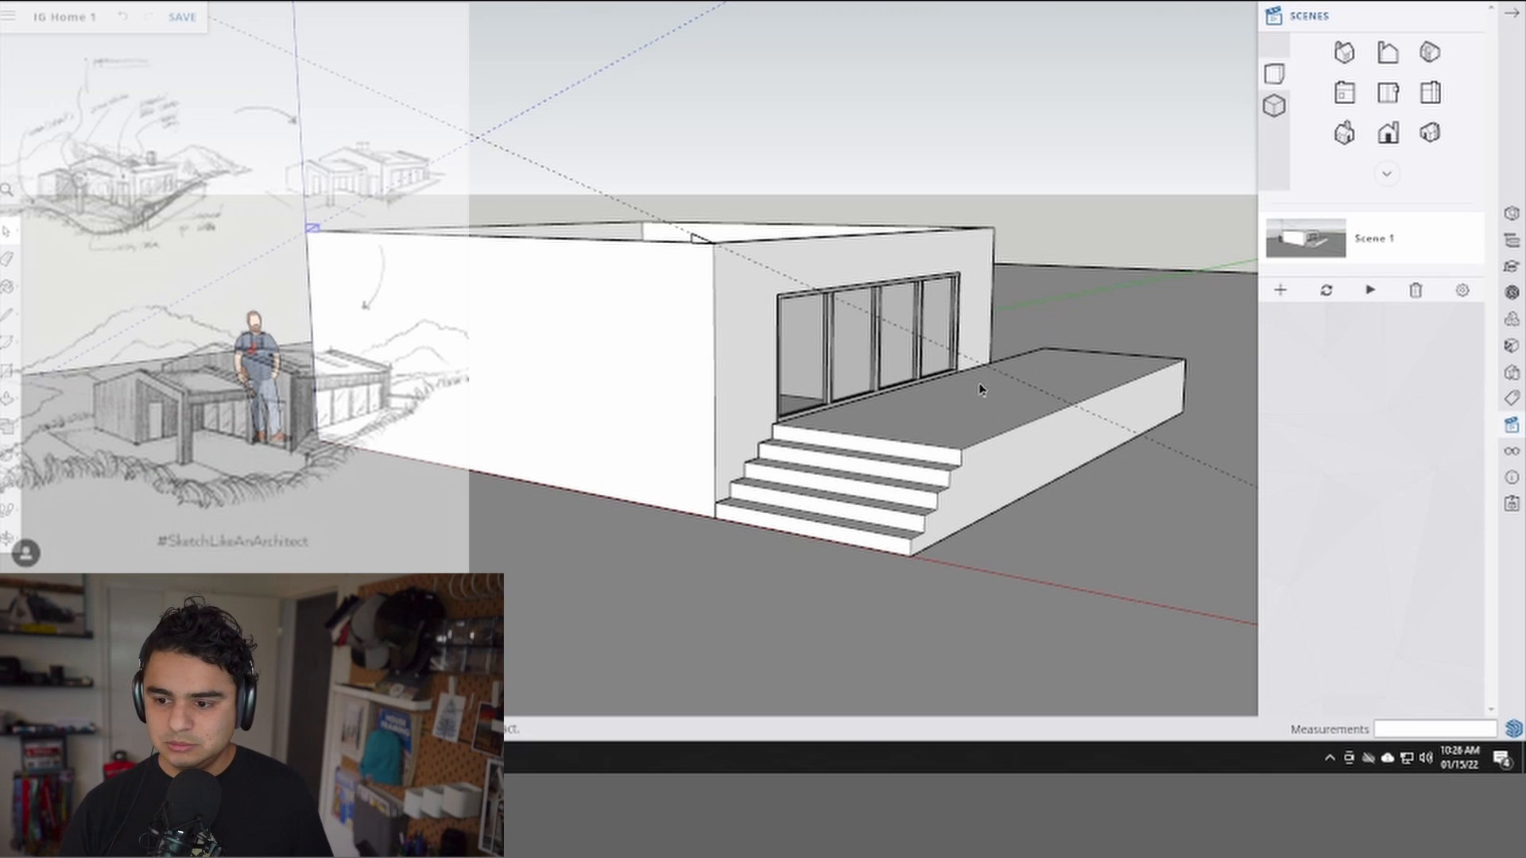
# - Reframe the house slightly farther out and update Scene 1 with all properties included
pyautogui.scroll(-1, 979, 389)
pyautogui.moveTo(978, 390)
pyautogui.mouseDown(button='middle')
pyautogui.moveTo(912, 369)
pyautogui.moveTo(970, 403)
pyautogui.mouseUp(button='middle')
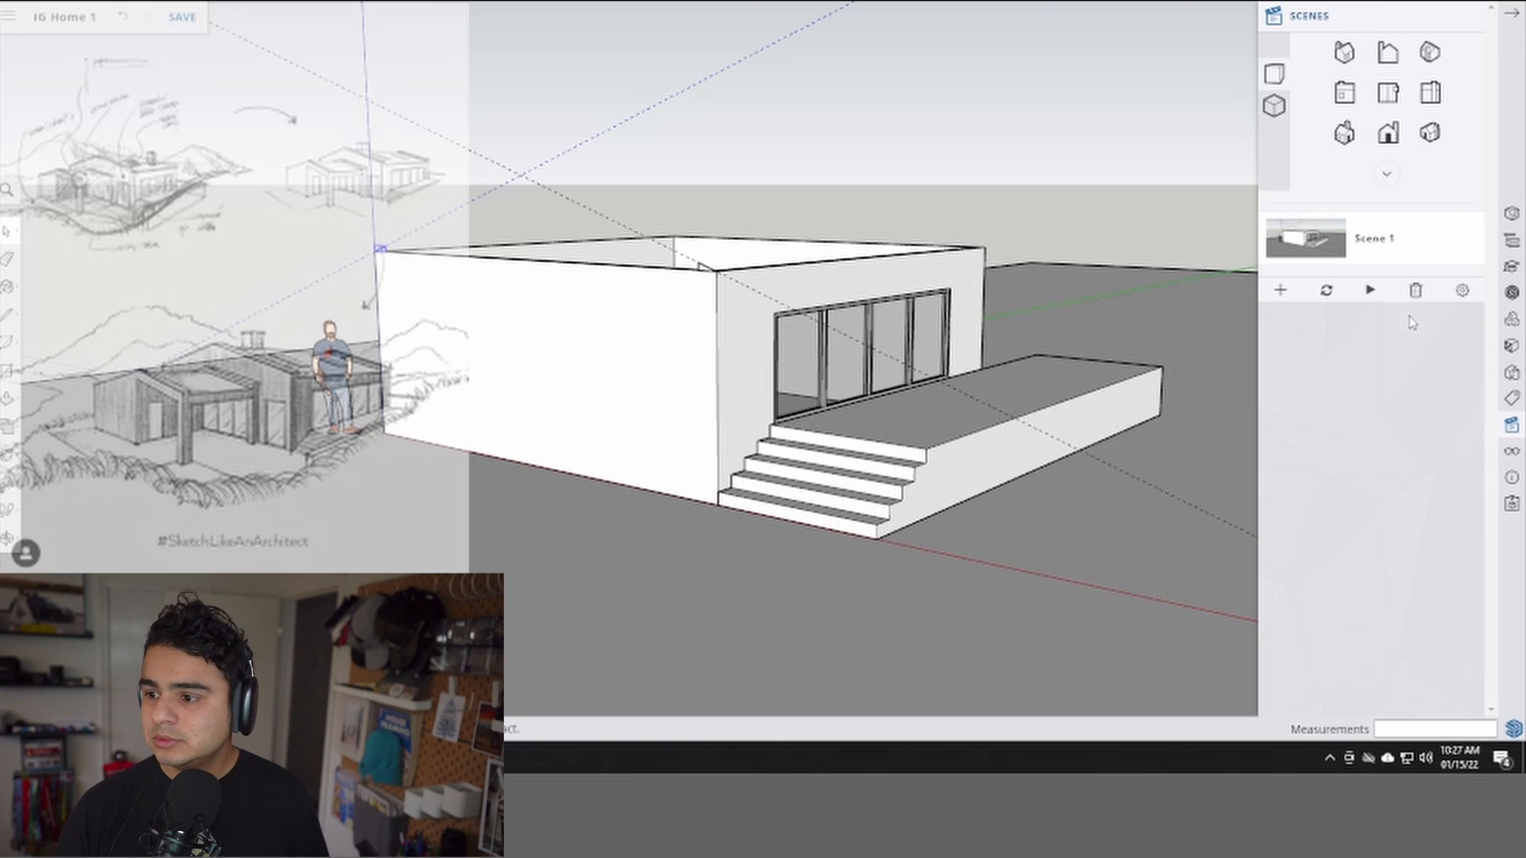
pyautogui.click(1325, 291)
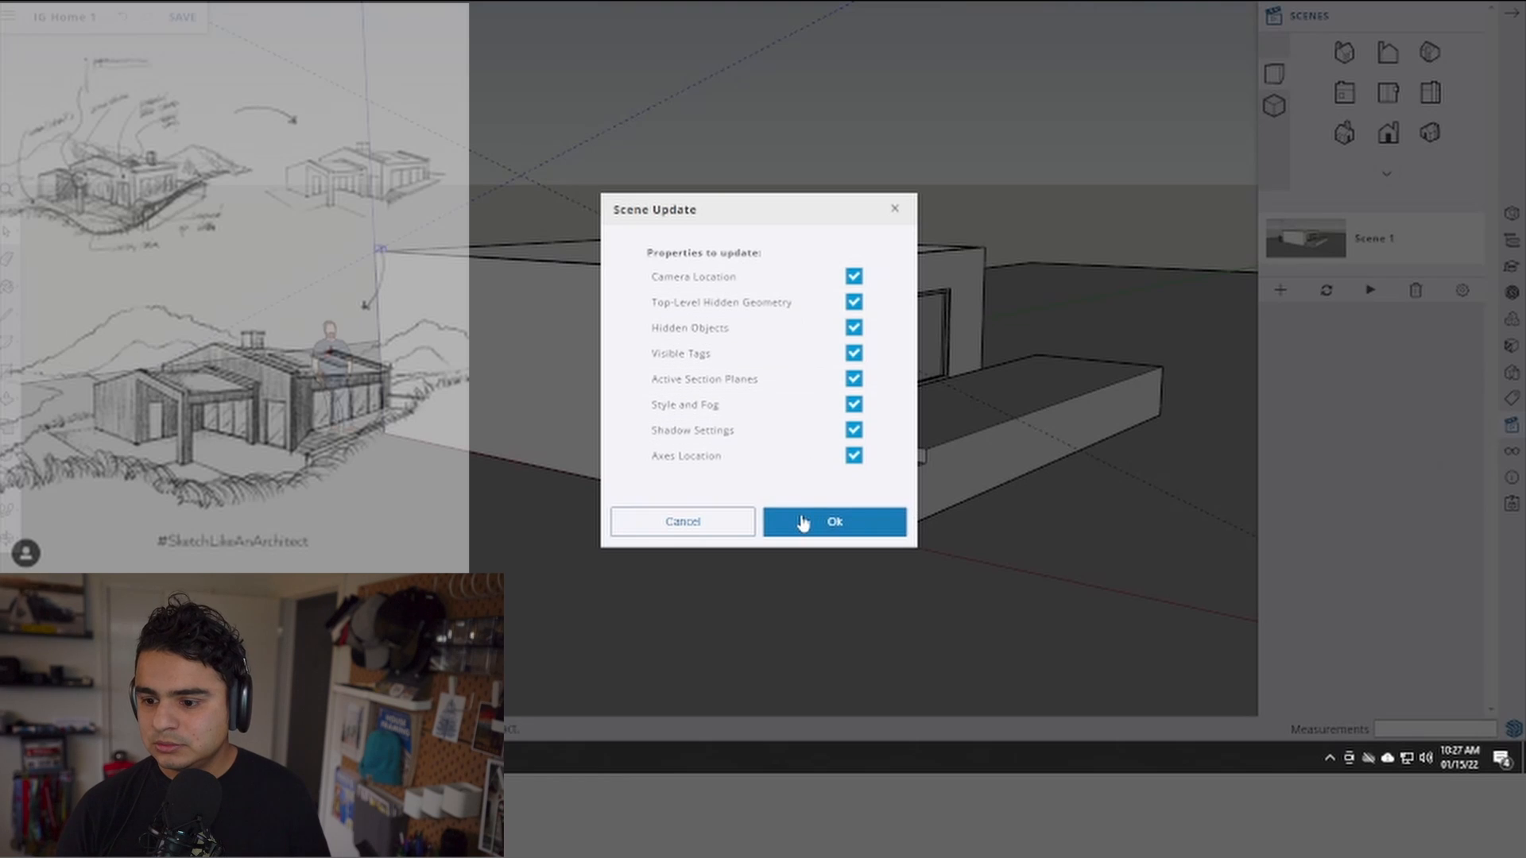
pyautogui.click(806, 530)
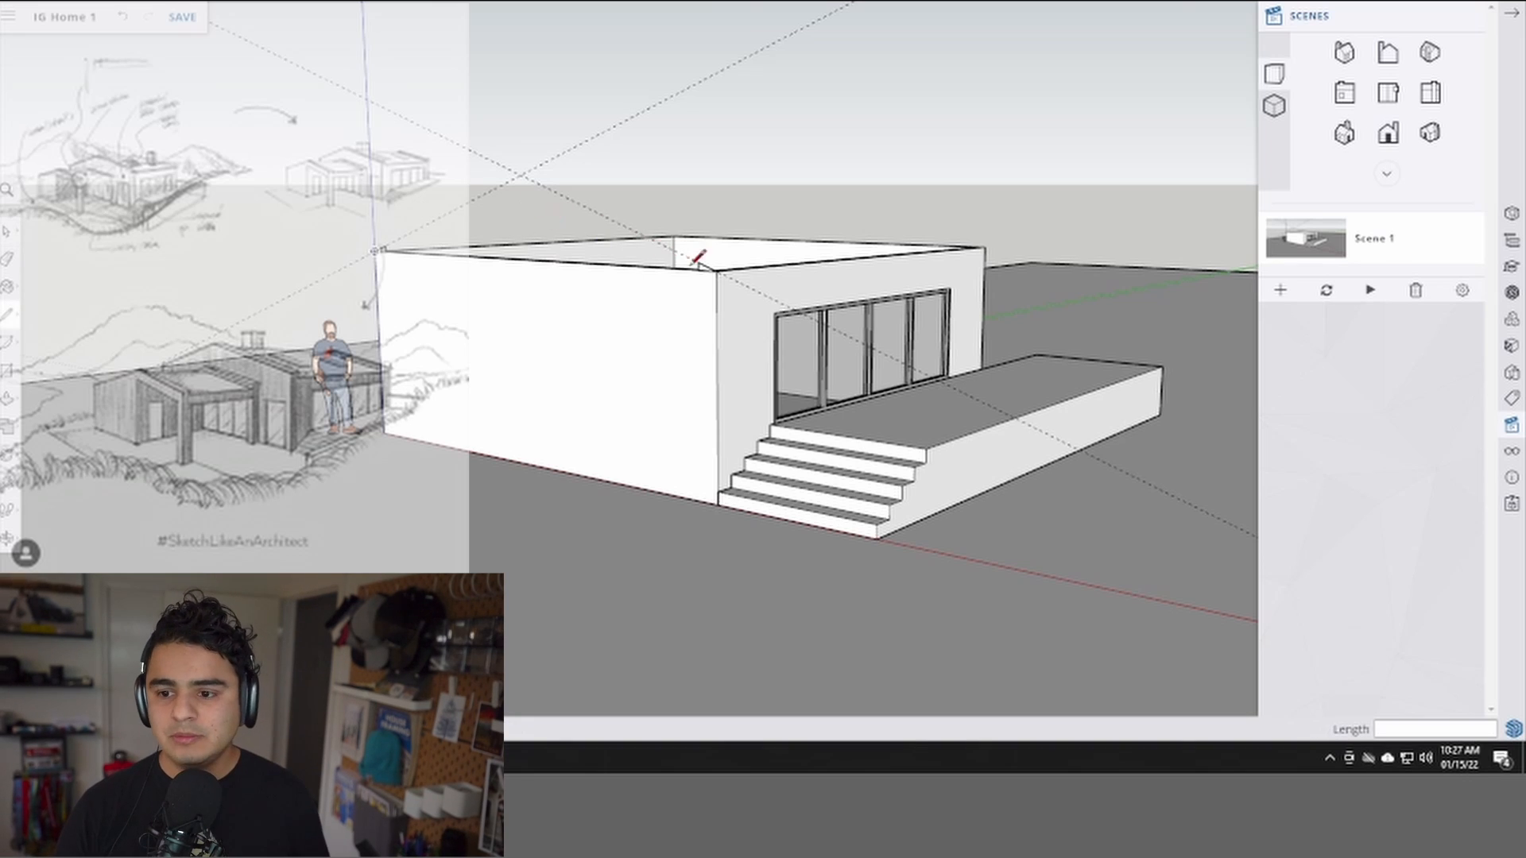
# - Open the house walls for editing and draw the gable from one top corner through the guides' intersection to the other
pyautogui.click(596, 292)
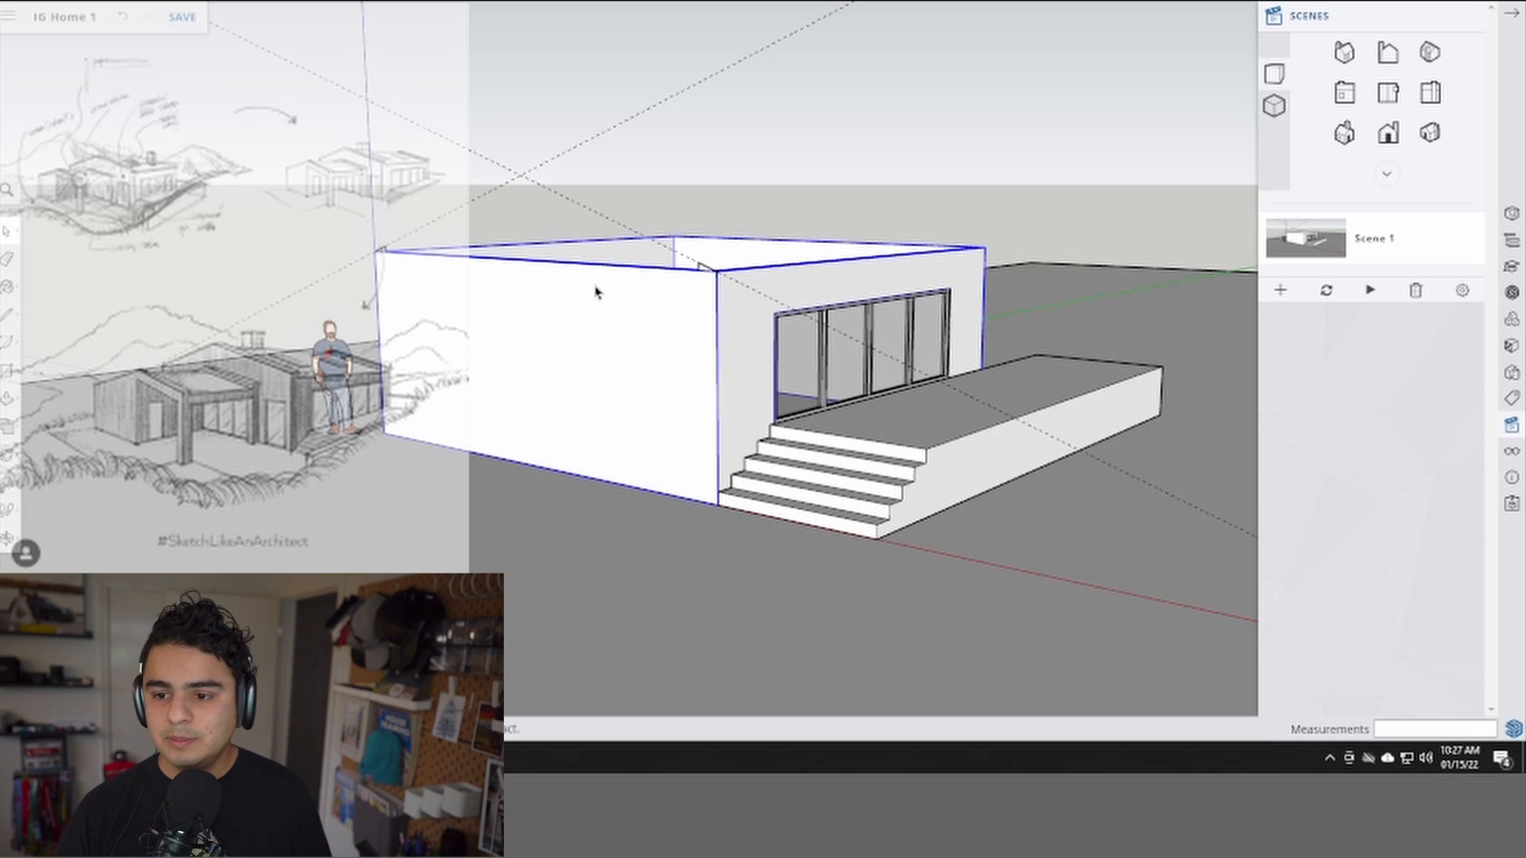
pyautogui.doubleClick(596, 292)
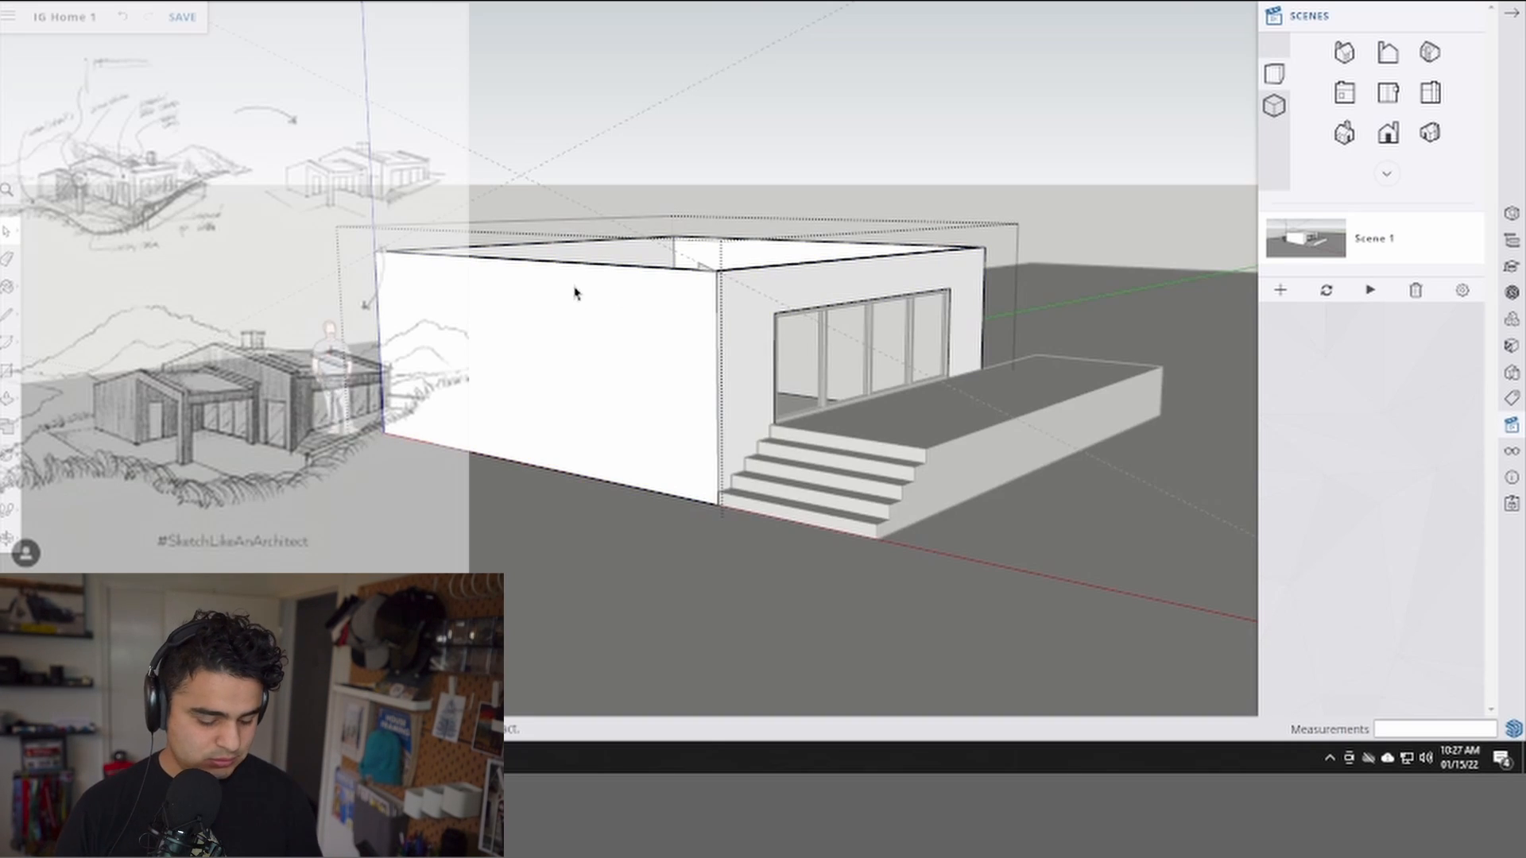
pyautogui.scroll(3, 709, 283)
pyautogui.press('l')
pyautogui.click(722, 267)
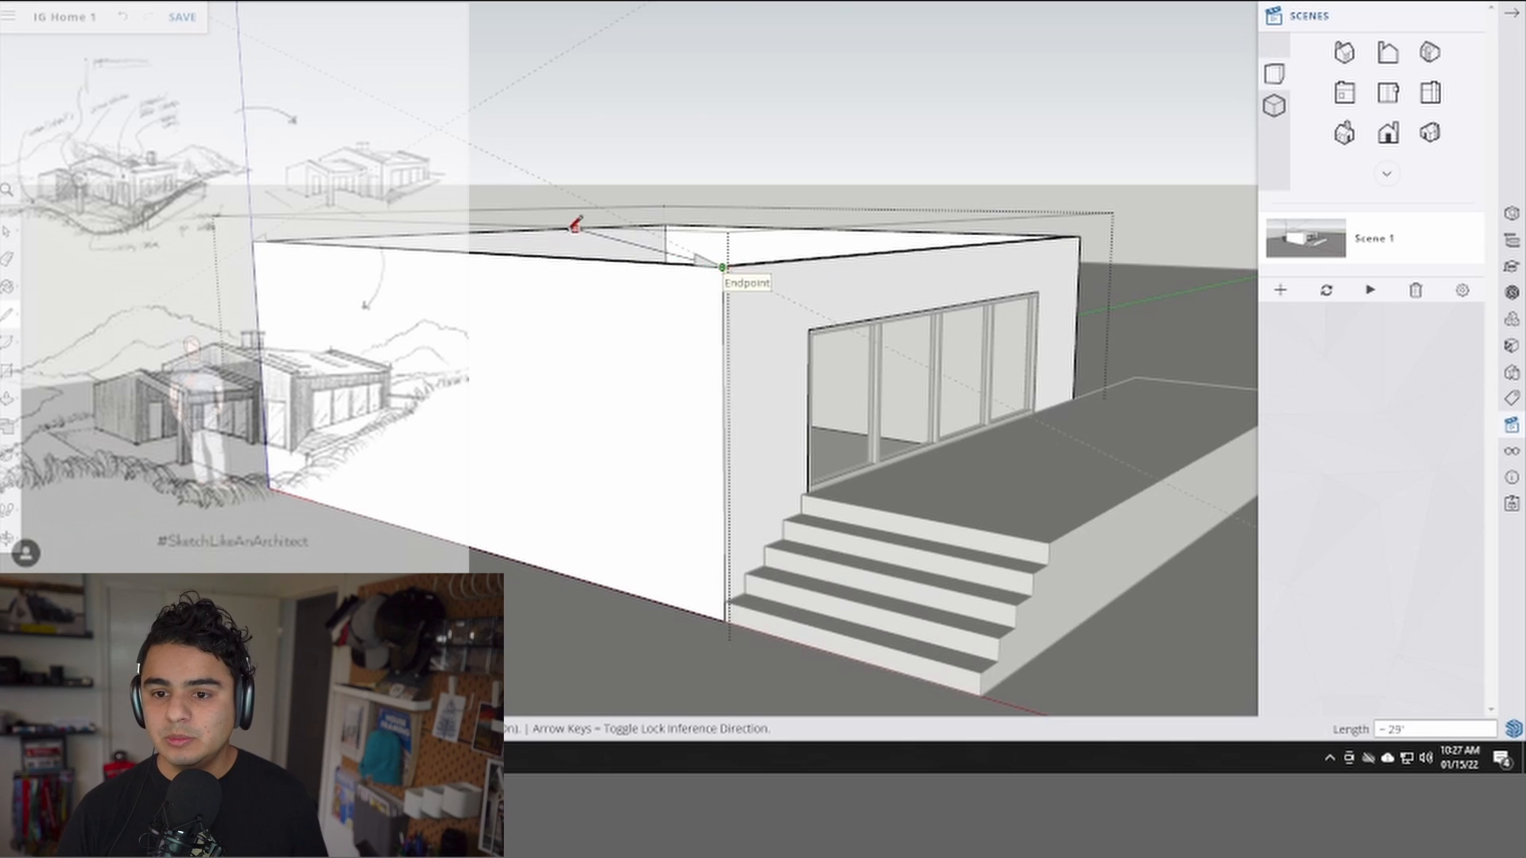
pyautogui.click(439, 125)
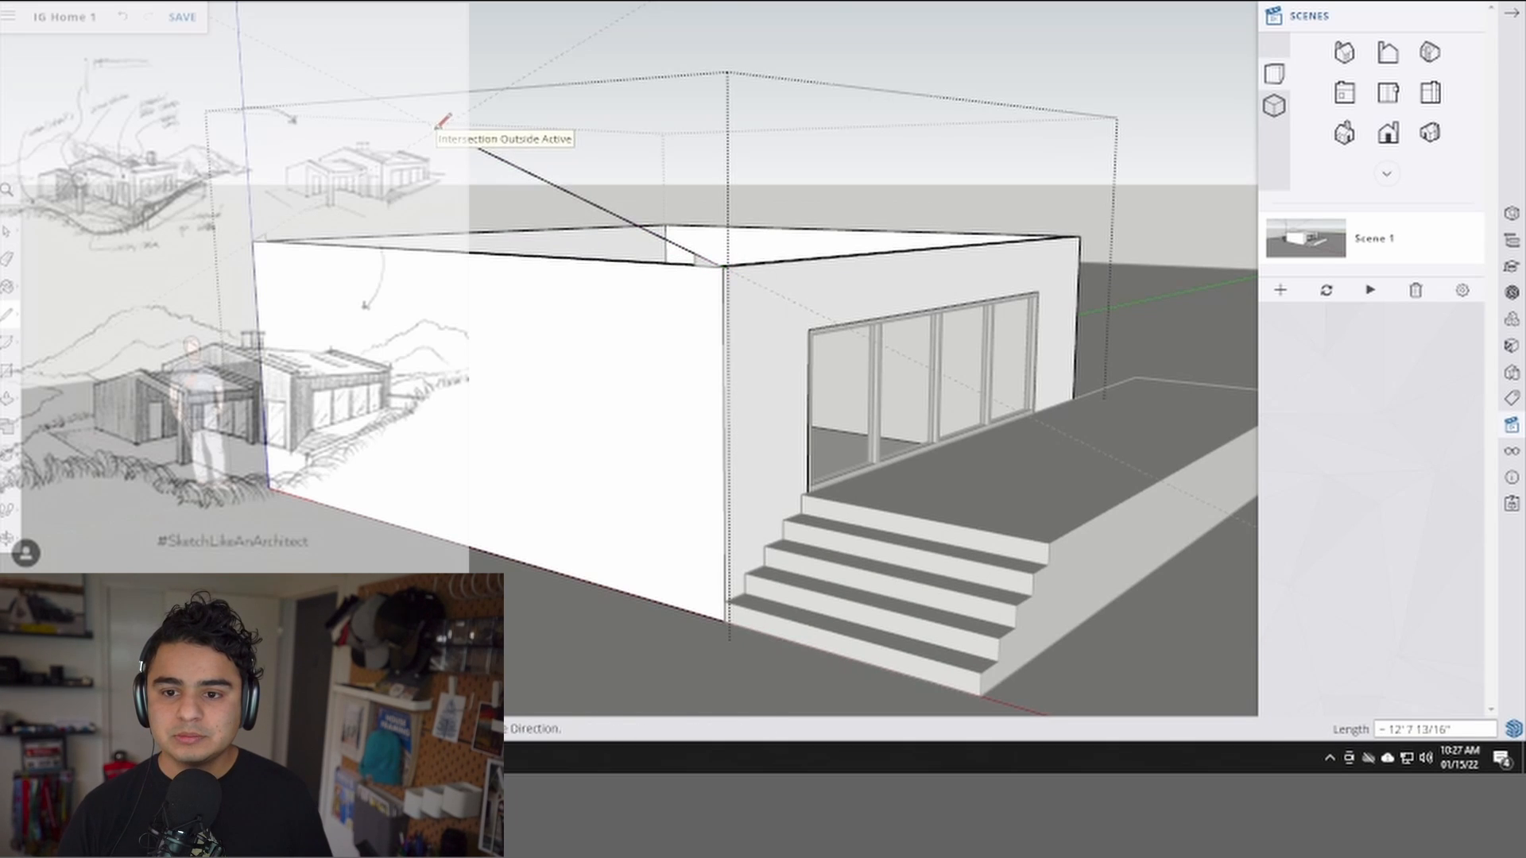
pyautogui.click(253, 238)
# - Push/Pull the triangular gable face 5" inward so it matches the thickness of the wall below
pyautogui.moveTo(547, 184); pyautogui.dragTo(660, 229, button='middle')
pyautogui.scroll(3, 477, 219)
pyautogui.press('p')
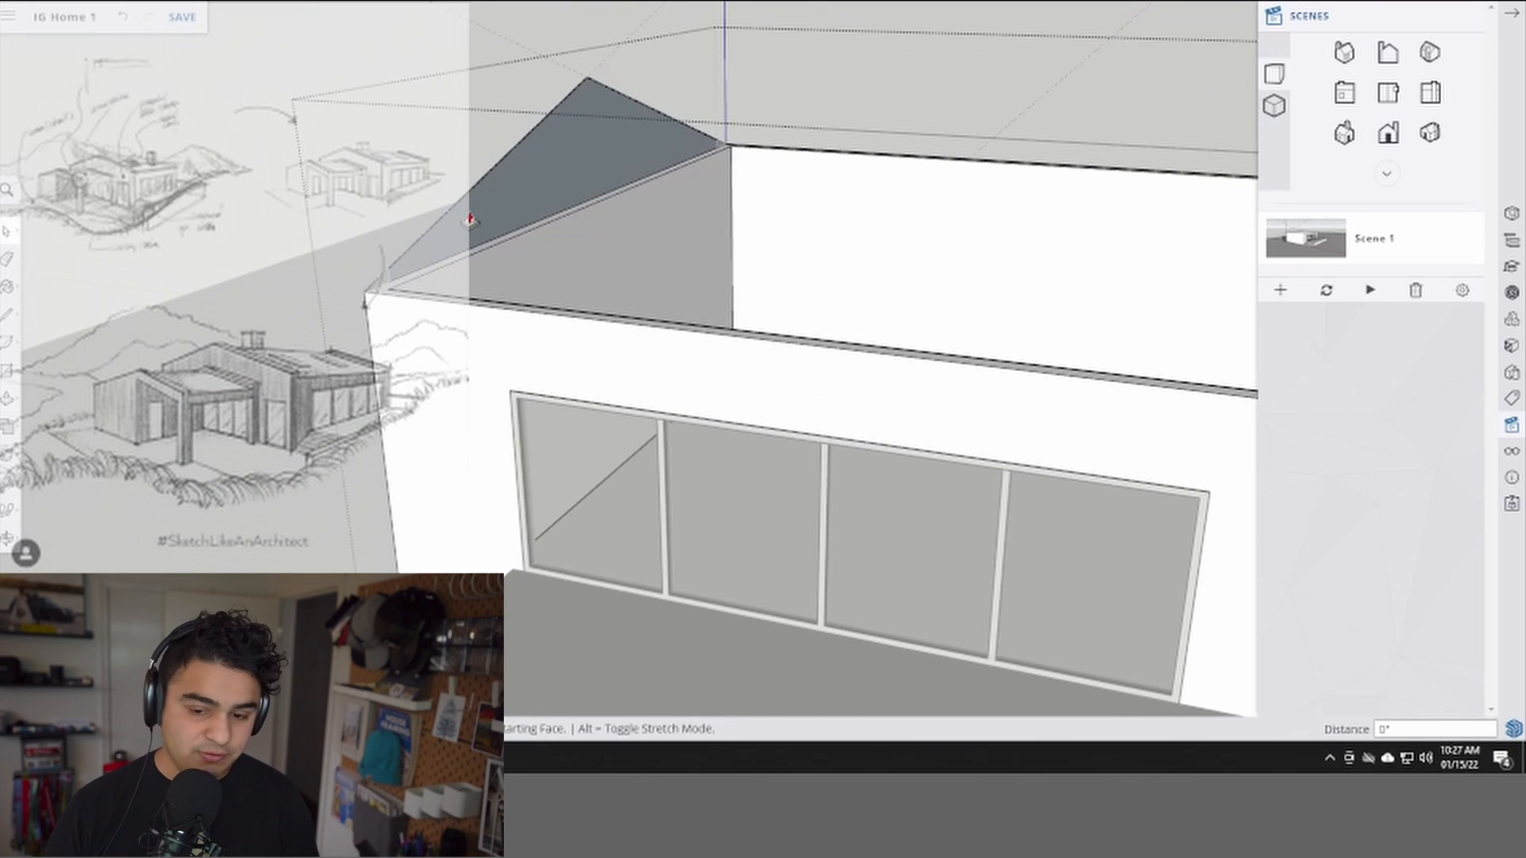
pyautogui.click(488, 222)
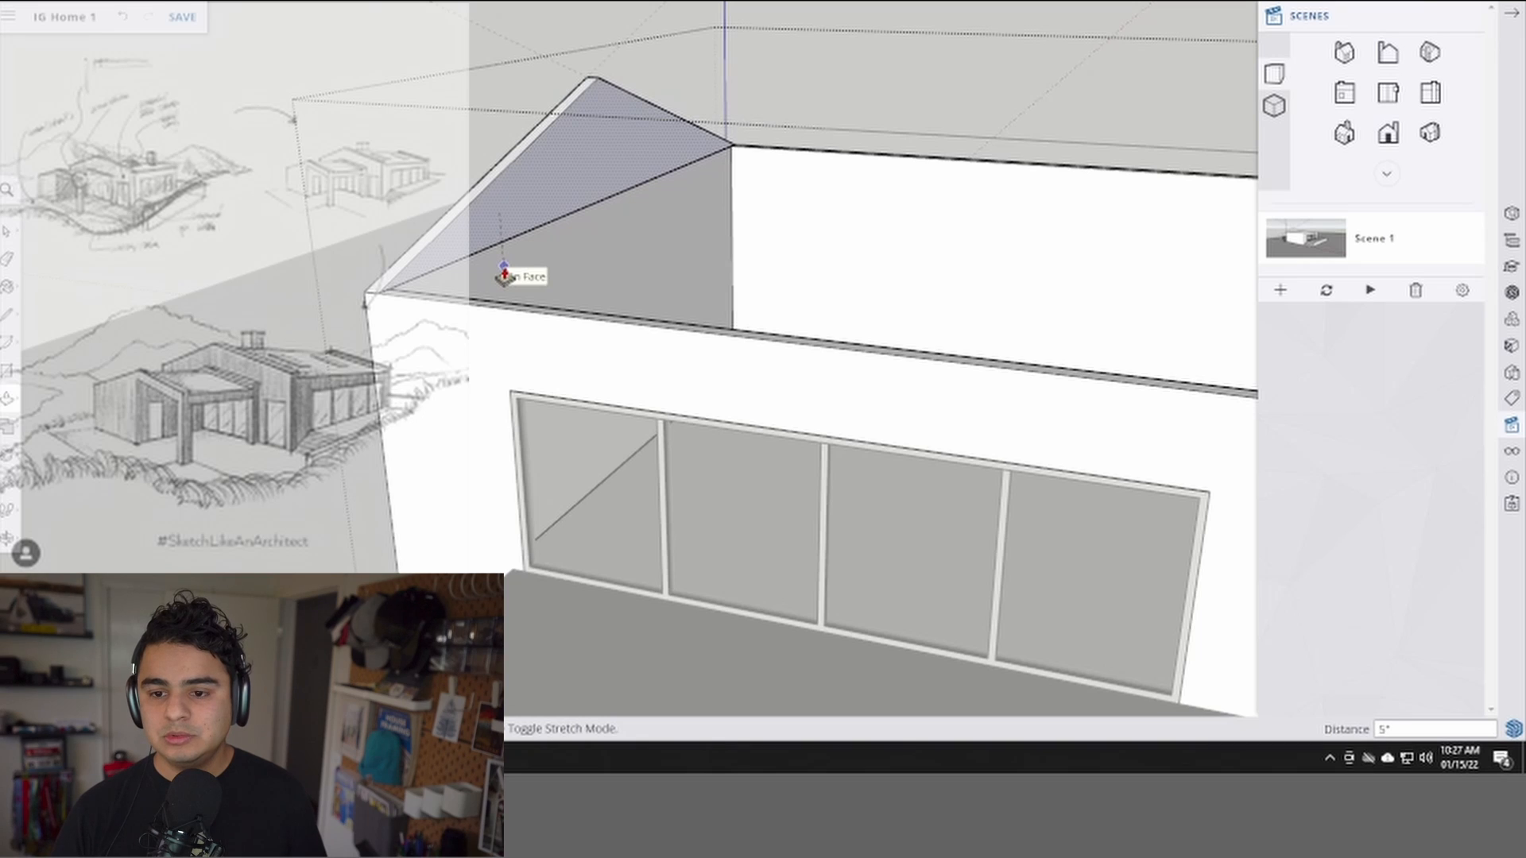
pyautogui.press('Escape')
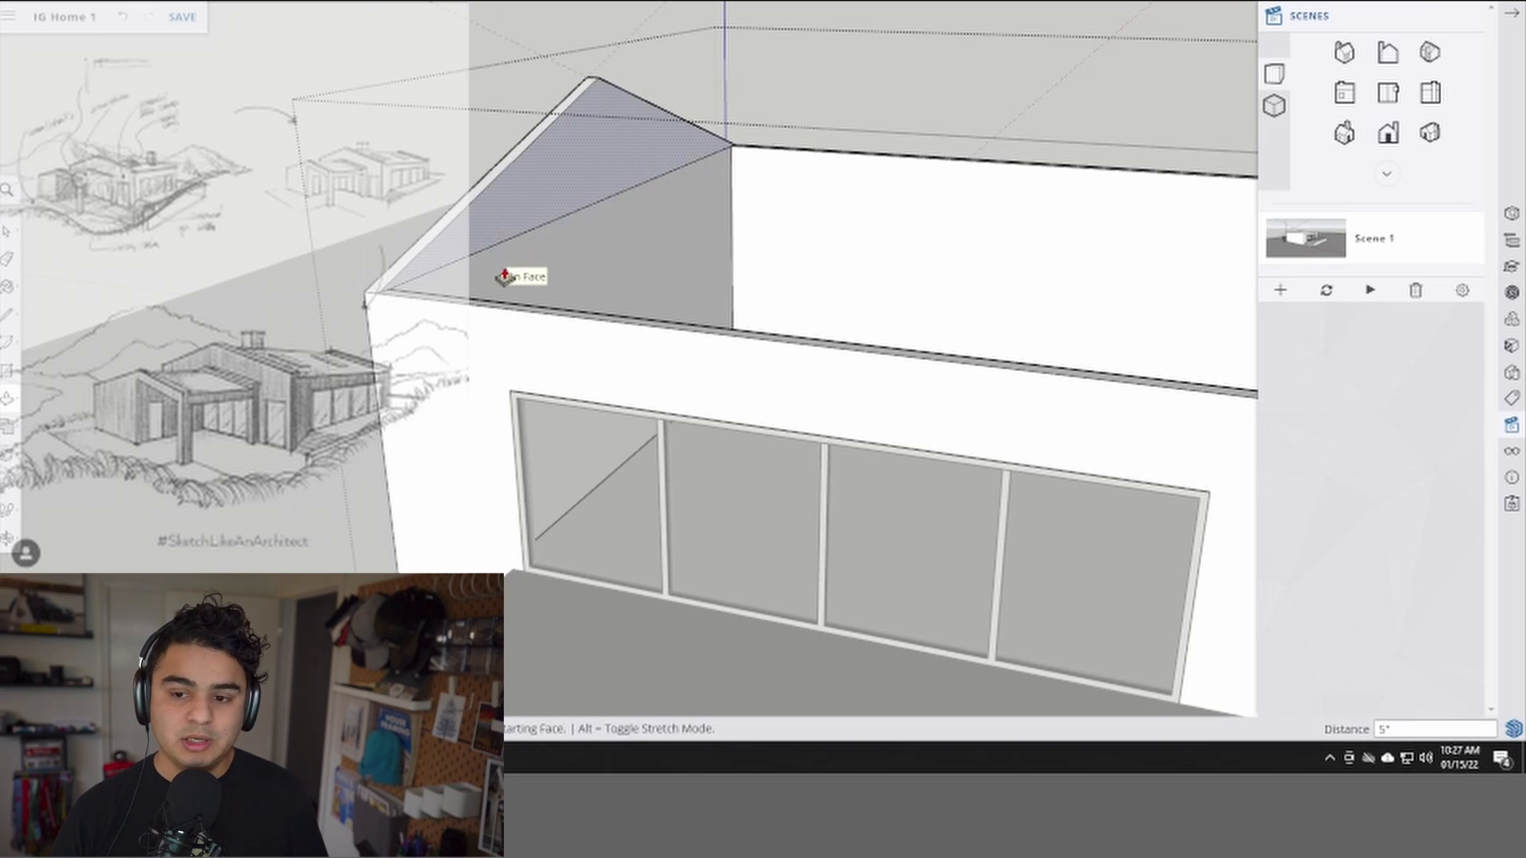
pyautogui.press('e')
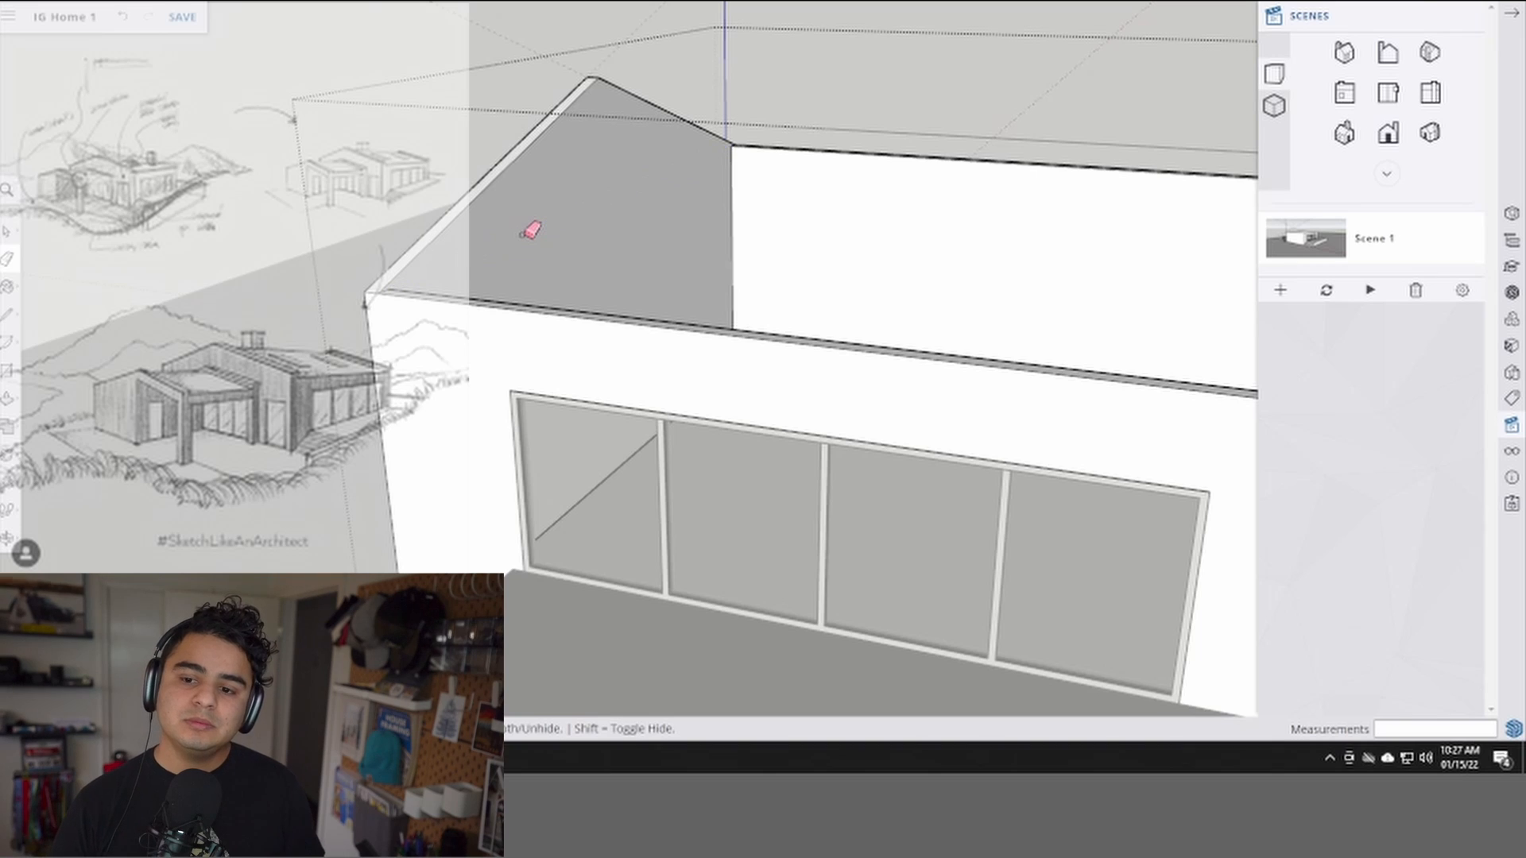
pyautogui.press('space')
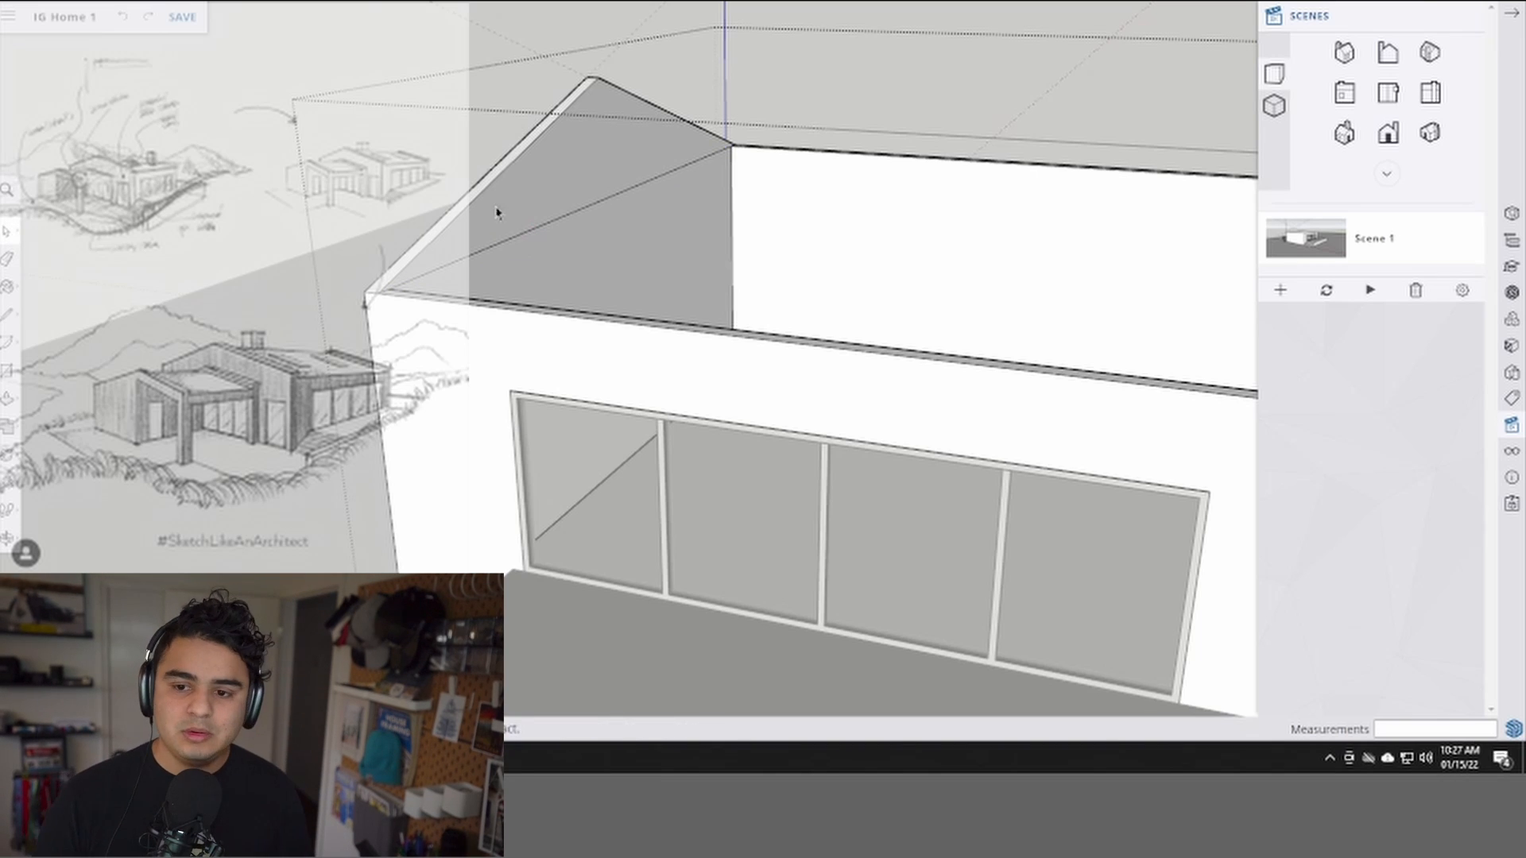
pyautogui.press('p')
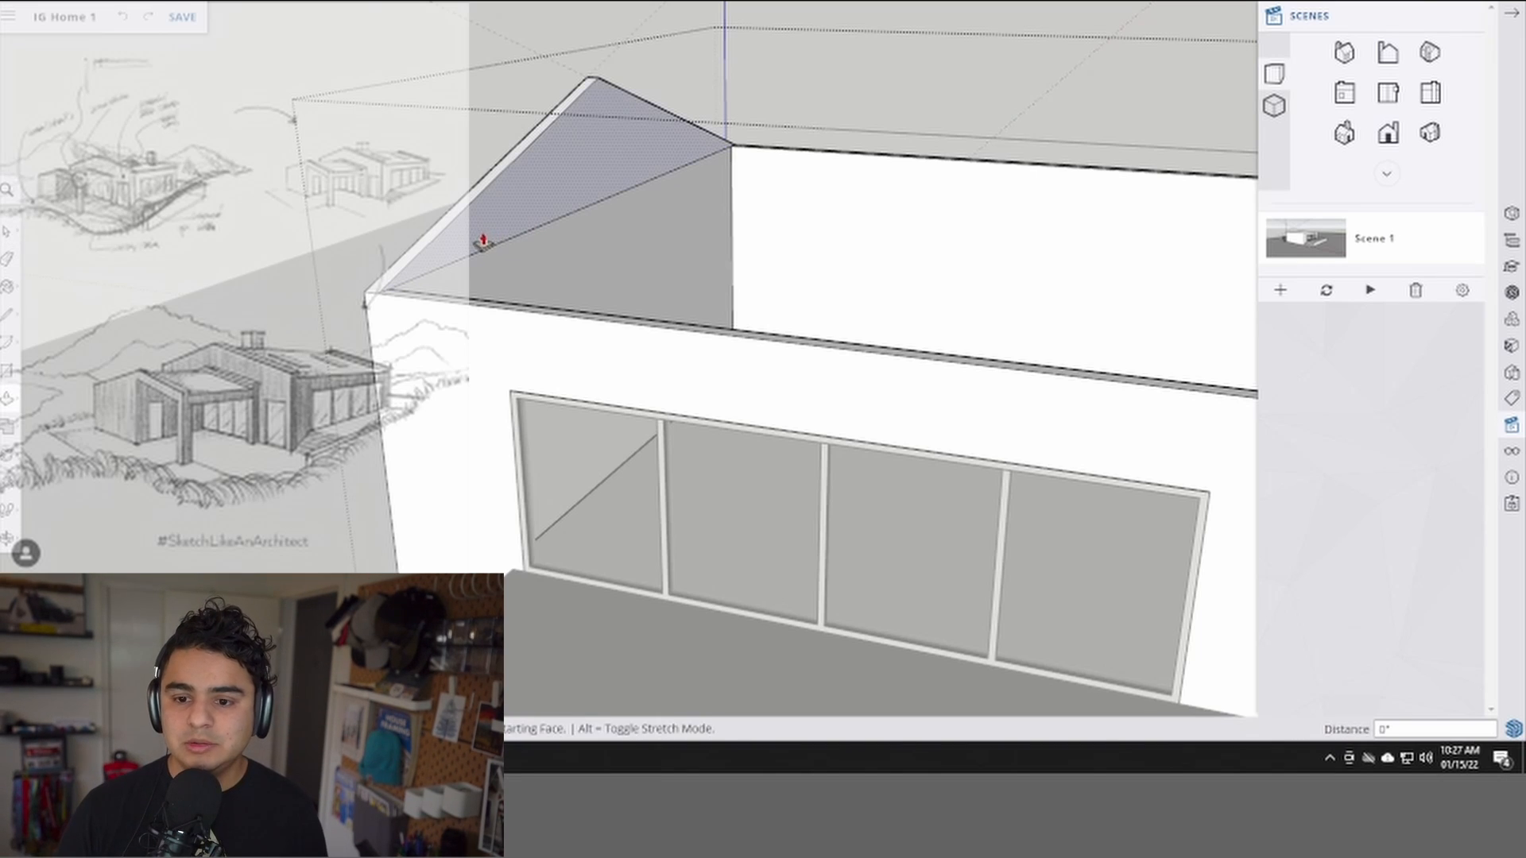
pyautogui.click(482, 247)
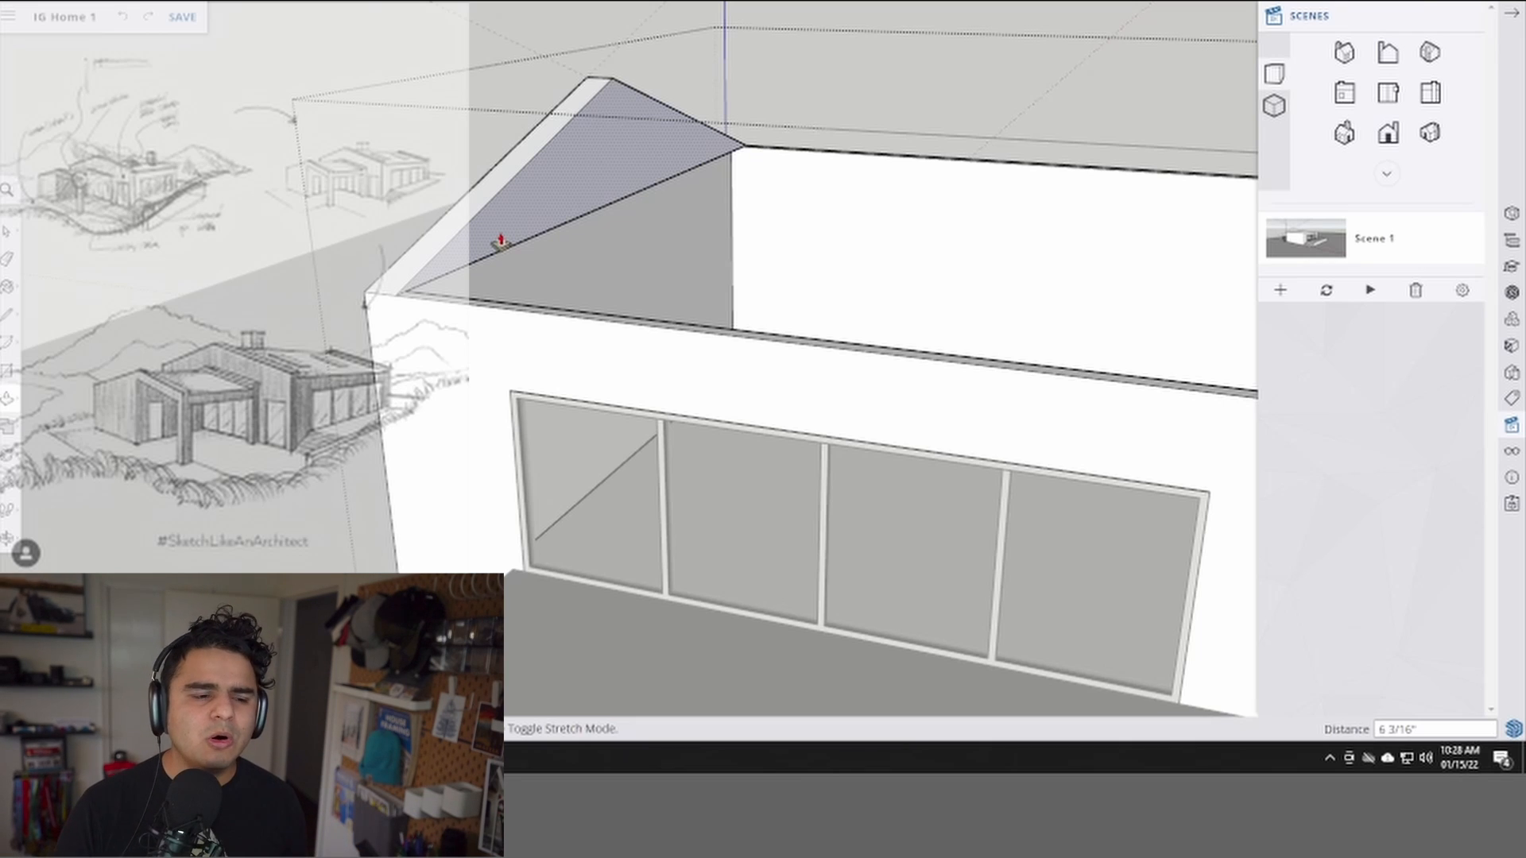
pyautogui.press('space')
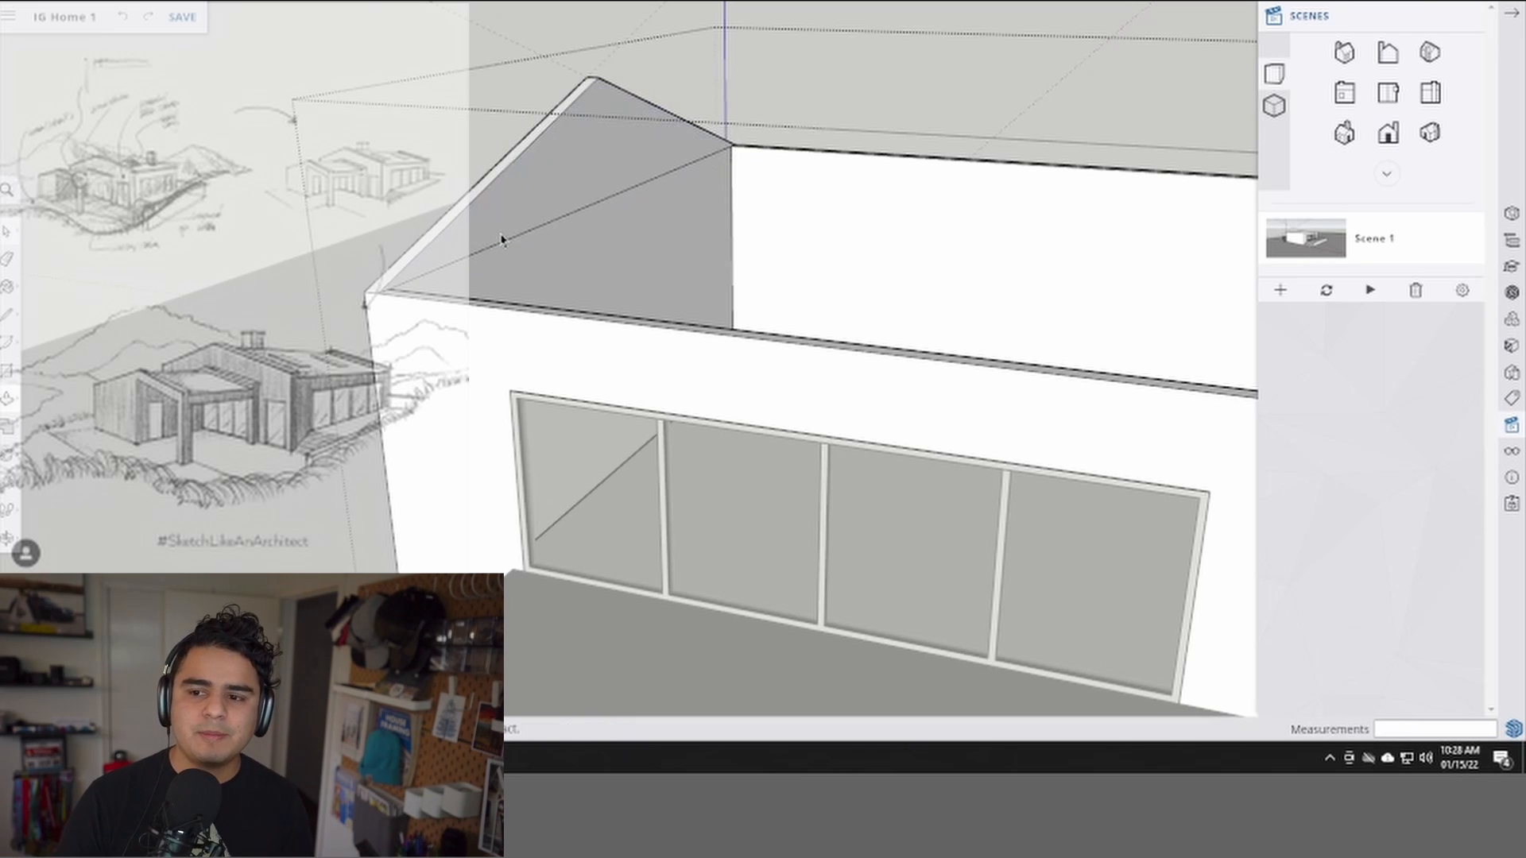
# - Erase the seam line between the gable and the wall below on the wall's inside face
pyautogui.press('e')
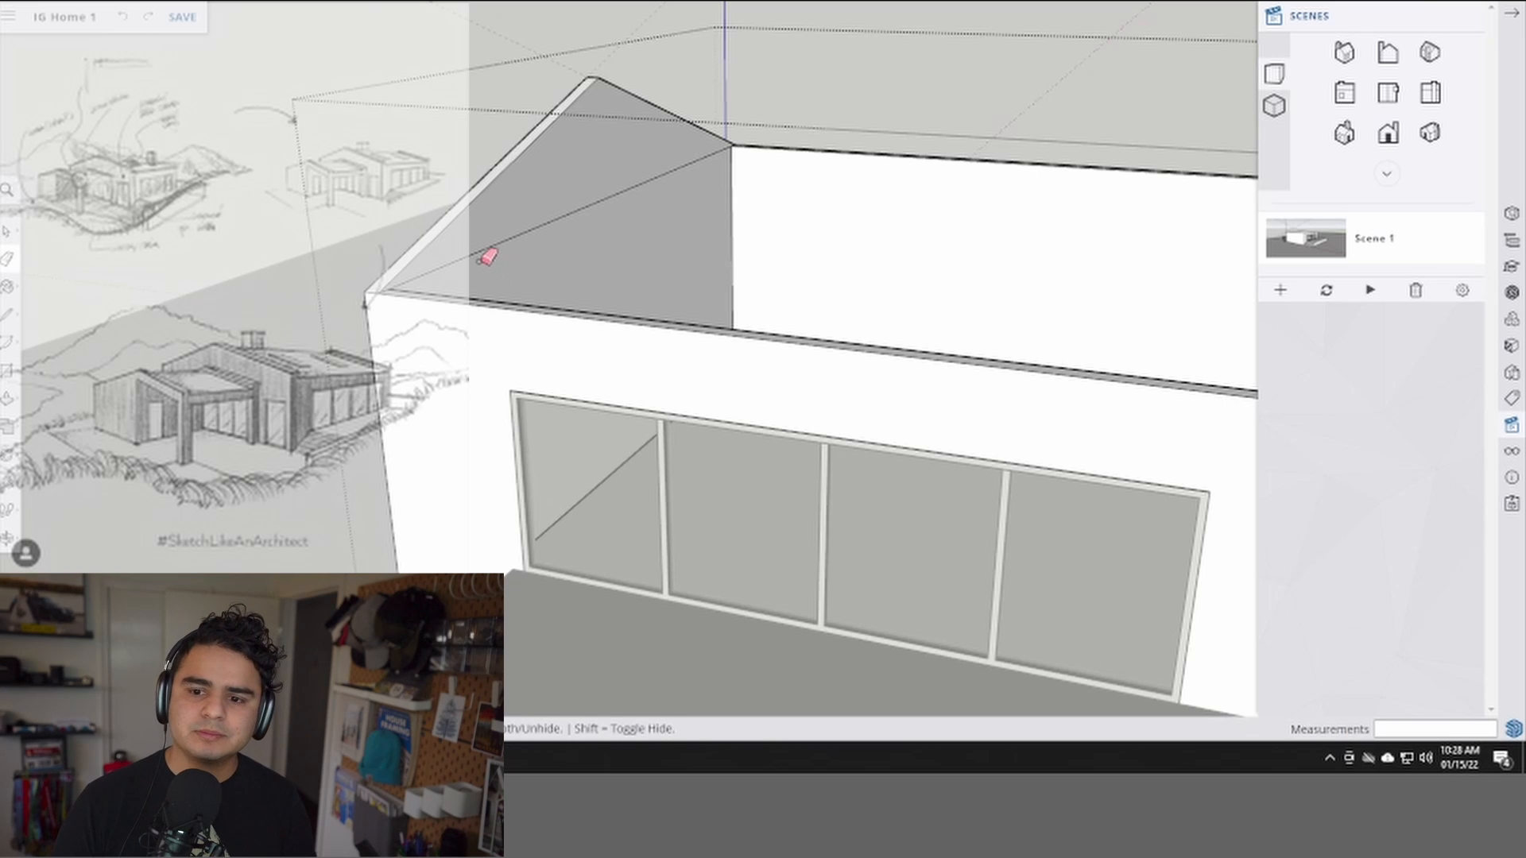
pyautogui.click(487, 249)
pyautogui.press('space')
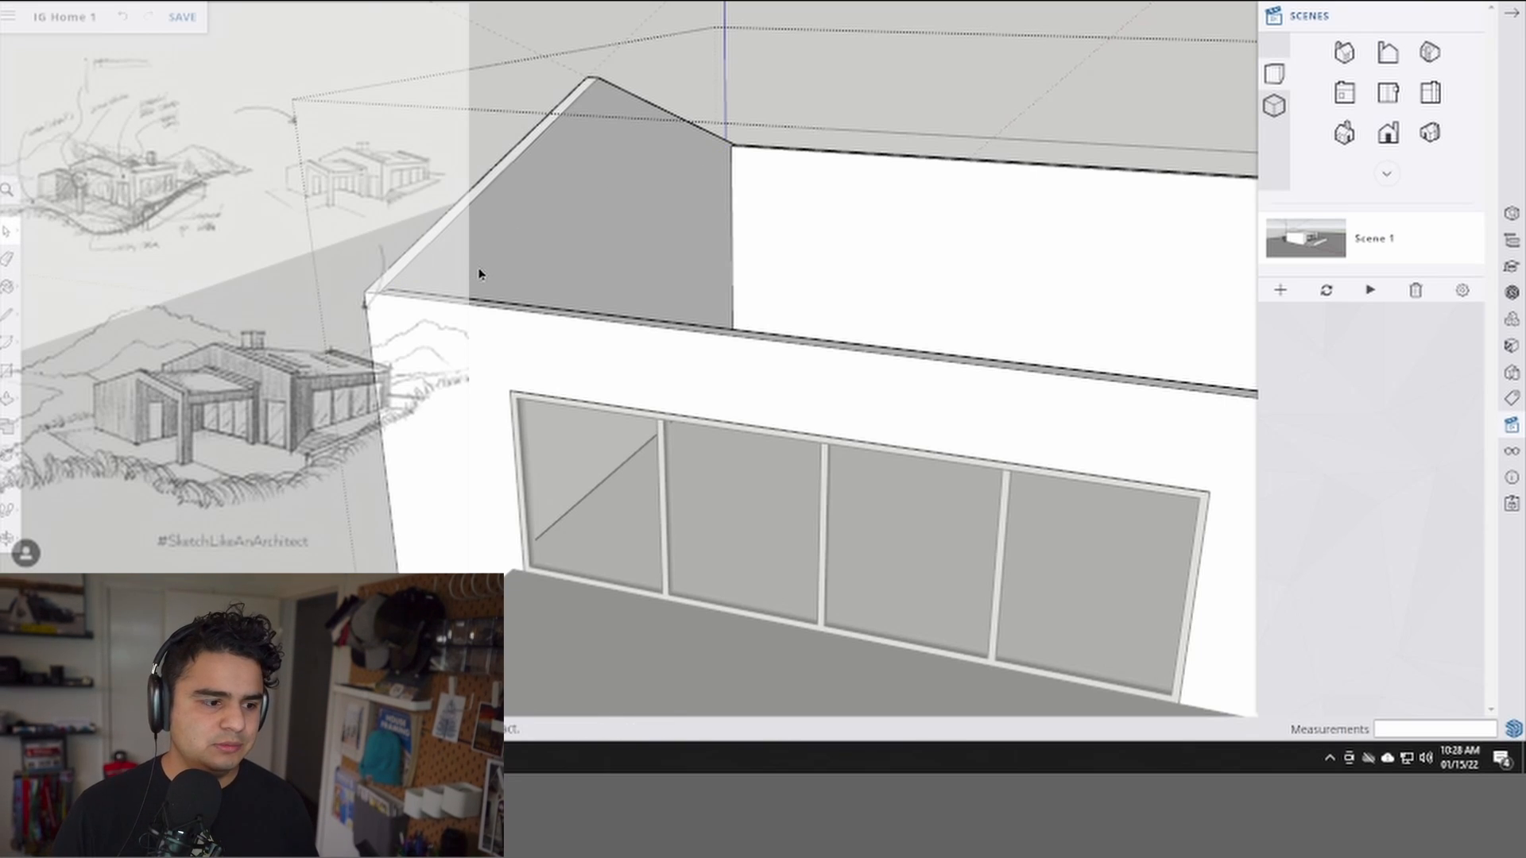
pyautogui.press('p')
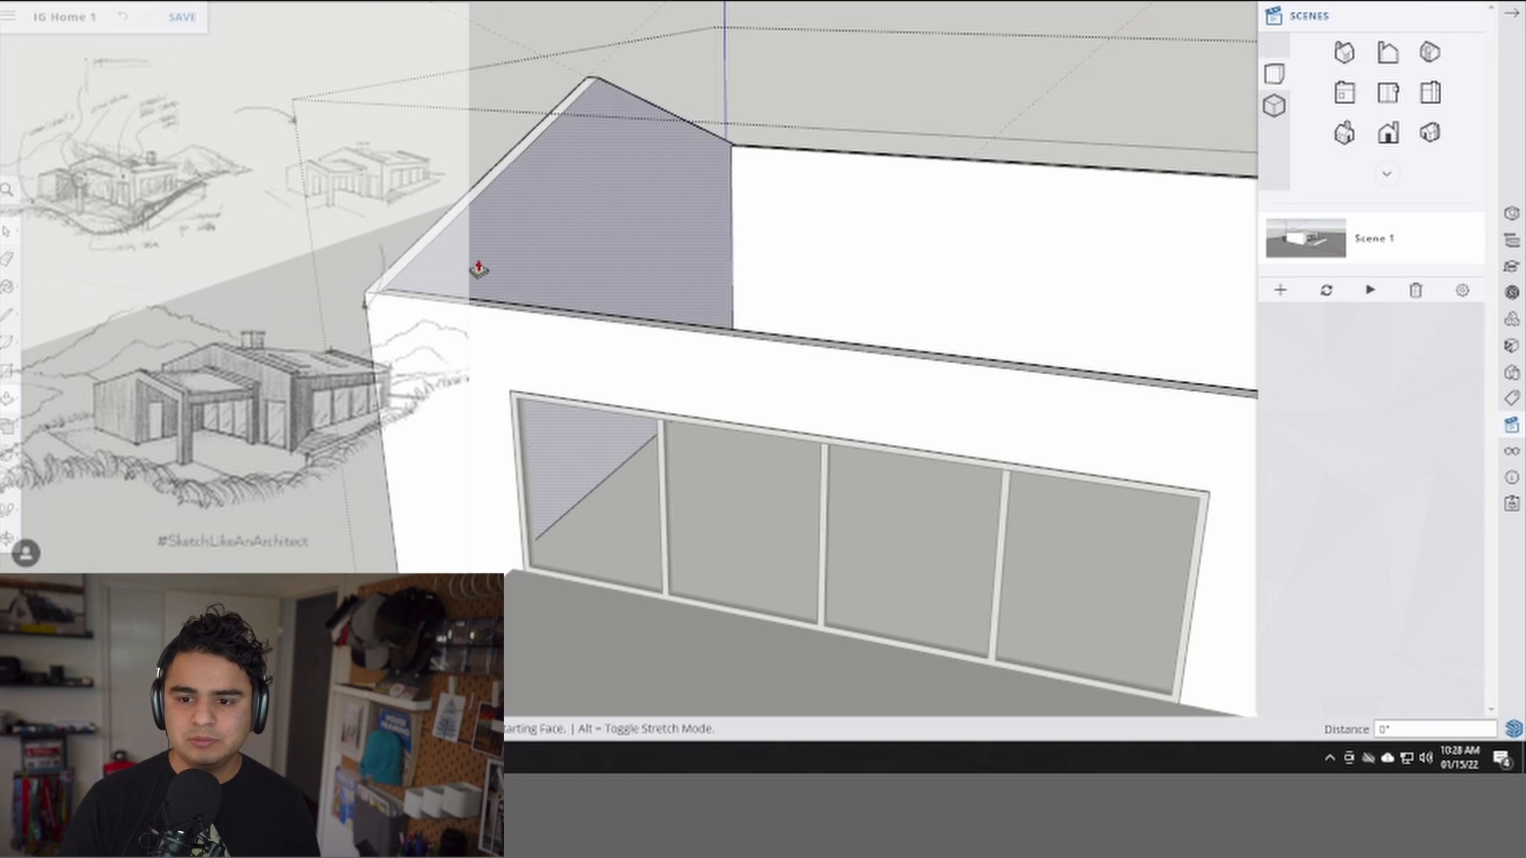
pyautogui.click(469, 256)
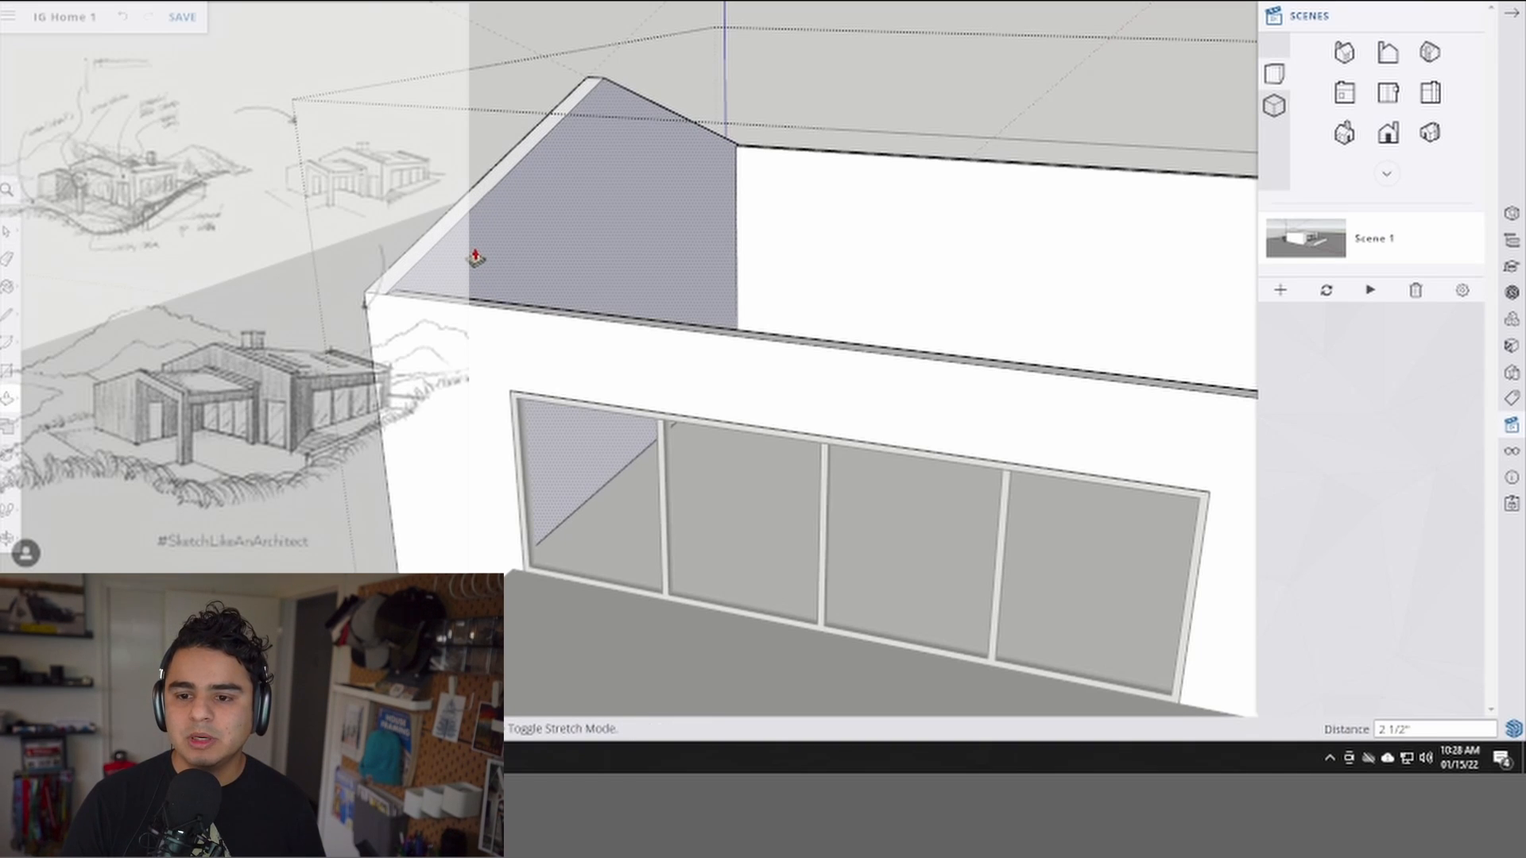
pyautogui.click(477, 258)
# - Place a guide line parallel to the gable's outer sloped edge, offset 18" toward the inside of the house
pyautogui.press('l')
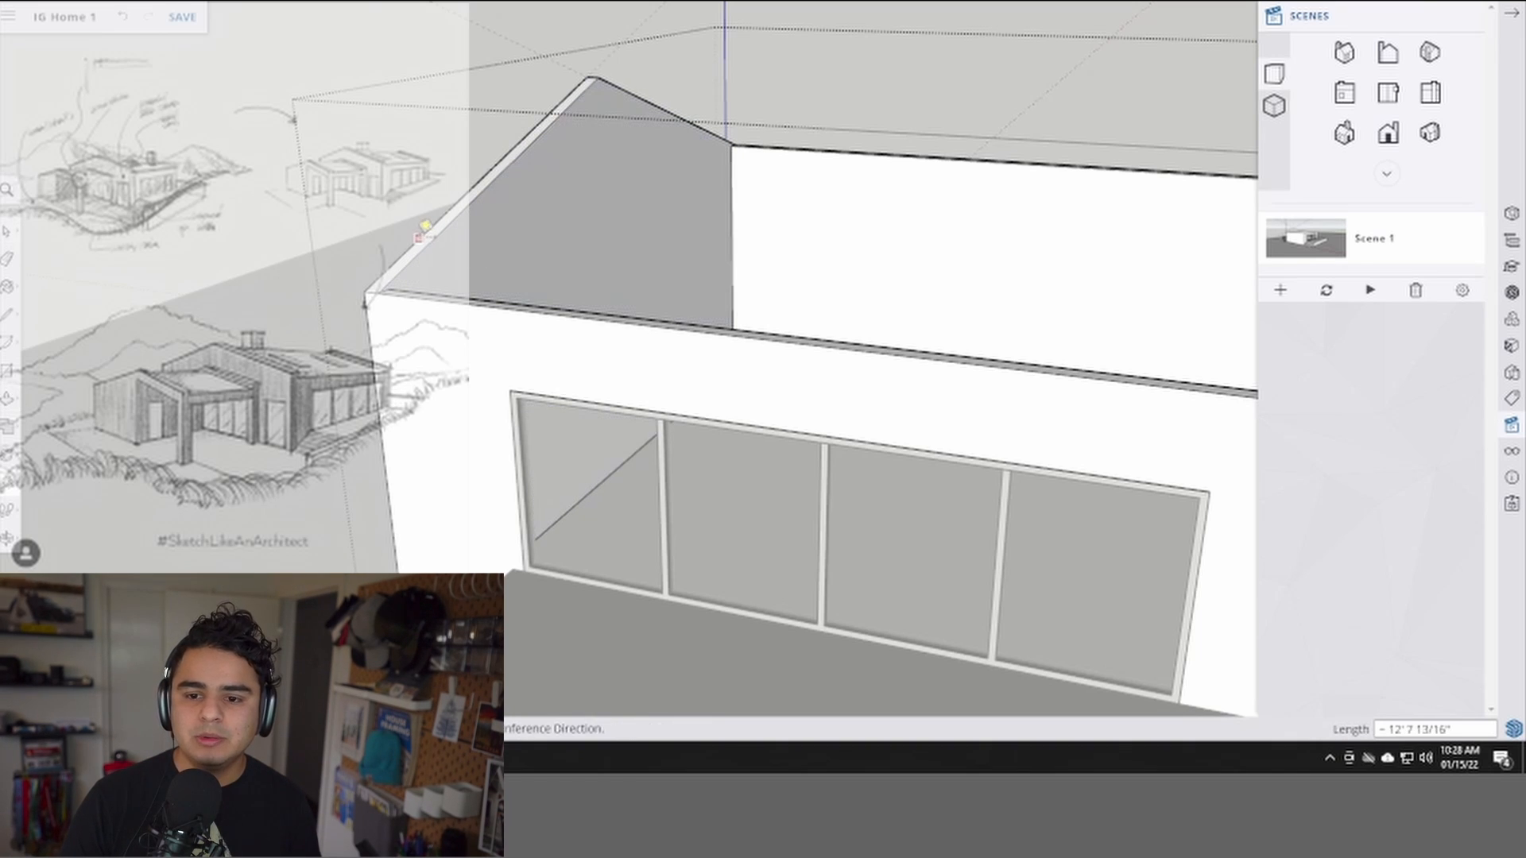
pyautogui.scroll(3, 429, 231)
pyautogui.scroll(2, 426, 234)
pyautogui.click(409, 238)
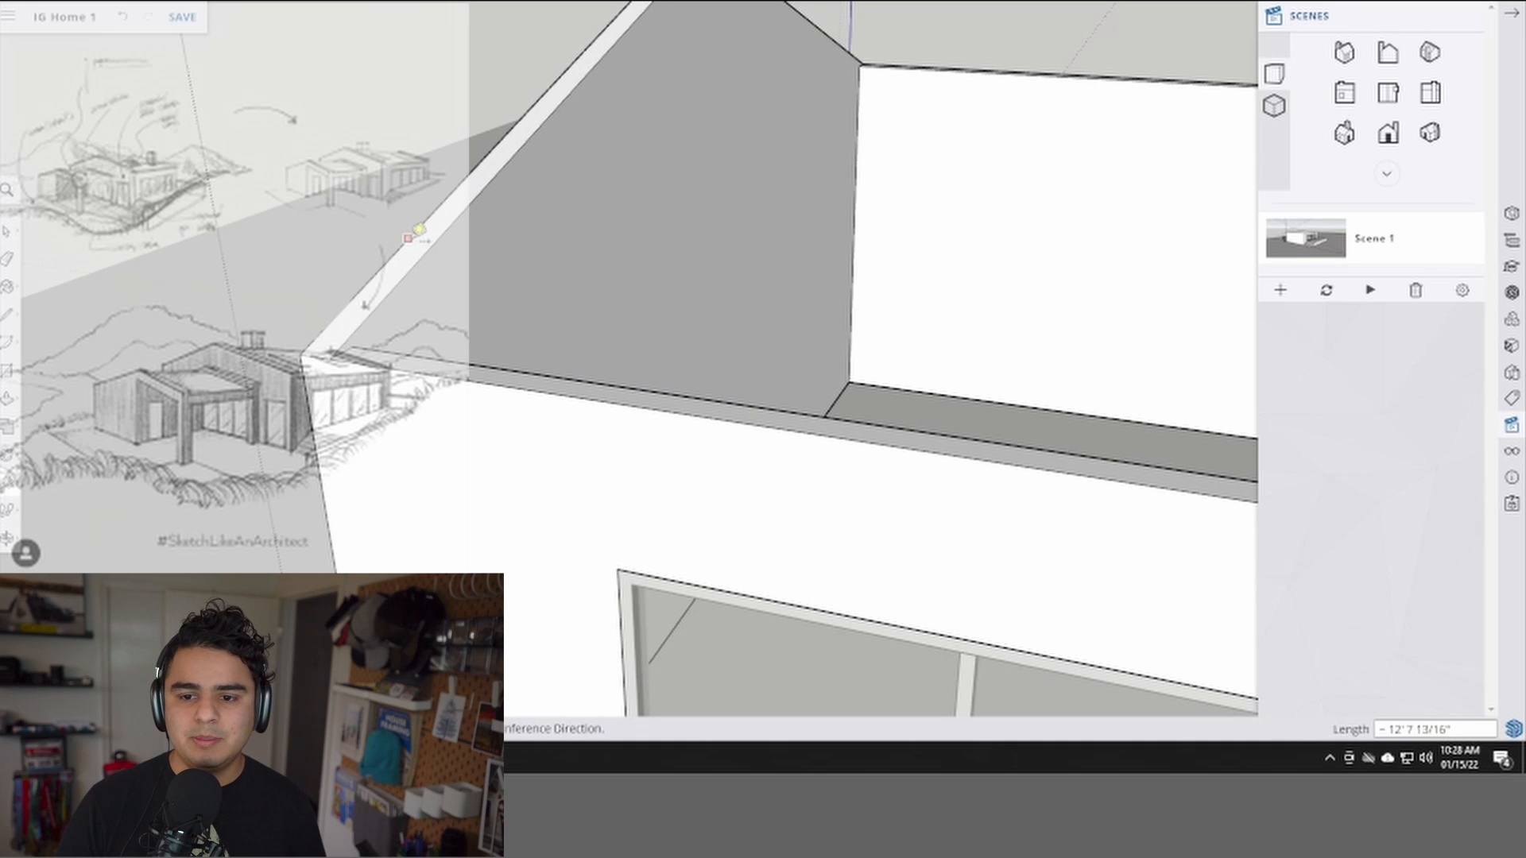
pyautogui.write('18')
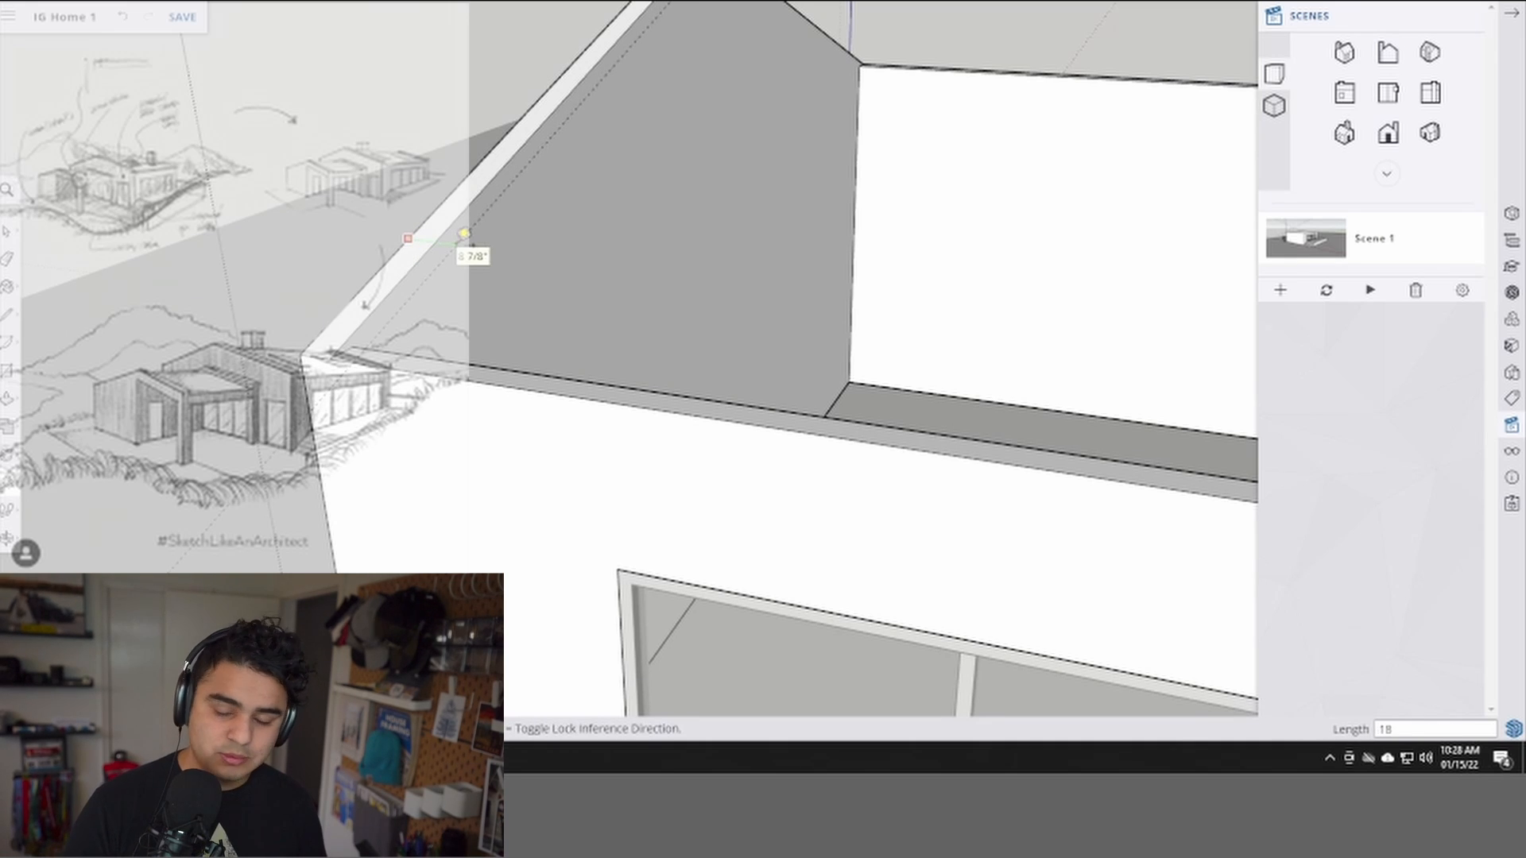
pyautogui.press('Return')
pyautogui.moveTo(457, 243); pyautogui.dragTo(462, 243, button='middle')
pyautogui.press('space')
pyautogui.scroll(-6, 574, 238)
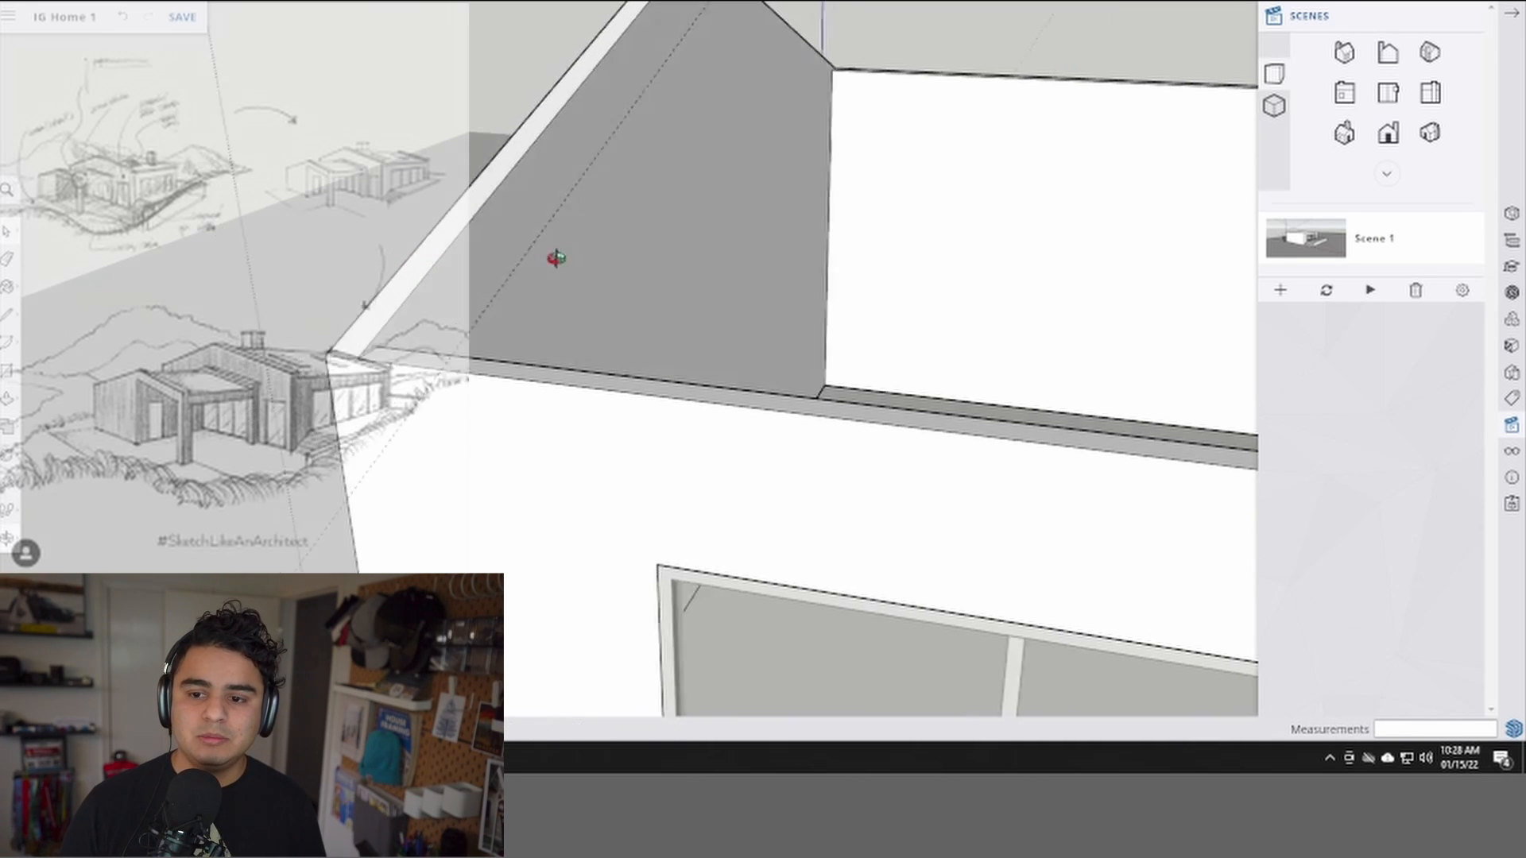
# - Push/Pull the inside face of the gable wall 1' 1" inward to the guide and erase that guide
pyautogui.moveTo(653, 270); pyautogui.dragTo(477, 240, button='middle')
pyautogui.scroll(3, 475, 246)
pyautogui.press('p')
pyautogui.click(468, 260)
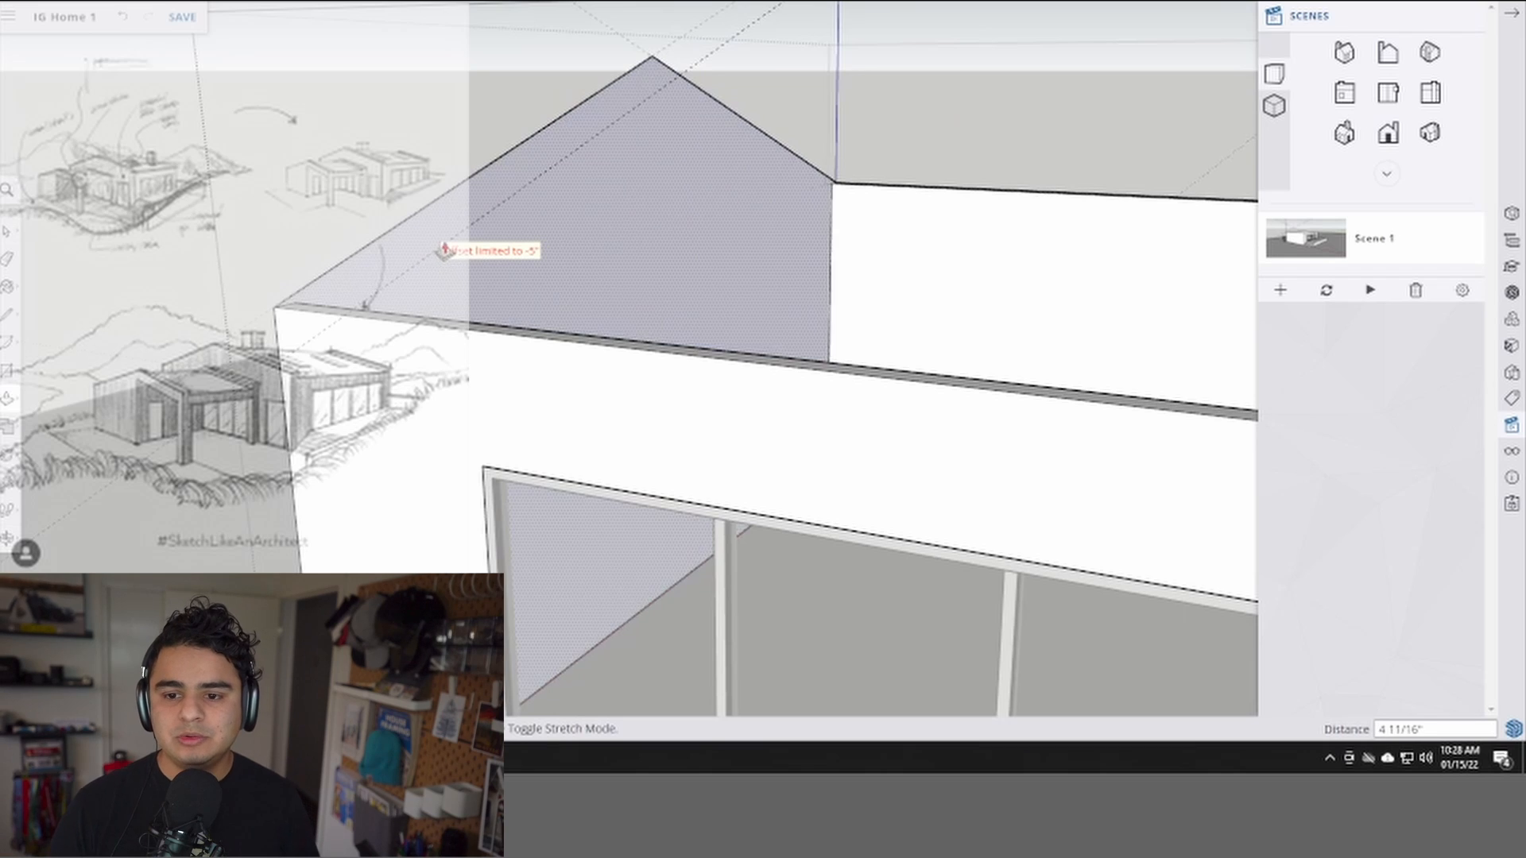
pyautogui.click(452, 251)
pyautogui.scroll(-3, 624, 176)
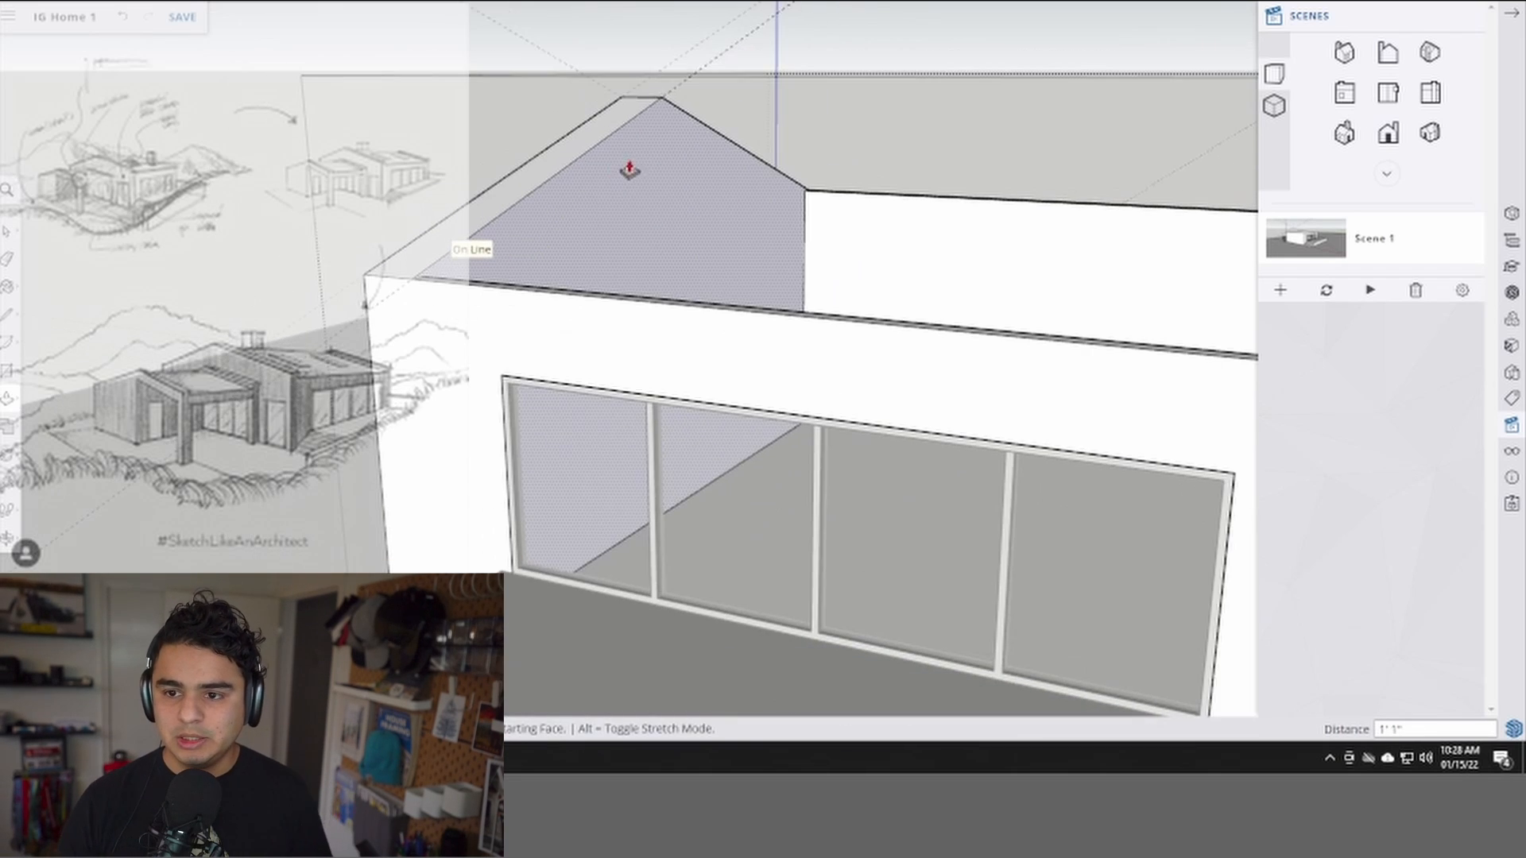
pyautogui.press('e')
pyautogui.press('space')
# - Leave the house walls group and remove the crossing roof slope guides above the gable
pyautogui.click(704, 79)
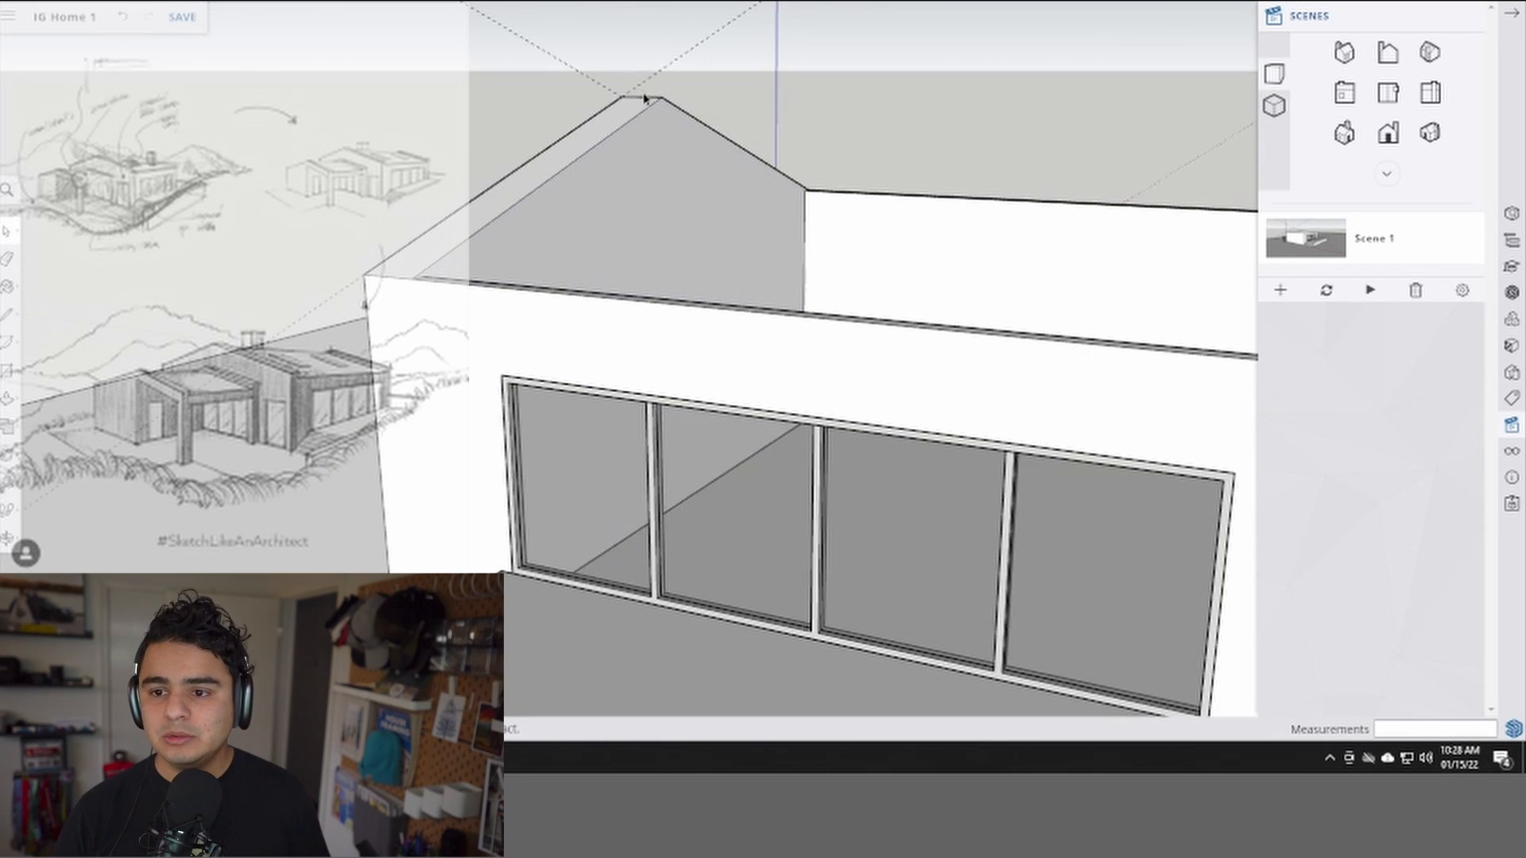
pyautogui.moveTo(636, 56); pyautogui.dragTo(741, 218, button='middle')
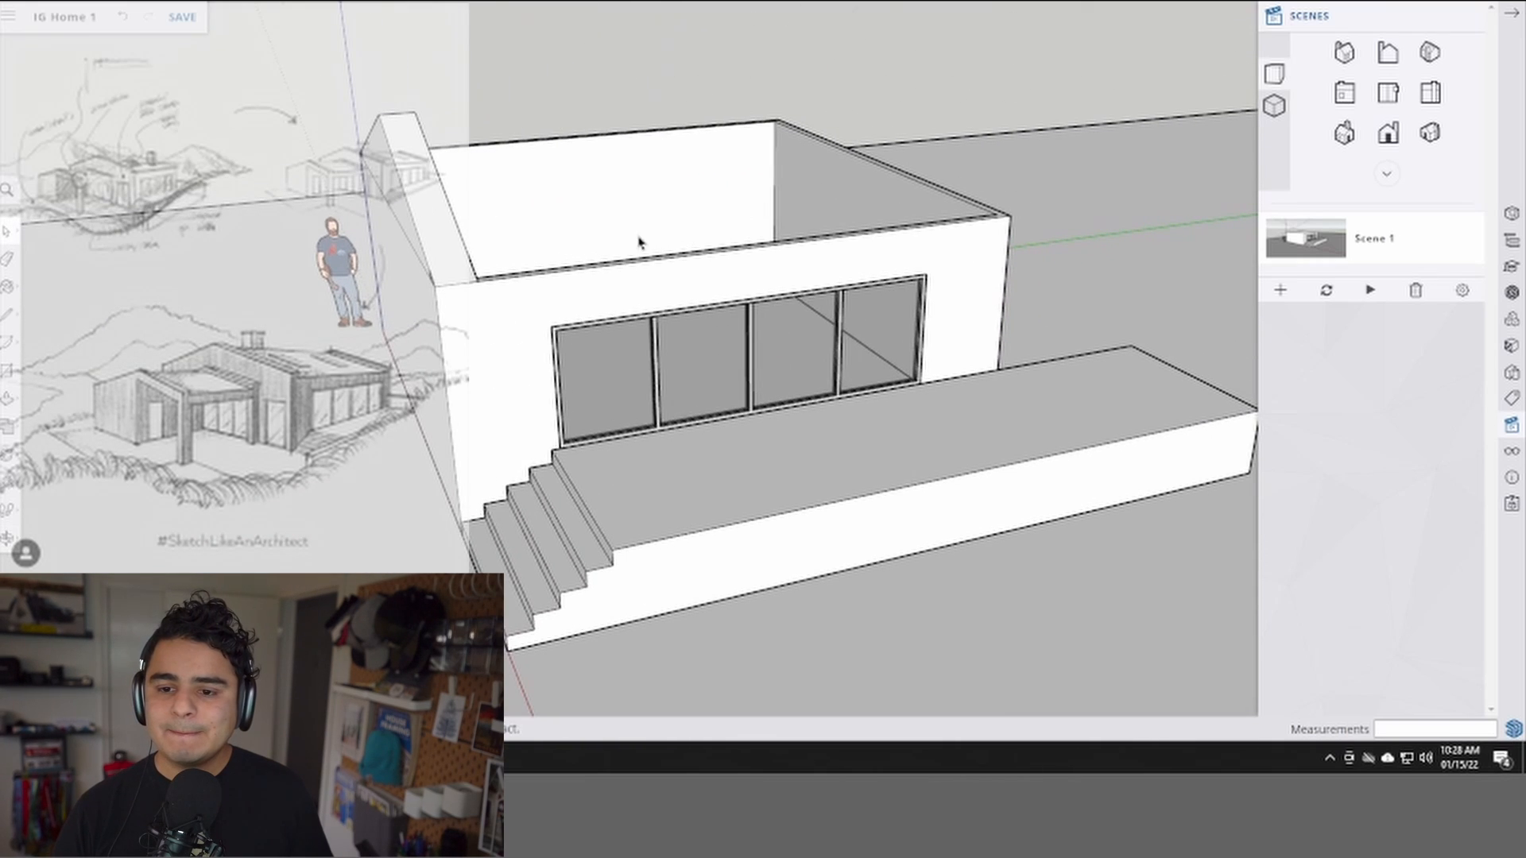
pyautogui.moveTo(640, 243); pyautogui.dragTo(554, 278, button='middle')
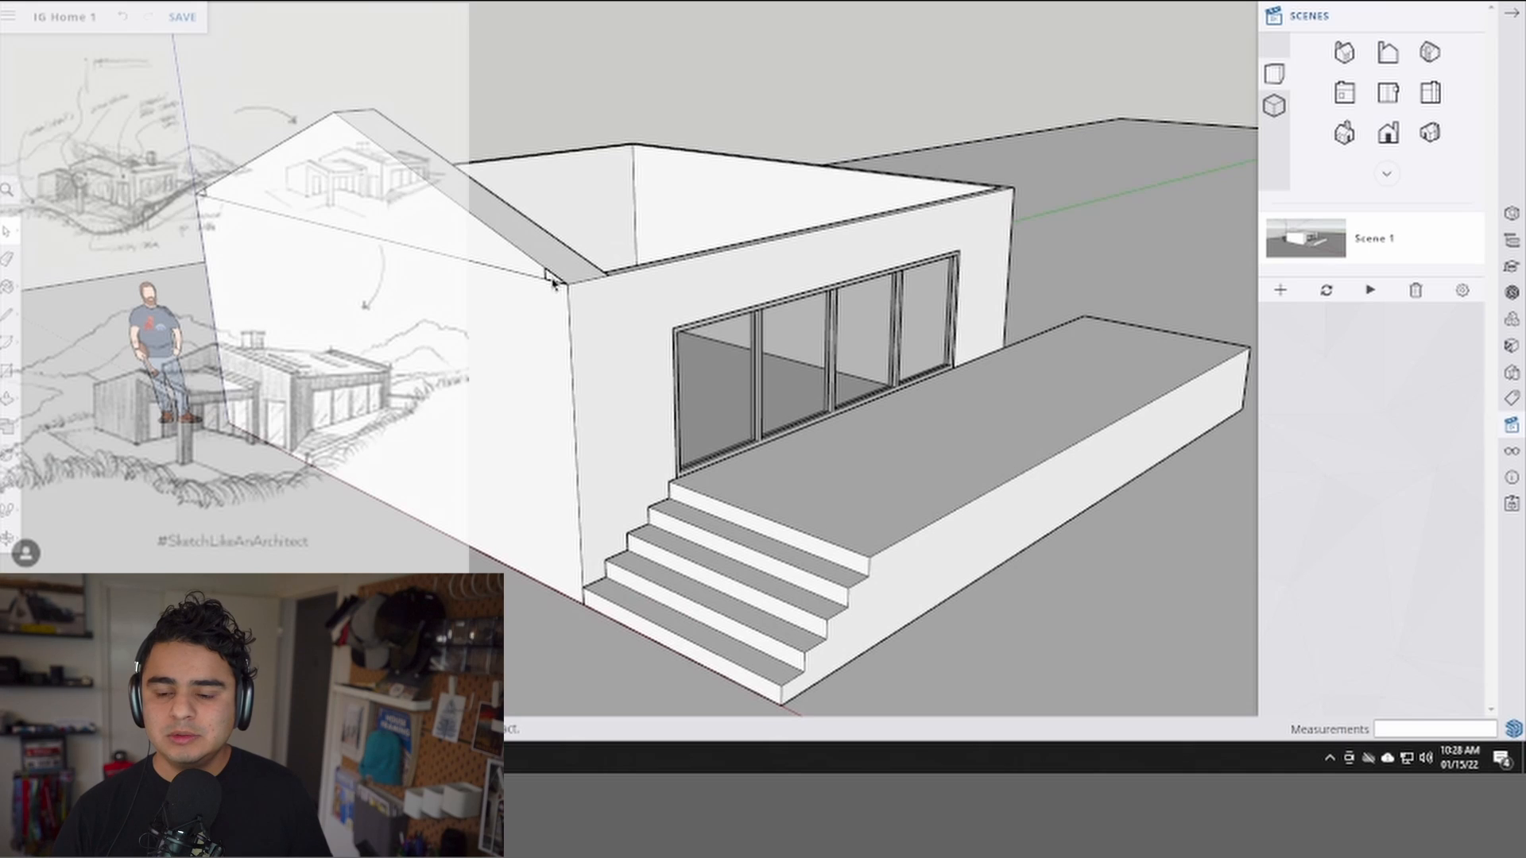
pyautogui.moveTo(790, 247); pyautogui.dragTo(671, 236, button='middle')
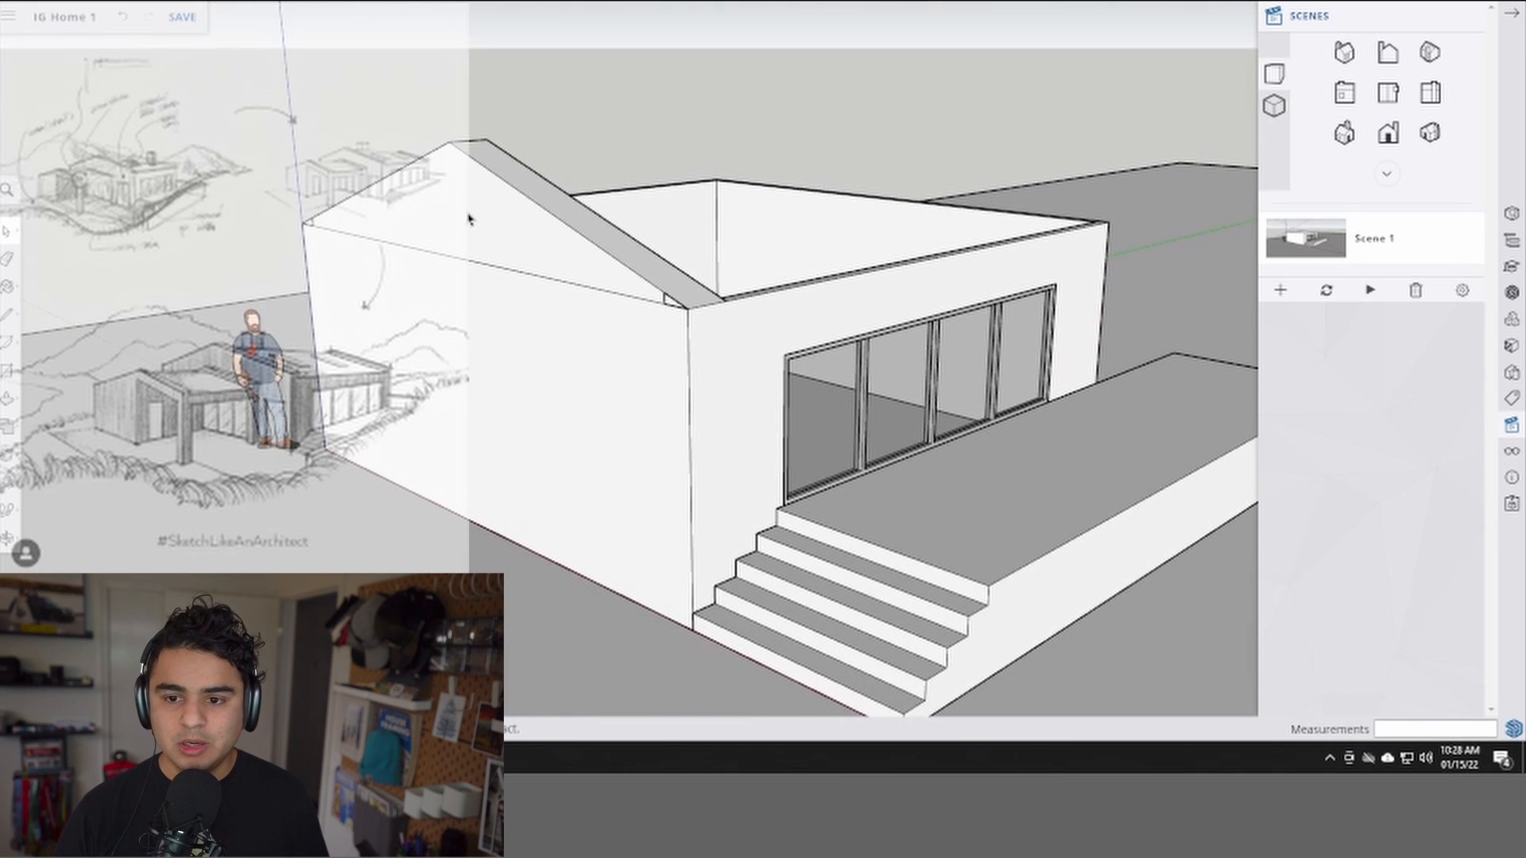
# - Open the house walls and copy the triangular gable face from its outer corner to the matching corner of the opposite end wall
pyautogui.click(469, 220)
pyautogui.doubleClick(473, 191)
pyautogui.click(471, 173)
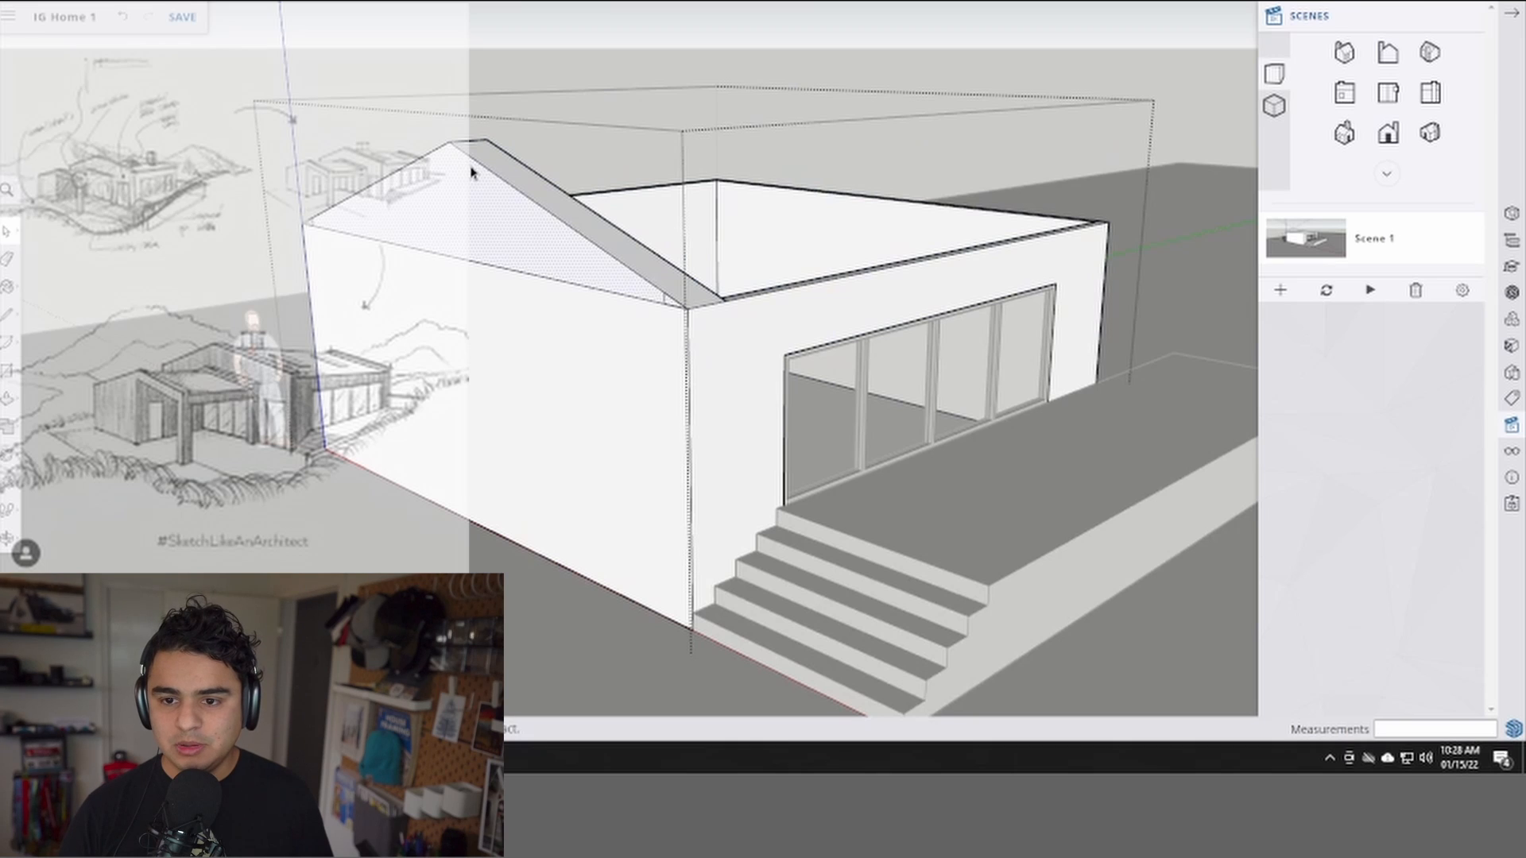
pyautogui.press('m')
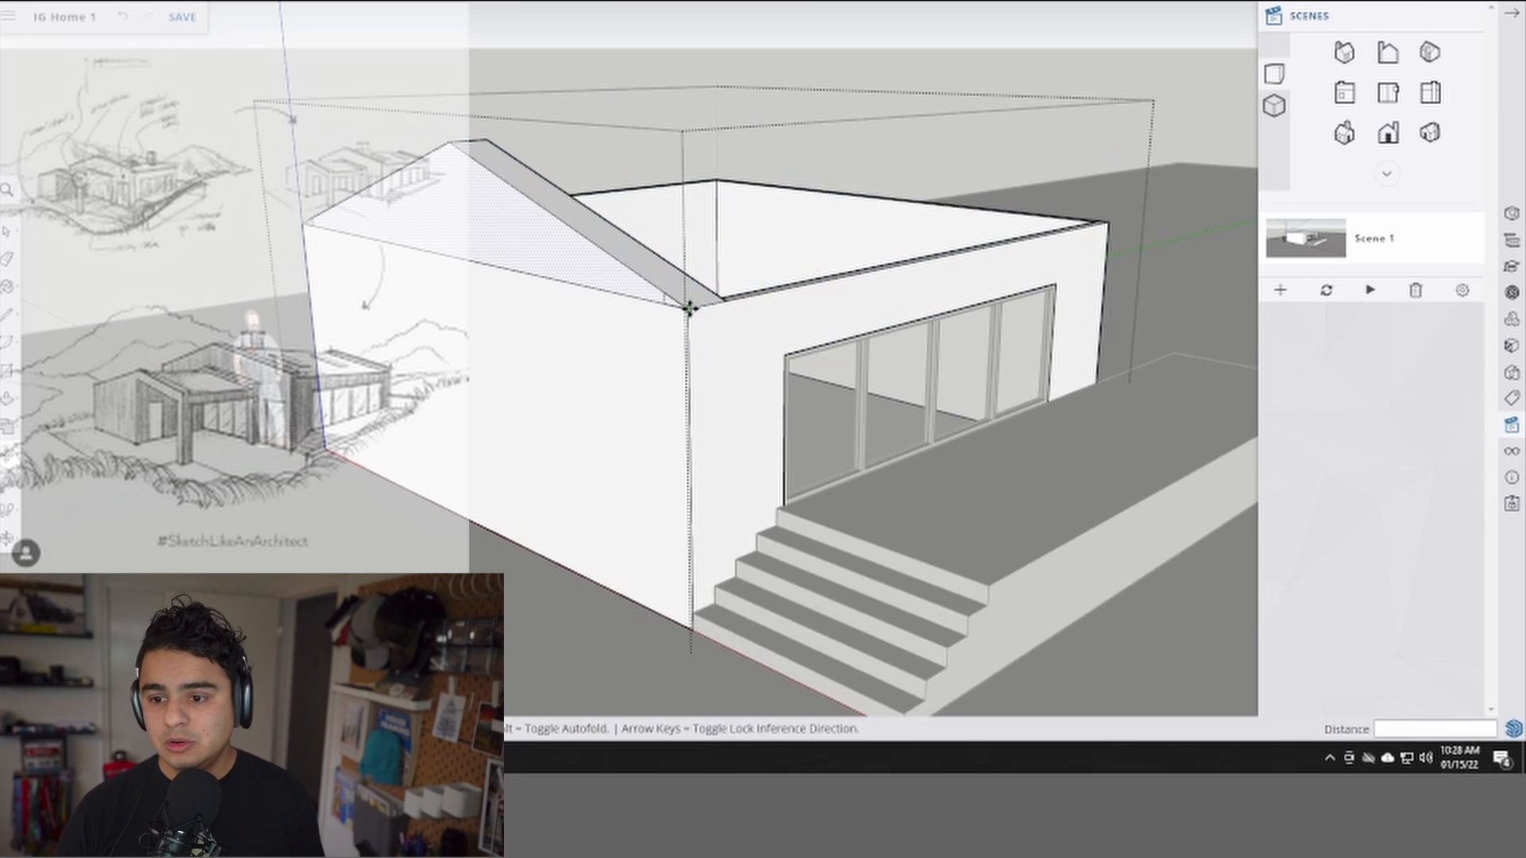
pyautogui.click(686, 304)
pyautogui.press('ctrl')
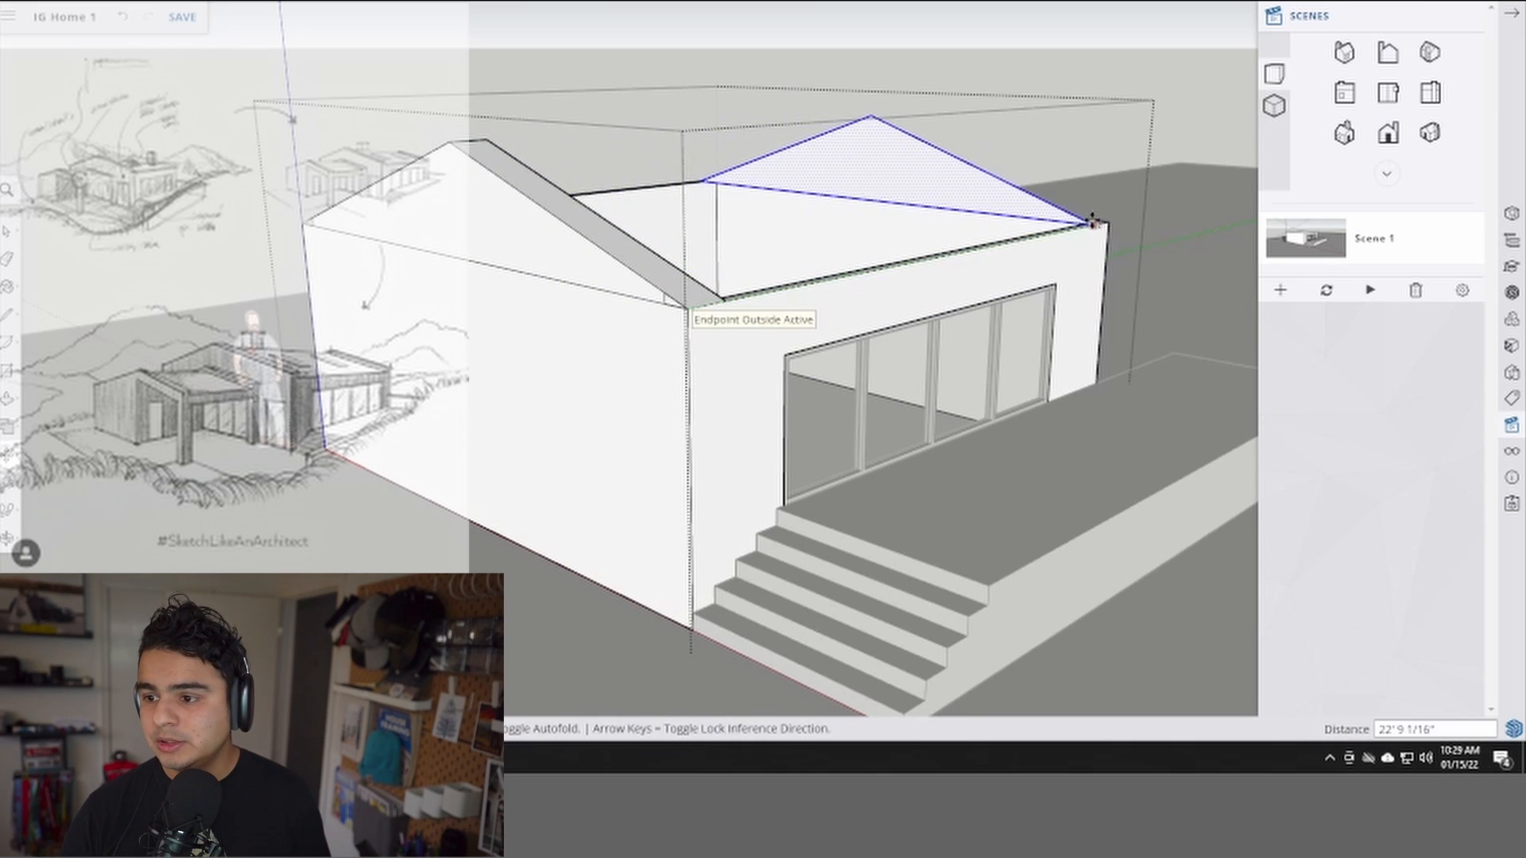
pyautogui.moveTo(1095, 221); pyautogui.dragTo(913, 279, button='middle')
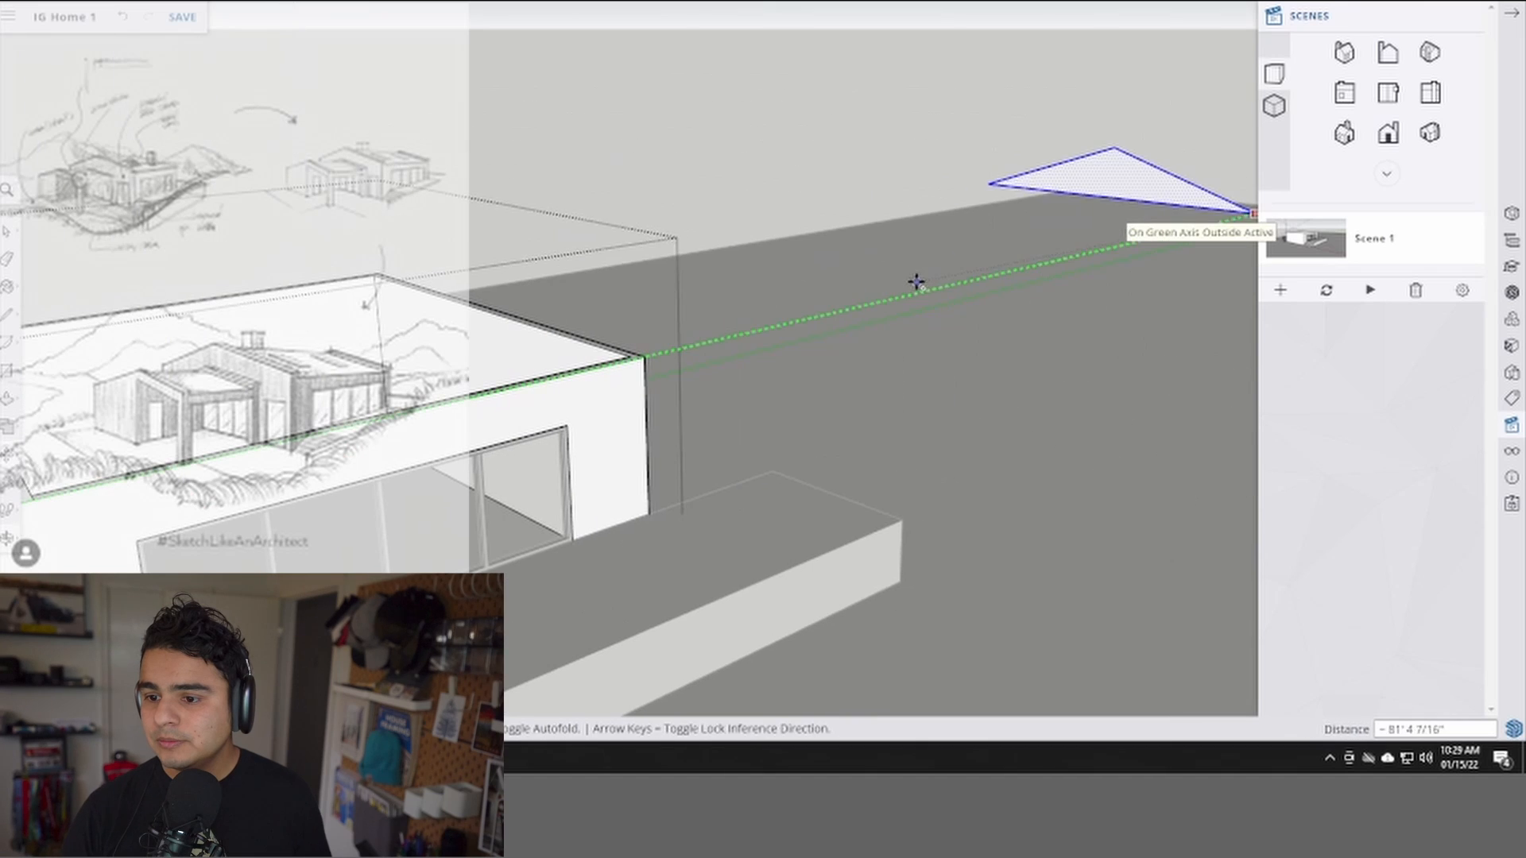
pyautogui.click(645, 355)
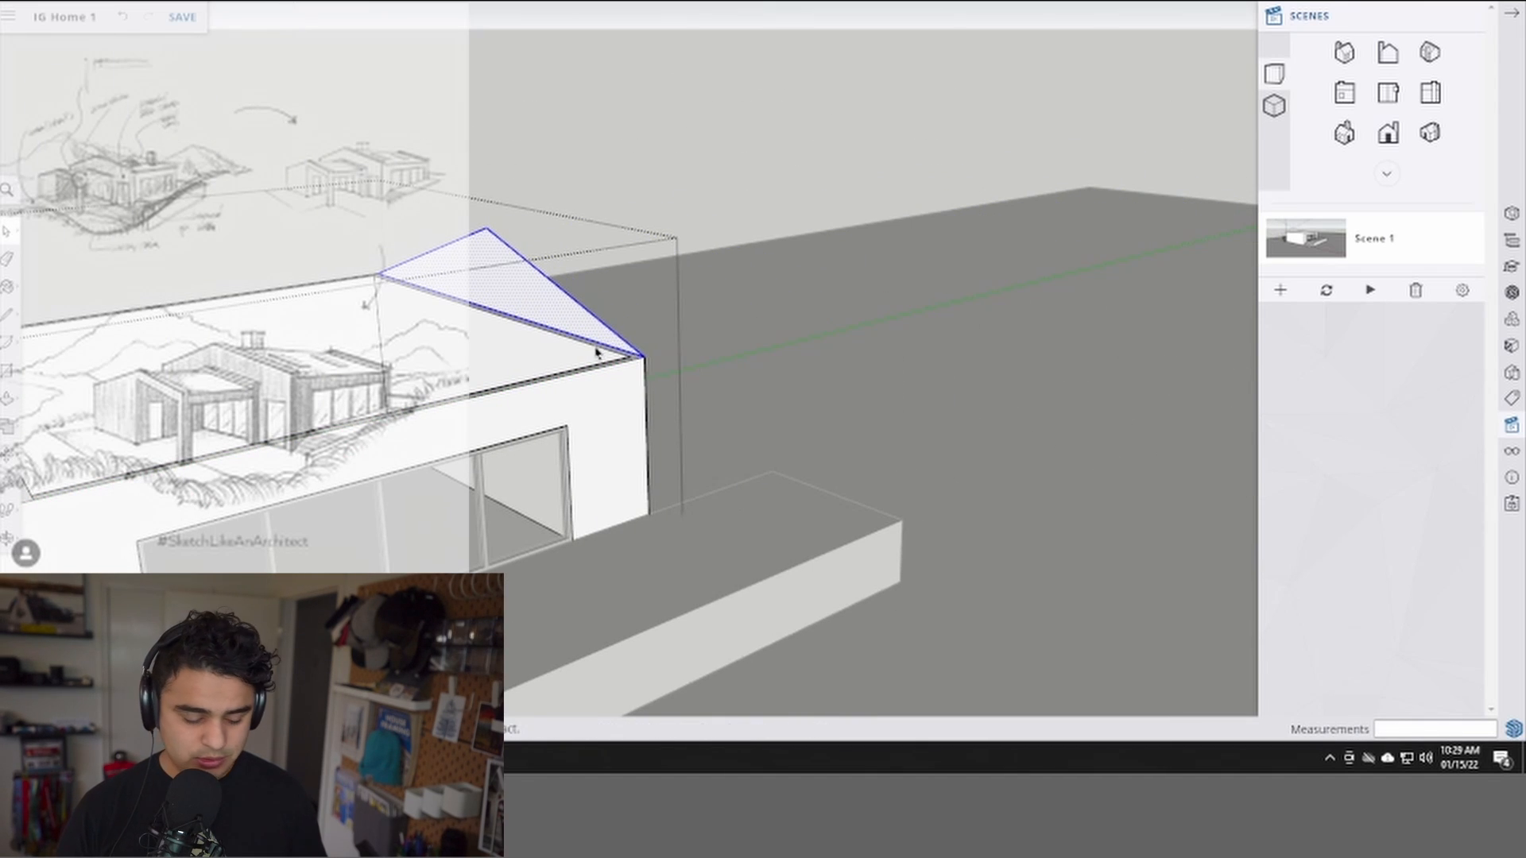
# - Push/Pull the copied gable face 5" to the wall's thickness and erase the seam line on its inside face
pyautogui.press('q')
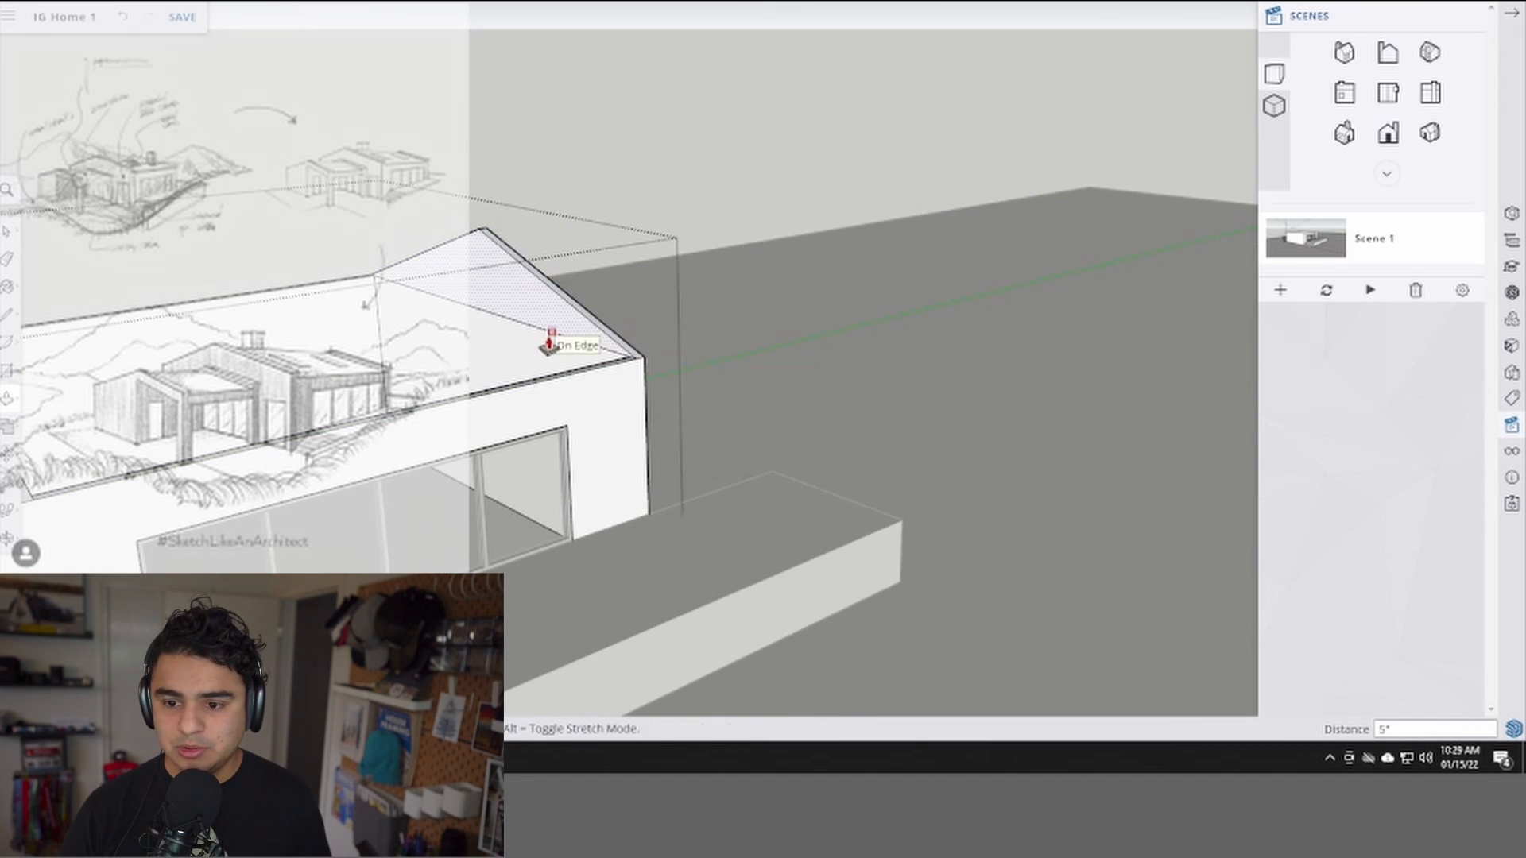
pyautogui.scroll(2, 540, 338)
pyautogui.press('space')
pyautogui.scroll(-3, 530, 333)
pyautogui.moveTo(545, 331)
pyautogui.mouseDown(button='middle')
pyautogui.moveTo(681, 334)
pyautogui.moveTo(409, 331)
pyautogui.moveTo(676, 334)
pyautogui.mouseUp(button='middle')
pyautogui.press('e')
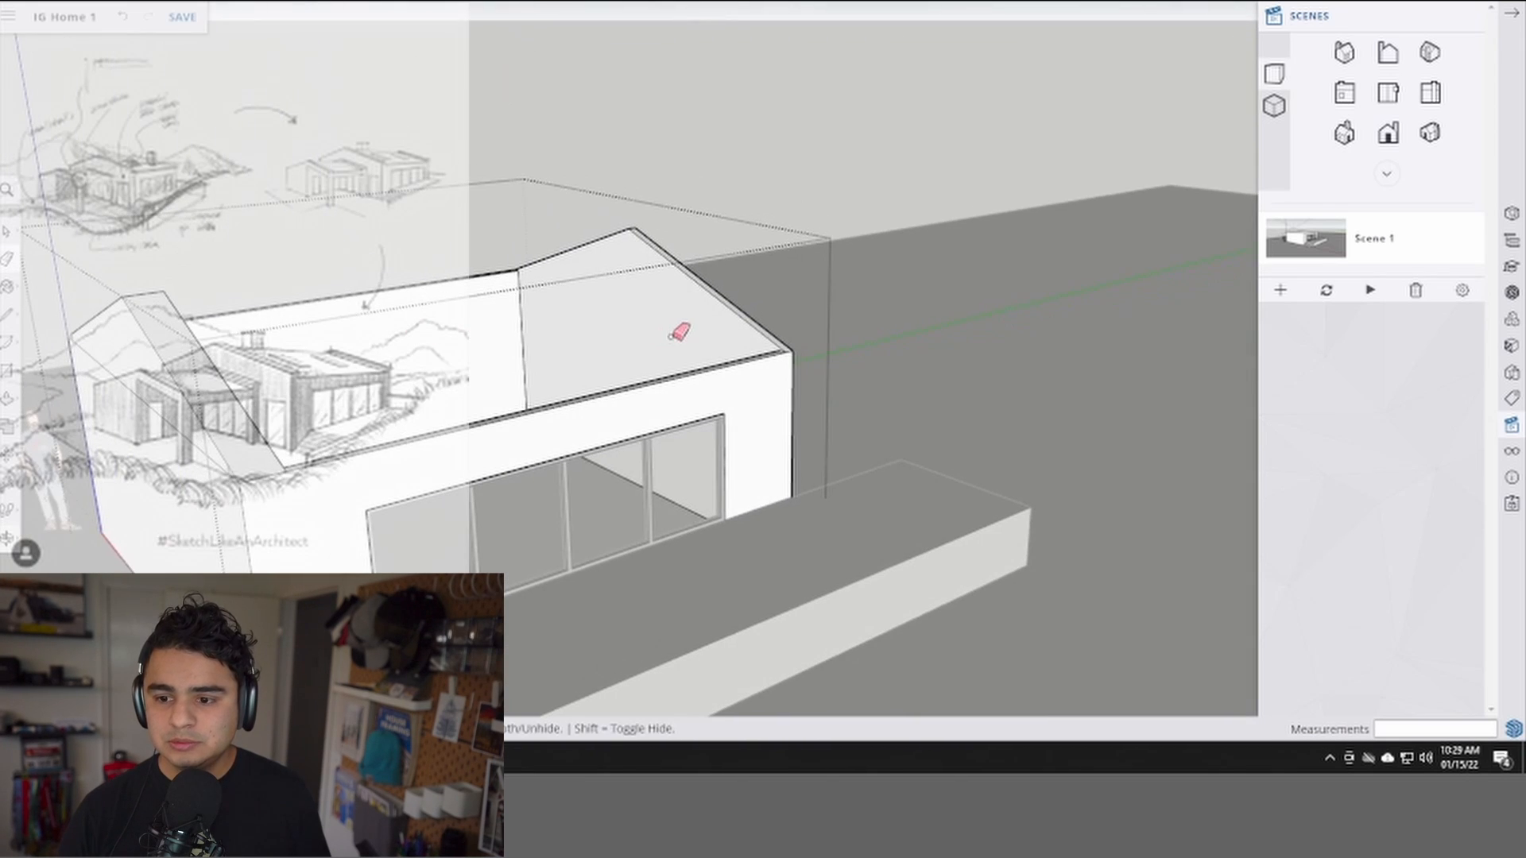
# - Place a guide line parallel to the second gable's outer sloped edge, offset toward the inside of the house
pyautogui.press('p')
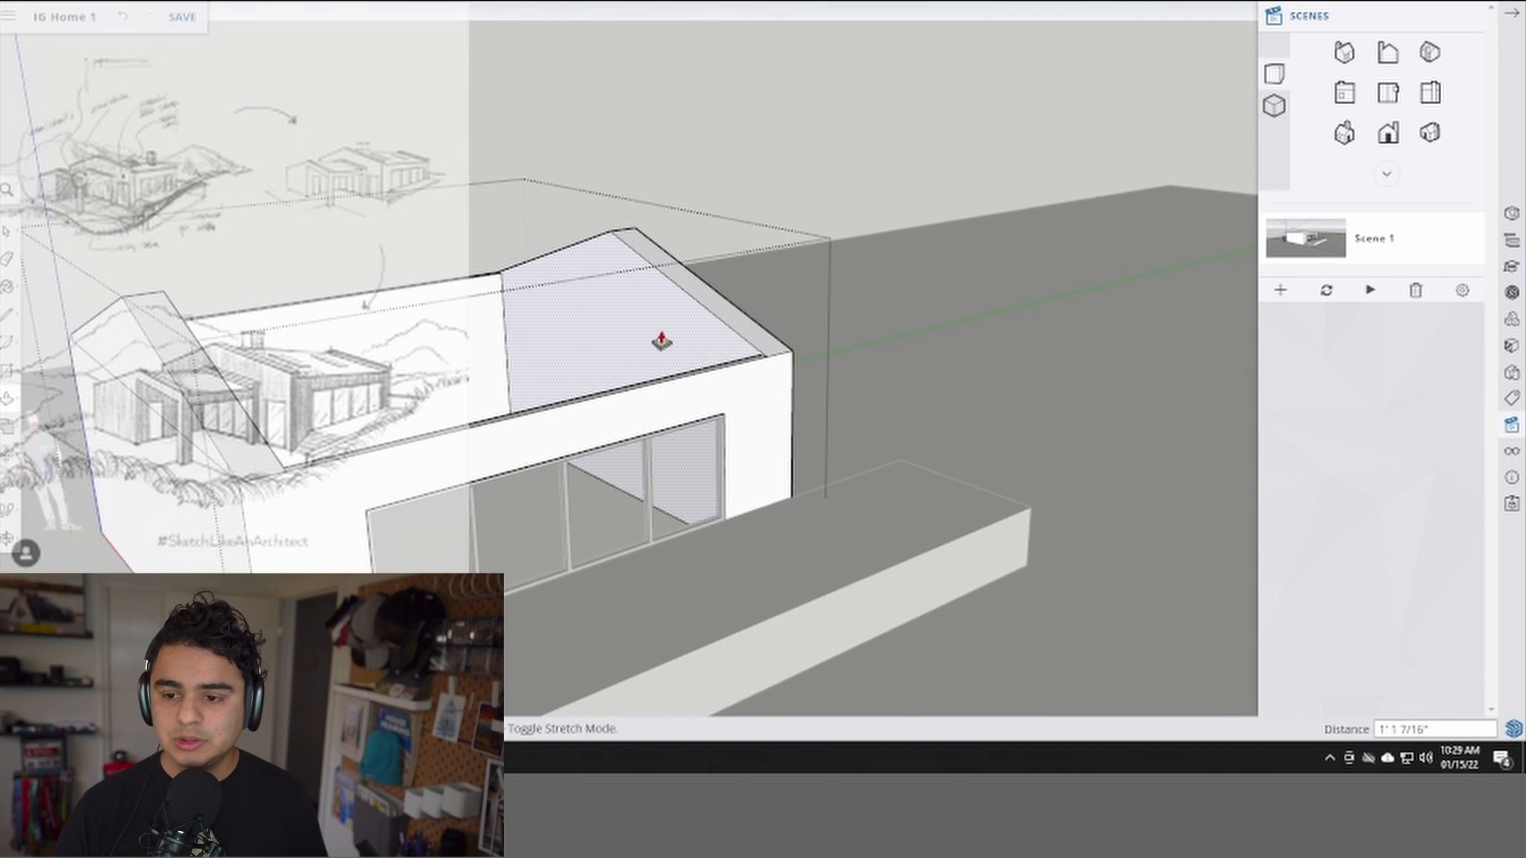
pyautogui.press('t')
pyautogui.scroll(2, 751, 310)
pyautogui.click(749, 317)
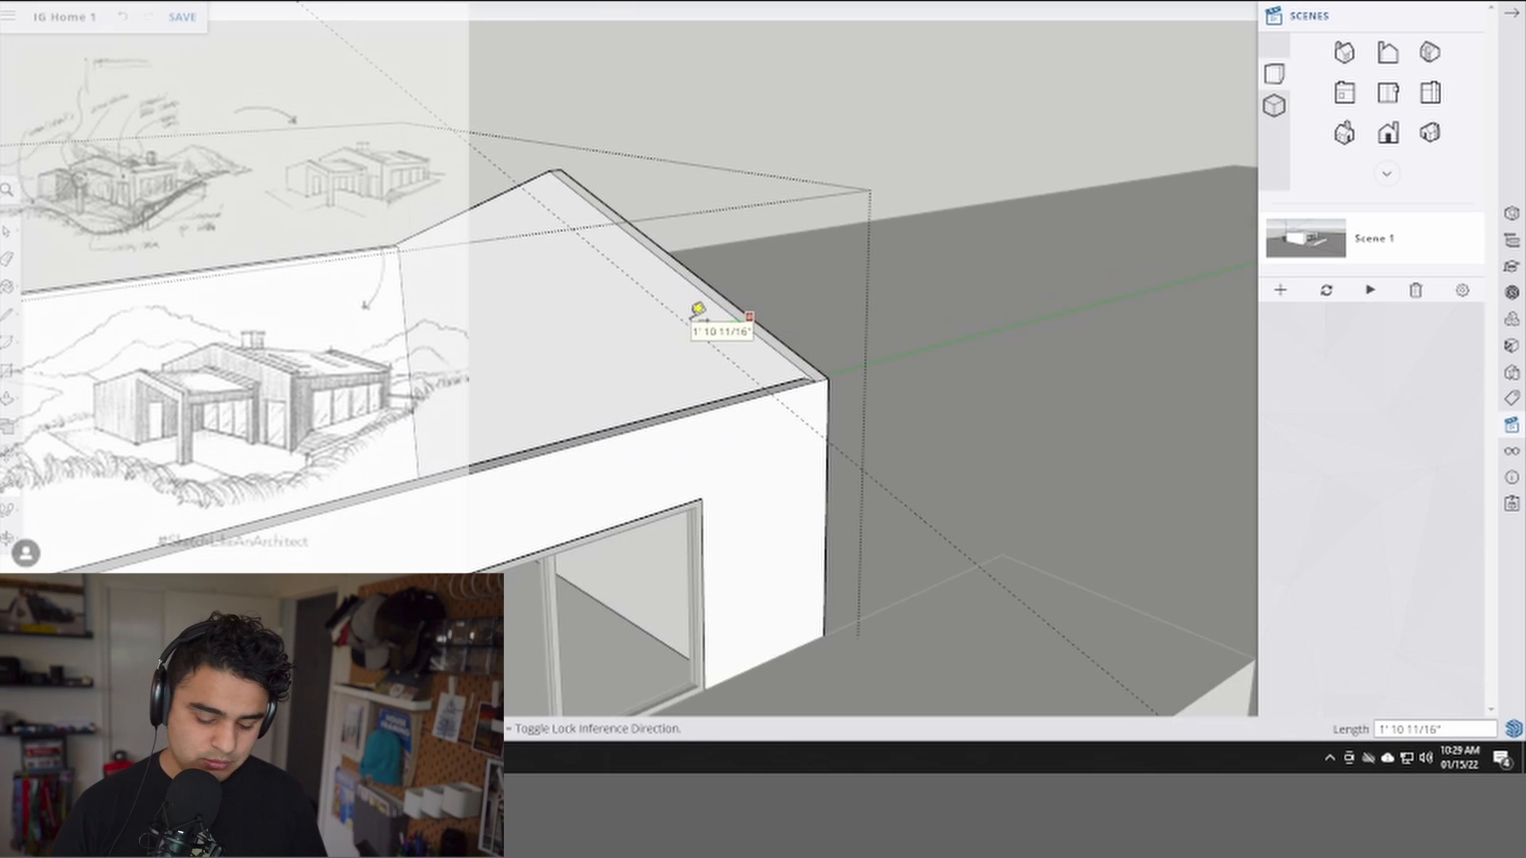
pyautogui.click(698, 326)
# - Push/Pull the inside face of the second gable wall 11 1/2" inward to the guide and clear that guide
pyautogui.press('p')
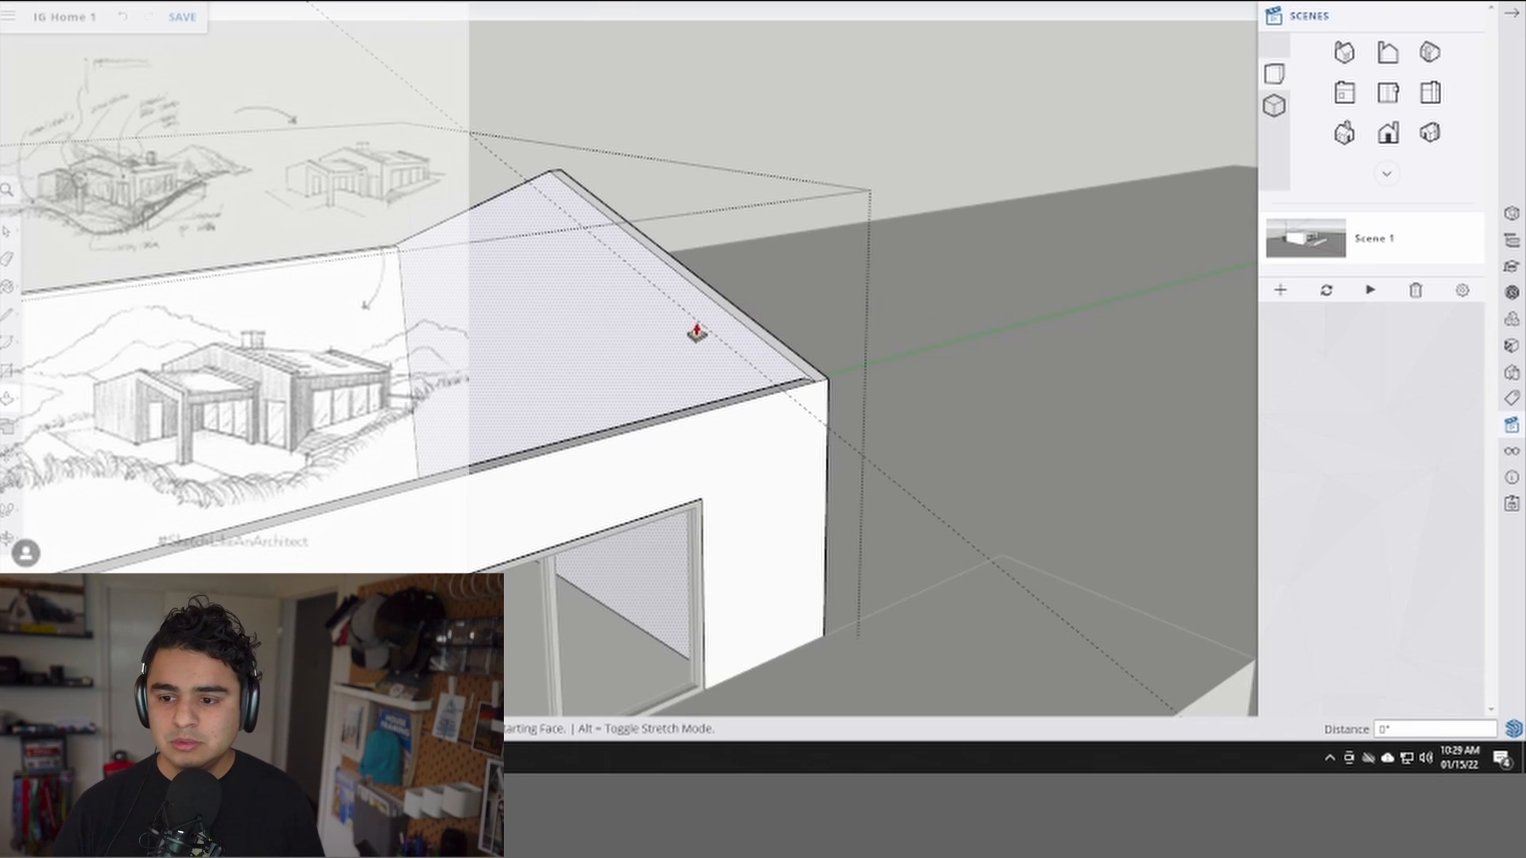
pyautogui.click(697, 331)
pyautogui.click(663, 309)
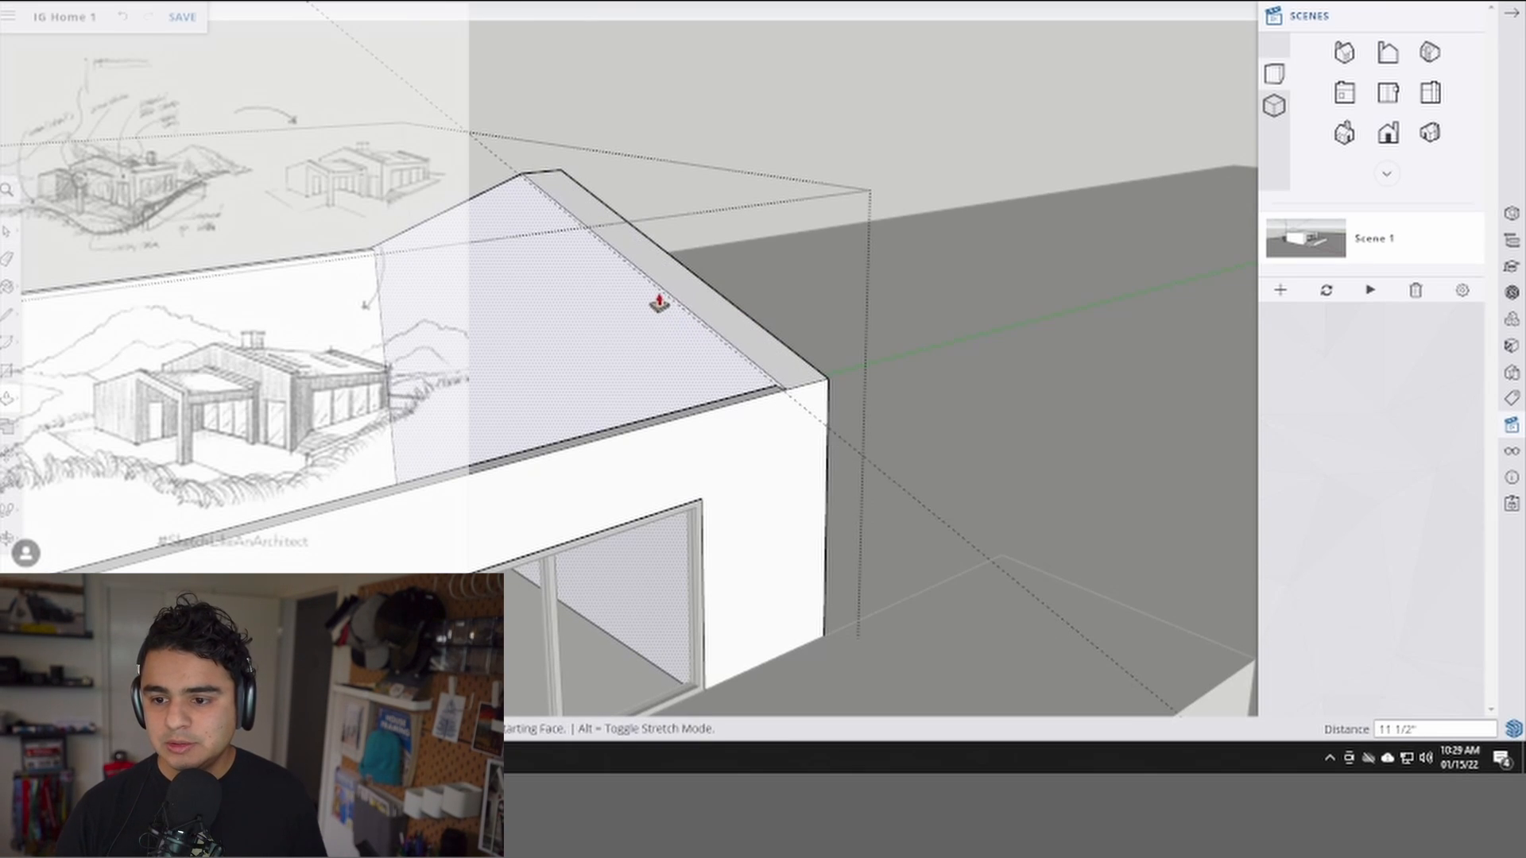
pyautogui.press('space')
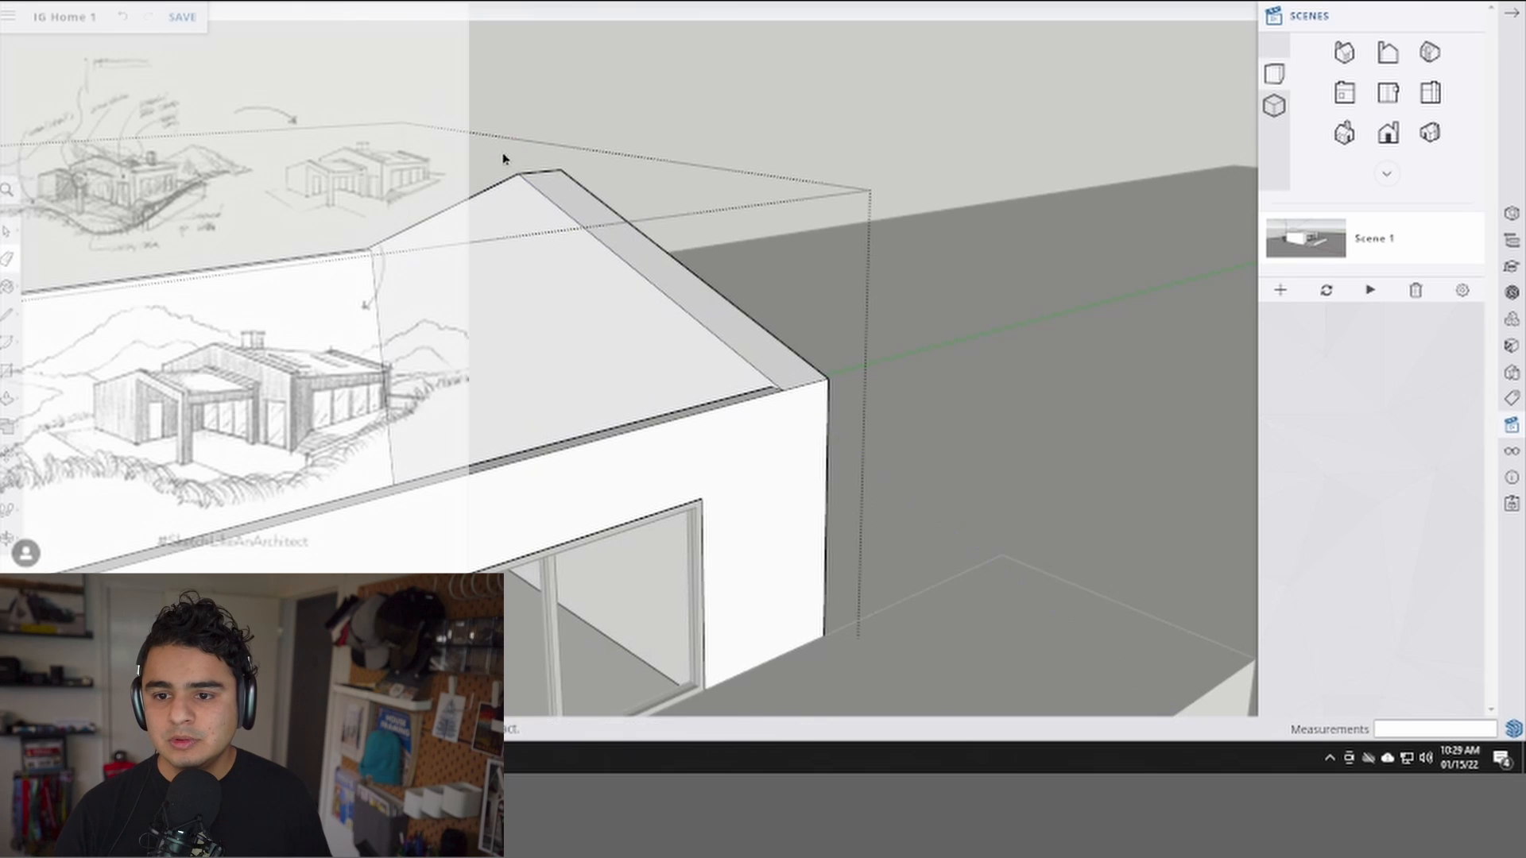
# - Inspect both thickened gable ends from outside and return to the saved Scene 1 view
pyautogui.scroll(-3, 507, 207)
pyautogui.moveTo(488, 271); pyautogui.dragTo(704, 282, button='middle')
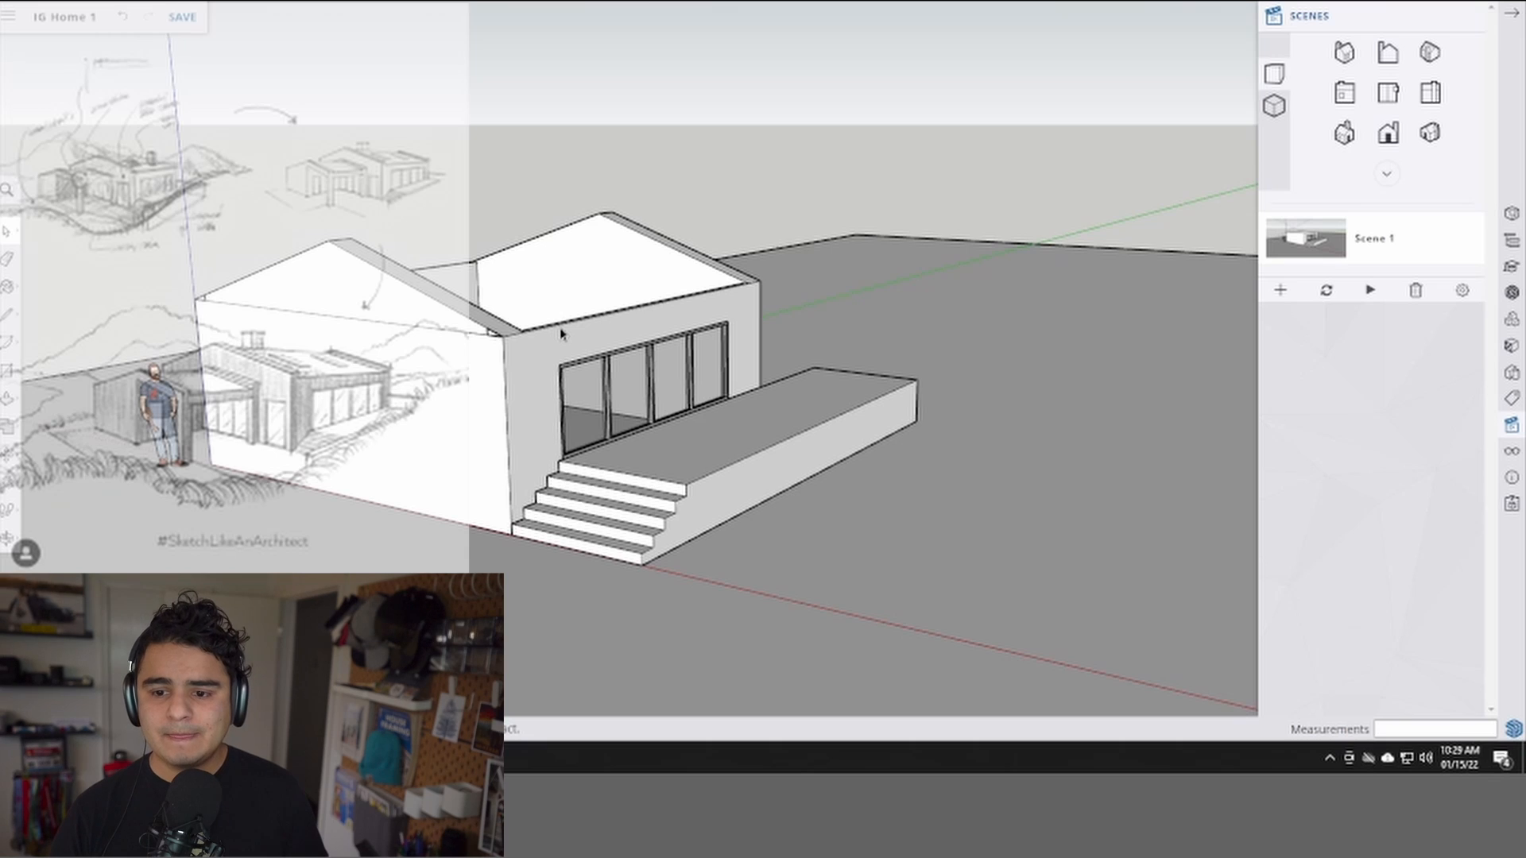
pyautogui.moveTo(539, 336); pyautogui.dragTo(631, 362, button='middle')
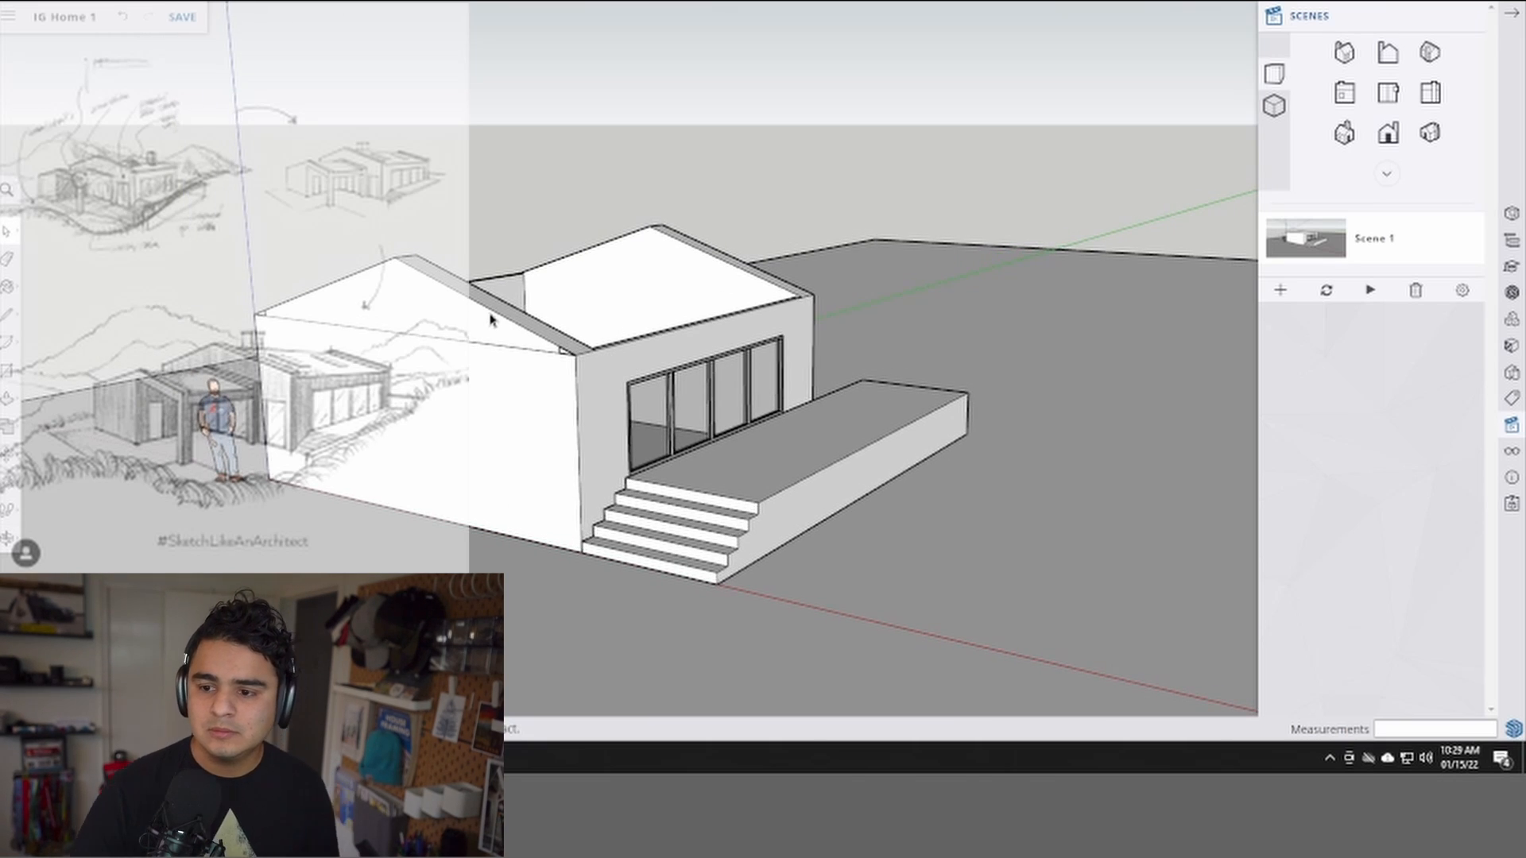
pyautogui.moveTo(483, 318); pyautogui.dragTo(472, 295, button='middle')
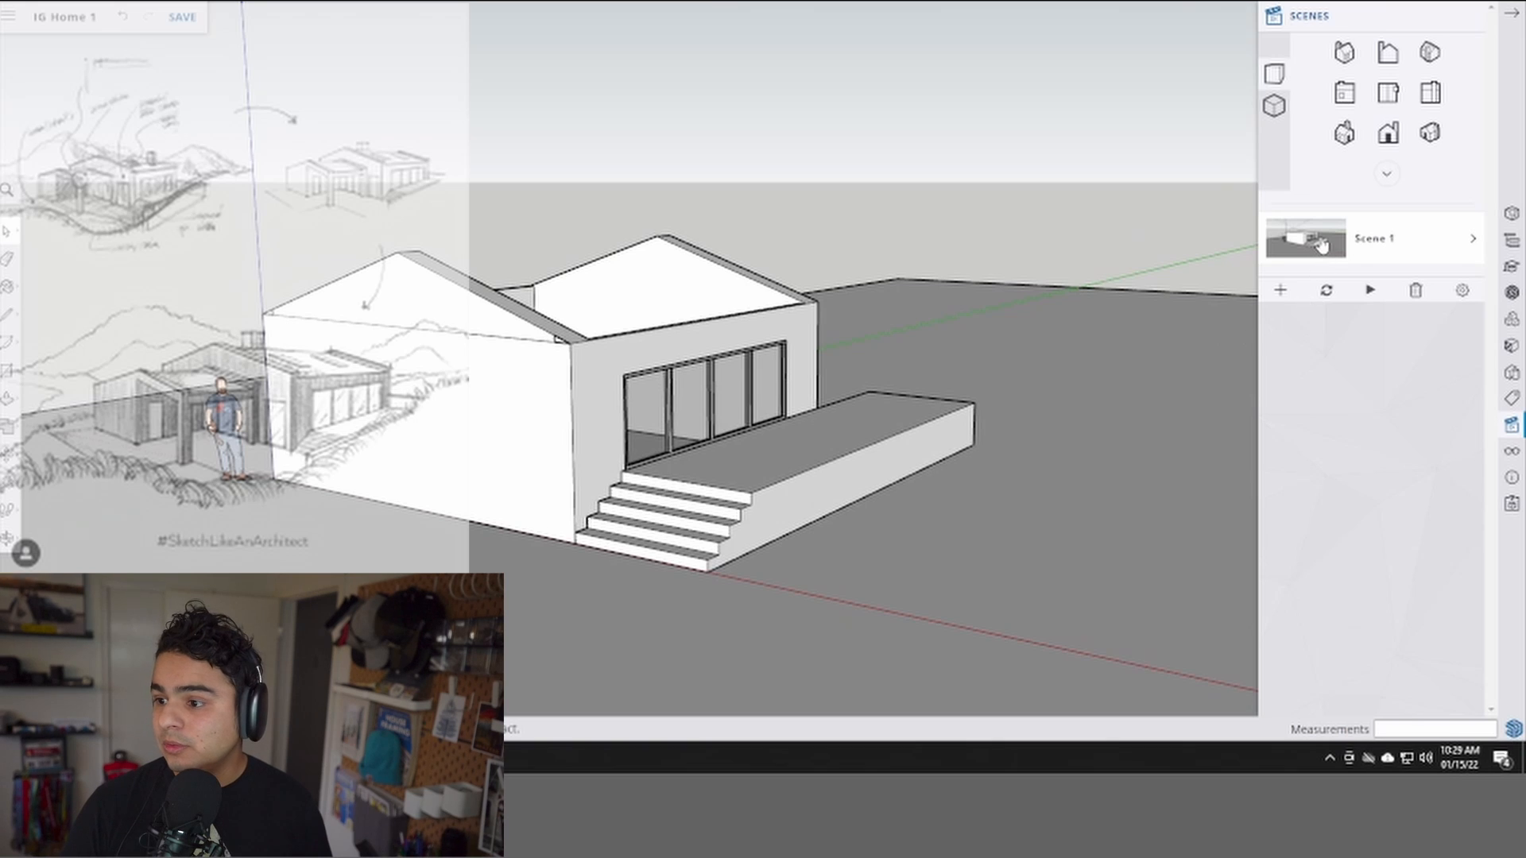
pyautogui.click(1321, 245)
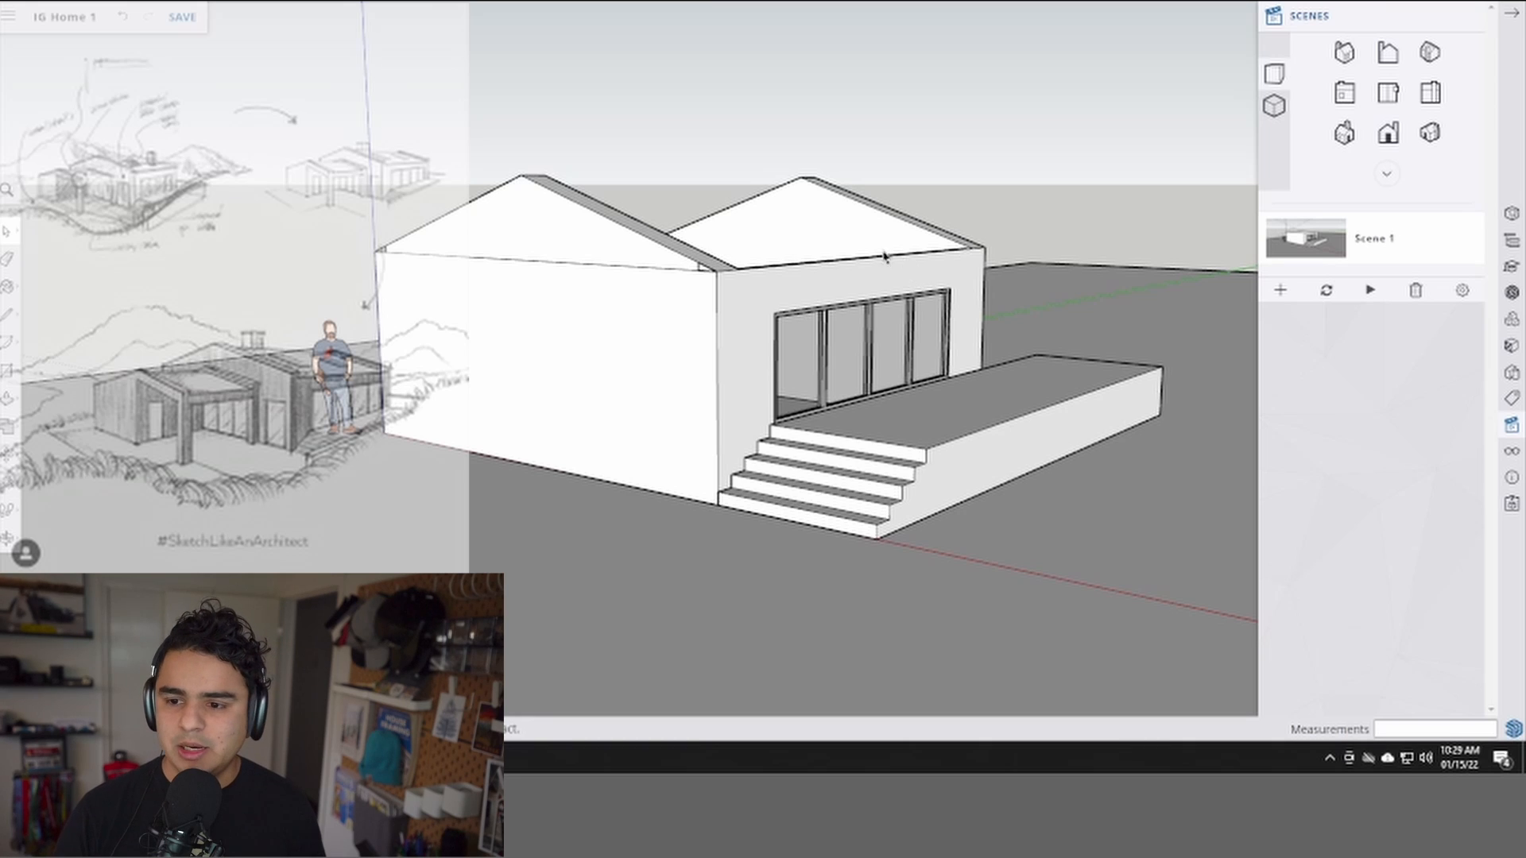
# - Push/Pull the inside face of the steps-side gable wall outward by 6" to thin that wall
pyautogui.moveTo(884, 256); pyautogui.dragTo(608, 330, button='middle')
pyautogui.scroll(4, 681, 198)
pyautogui.doubleClick(673, 223)
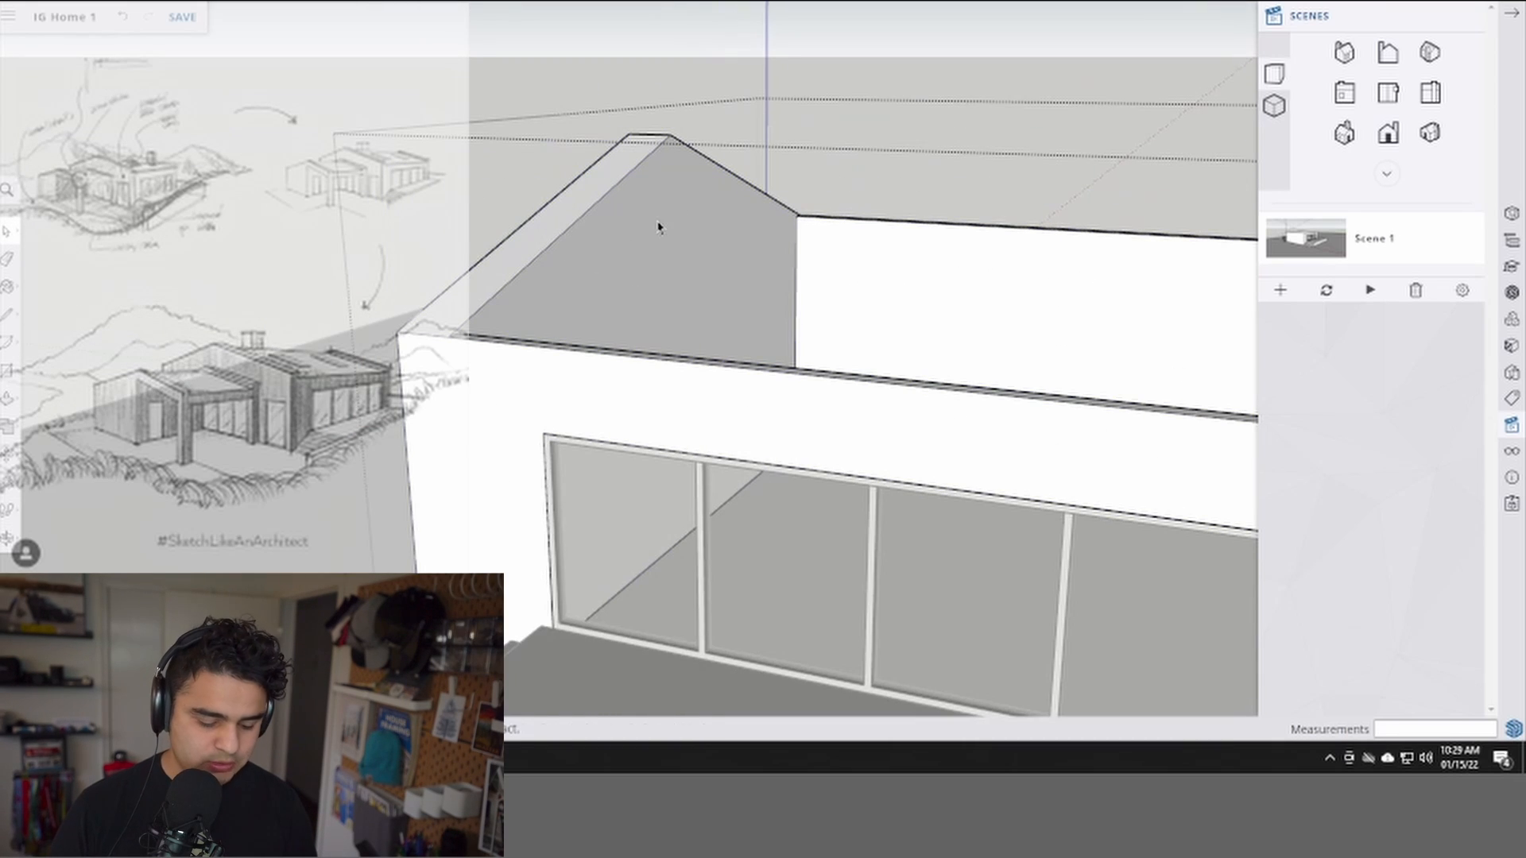
pyautogui.press('p')
pyautogui.click(650, 230)
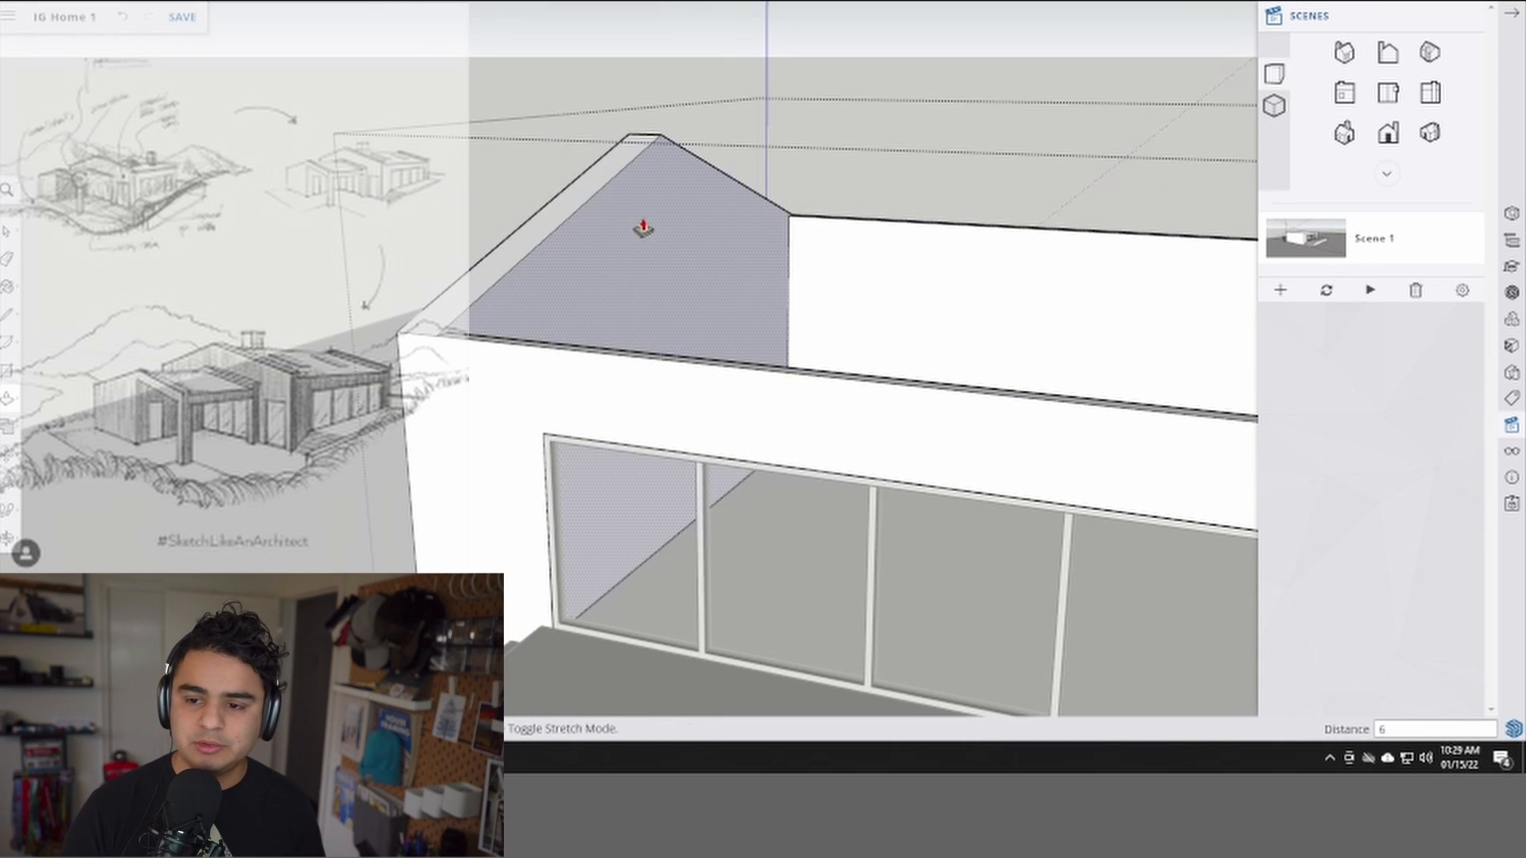
pyautogui.press('Return')
# - Repeat the 6" Push/Pull on the inside face of the opposite gable wall and return to the Scene 1 view
pyautogui.moveTo(592, 181); pyautogui.dragTo(807, 300, button='middle')
pyautogui.doubleClick(891, 284)
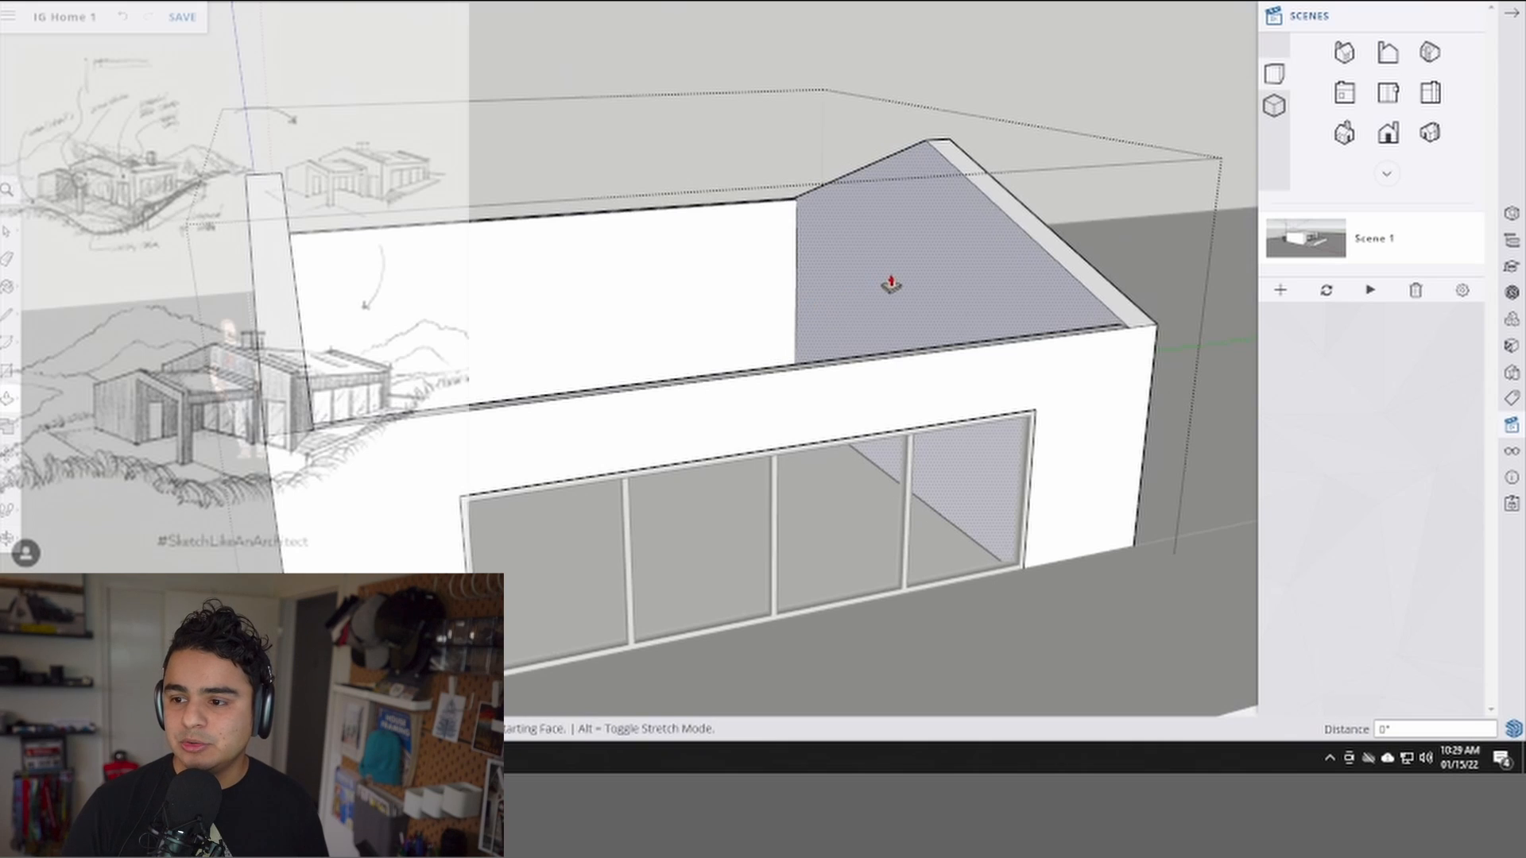
pyautogui.press('space')
pyautogui.press('Escape')
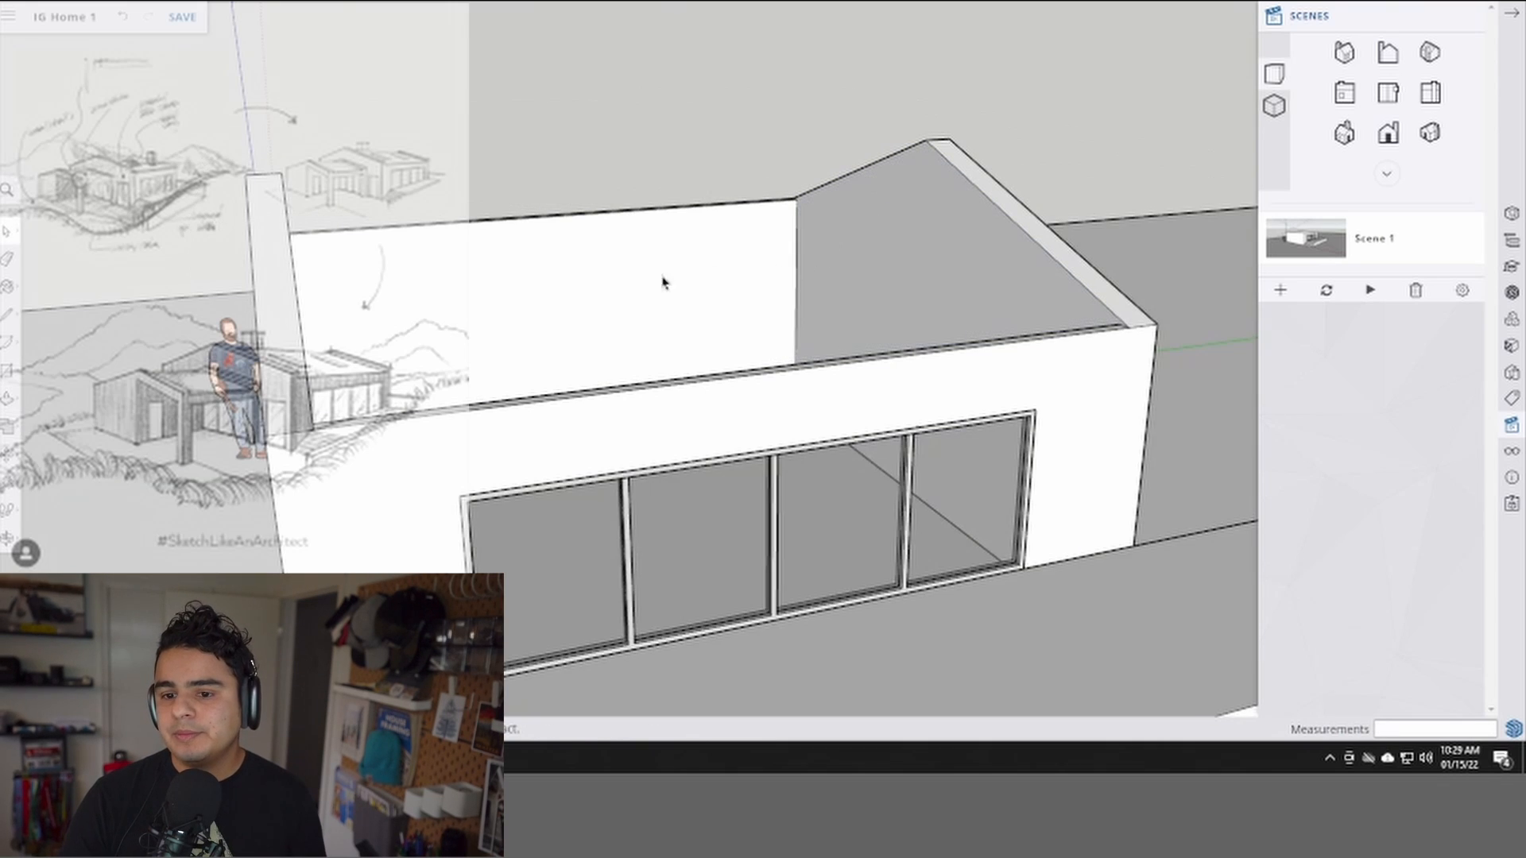
pyautogui.moveTo(664, 282); pyautogui.dragTo(137, 213, button='middle')
pyautogui.click(1294, 245)
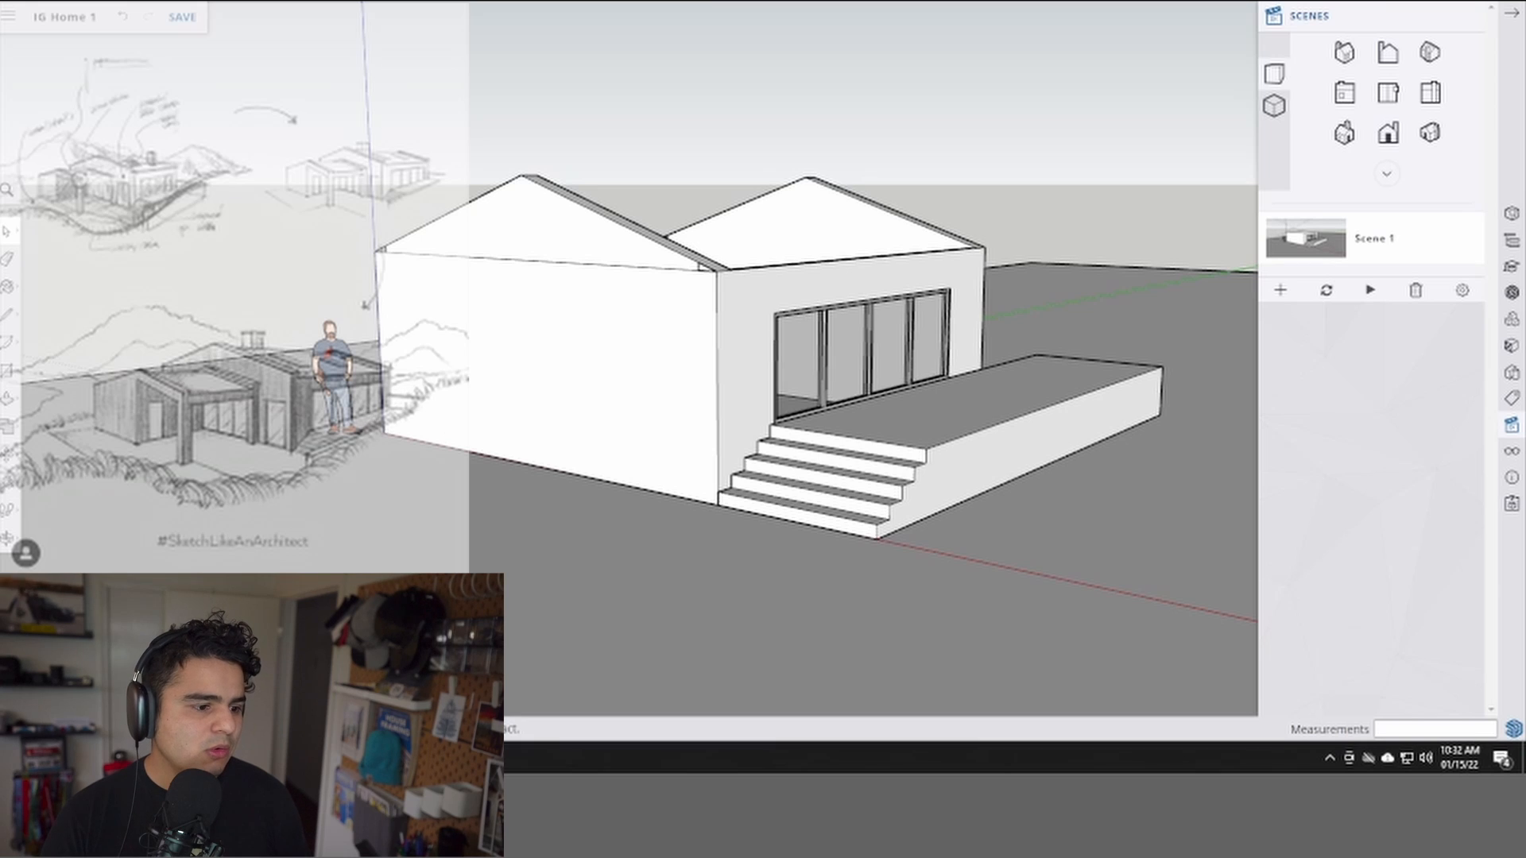
# - Push/Pull the top face of the front window wall down 1' between the two gable walls
pyautogui.click(801, 335)
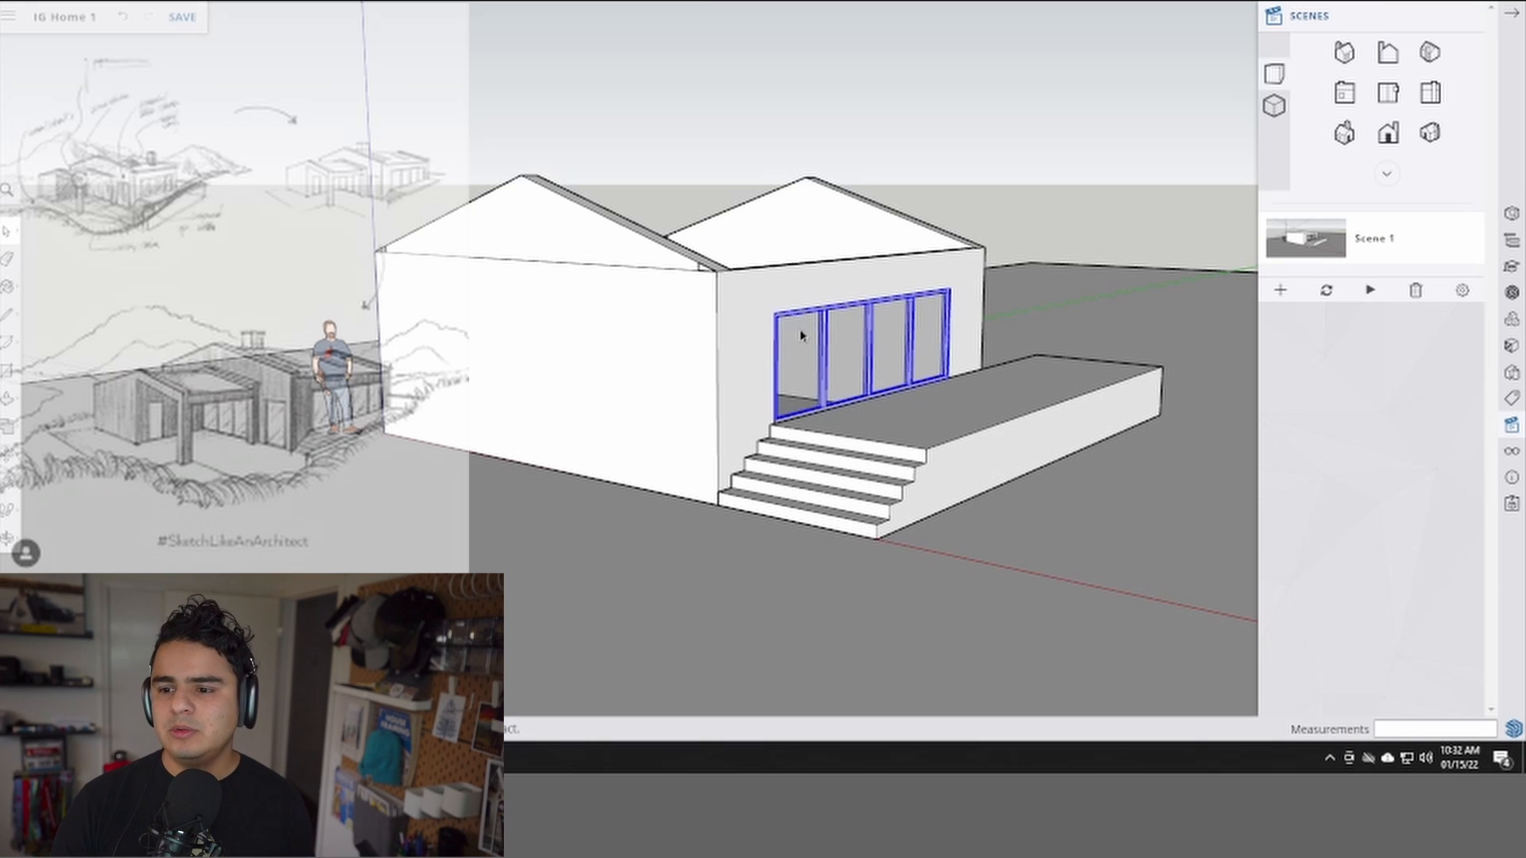
pyautogui.click(755, 201)
pyautogui.moveTo(763, 252); pyautogui.dragTo(716, 365, button='middle')
pyautogui.scroll(5, 739, 400)
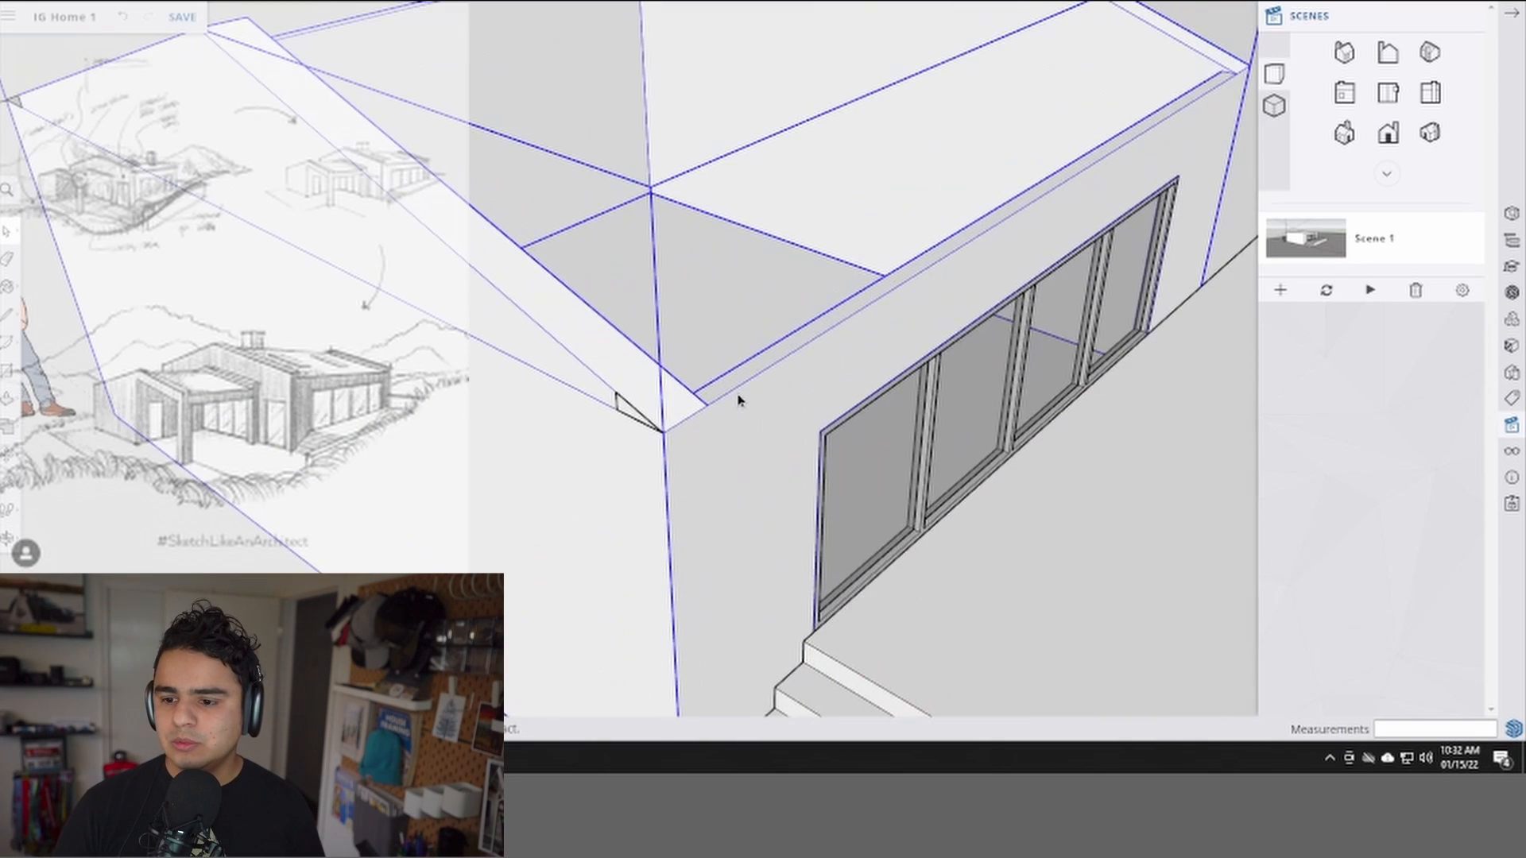
pyautogui.doubleClick(738, 399)
pyautogui.press('p')
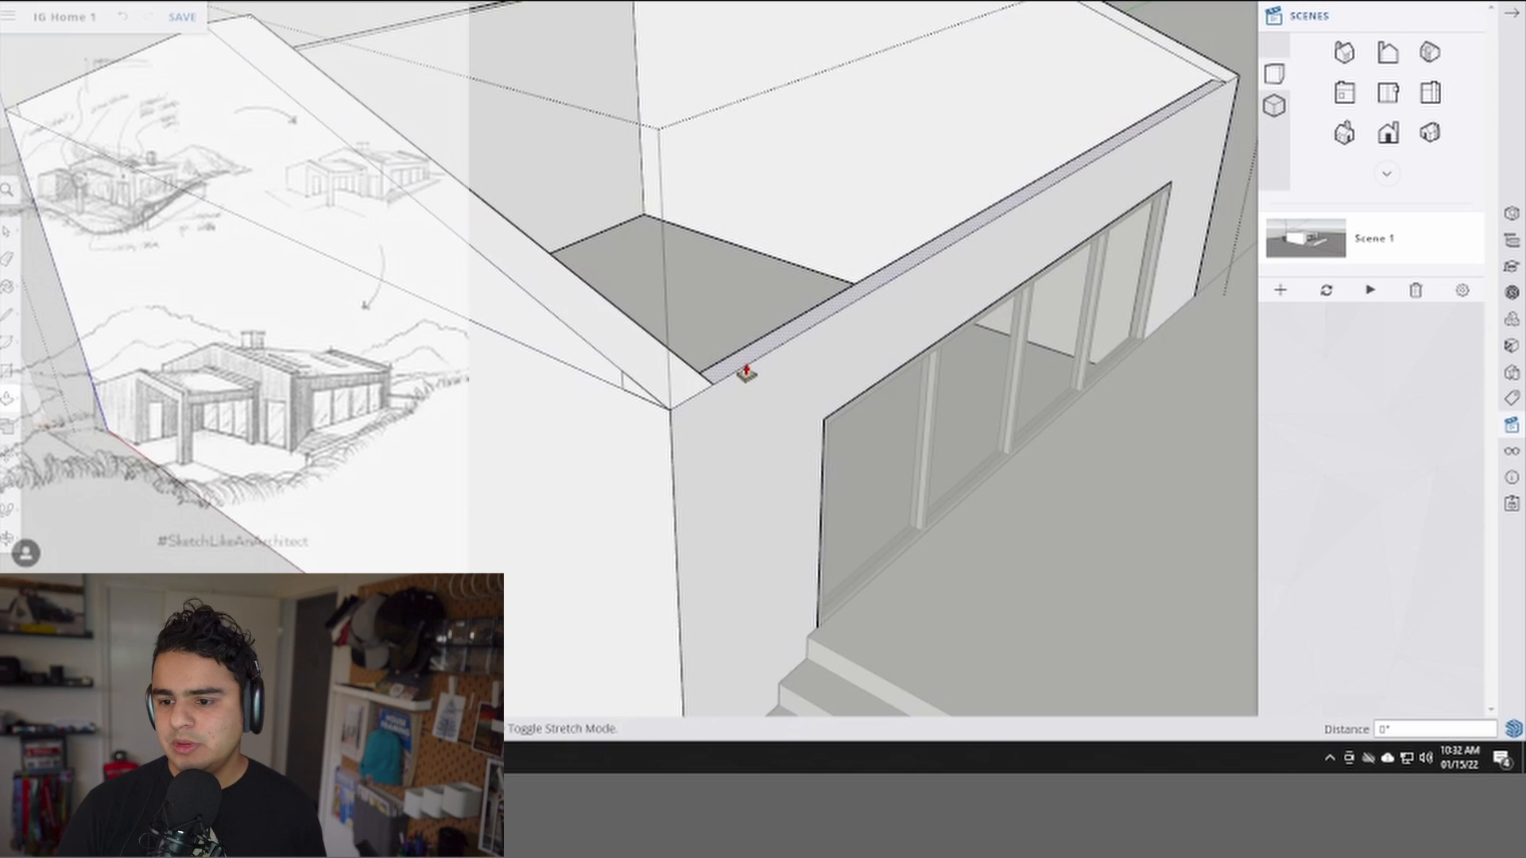
pyautogui.moveTo(745, 373); pyautogui.dragTo(746, 389)
pyautogui.write("1'")
pyautogui.press('Return')
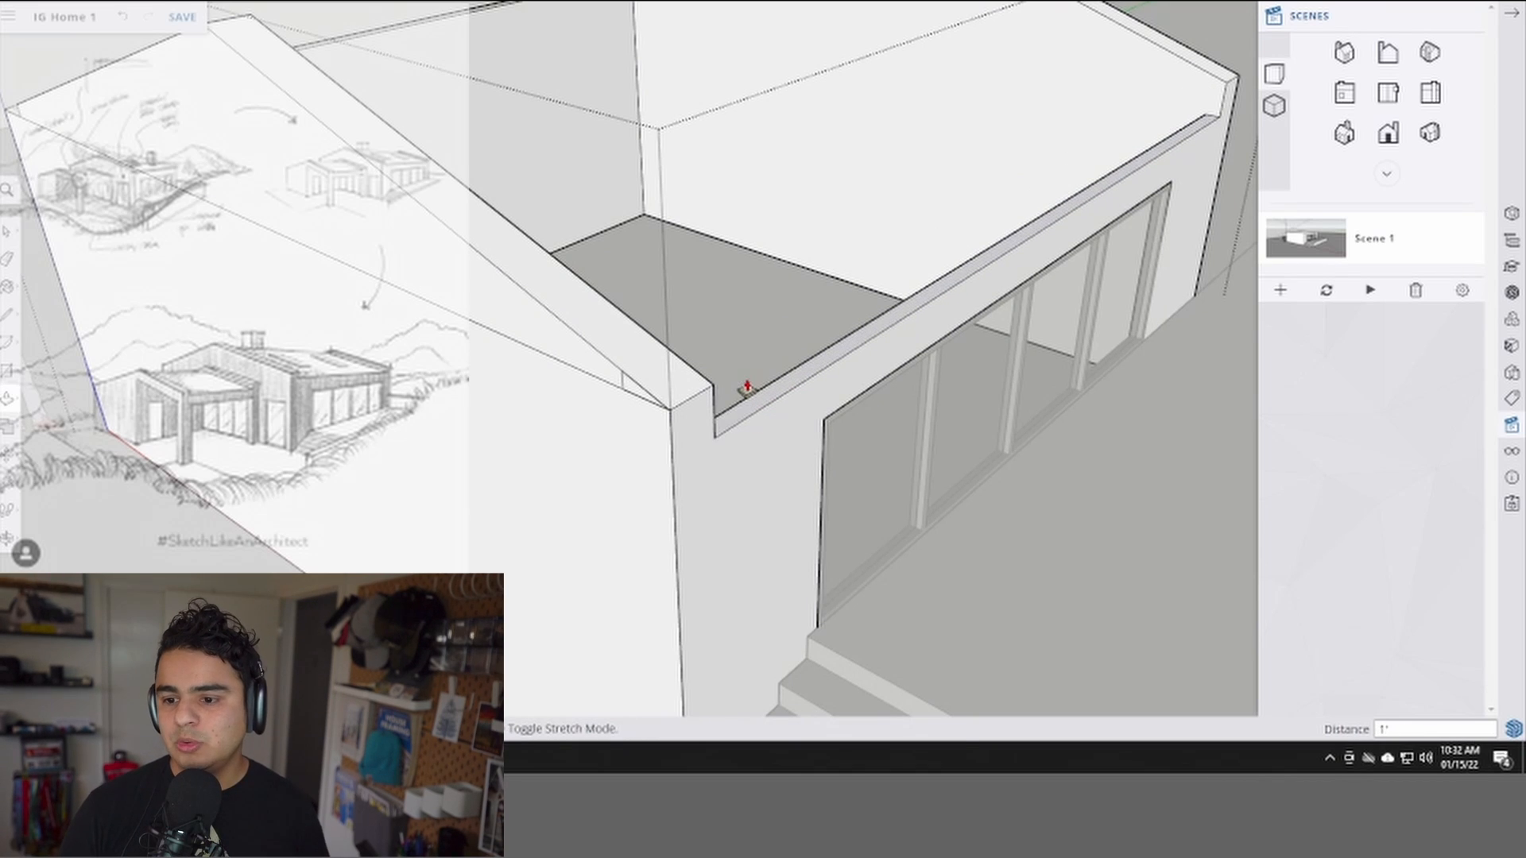
# - Push/Pull the top face of the rear long wall down by the same 1' between the gables
pyautogui.scroll(5, 671, 286)
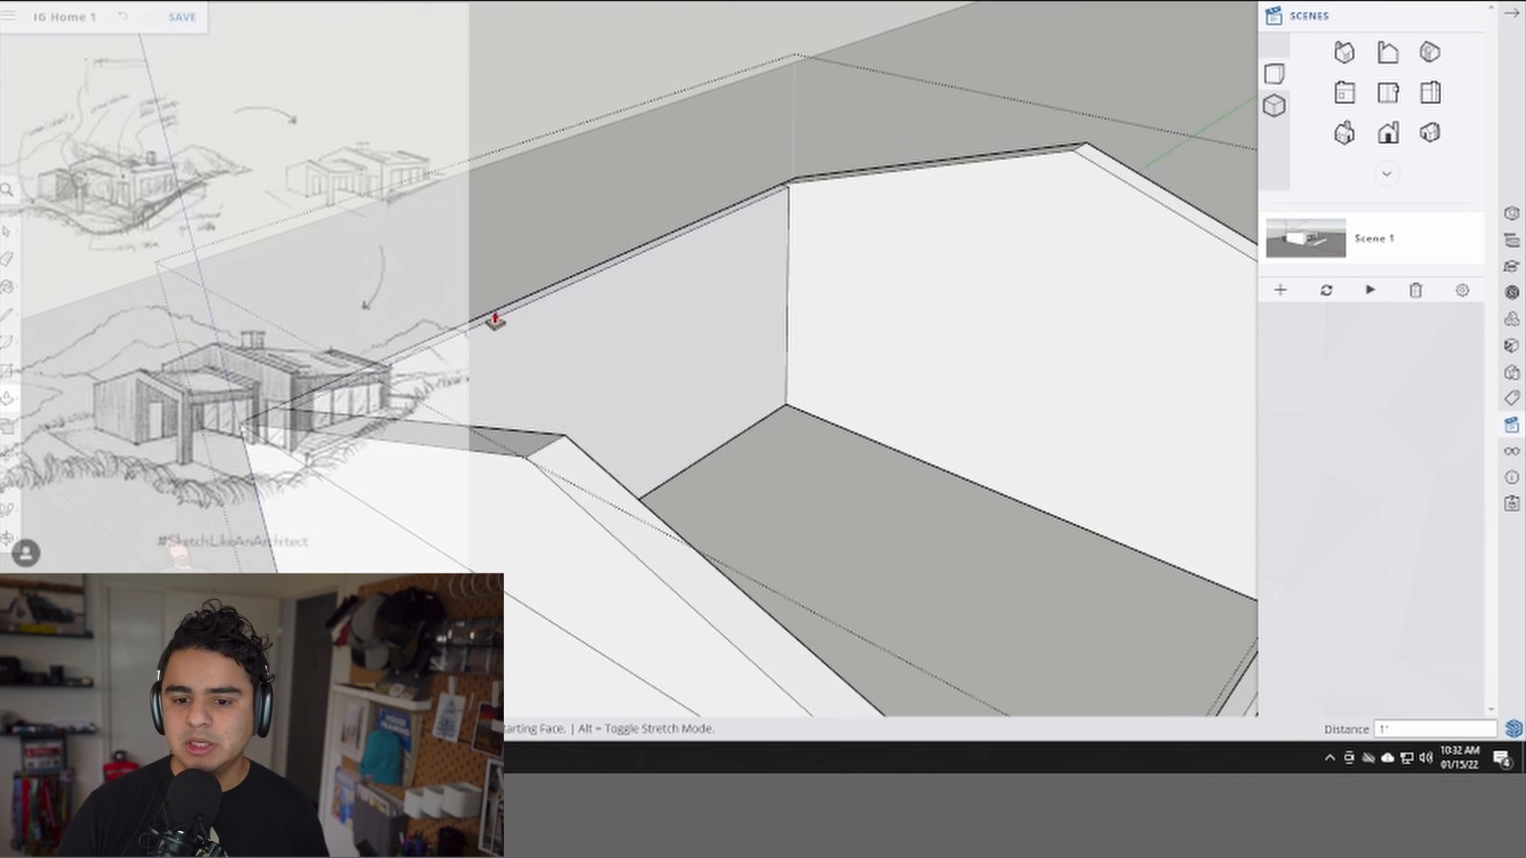
pyautogui.press('space')
pyautogui.scroll(-6, 623, 378)
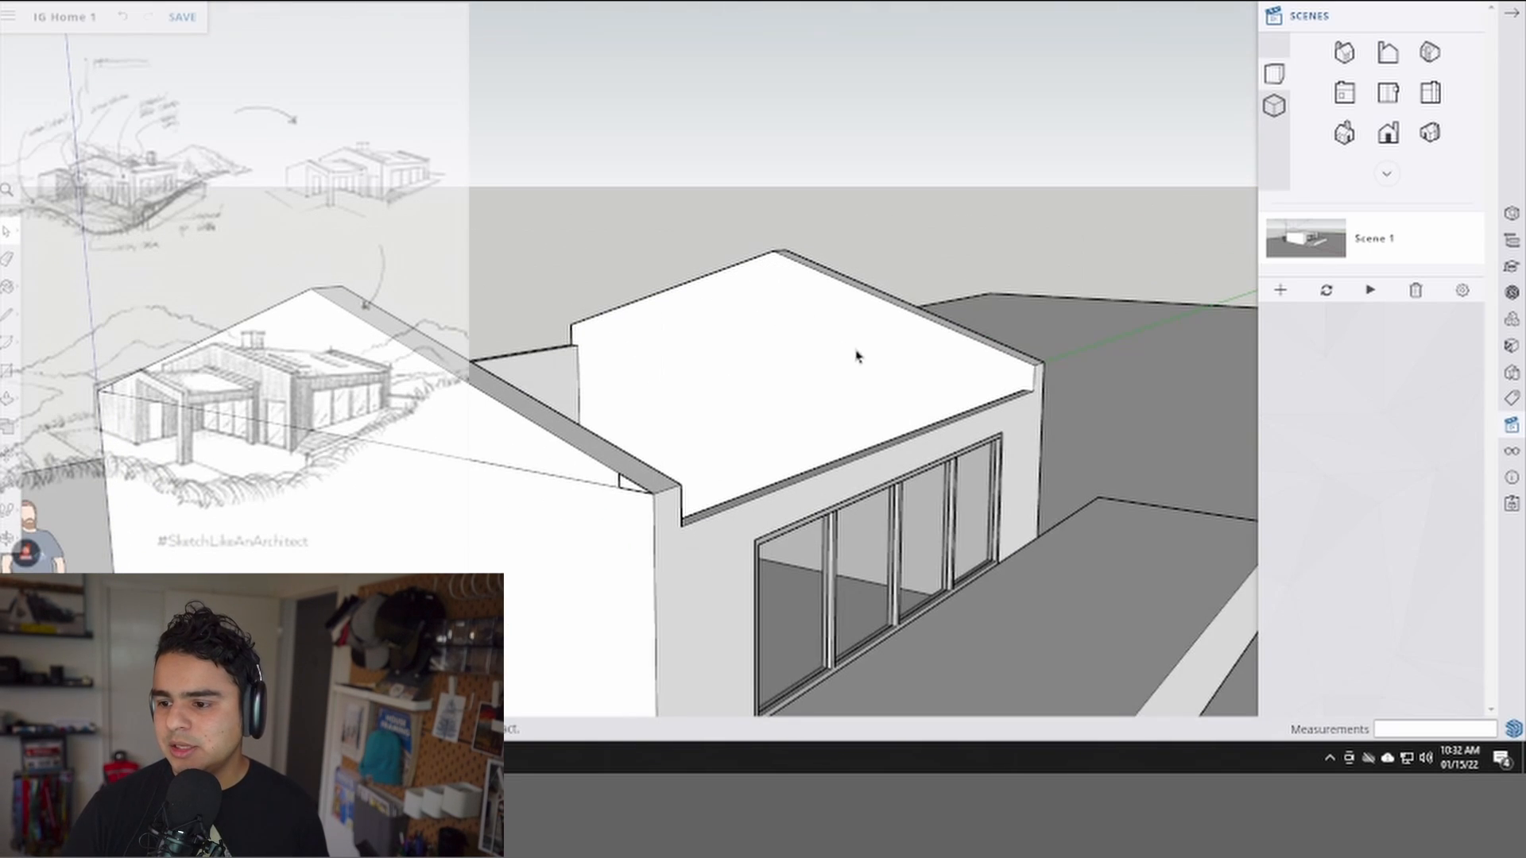
pyautogui.scroll(4, 986, 387)
pyautogui.scroll(-2, 979, 392)
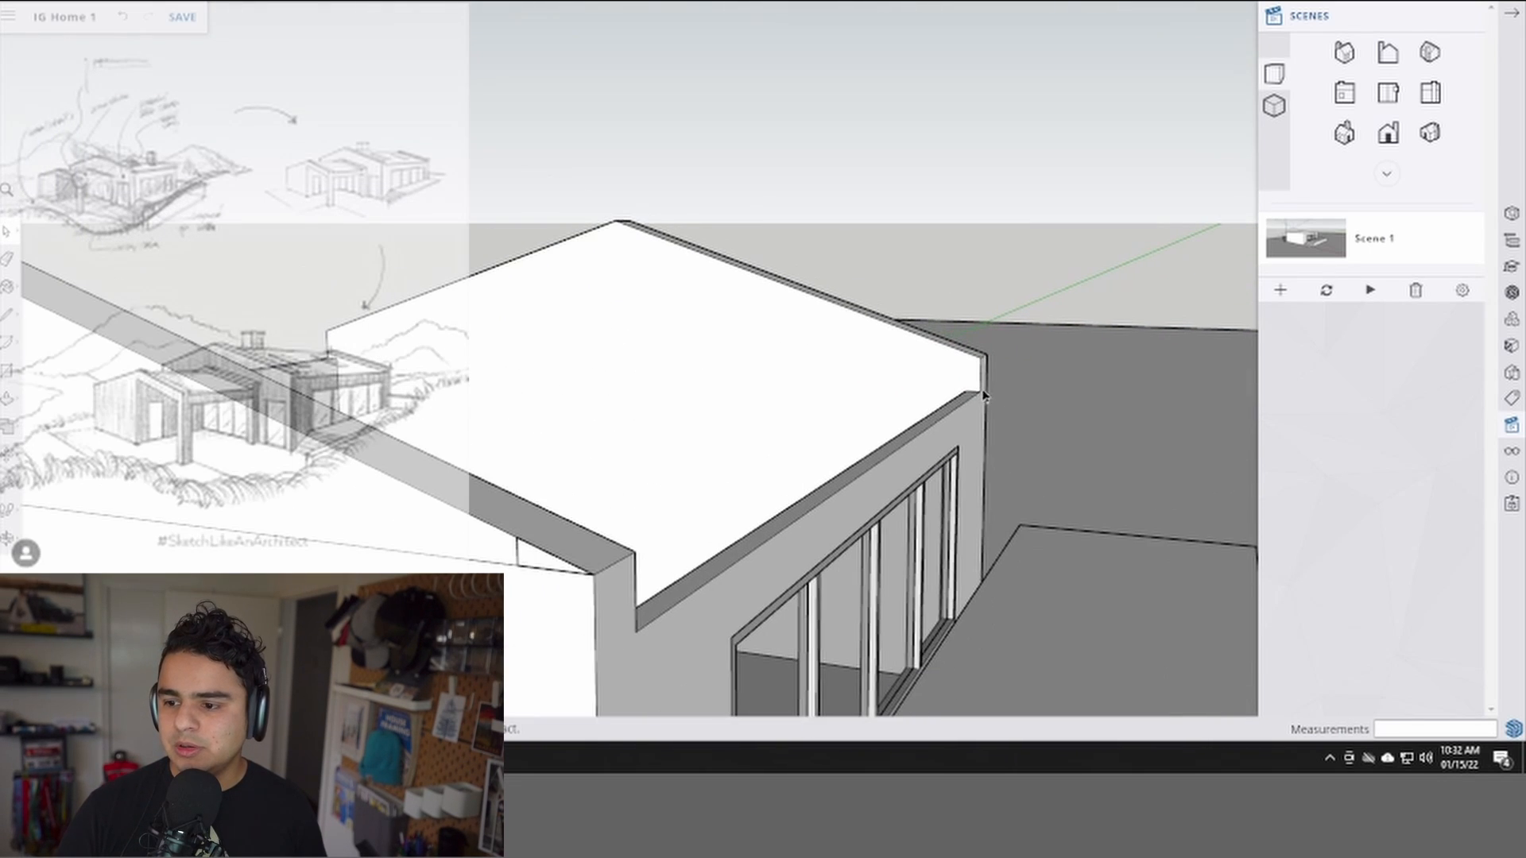
pyautogui.press('r')
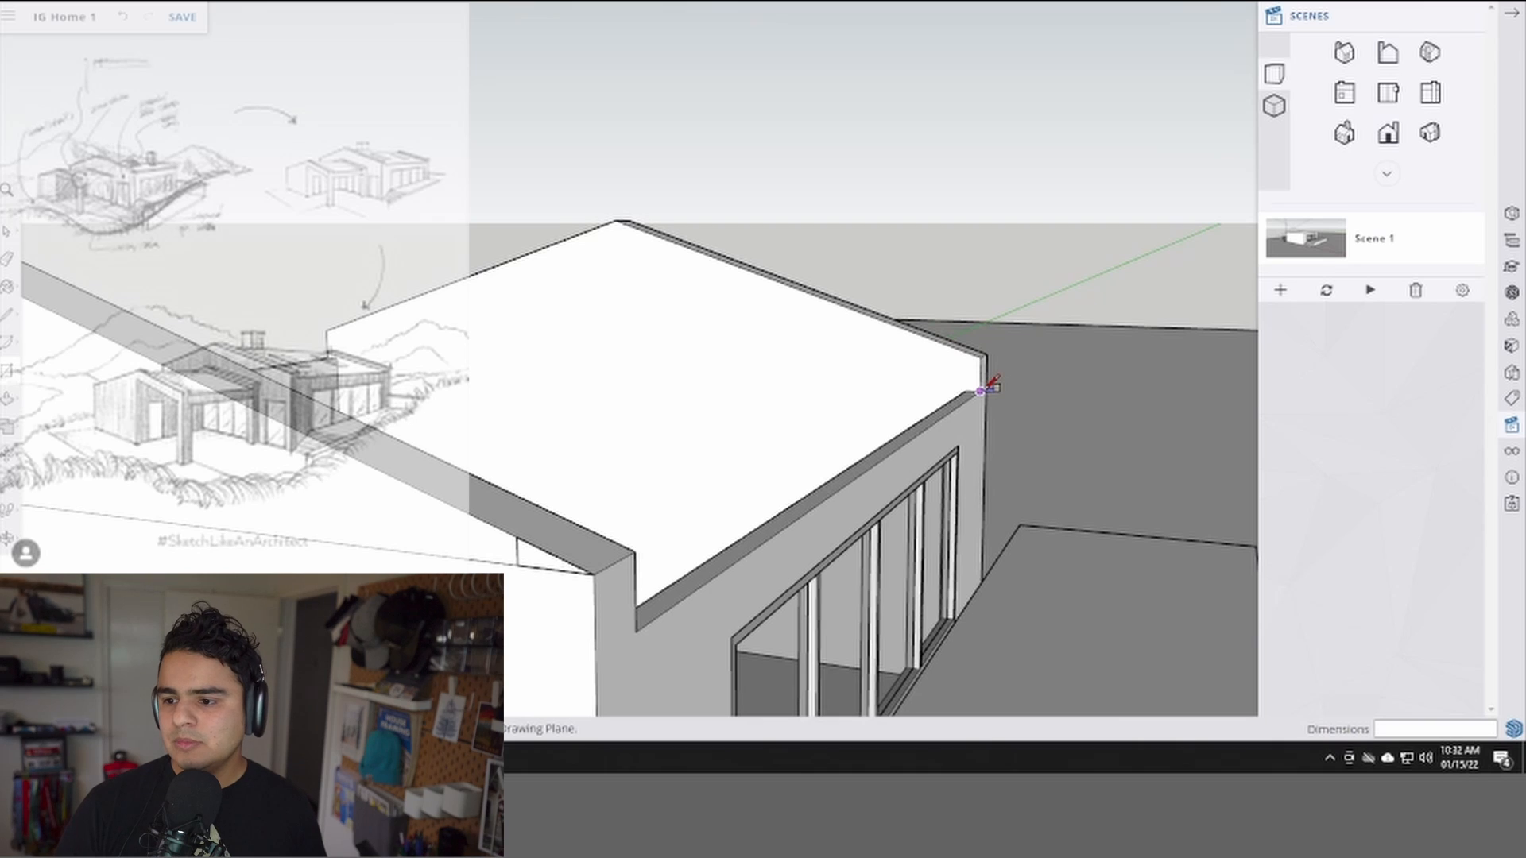
pyautogui.scroll(-3, 945, 347)
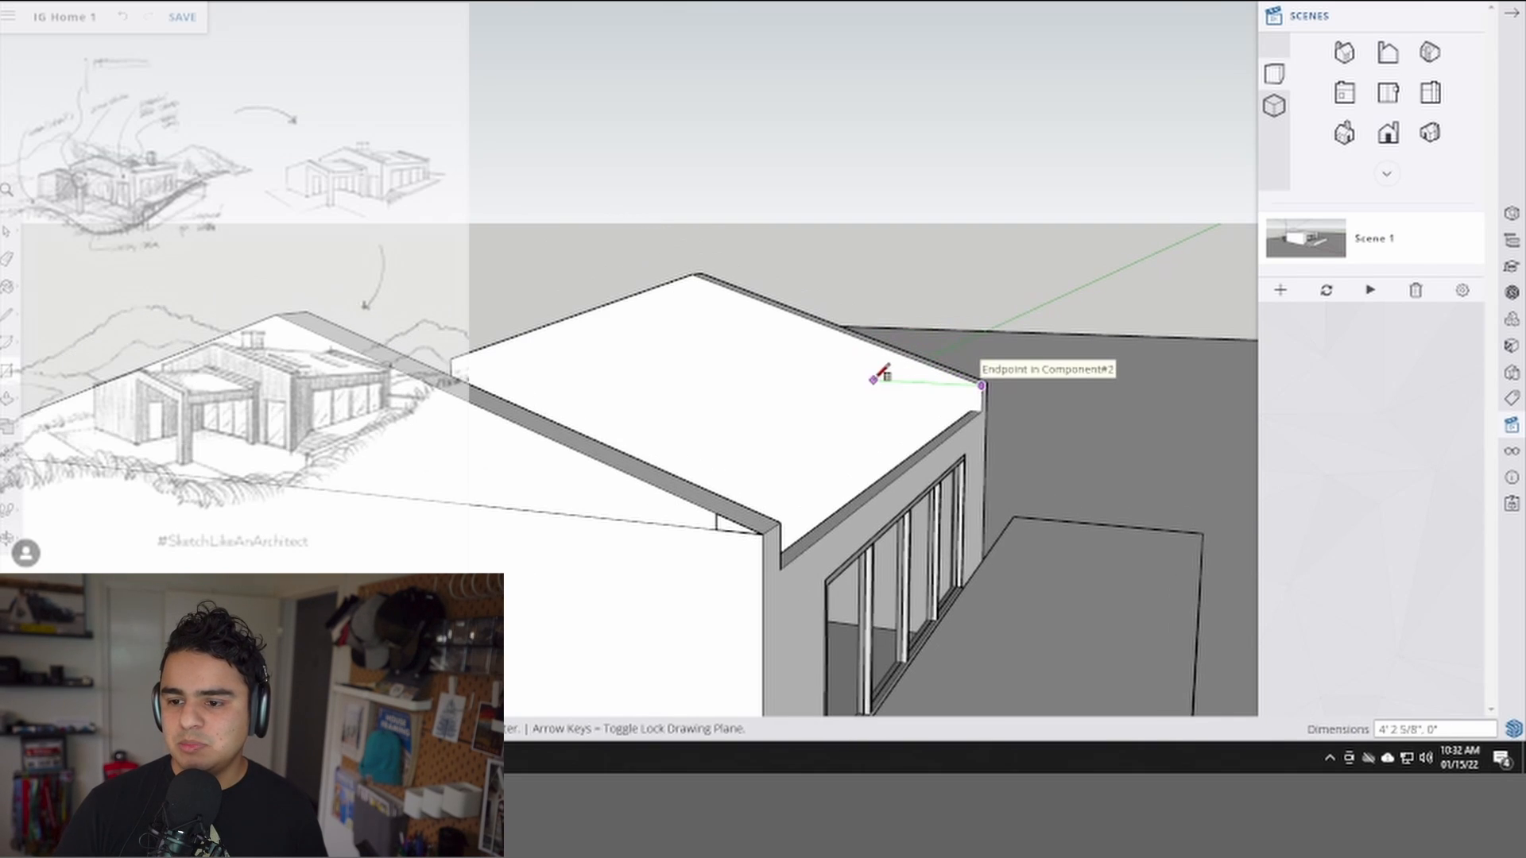
# - Draw a closed sloped roof face with the Line tool between the gables' inner edges, from the front eave corners to the ridge
pyautogui.press('l')
pyautogui.moveTo(764, 332); pyautogui.dragTo(896, 416, button='middle')
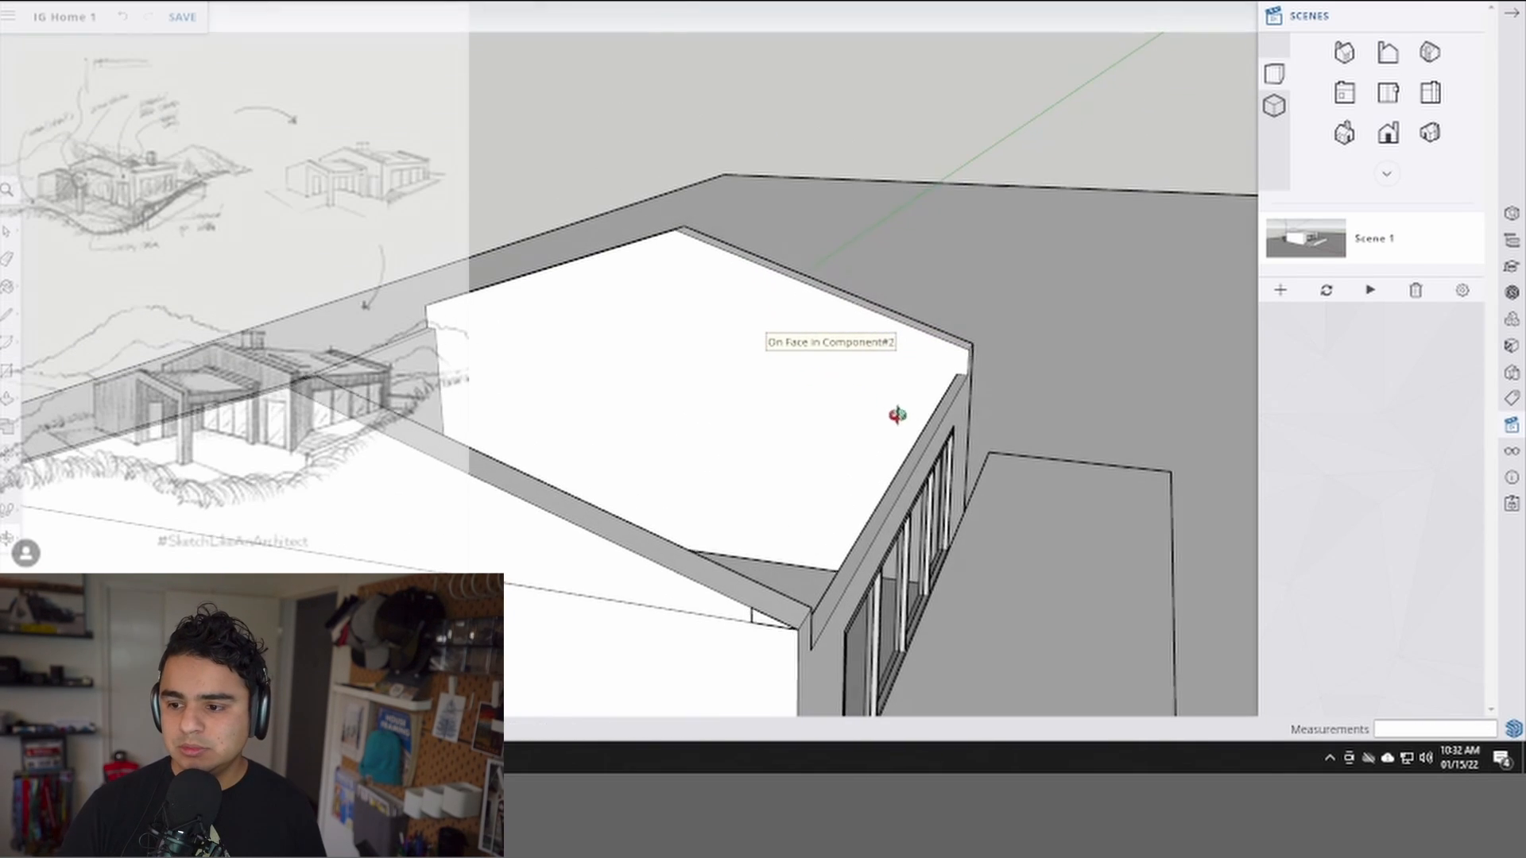
pyautogui.click(968, 350)
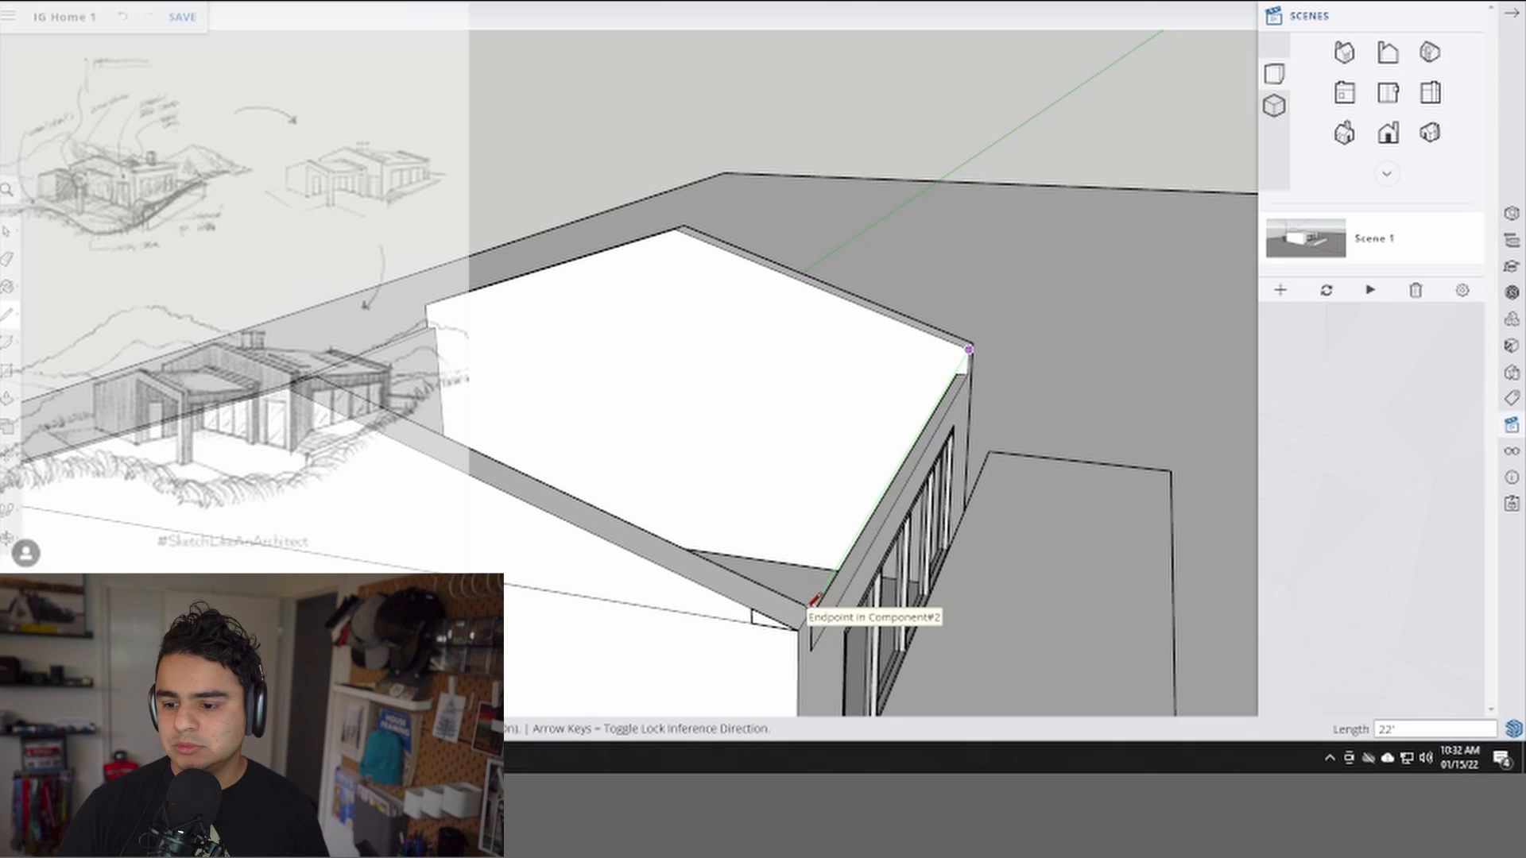
pyautogui.click(801, 610)
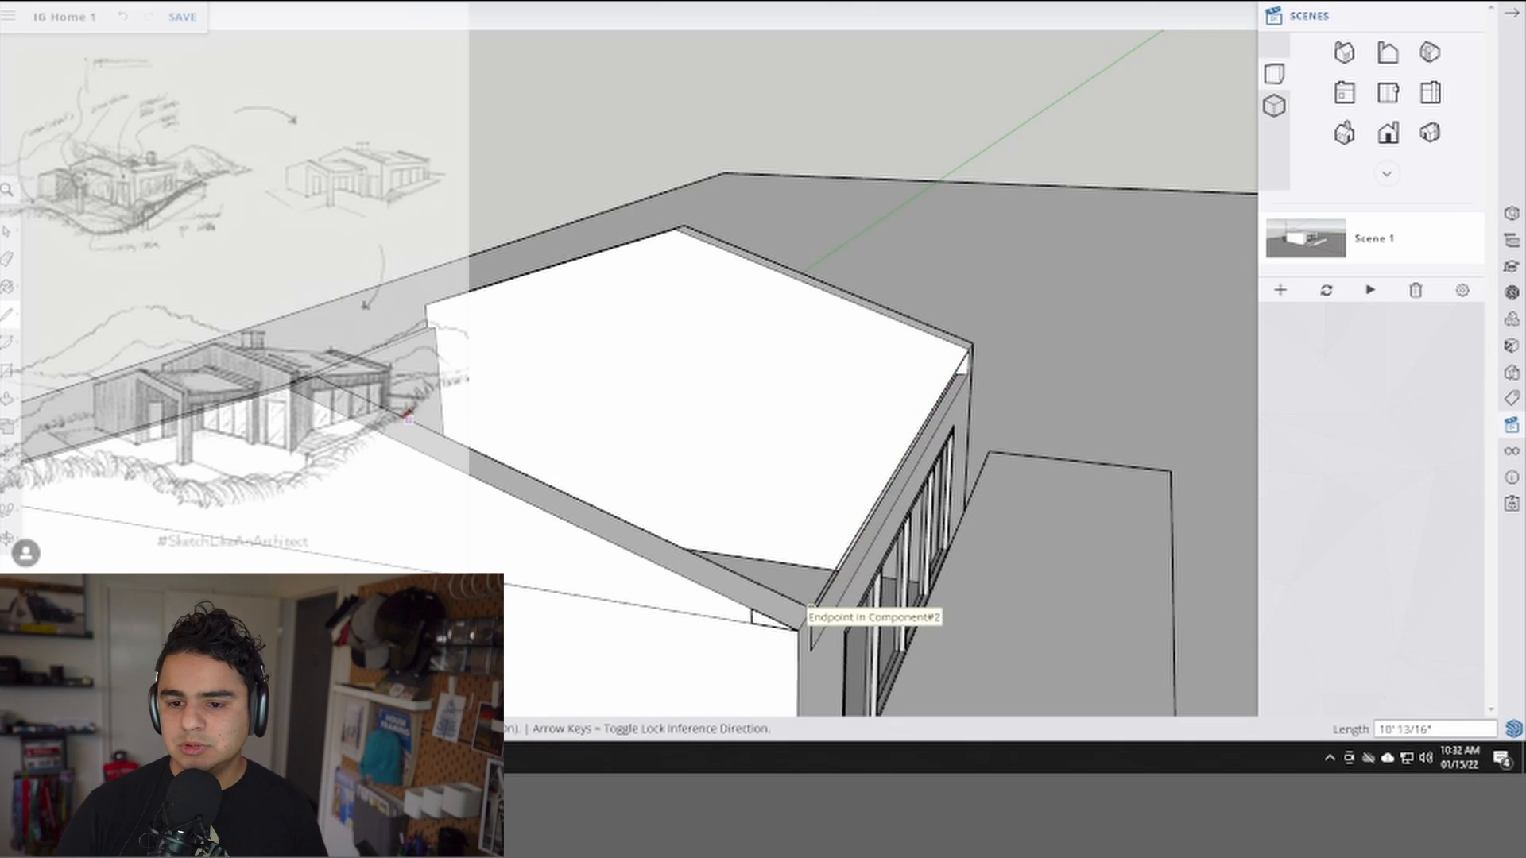
pyautogui.click(675, 230)
pyautogui.click(969, 350)
pyautogui.press('space')
# - Move the sloped roof face down 1' from its eave corner onto the top of the front wall
pyautogui.click(747, 347)
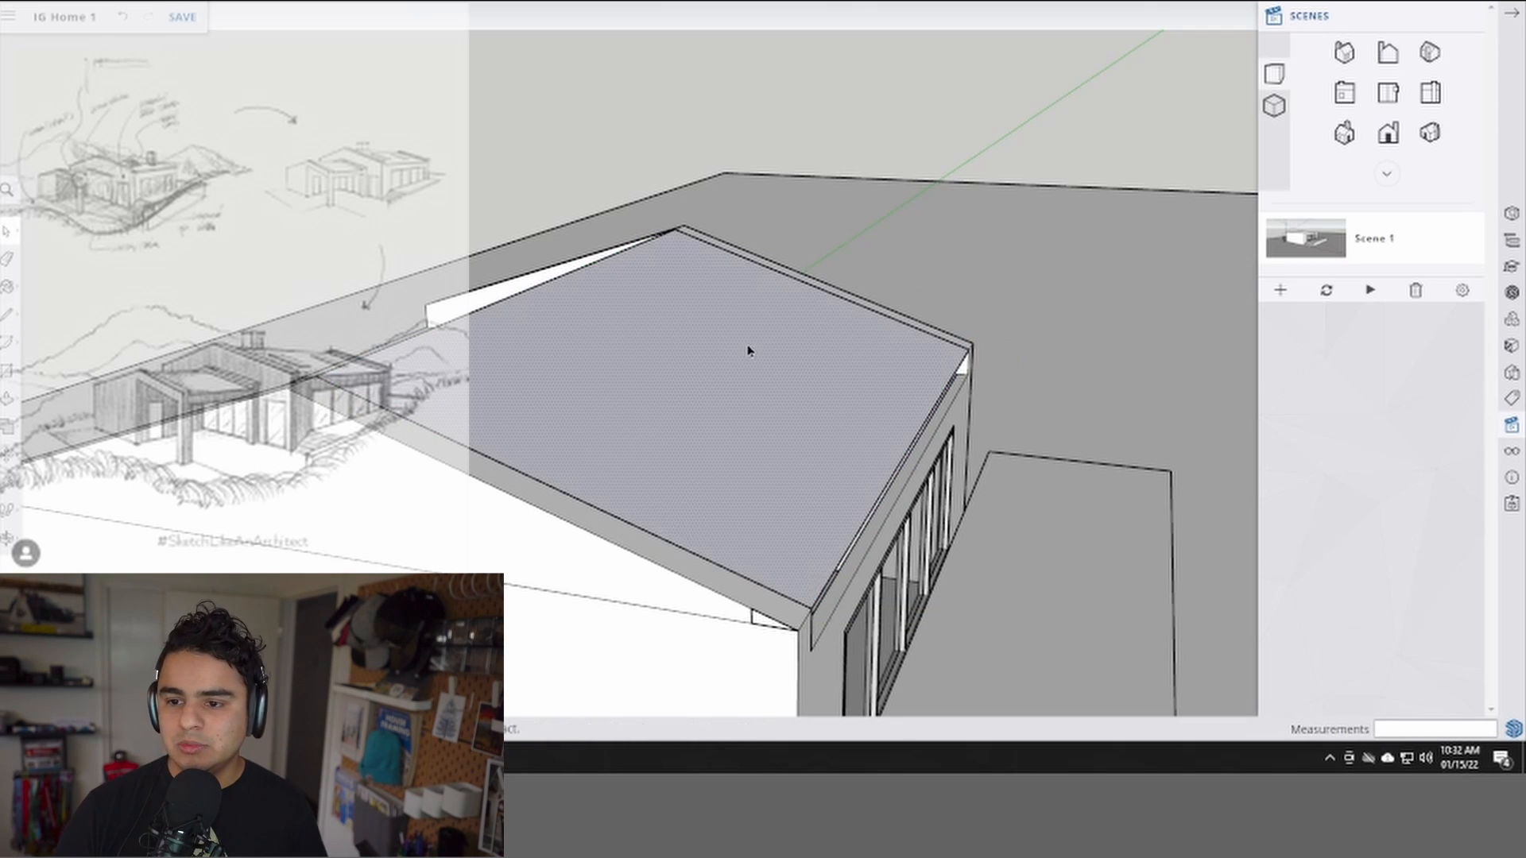
pyautogui.moveTo(737, 412); pyautogui.dragTo(630, 296, button='middle')
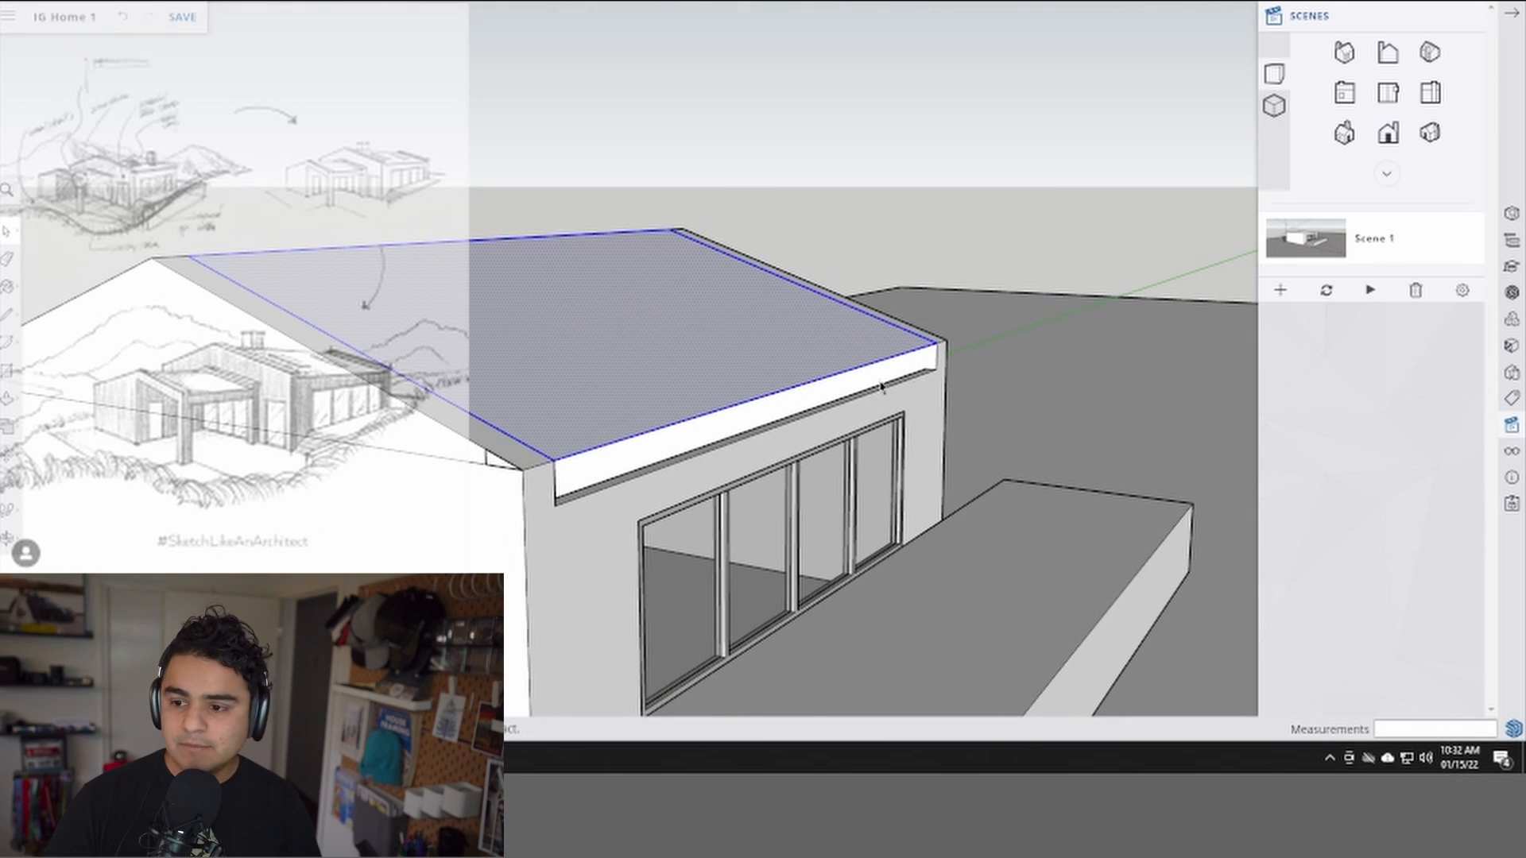
pyautogui.press('m')
pyautogui.scroll(2, 934, 350)
pyautogui.click(937, 342)
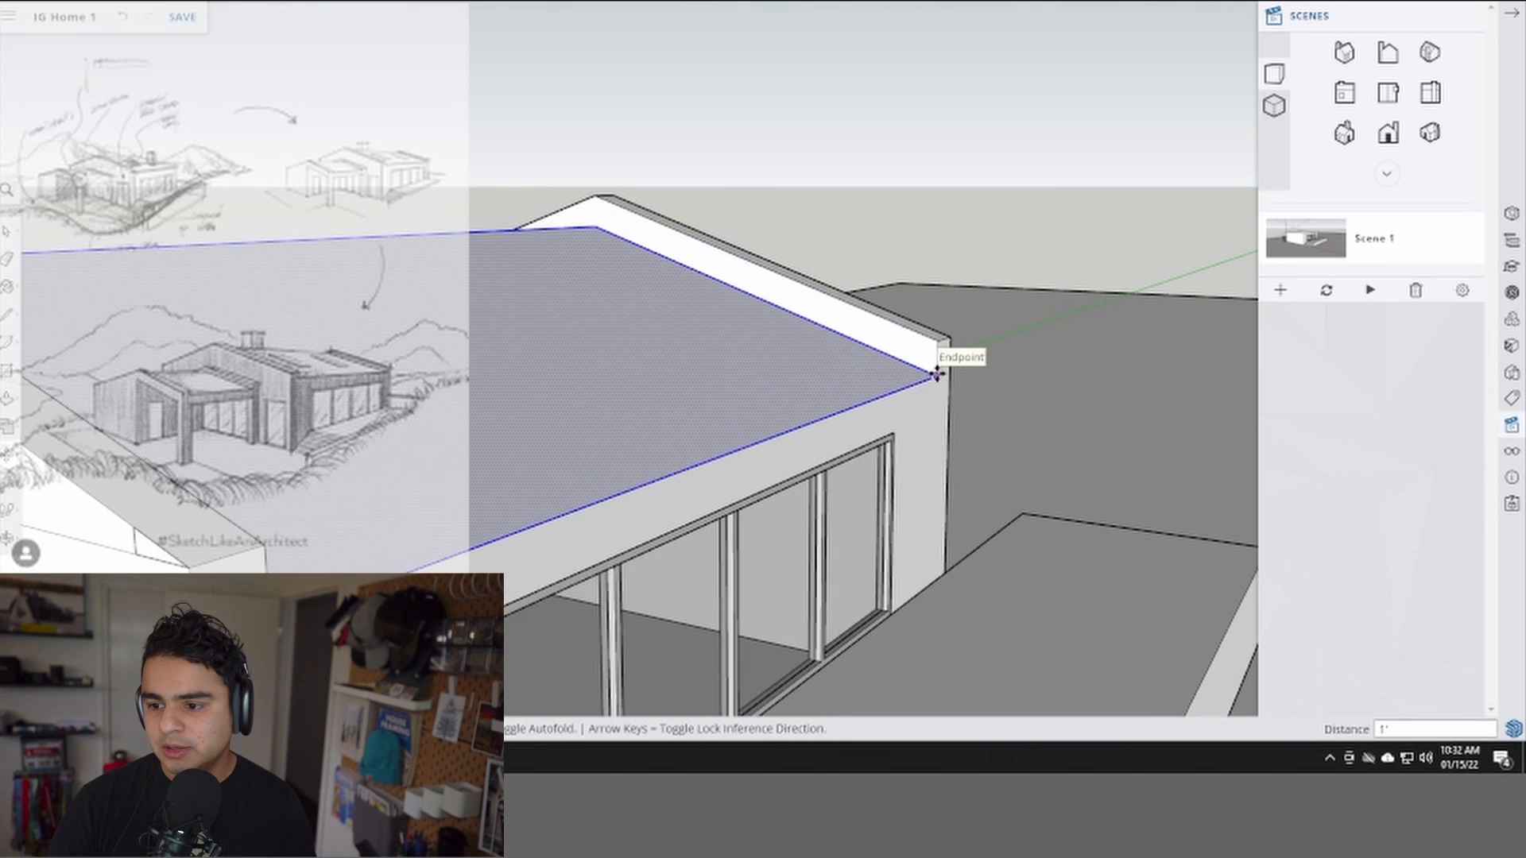
pyautogui.click(937, 375)
# - Move the sloped roof face up 4" from its eave corner at the far gable
pyautogui.moveTo(732, 385); pyautogui.dragTo(837, 392, button='middle')
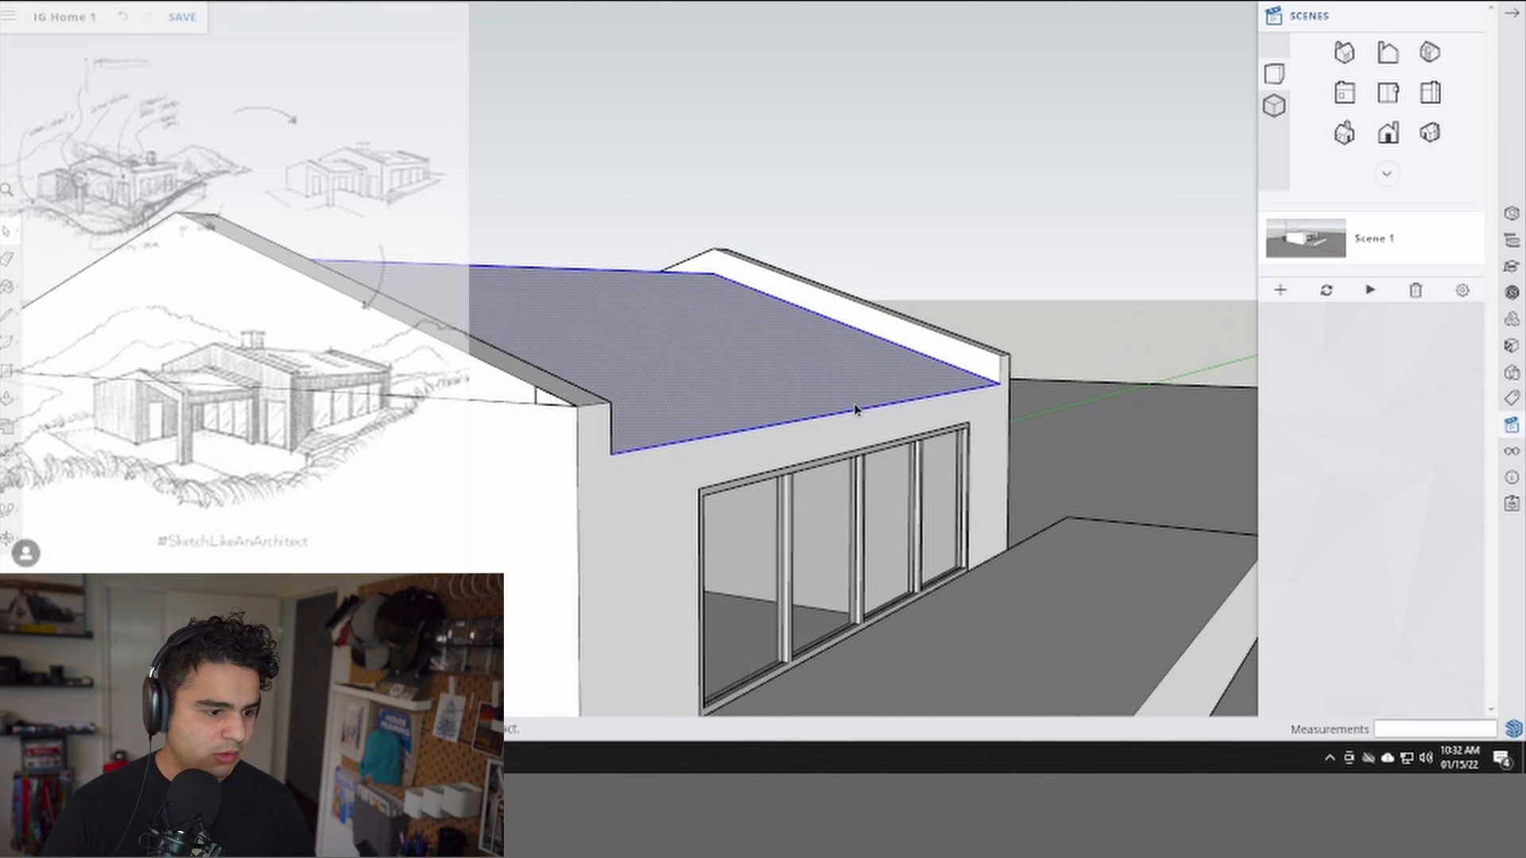
pyautogui.press('m')
pyautogui.scroll(3, 1008, 374)
pyautogui.scroll(-3, 793, 361)
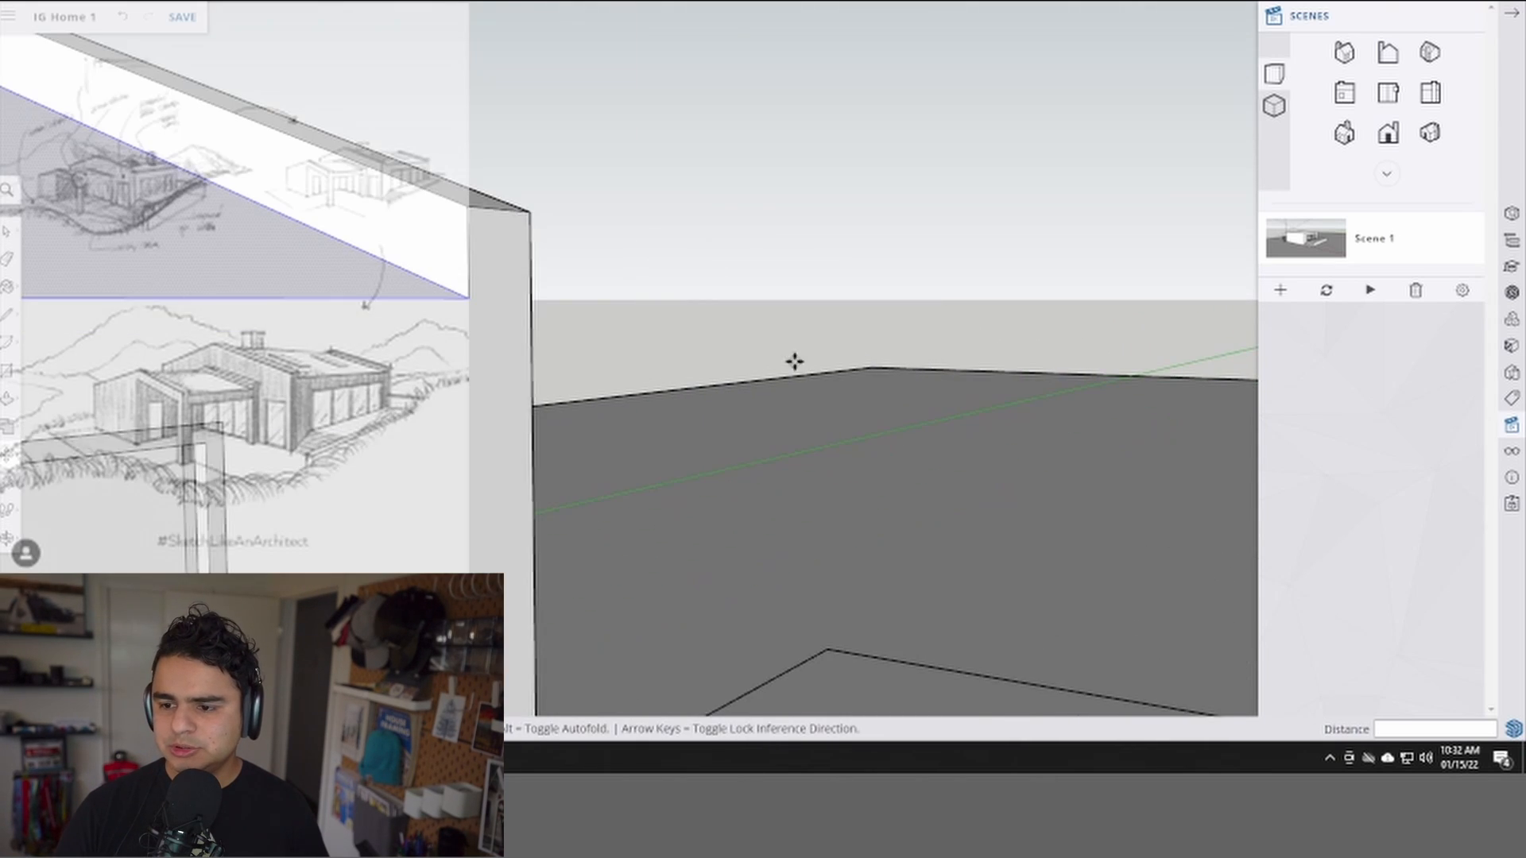
pyautogui.keyDown('shift'); pyautogui.moveTo(793, 361); pyautogui.dragTo(878, 383, button='middle'); pyautogui.keyUp('shift')
pyautogui.scroll(2, 879, 347)
pyautogui.click(868, 352)
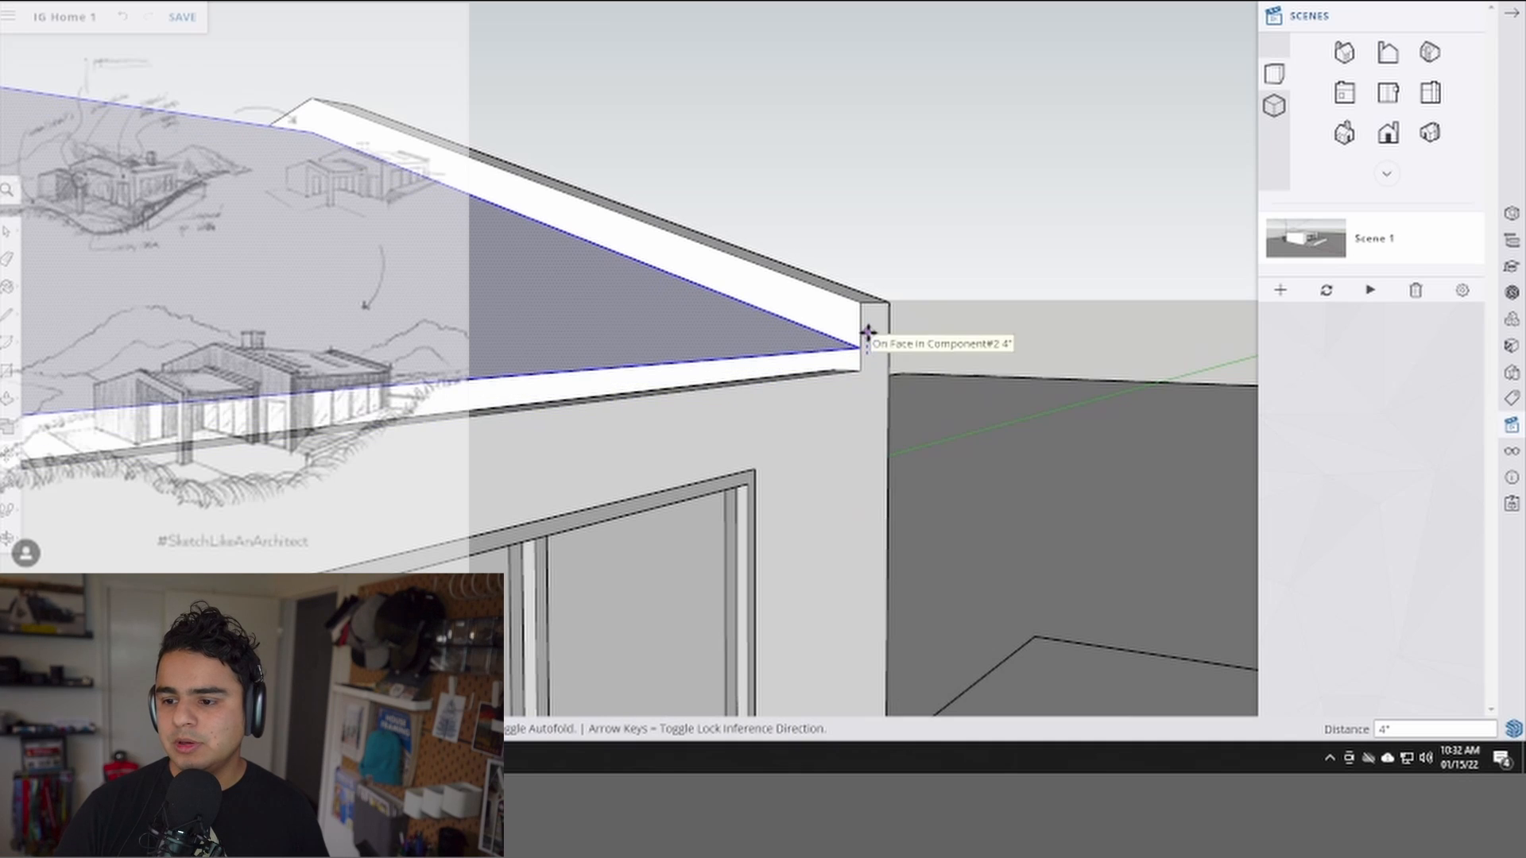
pyautogui.click(868, 332)
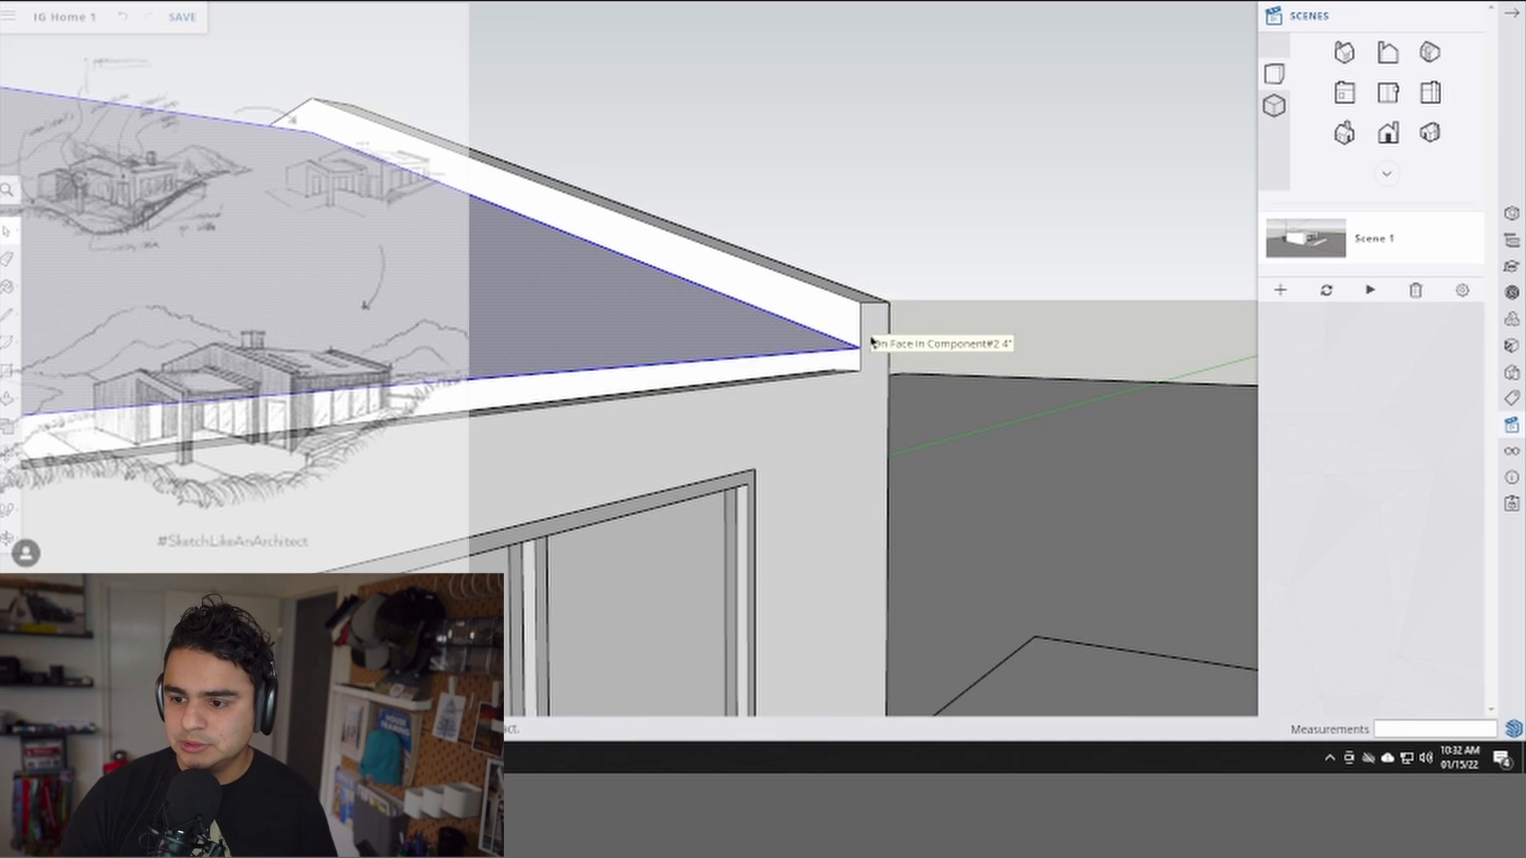
pyautogui.press('space')
pyautogui.scroll(-3, 910, 334)
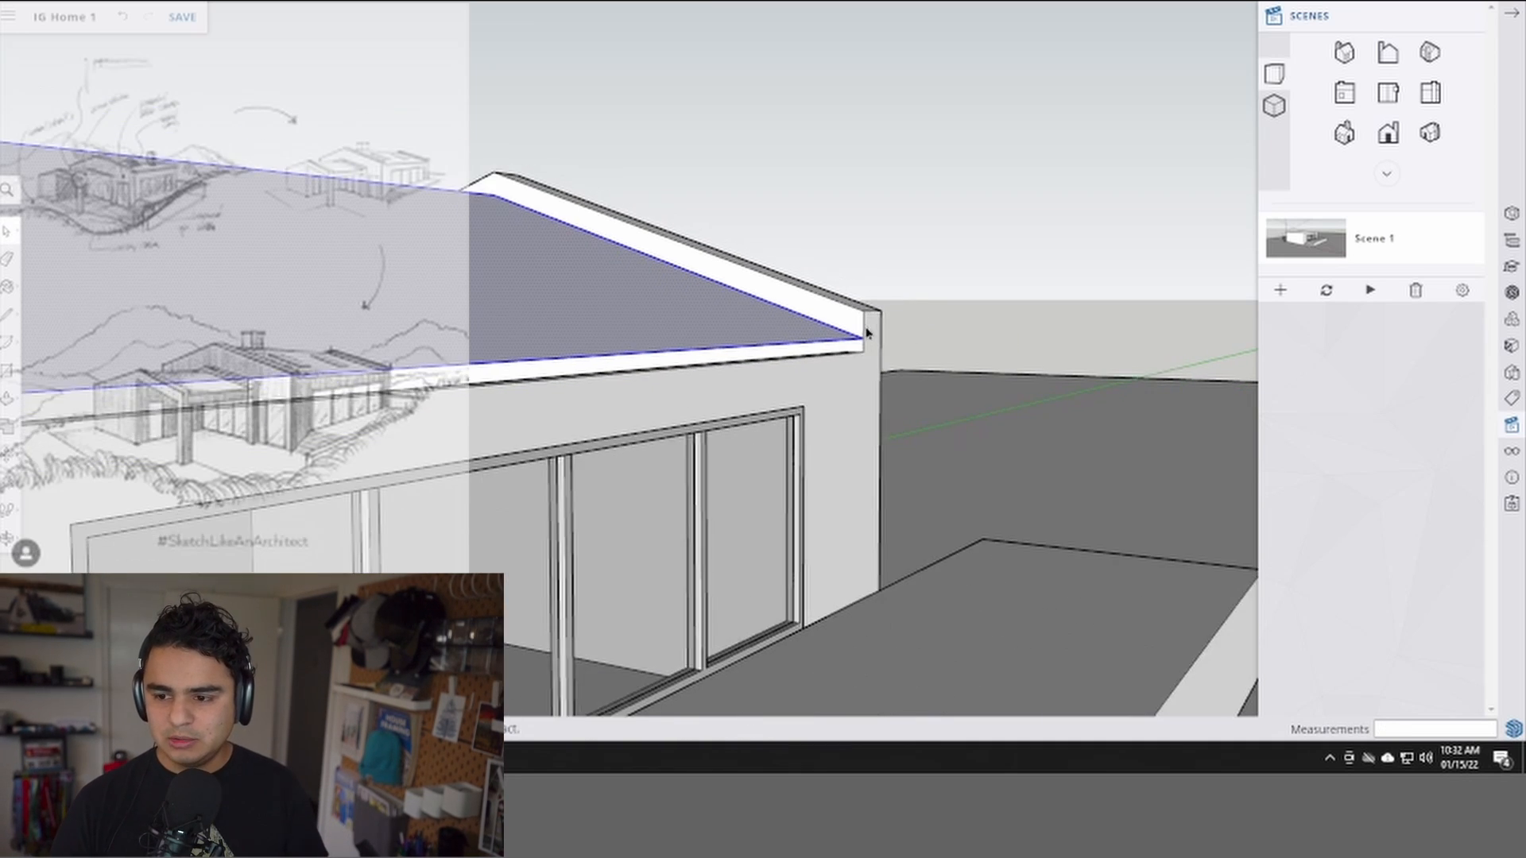
# - Push/Pull the front window wall's top face up 4" to meet the roof face's eave edge
pyautogui.moveTo(486, 348); pyautogui.dragTo(577, 369, button='middle')
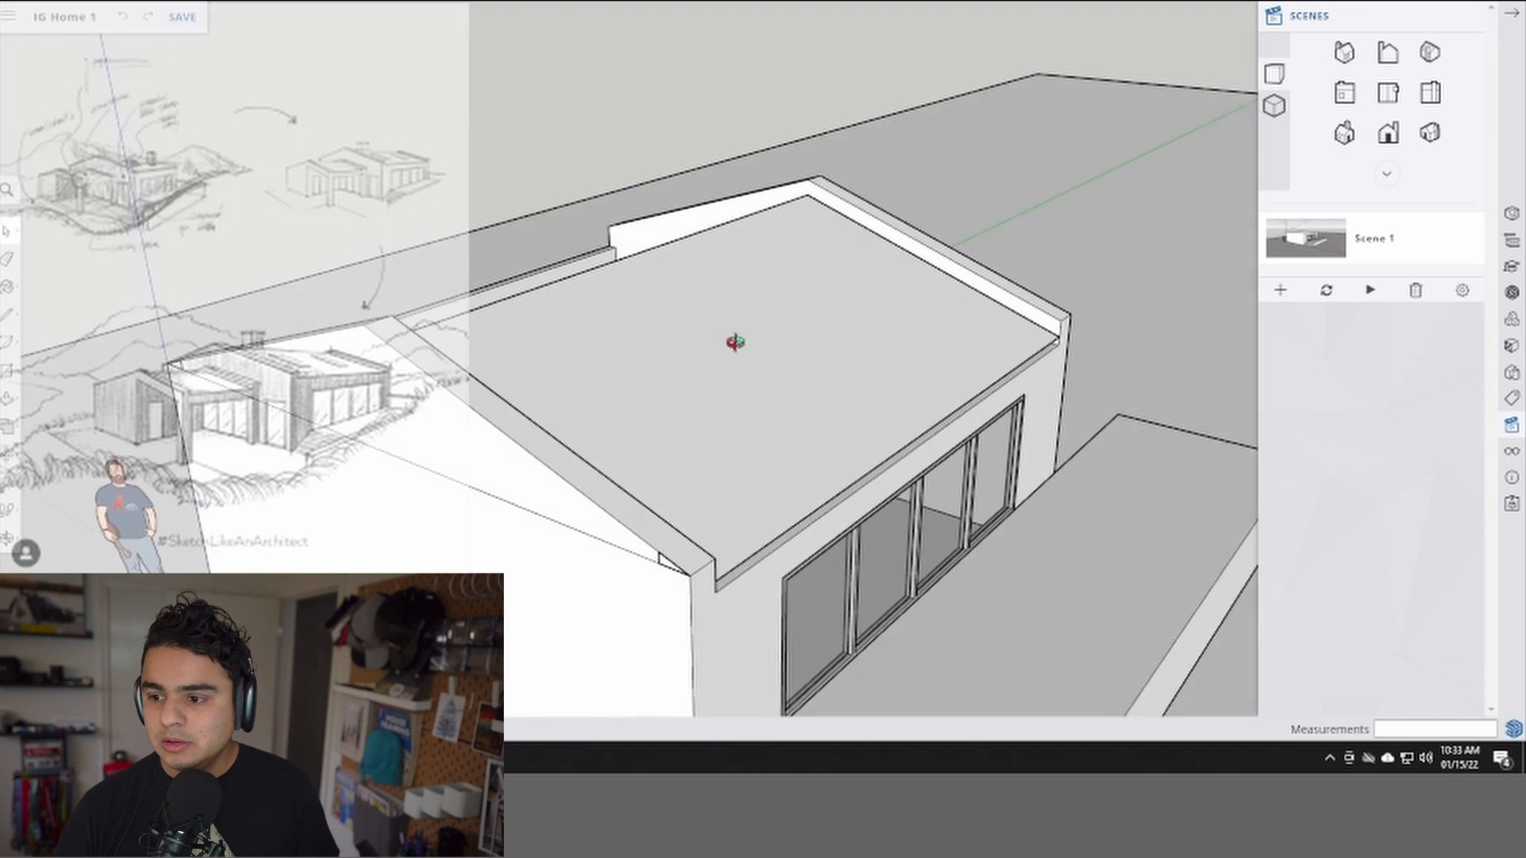
pyautogui.moveTo(736, 341); pyautogui.dragTo(759, 294, button='middle')
pyautogui.scroll(3, 789, 395)
pyautogui.keyDown('shift'); pyautogui.moveTo(790, 395); pyautogui.dragTo(661, 477, button='middle'); pyautogui.keyUp('shift')
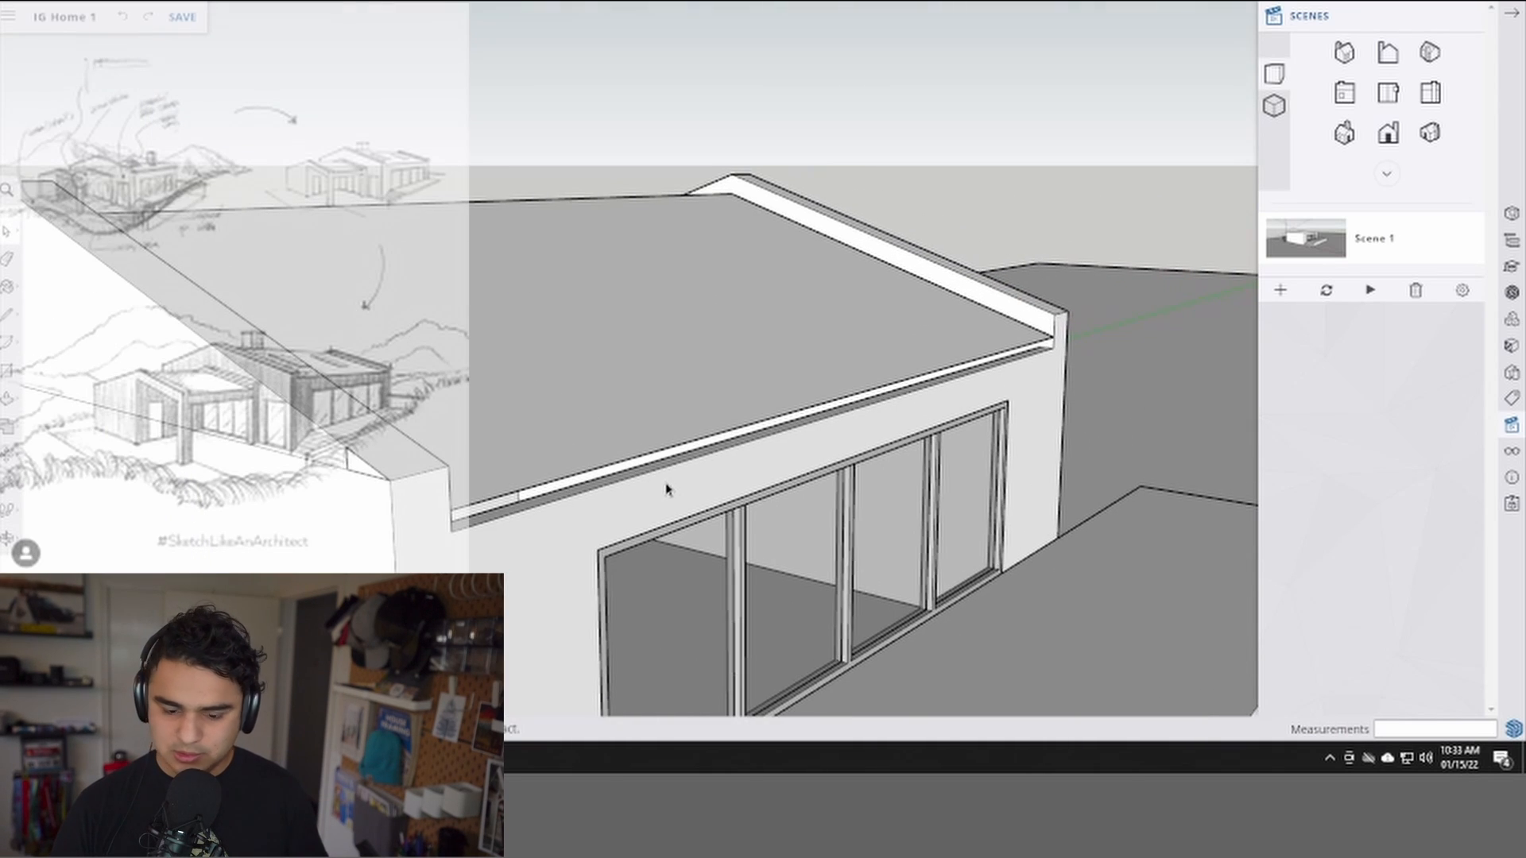
pyautogui.click(666, 488)
pyautogui.press('p')
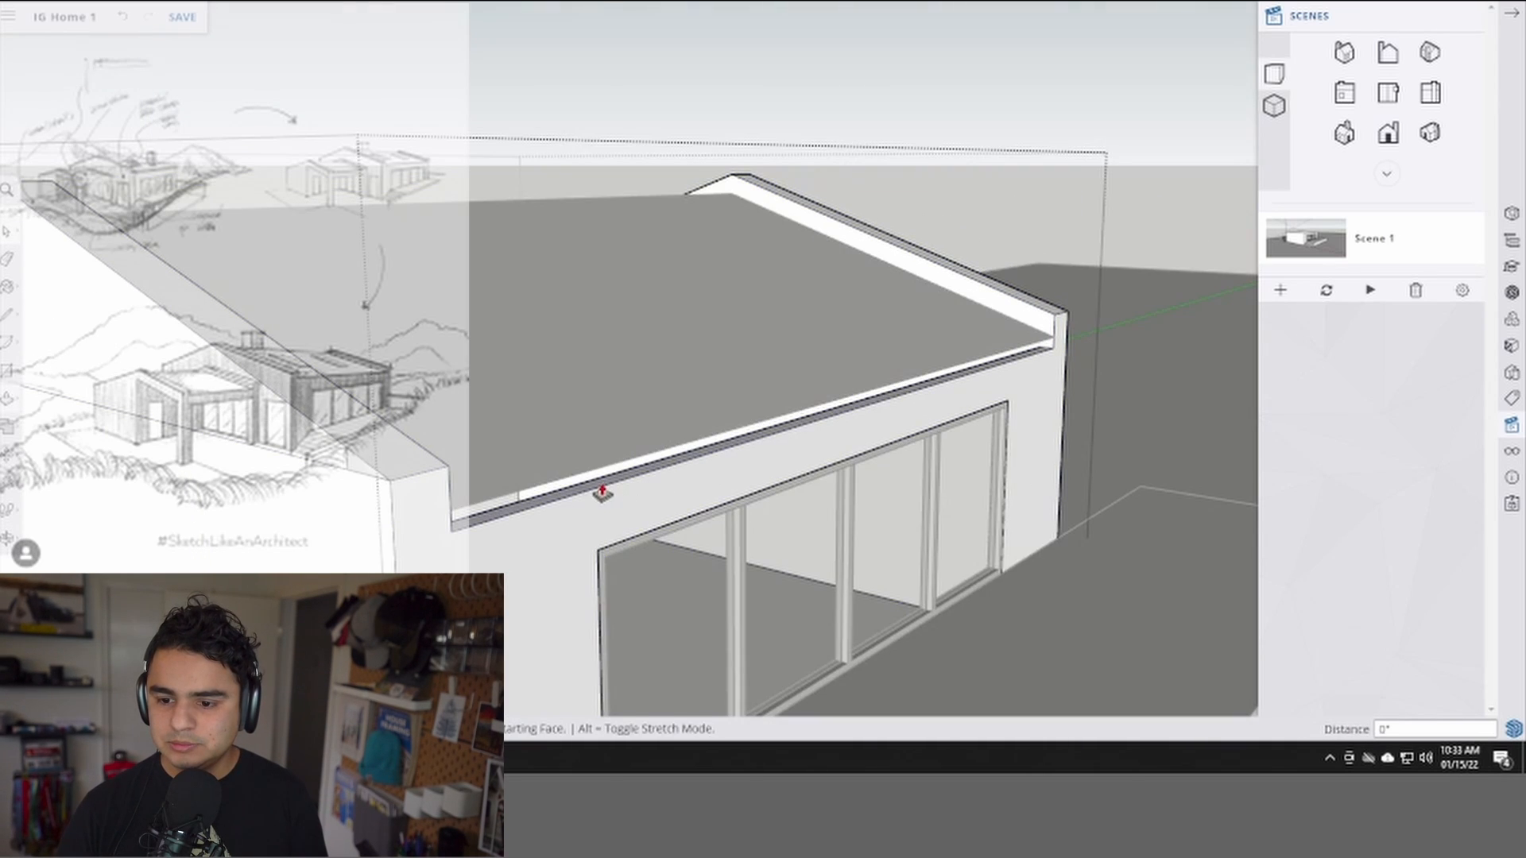
pyautogui.moveTo(599, 490); pyautogui.dragTo(599, 486)
pyautogui.write('6')
pyautogui.press('Return')
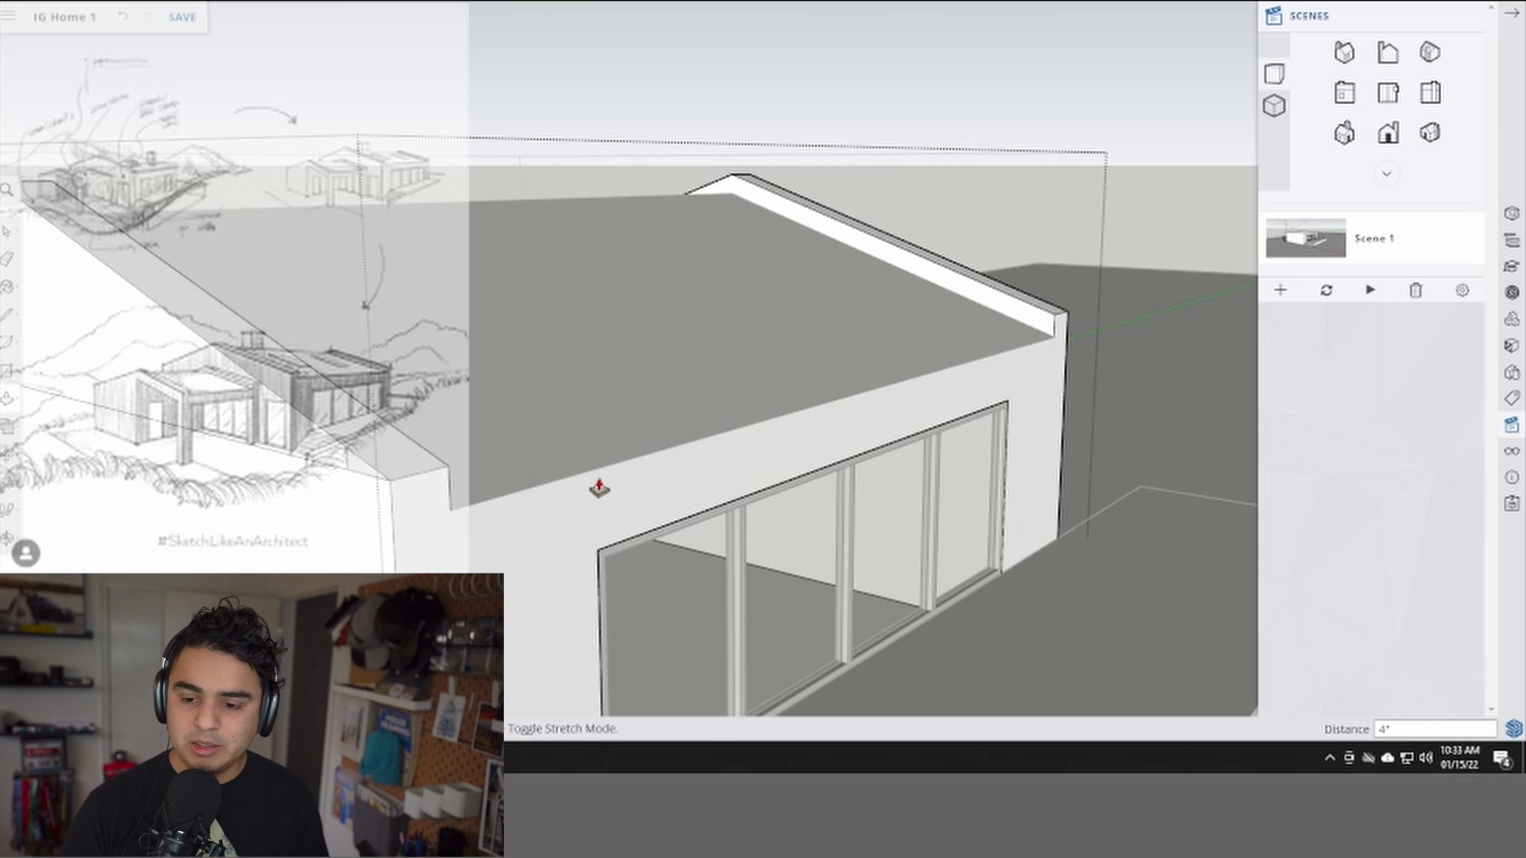
pyautogui.press('space')
pyautogui.press('Escape')
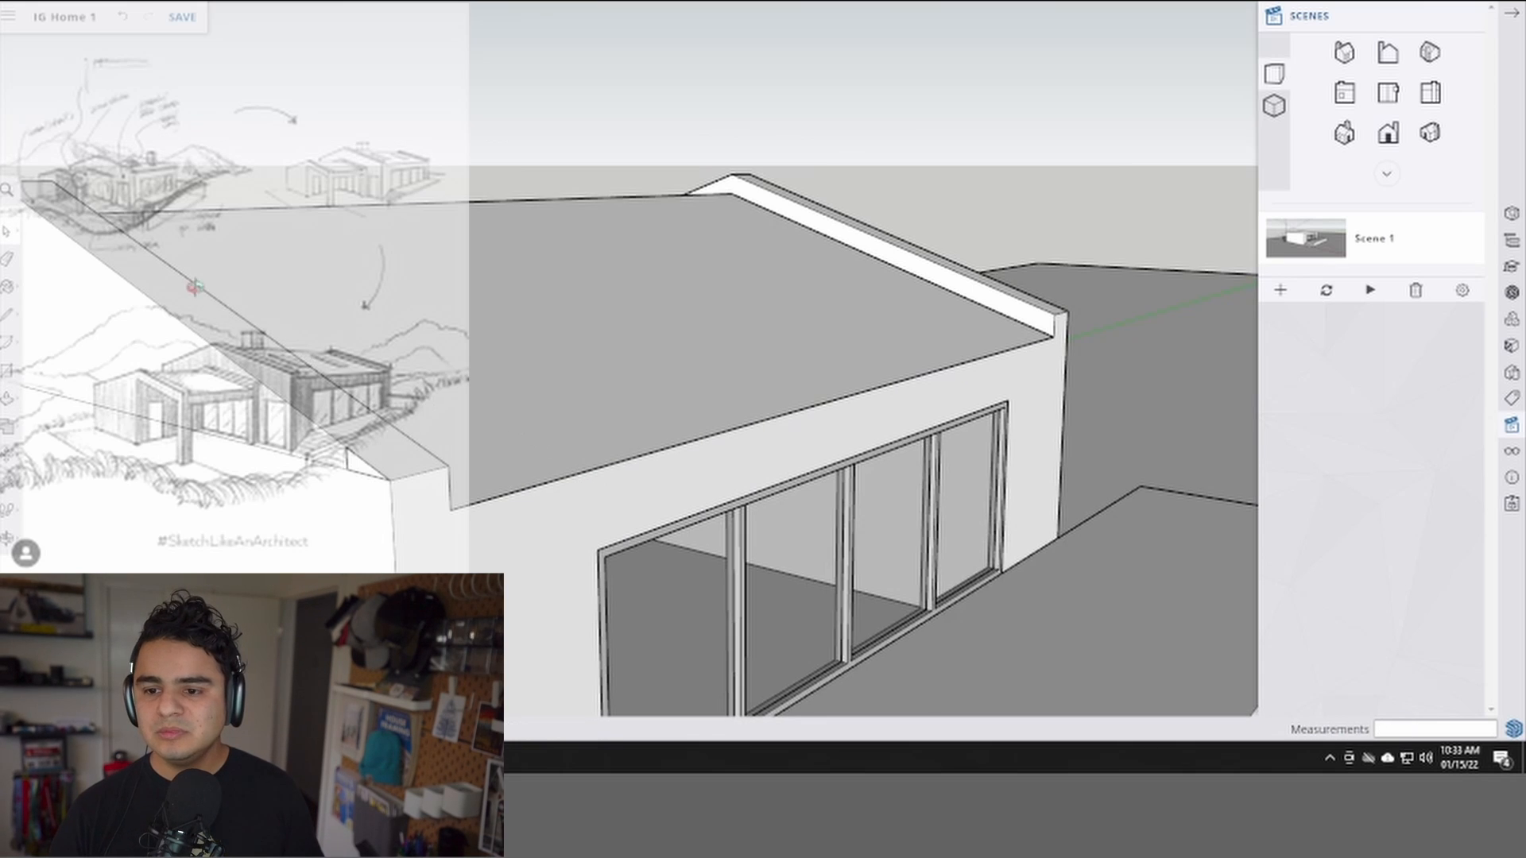
# - Draw the rear roof slope with the Line tool from the ridge to the eave corner at the steps-side gable
pyautogui.moveTo(196, 287); pyautogui.dragTo(543, 363, button='middle')
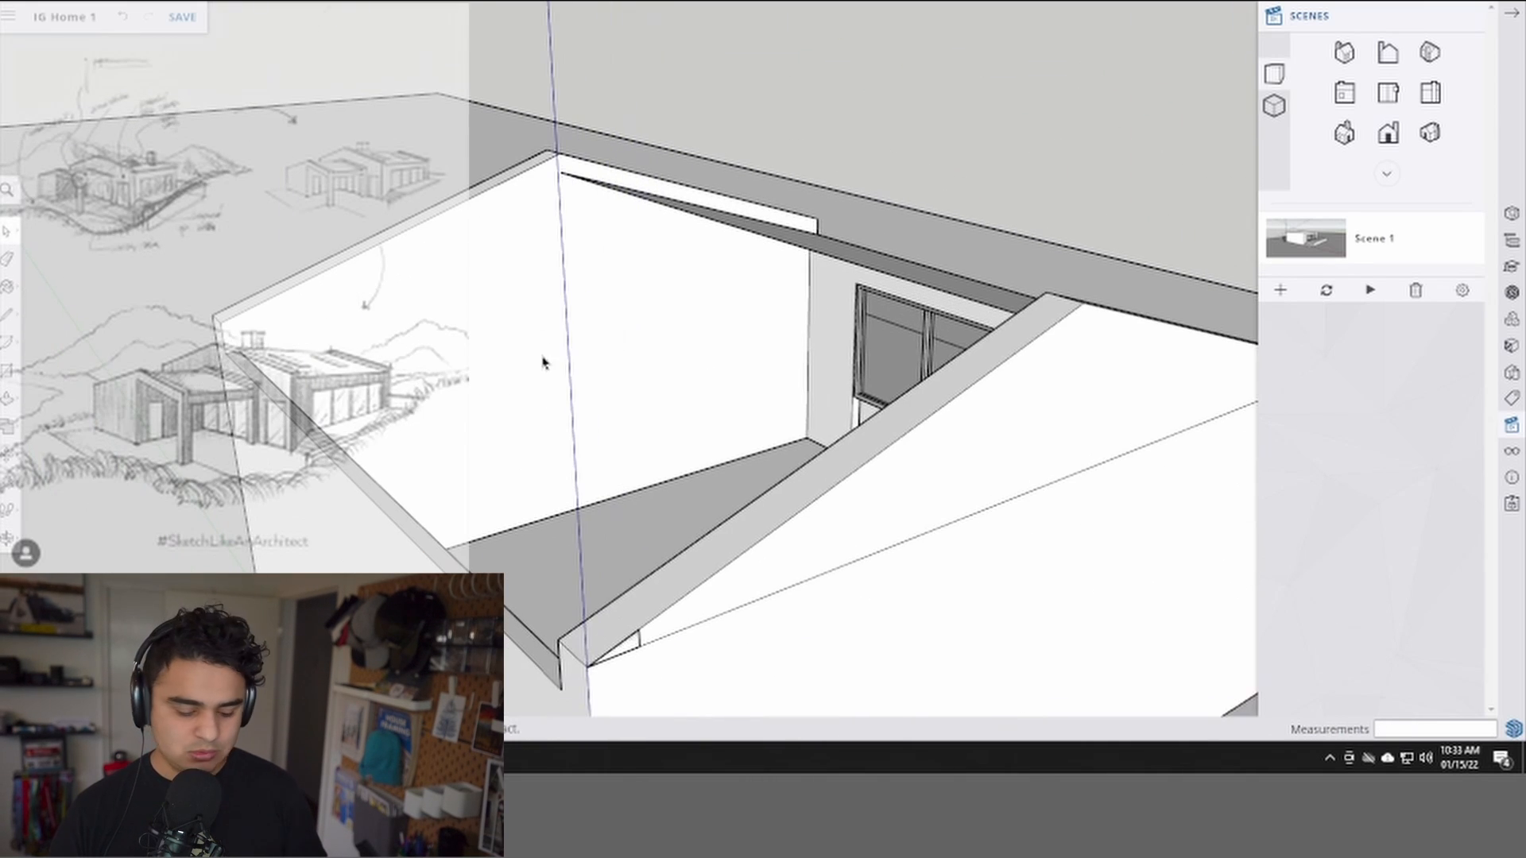
pyautogui.press('l')
pyautogui.click(560, 172)
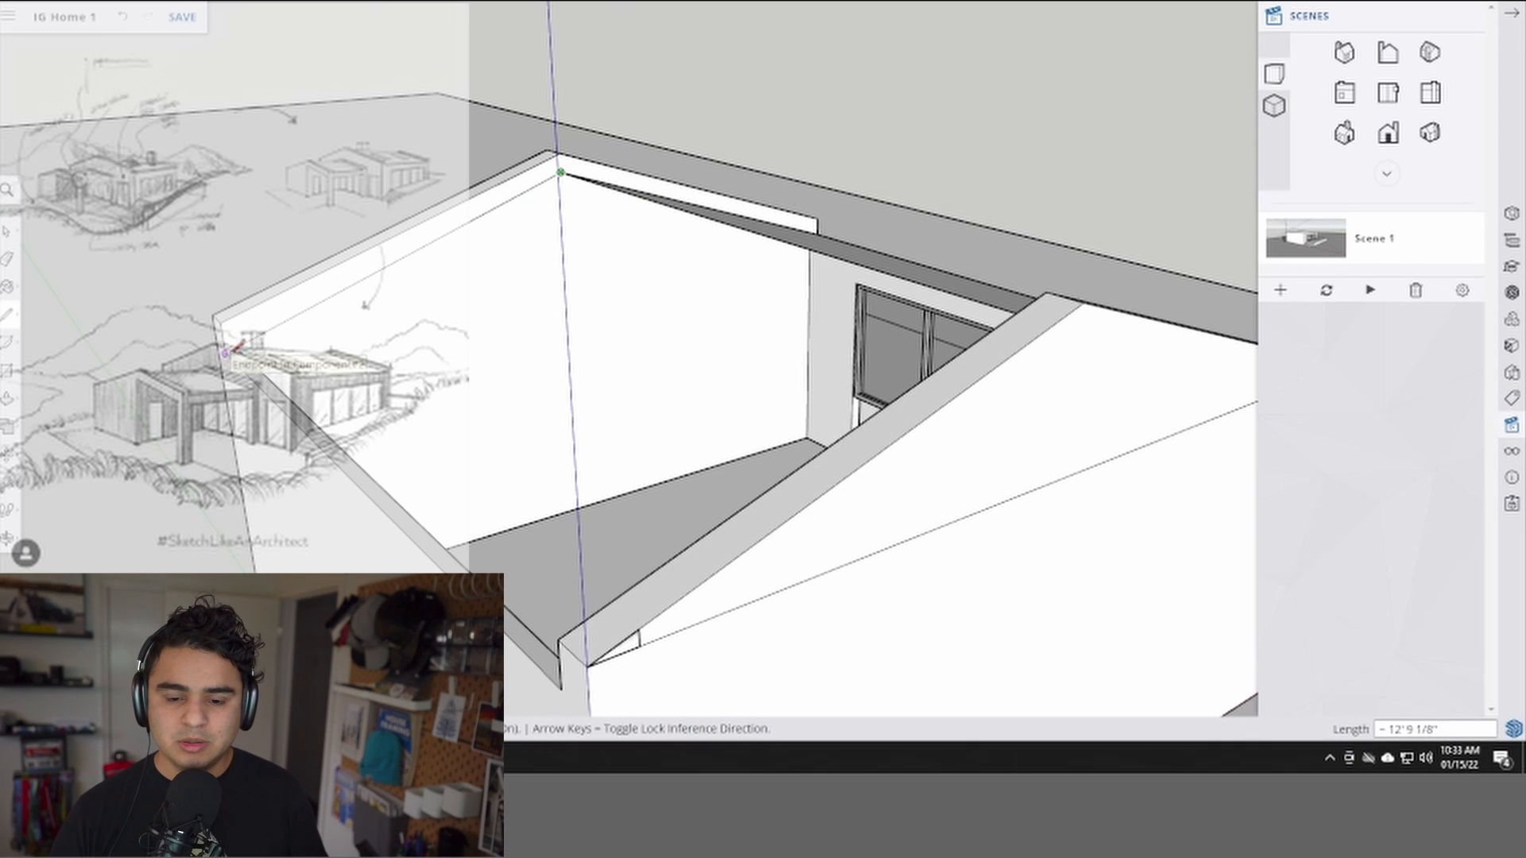
pyautogui.moveTo(227, 350); pyautogui.dragTo(891, 338, button='middle')
pyautogui.click(904, 326)
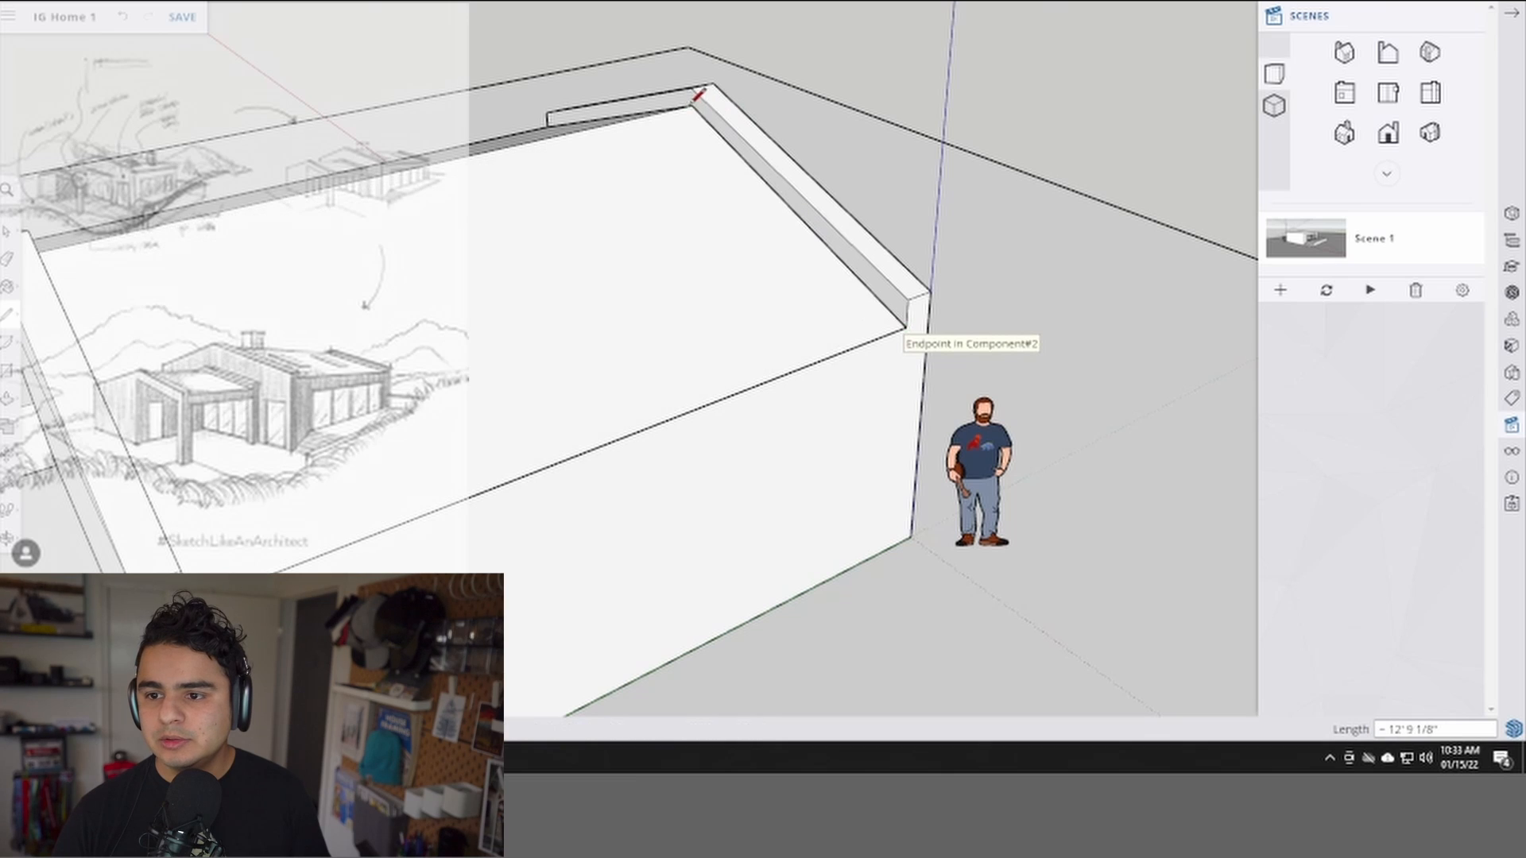
pyautogui.press('space')
# - Select both connected roof slopes and make them a component
pyautogui.click(644, 217)
pyautogui.moveTo(503, 216); pyautogui.dragTo(712, 235, button='middle')
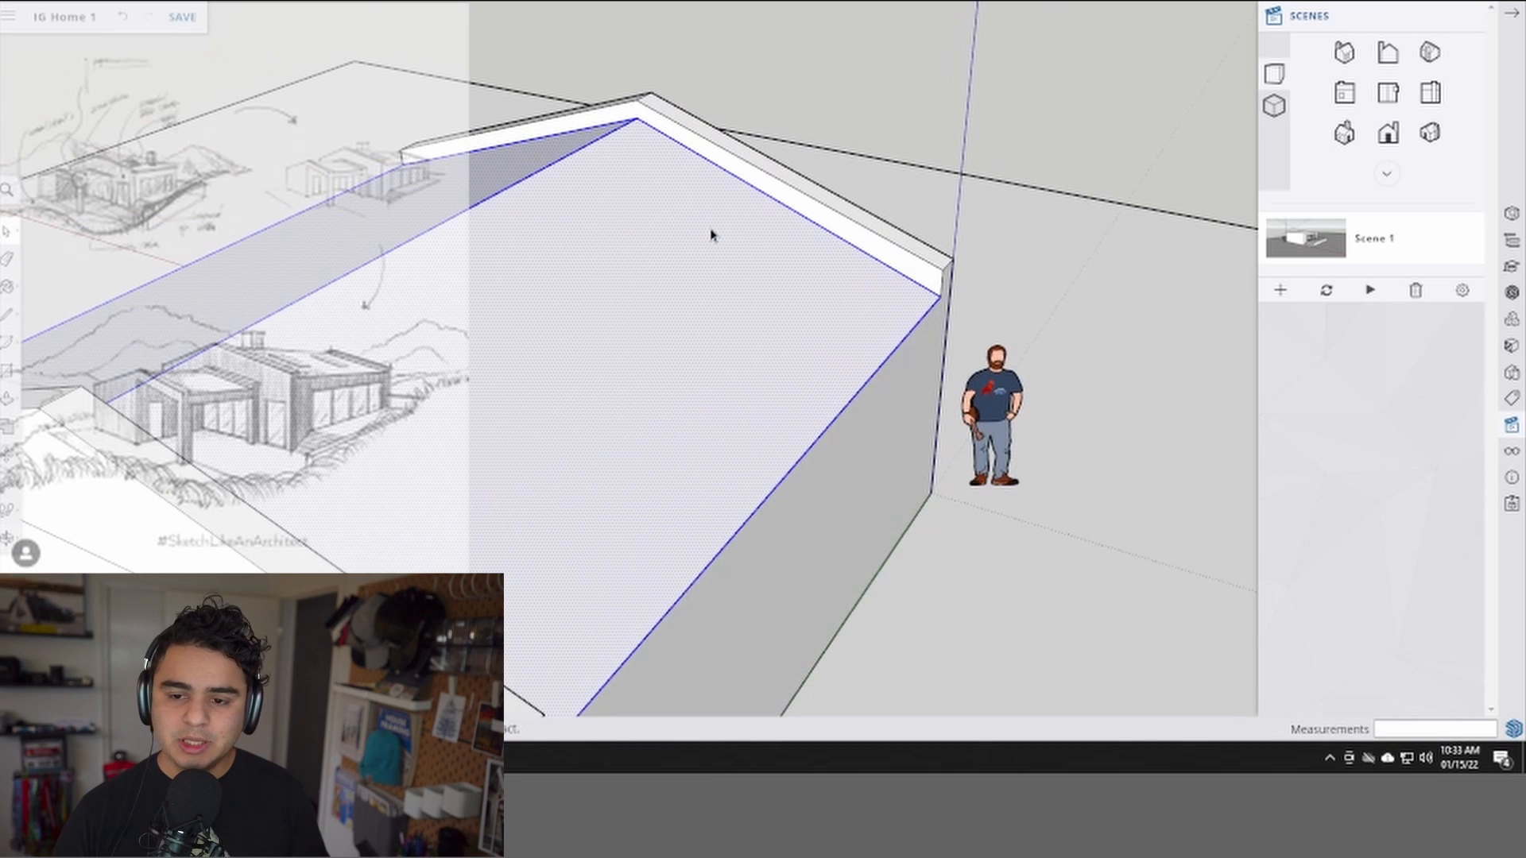
pyautogui.press('g')
pyautogui.press('Return')
pyautogui.scroll(-3, 672, 221)
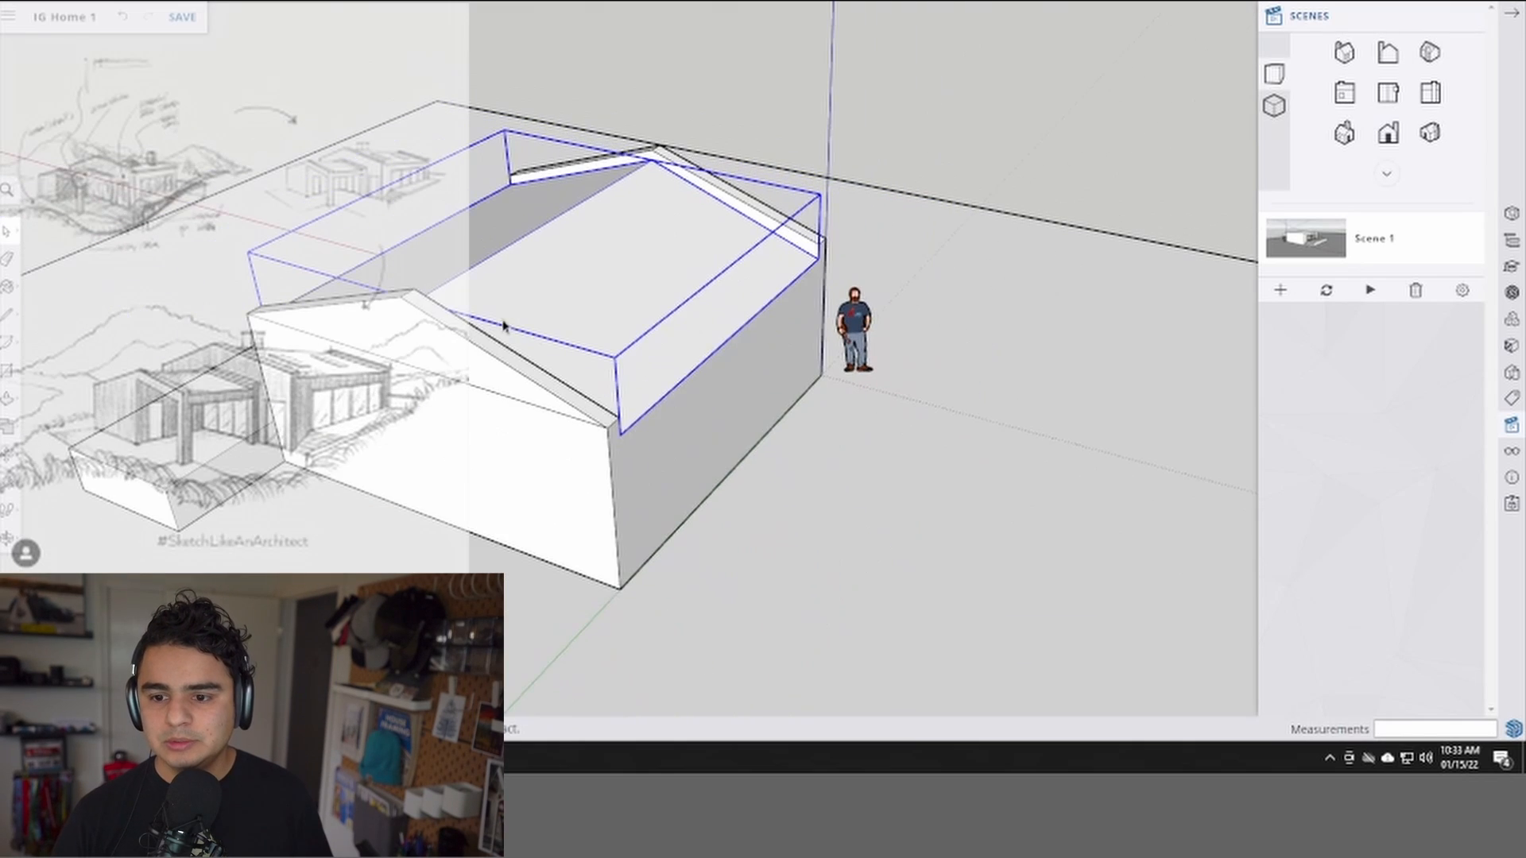
pyautogui.moveTo(504, 327); pyautogui.dragTo(619, 310, button='middle')
pyautogui.click(678, 140)
pyautogui.moveTo(221, 293)
pyautogui.mouseDown(button='middle')
pyautogui.moveTo(526, 300)
pyautogui.moveTo(610, 218)
pyautogui.moveTo(736, 317)
pyautogui.mouseUp(button='middle')
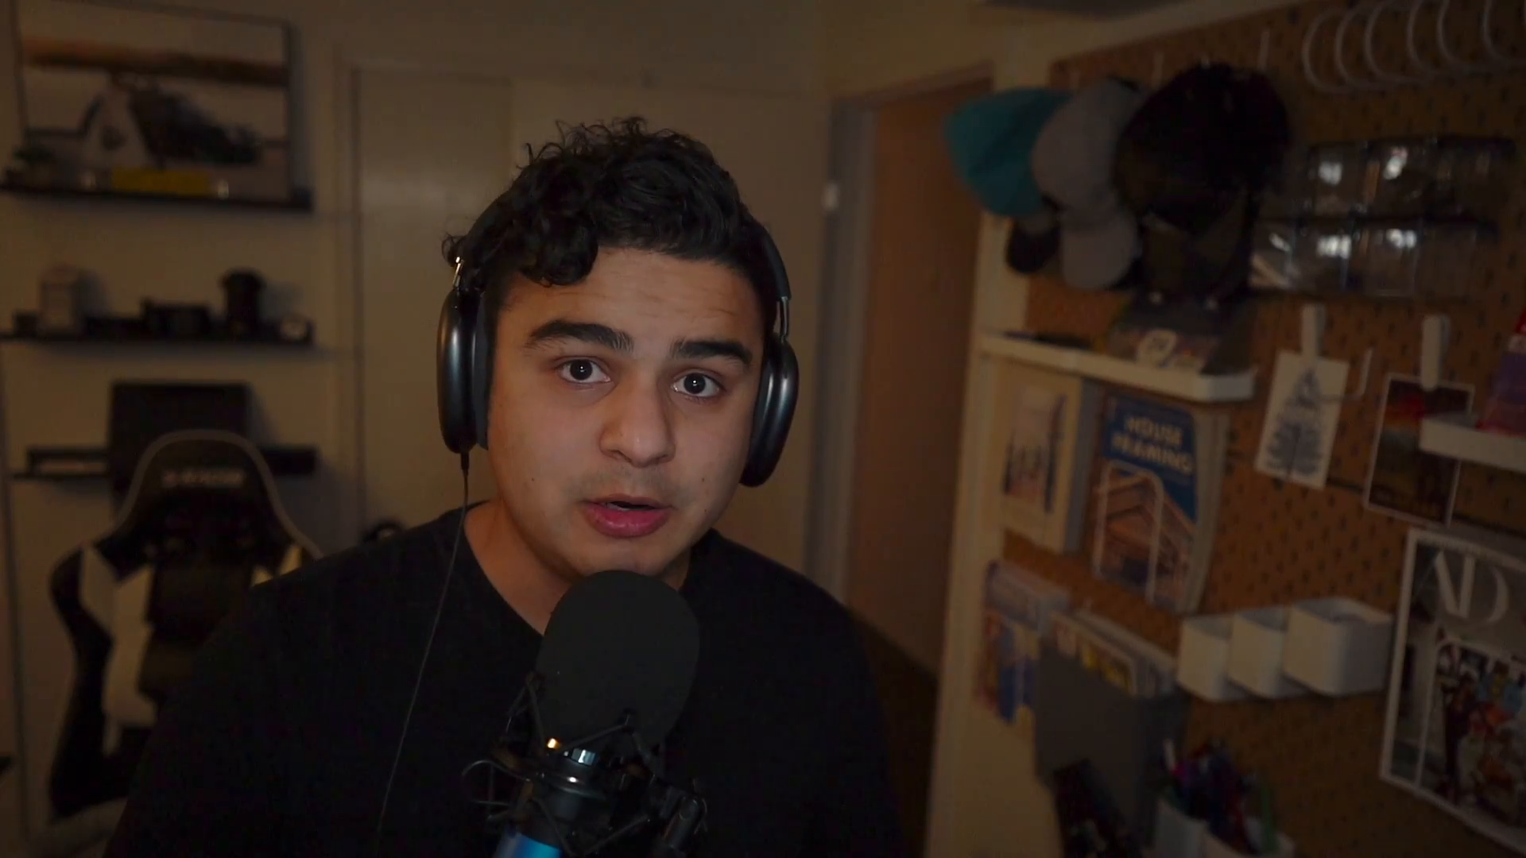